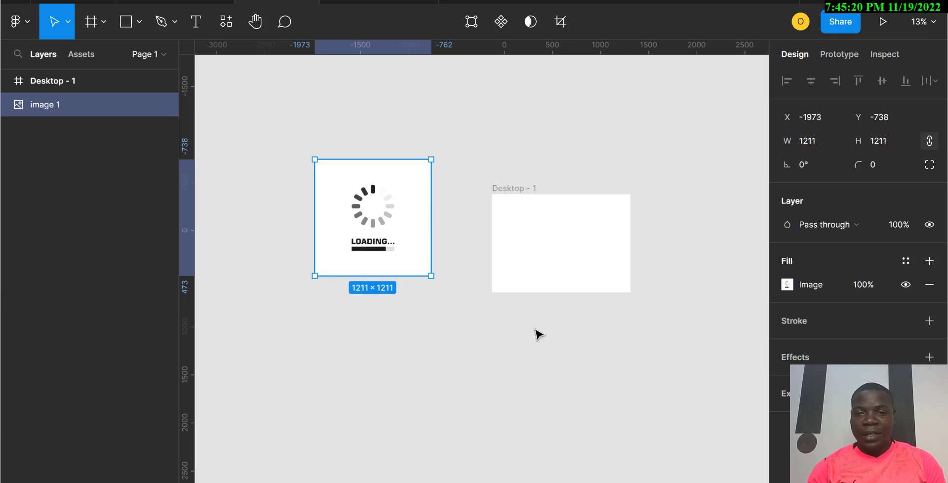
Step: Move the Desktop - 1 frame beside the loading reference image
click(557, 237)
drag(533, 249, 478, 211)
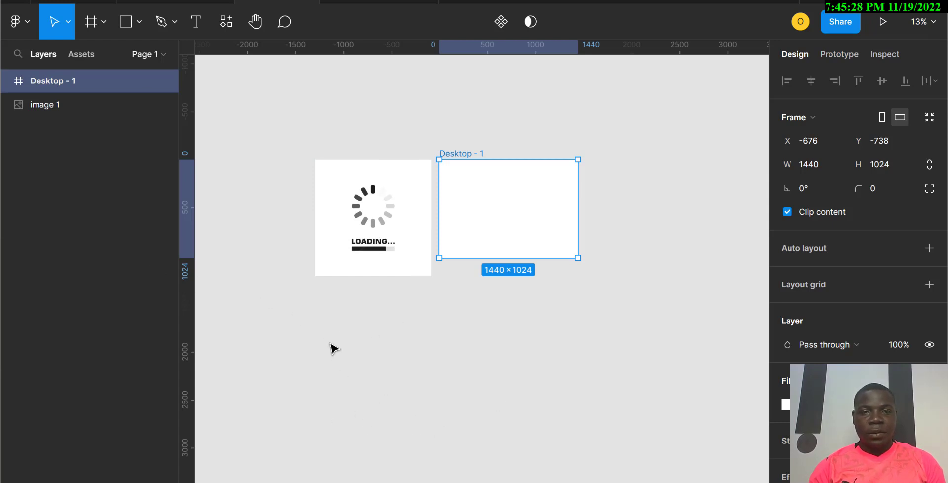
Step: Draw a rectangle about 1018 by 124 and move it into the lower part of the frame
click(123, 23)
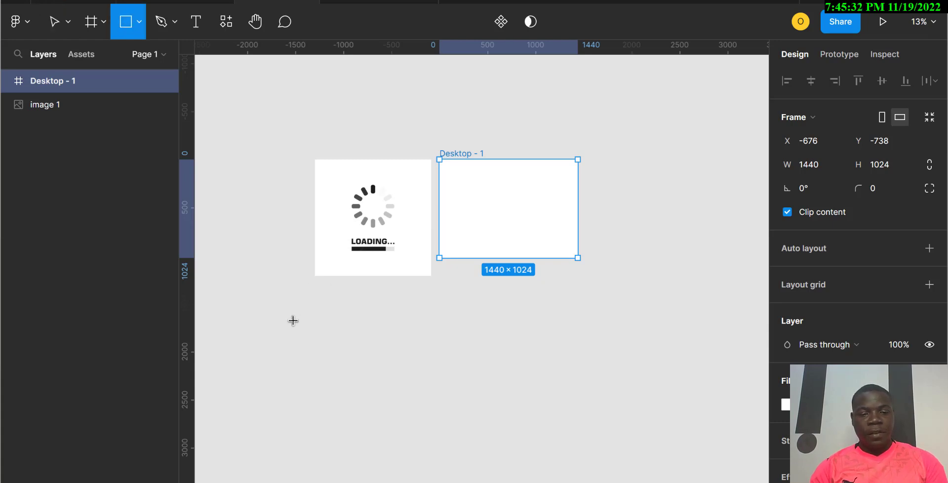
mouse_move(292, 320)
mouse_down()
mouse_move(354, 347)
mouse_move(363, 322)
mouse_move(342, 325)
mouse_up()
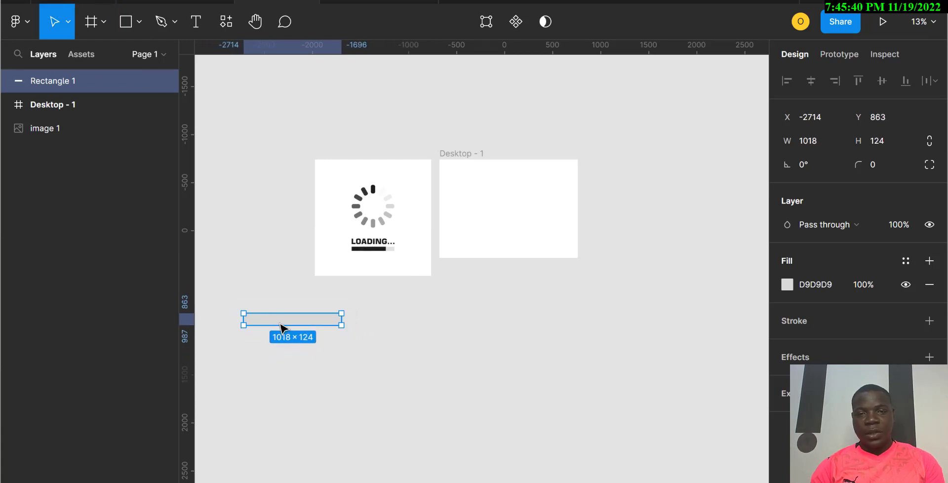
drag(280, 326, 497, 239)
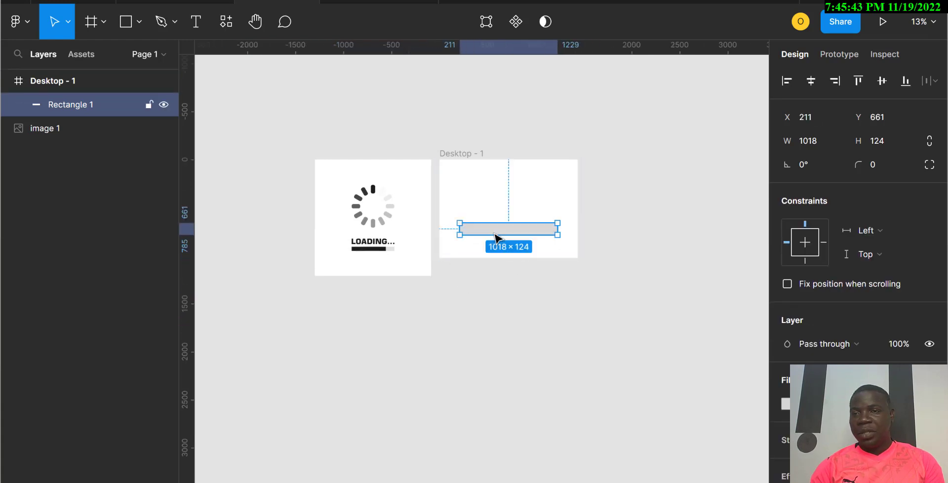
Step: Set the bar rectangle's width to 800 and height to 80
click(816, 141)
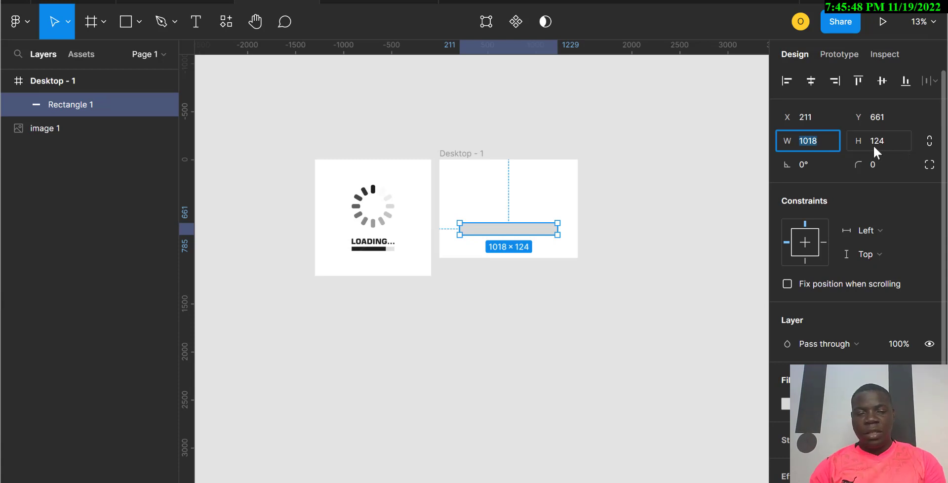
text(80)
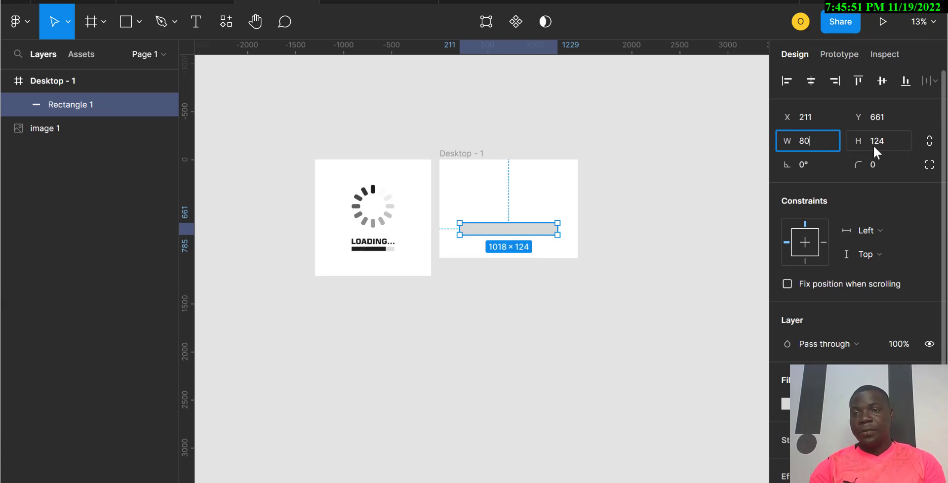
text(0)
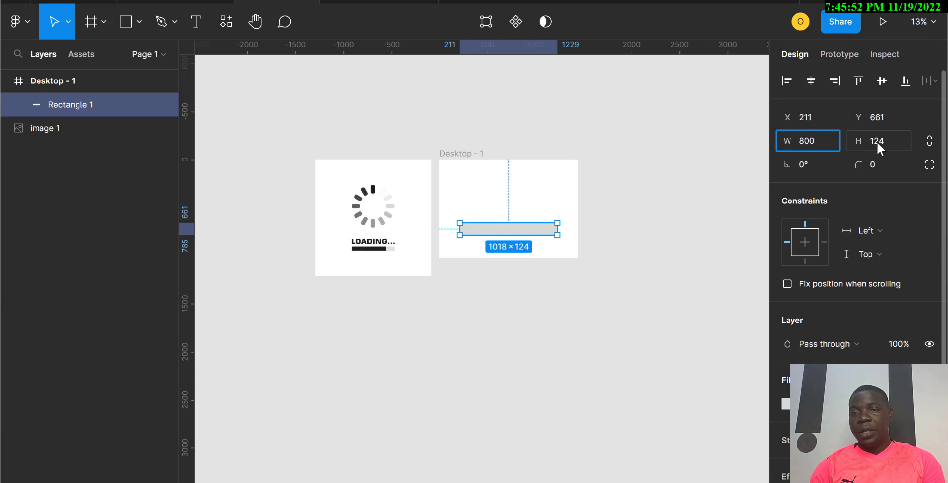
click(877, 143)
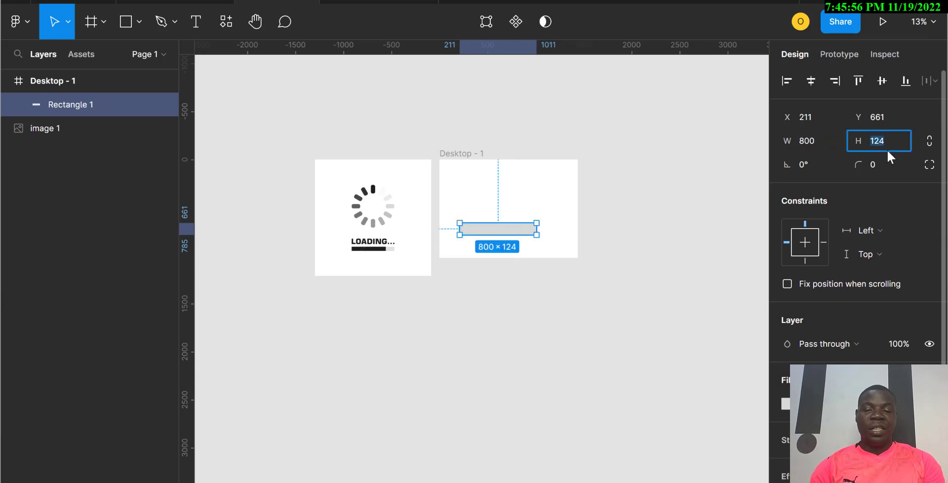
text(80)
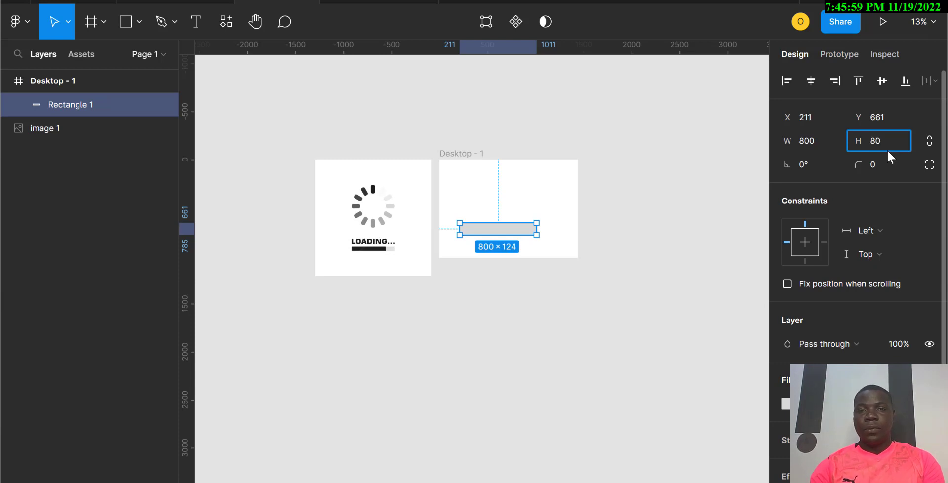
key(Return)
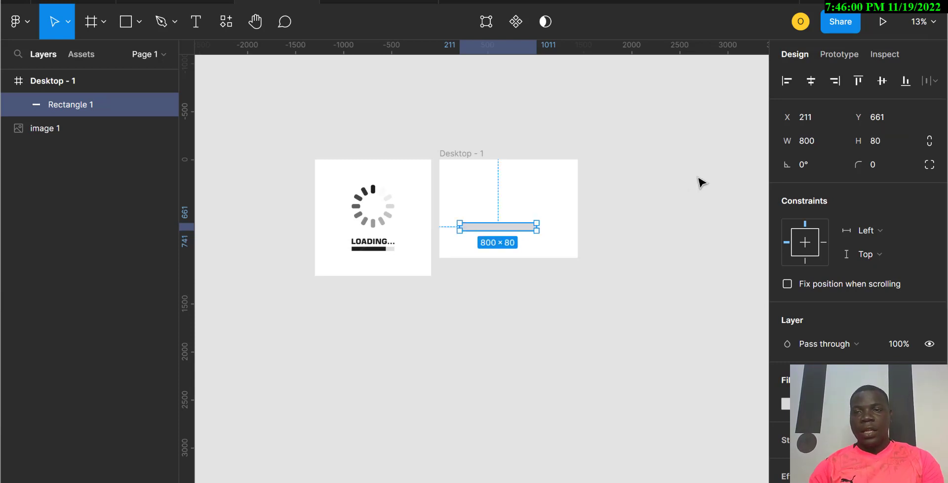
Step: Set the bar rectangle's width to 500
click(810, 146)
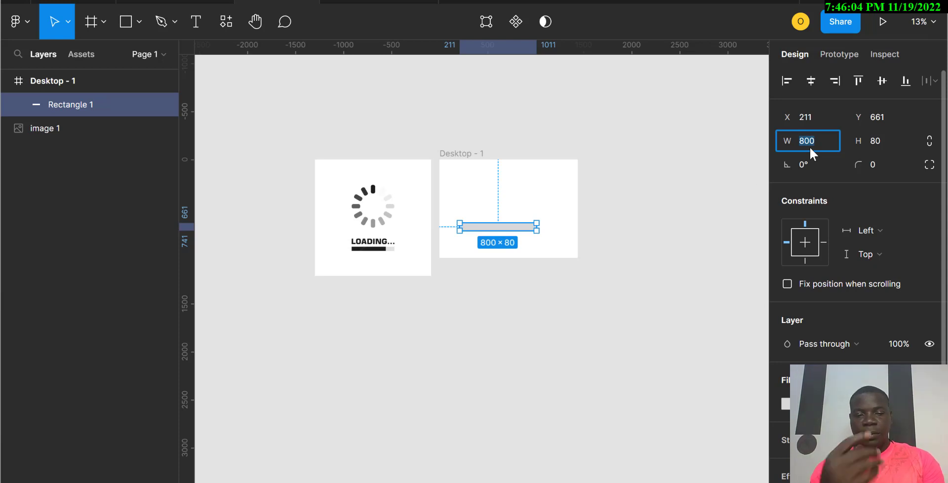
text(500)
key(Return)
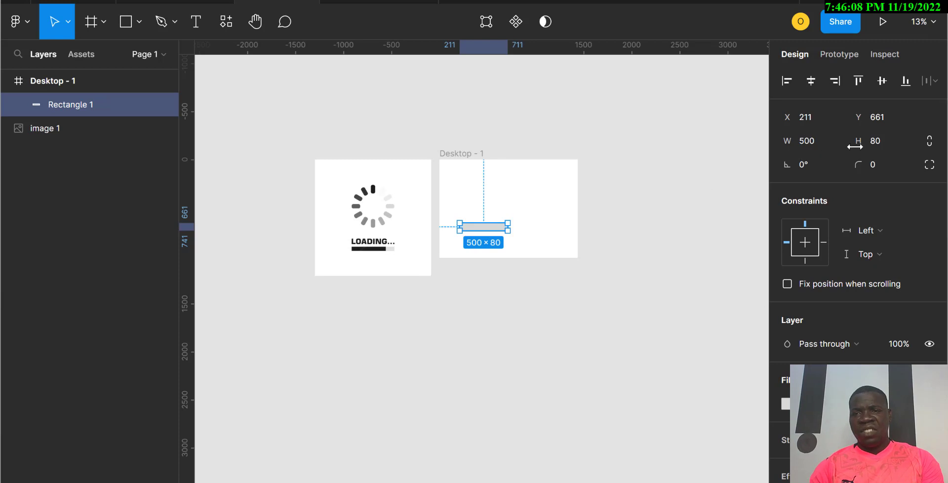
Step: Set the bar rectangle to 700 wide and 50 high, then centre it horizontally in the frame
click(816, 143)
text(700)
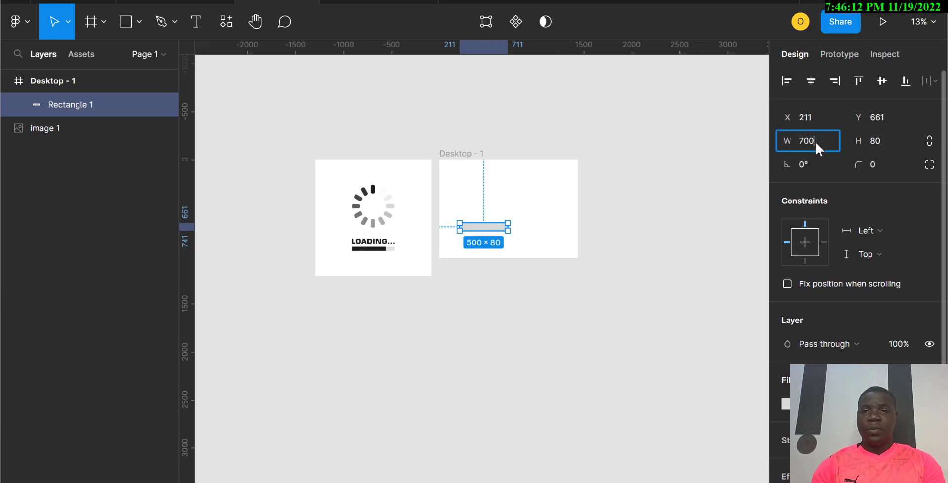
key(Return)
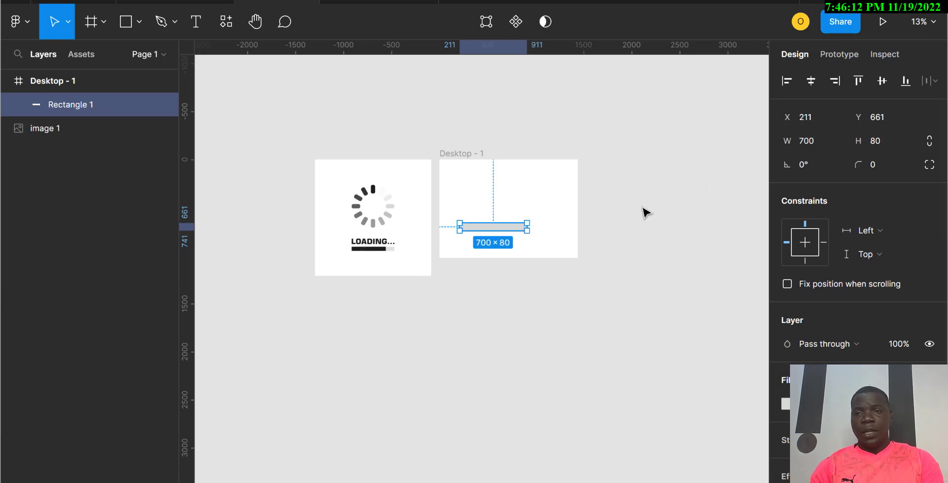
click(883, 141)
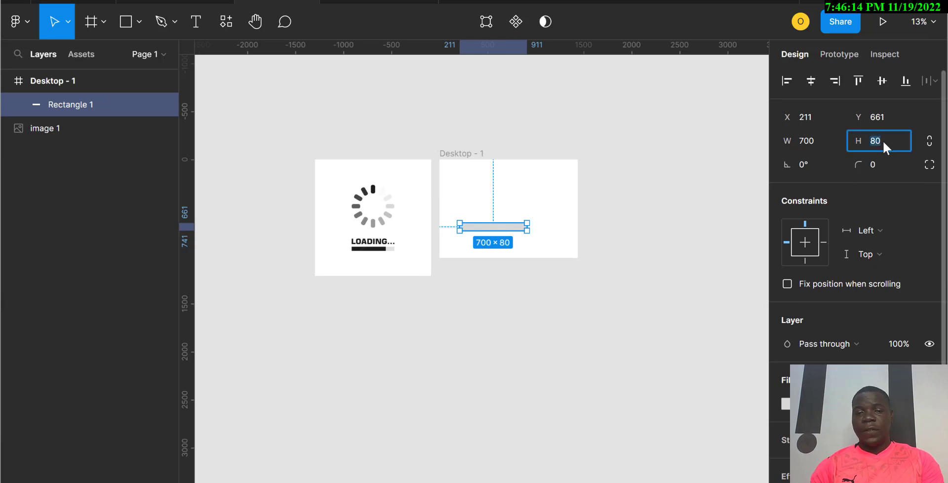
text(50)
key(Return)
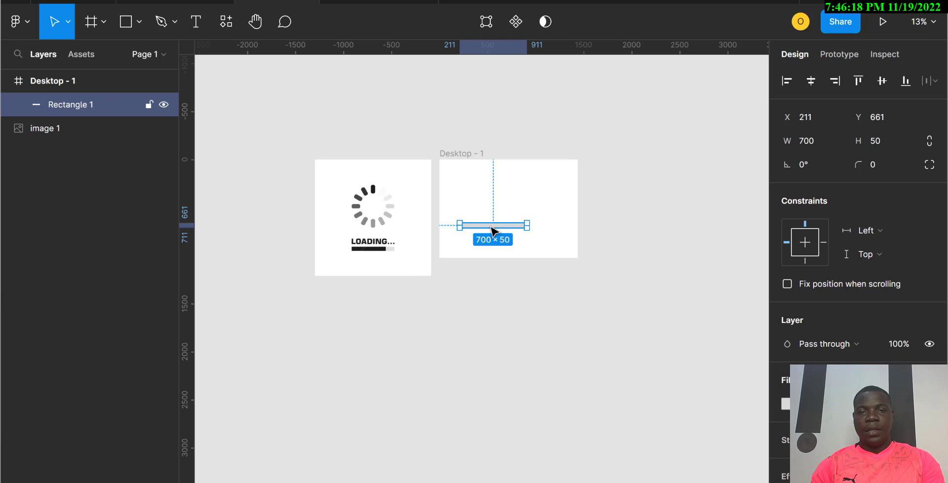
mouse_move(492, 230)
mouse_down()
mouse_move(513, 245)
mouse_move(506, 235)
mouse_up()
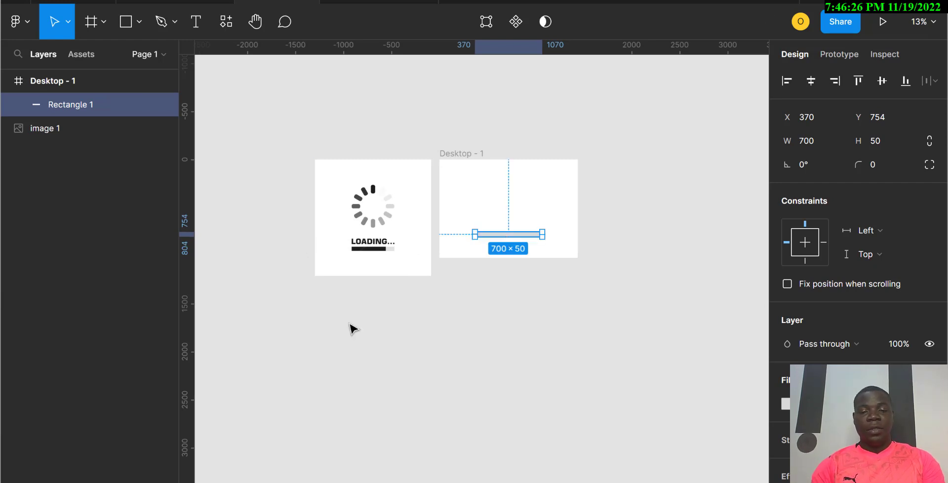
Step: Add a text layer reading "Loading" at font size 96 just above the bar
key(t)
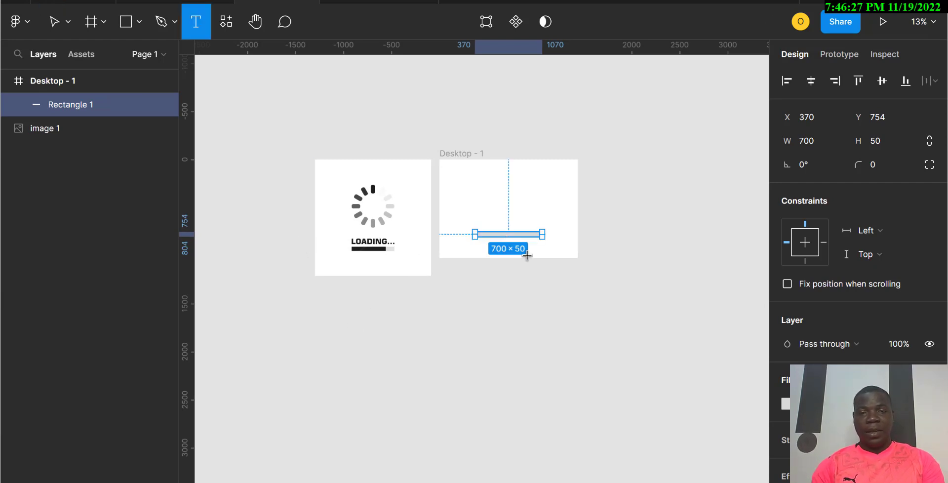
click(477, 216)
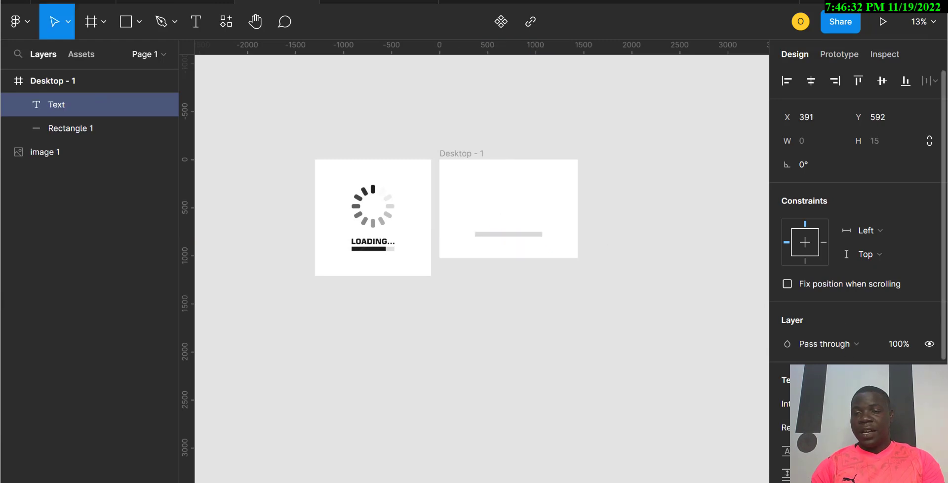
scroll(917, 275, down, 4)
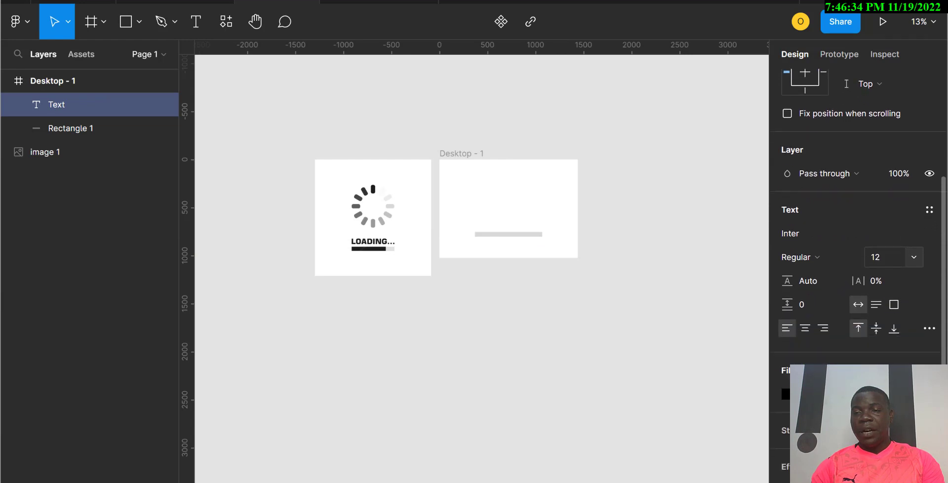
click(915, 235)
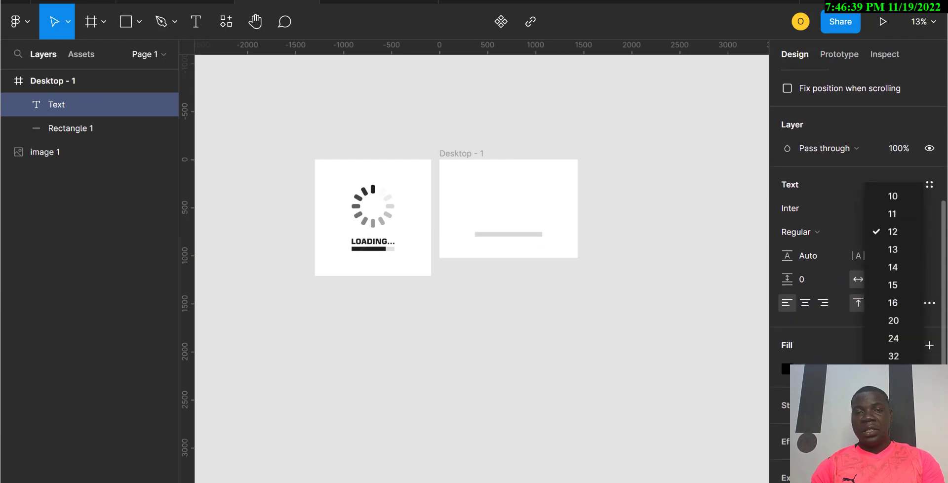
key(Return)
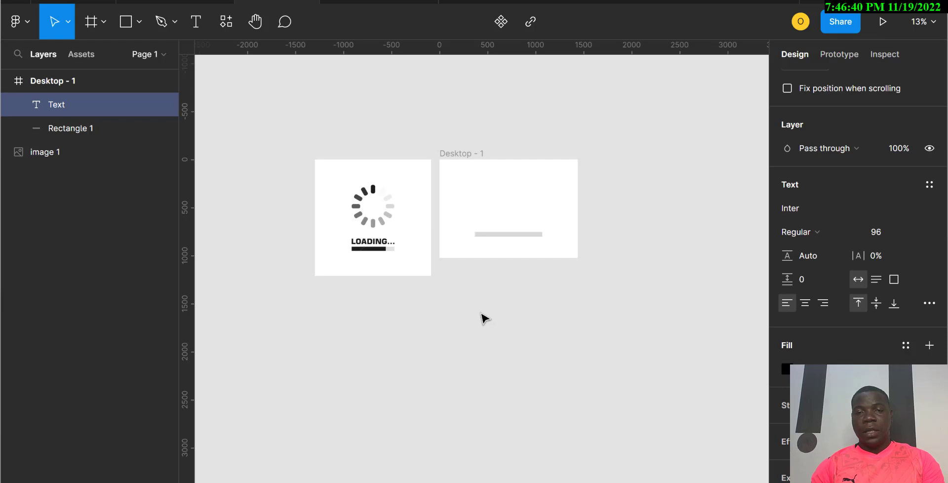
text(Lo)
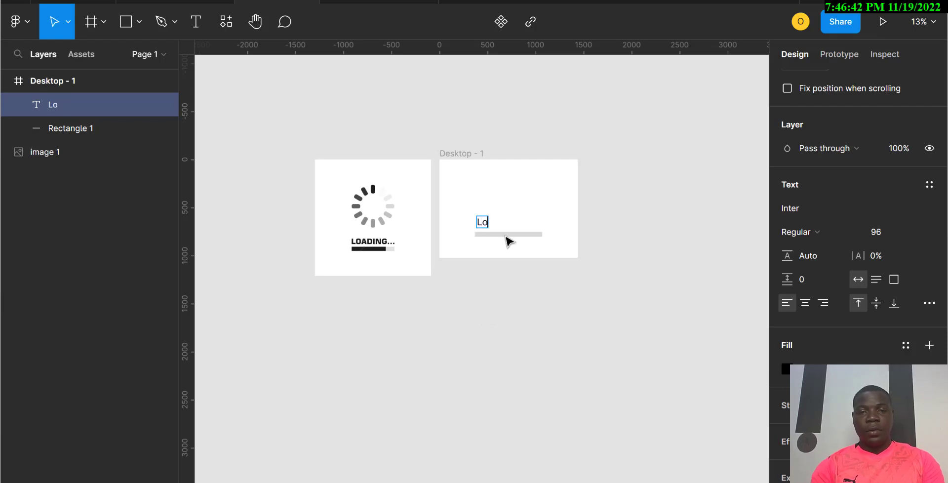
text(ading)
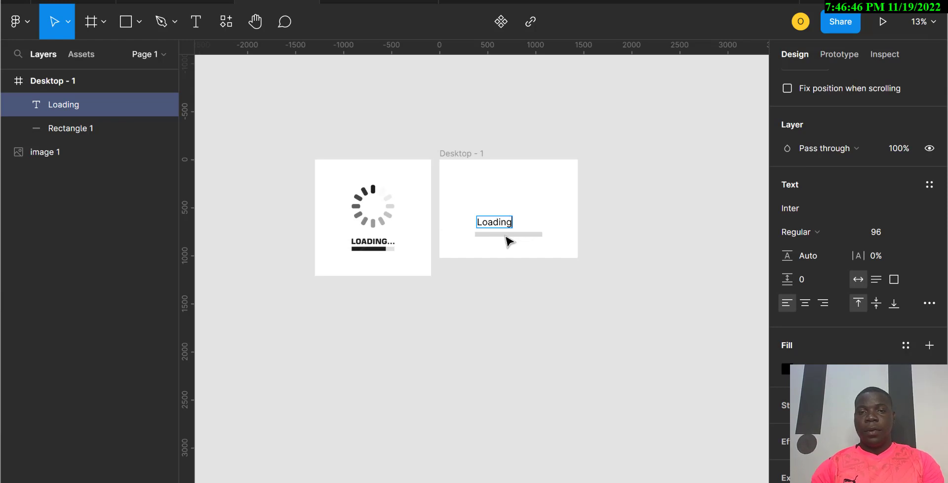
key(Escape)
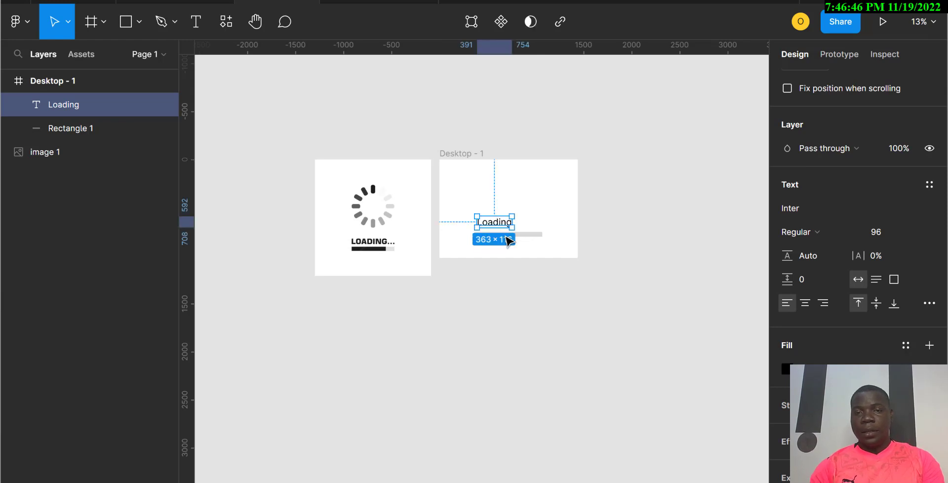
Step: Make the Loading text Bold and centre it above the bar
click(817, 231)
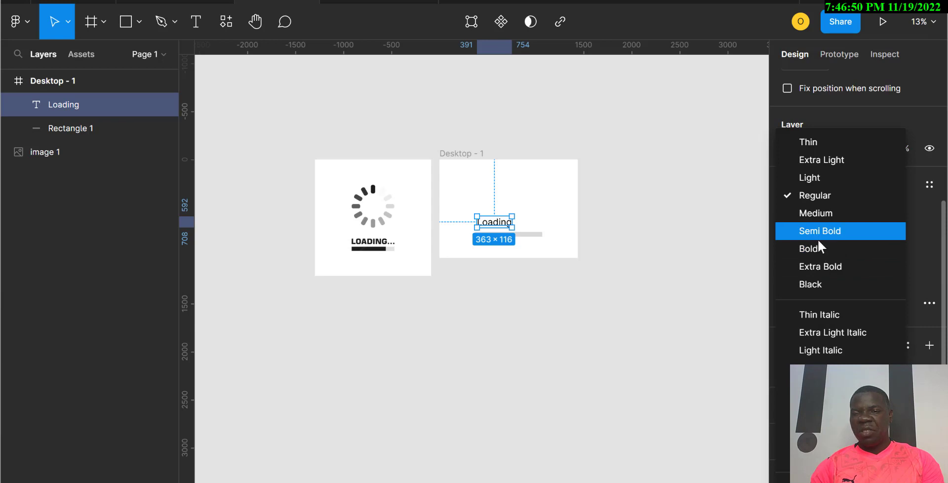
click(814, 249)
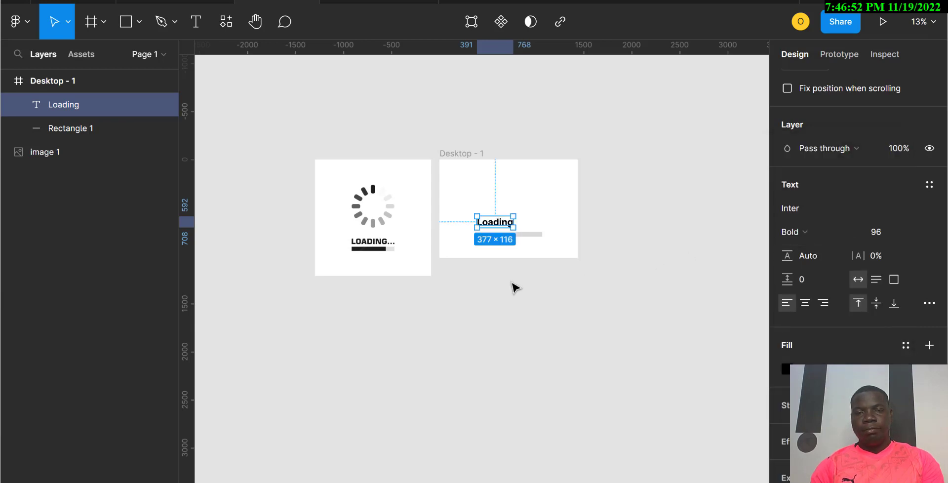
drag(497, 226, 510, 221)
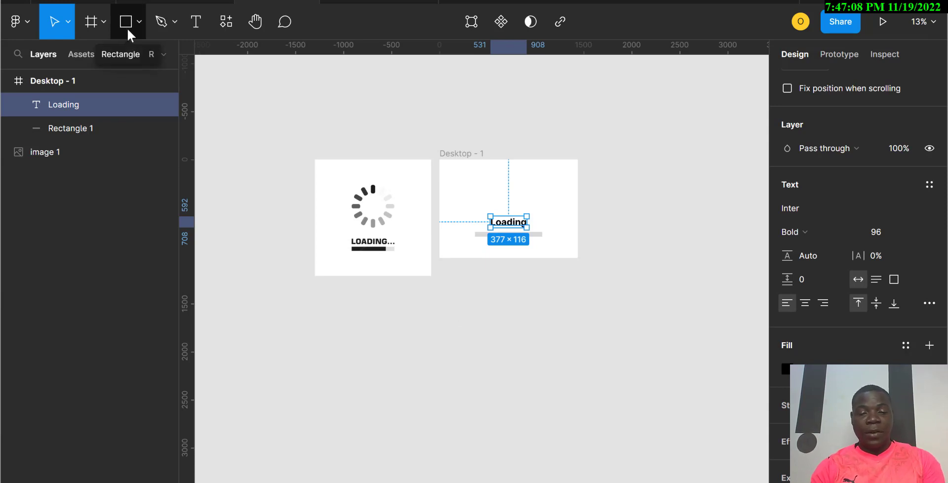
Step: Draw a circle about 254 by 254 centred above the Loading text
key(o)
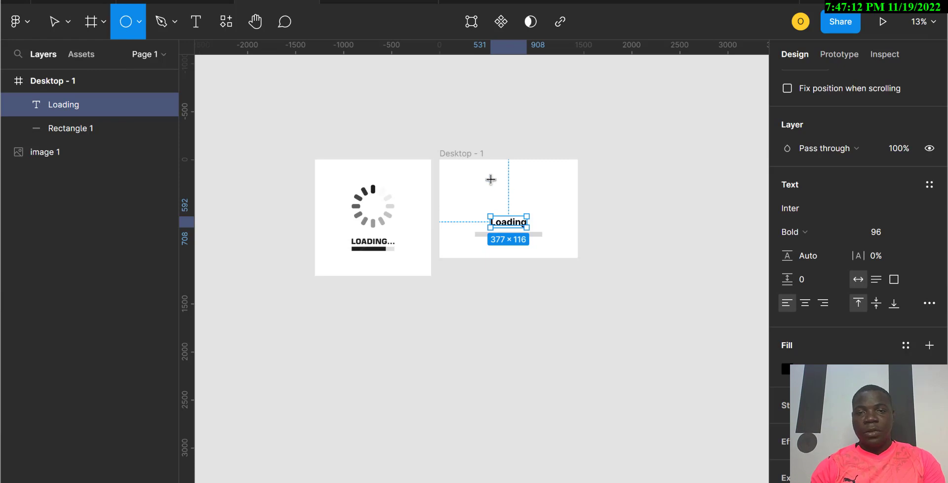
mouse_move(507, 194)
mouse_down()
mouse_move(523, 210)
mouse_move(515, 203)
mouse_up()
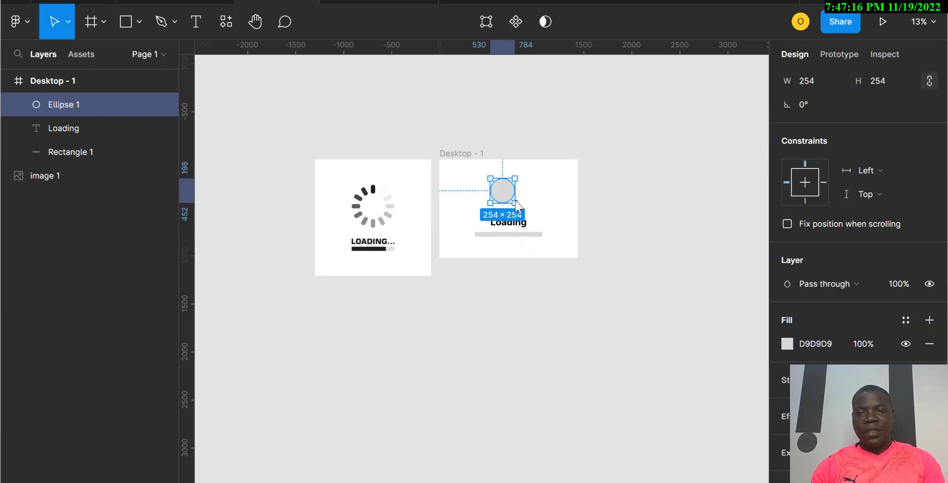
key(ctrl+equal)
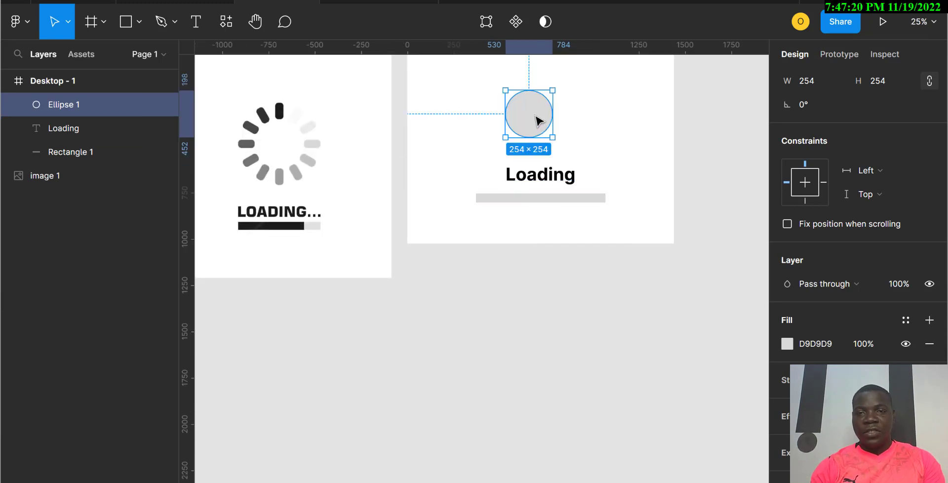
mouse_move(537, 122)
mouse_down()
mouse_move(537, 112)
mouse_move(547, 114)
mouse_up()
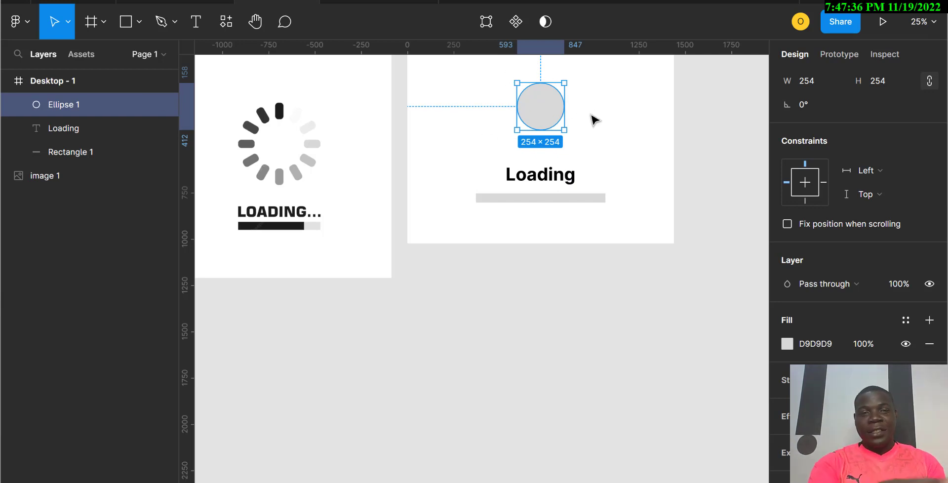
Step: Draw a rectangle and set it to 40 wide, 100 high with a corner radius of 50
key(r)
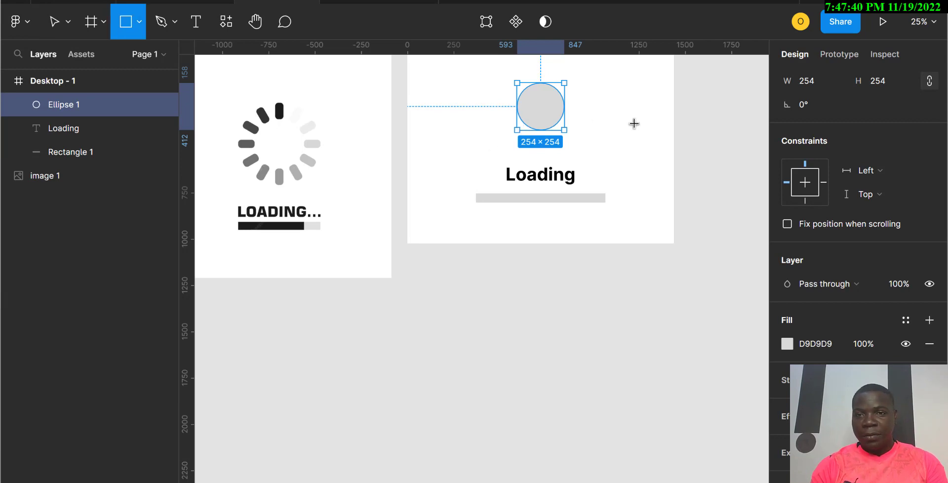
mouse_move(625, 107)
mouse_down()
mouse_move(648, 130)
mouse_move(634, 129)
mouse_up()
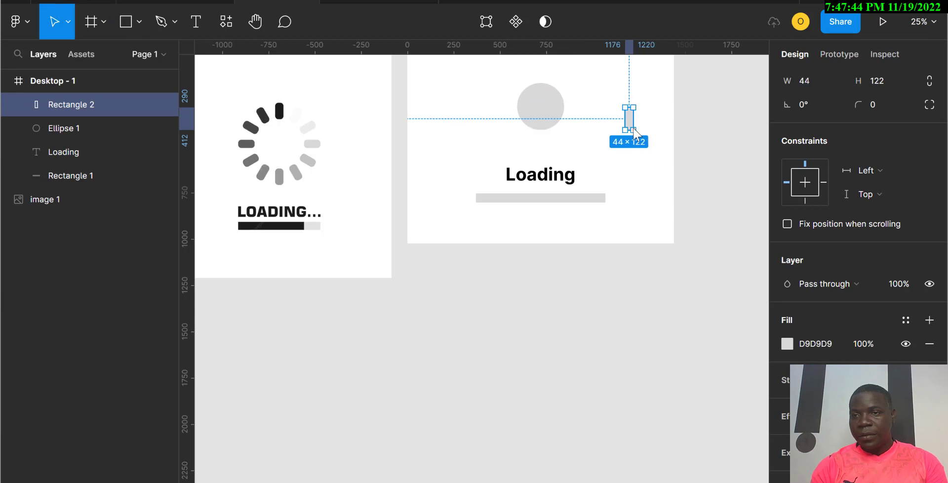
click(870, 84)
text(100)
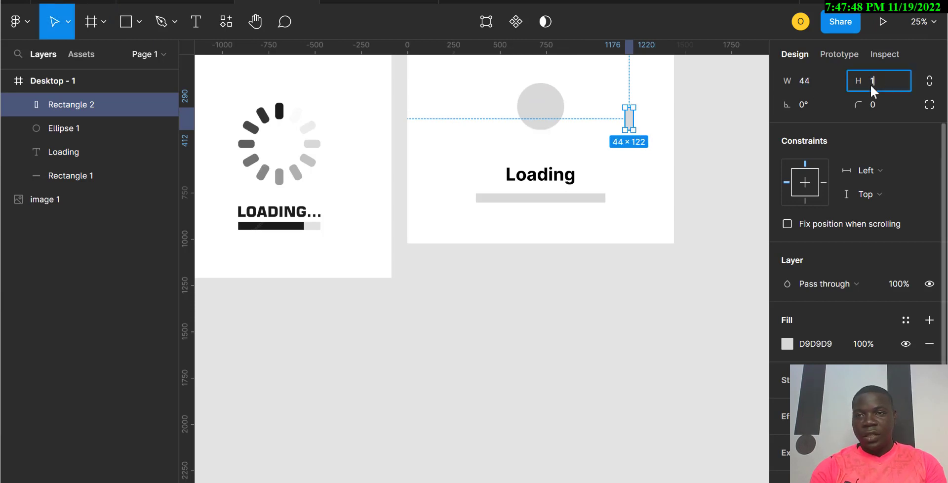
click(809, 83)
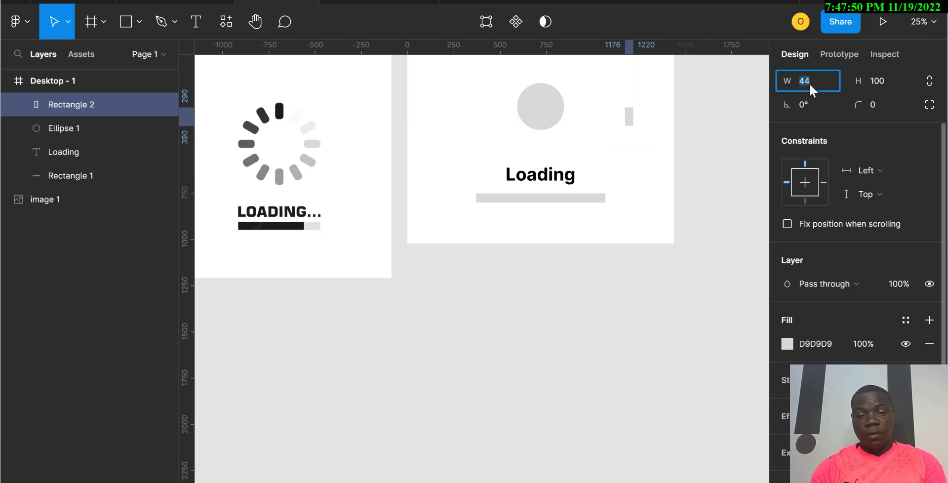
text(40)
key(Return)
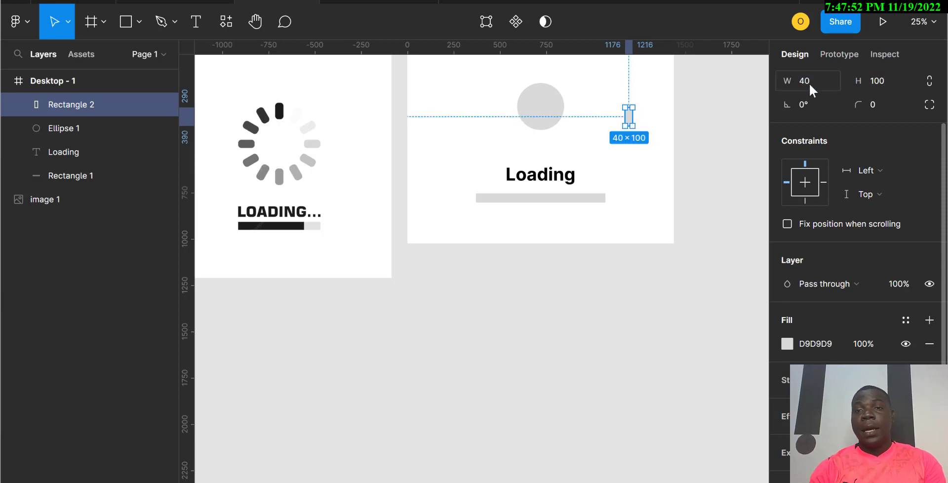
click(876, 102)
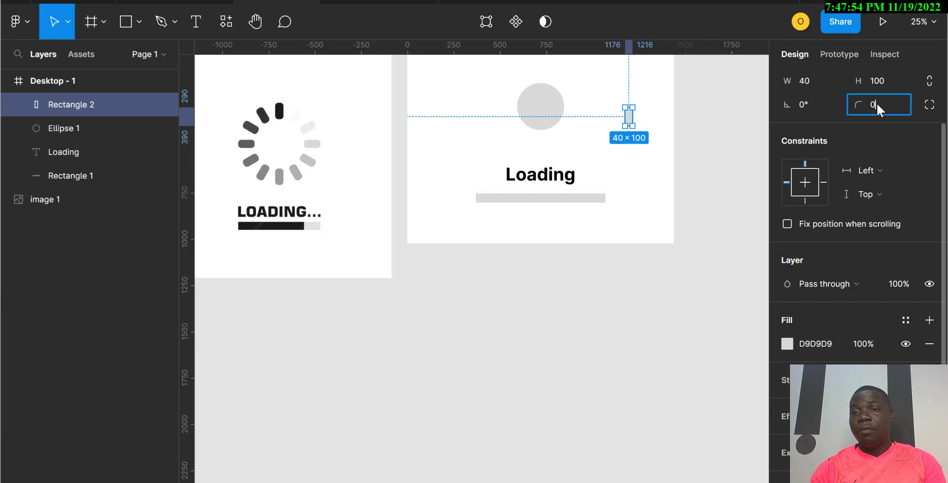
text(50)
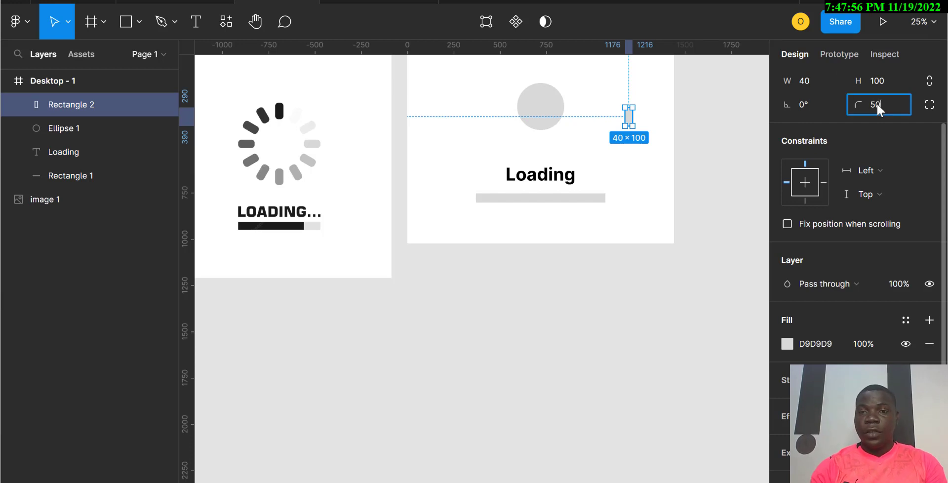
key(Return)
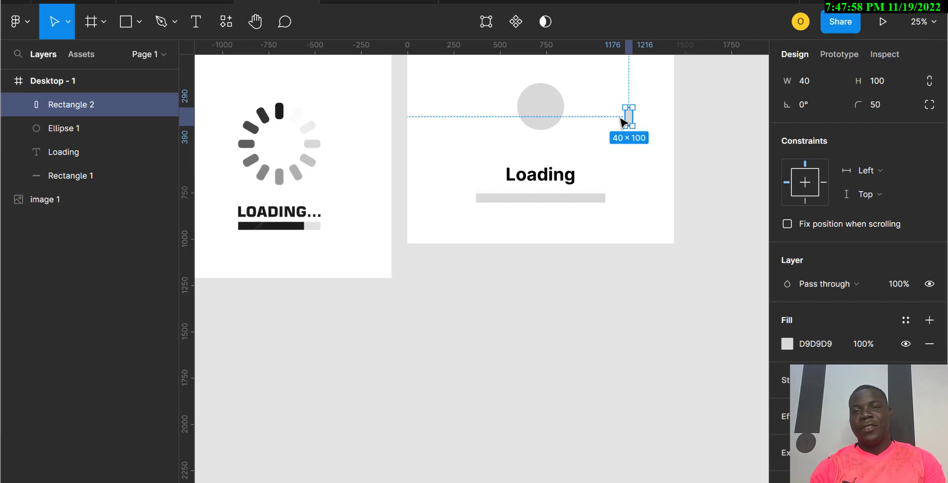
Step: Centre the rounded bar on top of the circle and duplicate a copy directly below the circle
drag(631, 121, 538, 126)
key(ctrl+z)
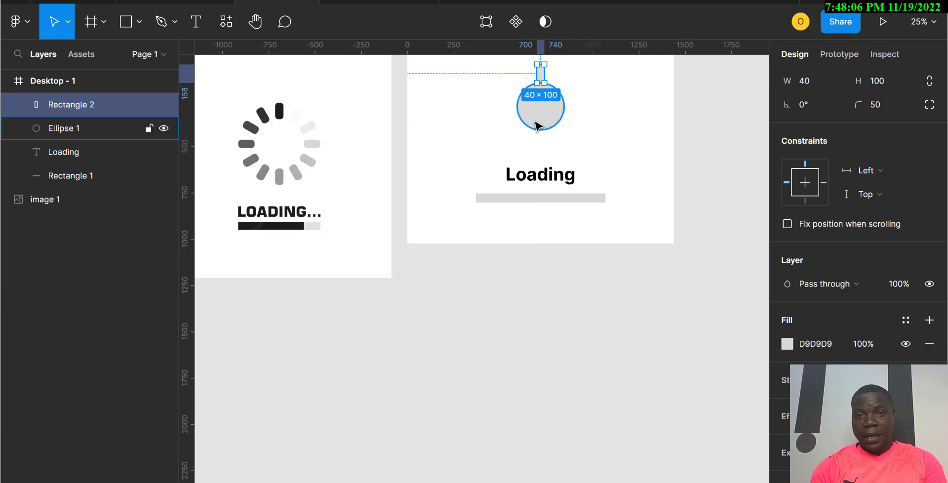
scroll(535, 122, up, 2)
scroll(538, 127, up, 5)
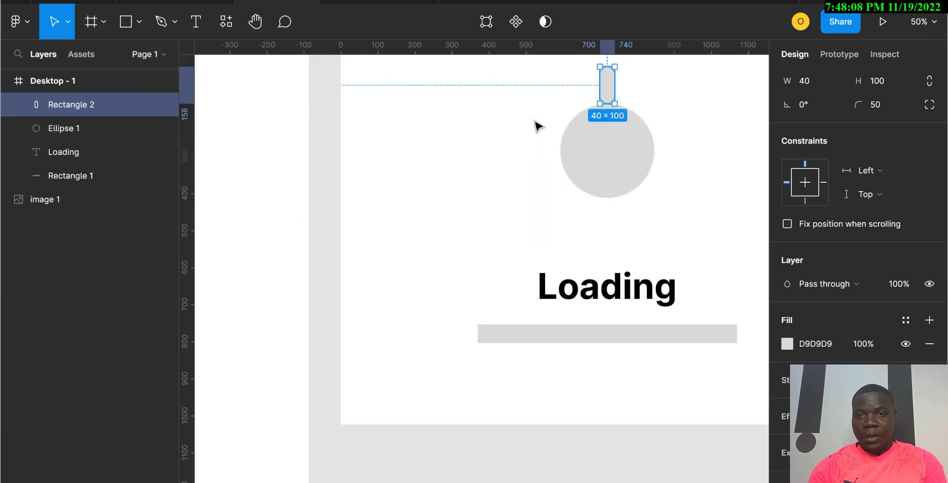
scroll(538, 126, right, 3)
scroll(538, 126, right, 2)
scroll(538, 127, up, 5)
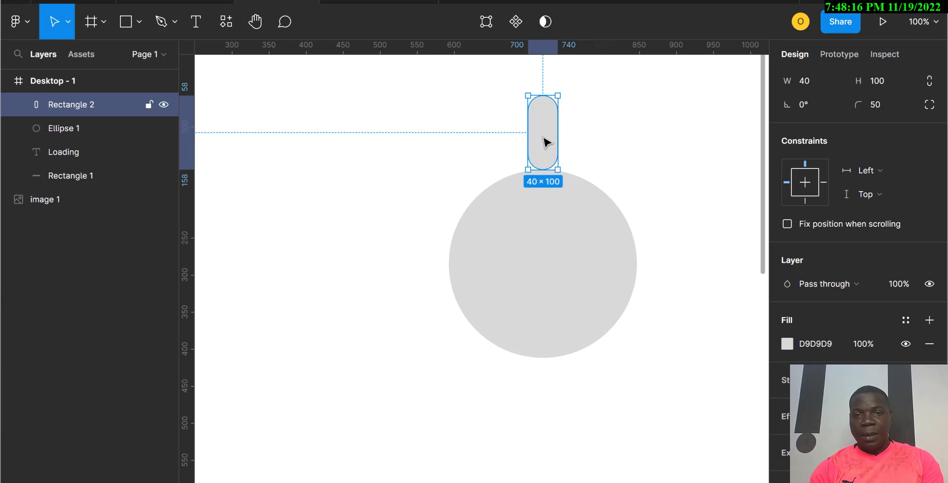
drag(546, 143, 547, 402)
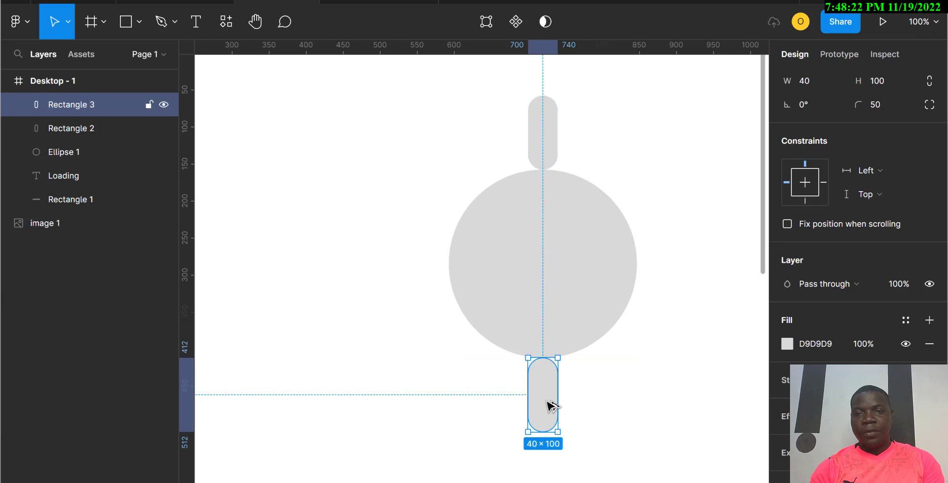
Step: Set the top bar's rotation to 180°
click(551, 138)
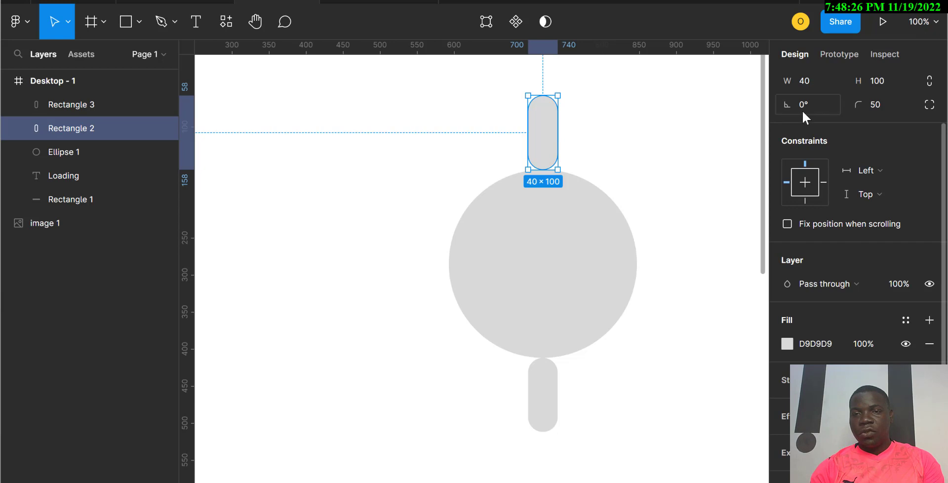
click(815, 107)
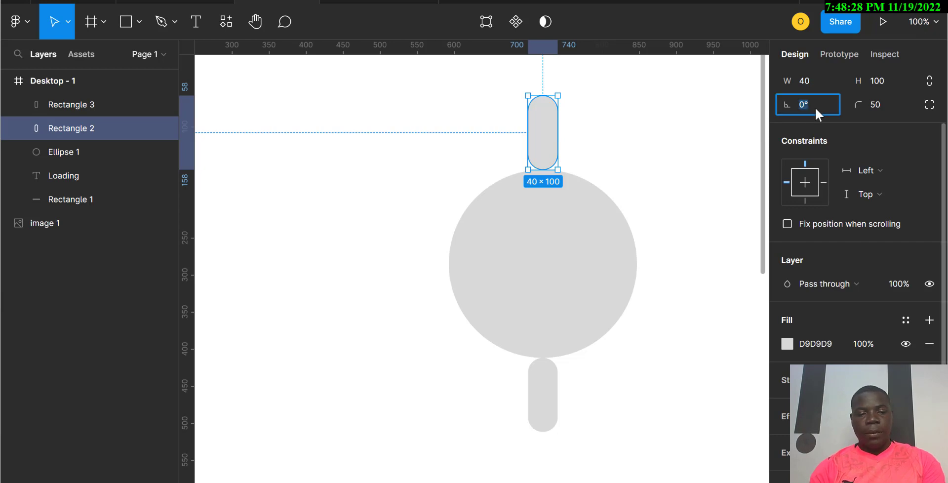
text(180)
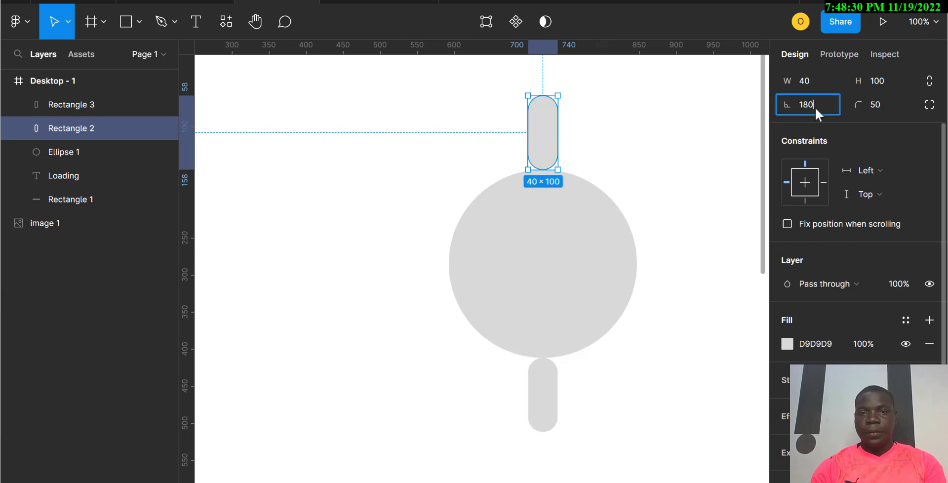
key(Return)
Step: Try rotating the top bar to 90° and moving it beside the circle, then undo both changes
click(815, 106)
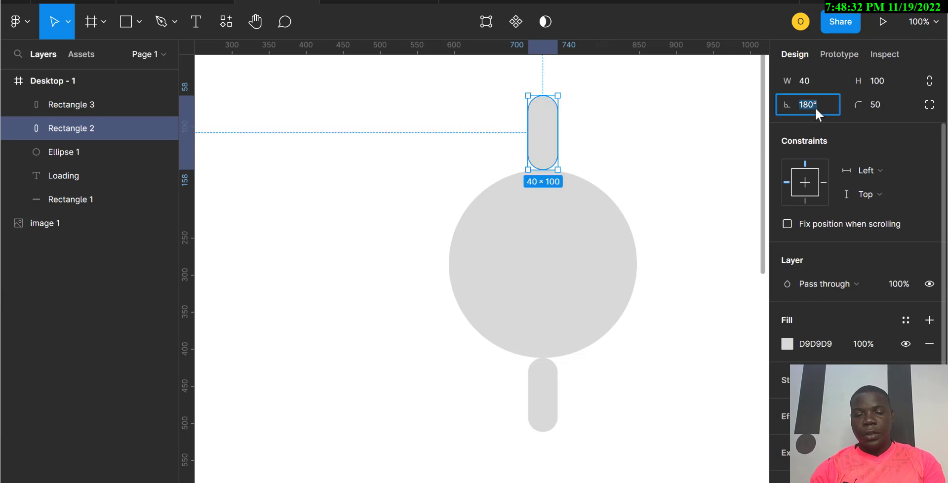
text(90)
key(Return)
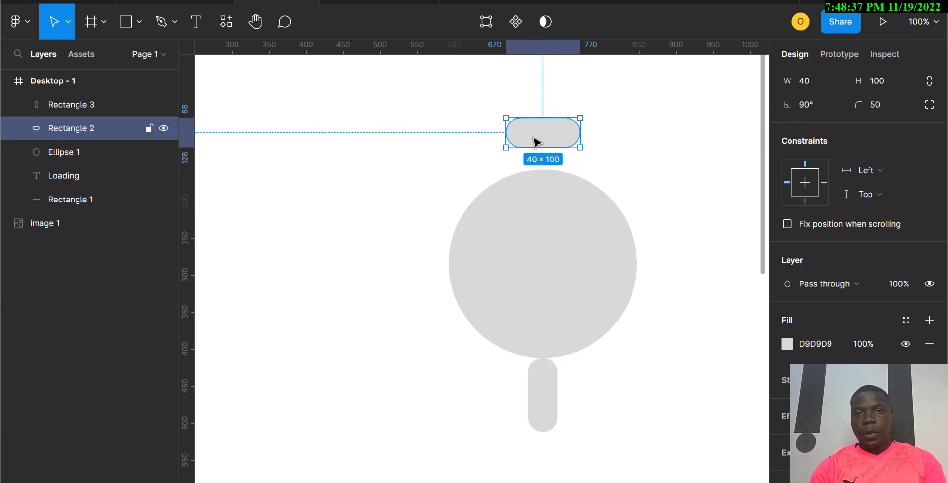
drag(535, 141, 639, 184)
key(ctrl+z)
key(ctrl+z)
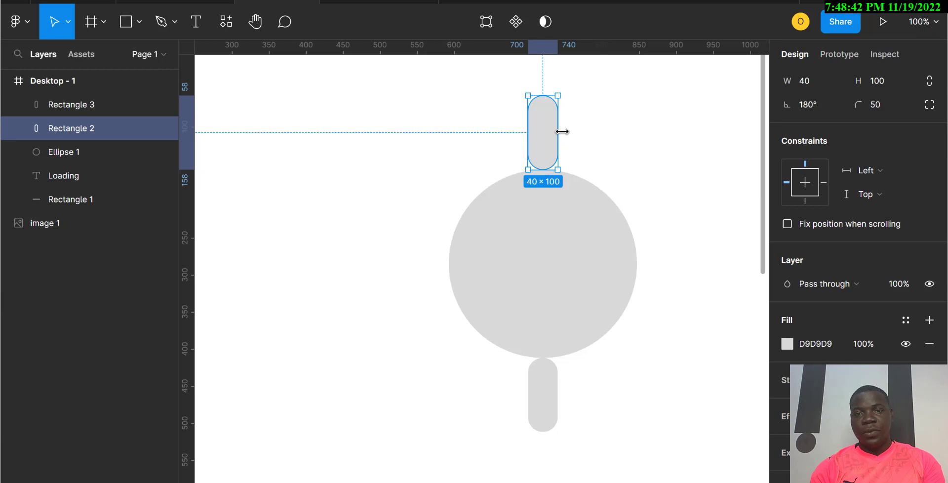
Step: Duplicate the top bar, rotate the copy to 90°, and place horizontal bars on the circle's left and right sides
key(ctrl+d)
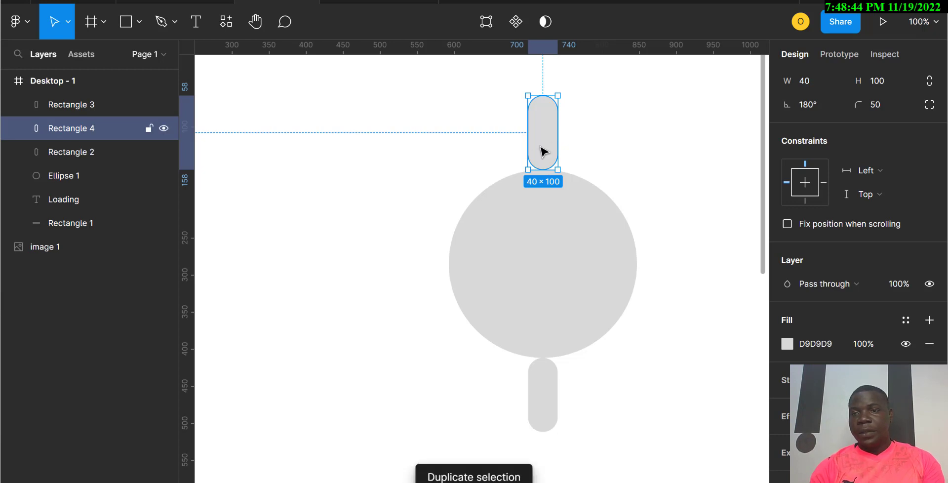
click(824, 105)
text(9)
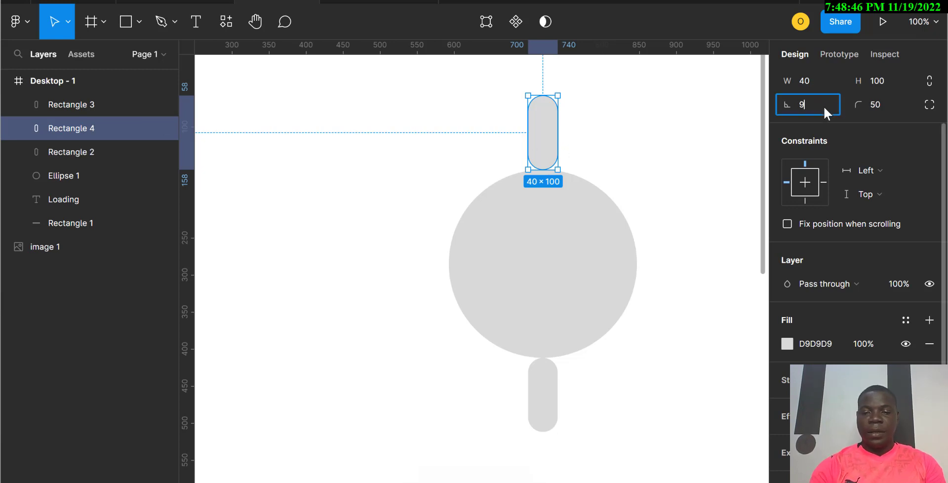
text(0)
key(Return)
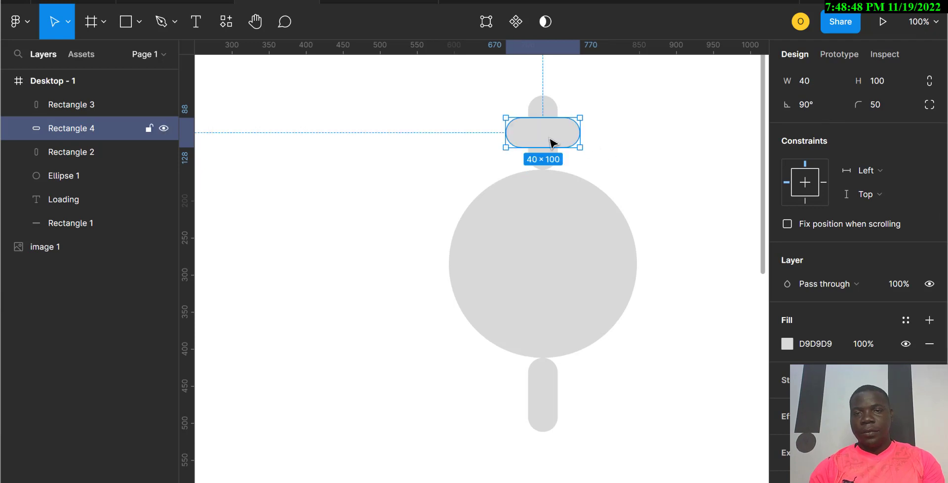
drag(548, 139, 417, 271)
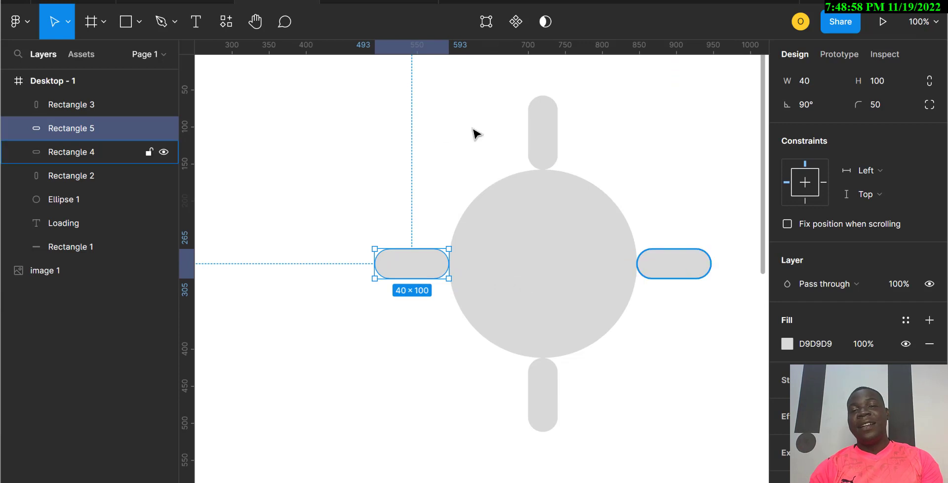
Step: Duplicate the top bar, move the copy to the upper right, and rotate it to about 147° as a diagonal bar
click(541, 148)
key(ctrl+d)
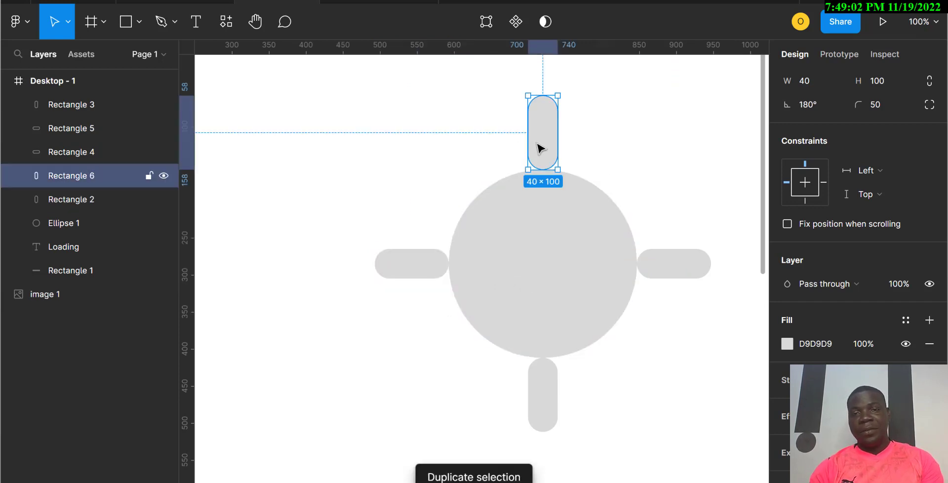
drag(540, 148, 601, 167)
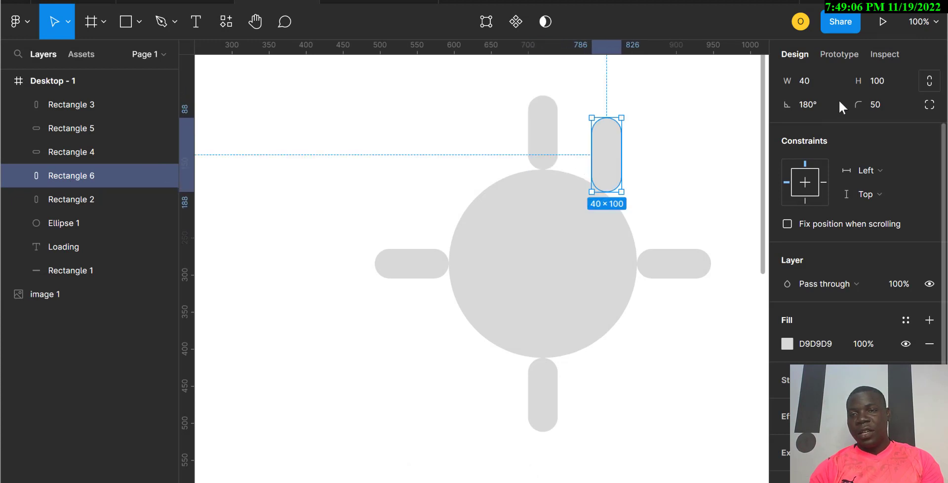
click(817, 103)
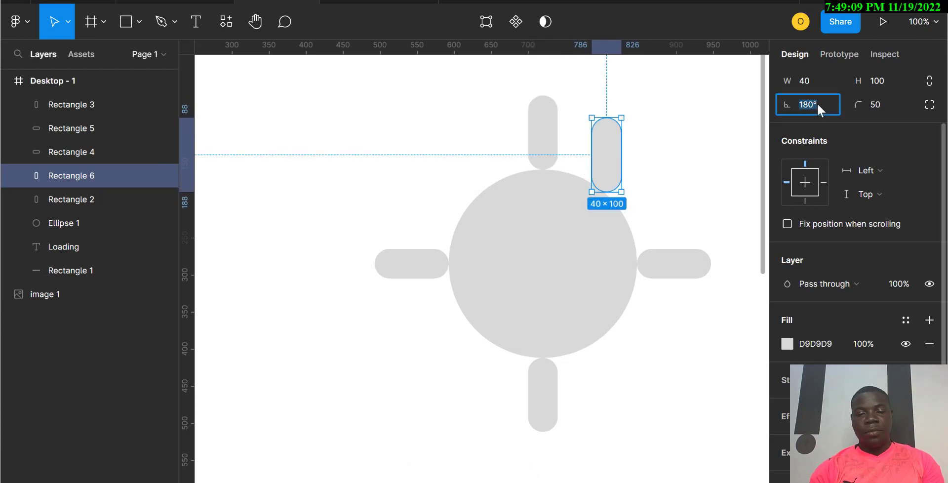
text(75)
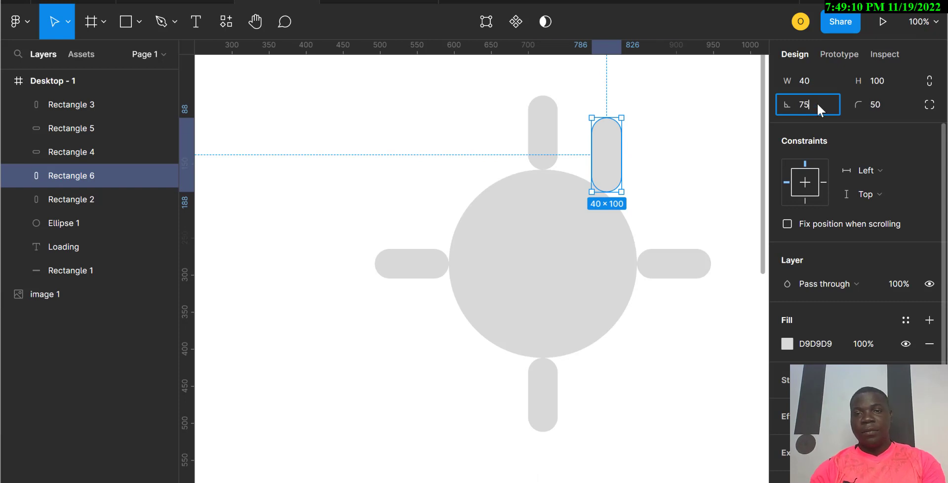
key(Return)
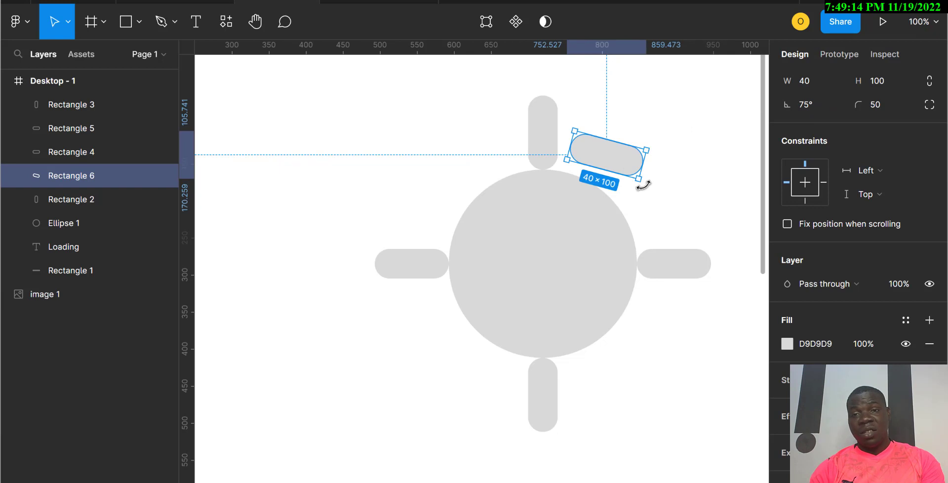
drag(665, 169, 671, 106)
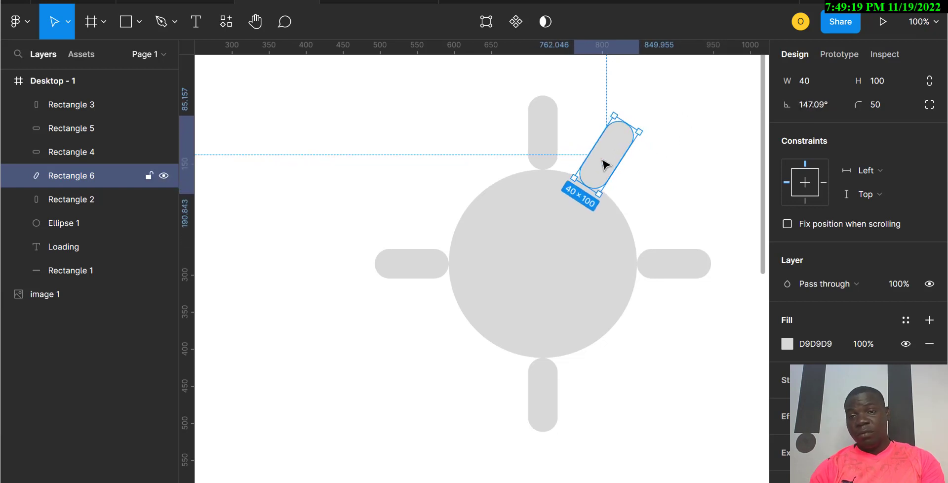
Step: Duplicate the diagonal bar, place the copy above the right bar, and rotate it to about 110°
drag(617, 164, 653, 209)
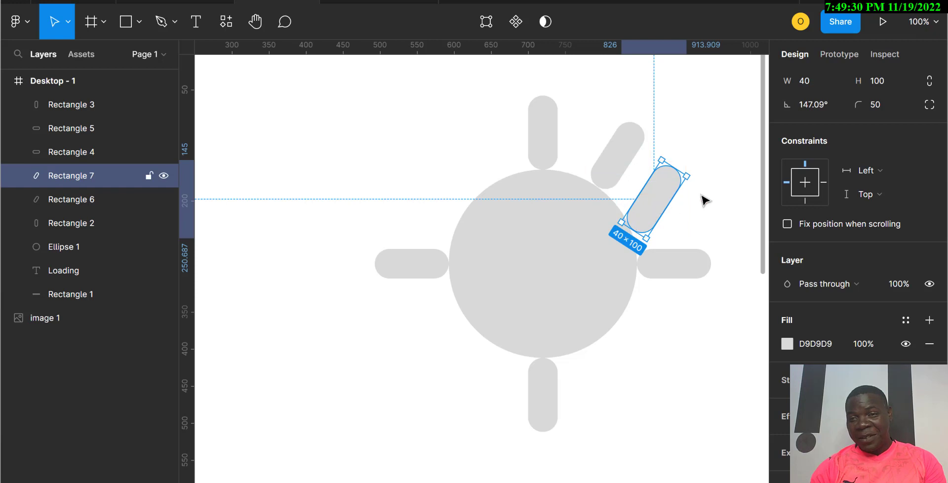
drag(695, 181, 705, 218)
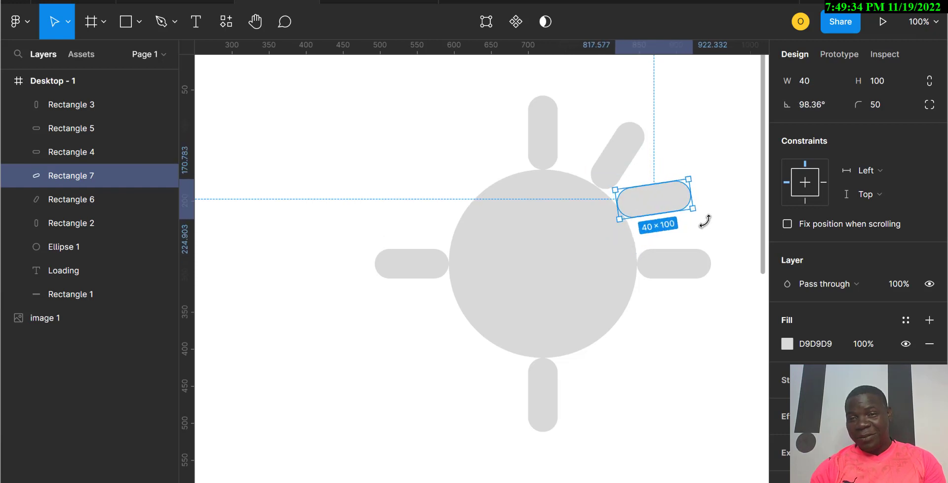
drag(654, 201, 664, 215)
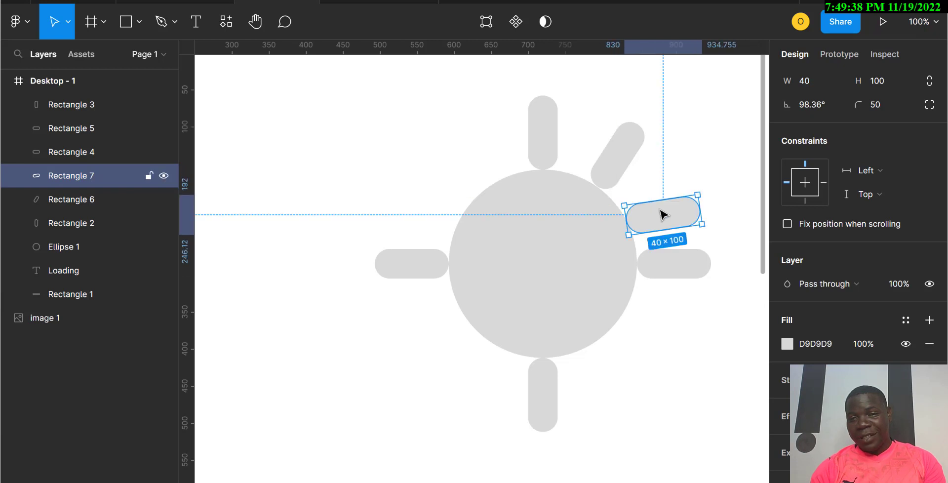
click(716, 224)
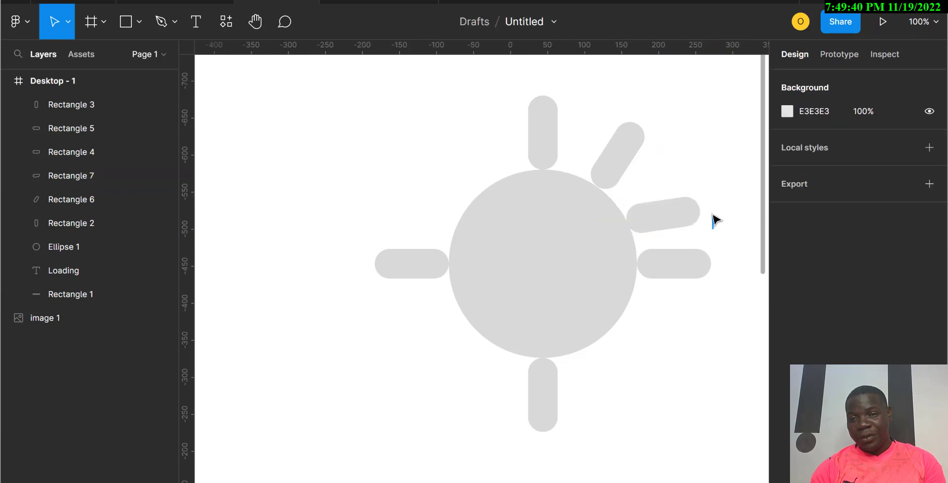
click(689, 215)
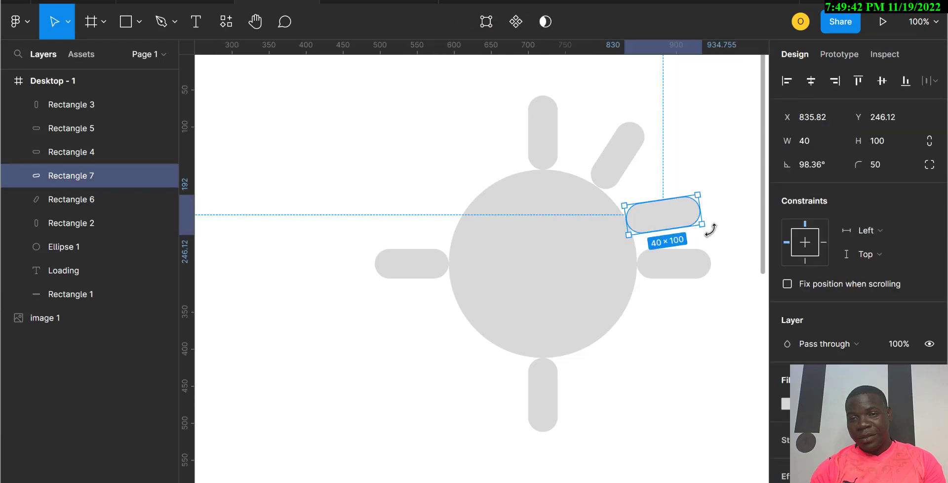
drag(708, 229, 665, 218)
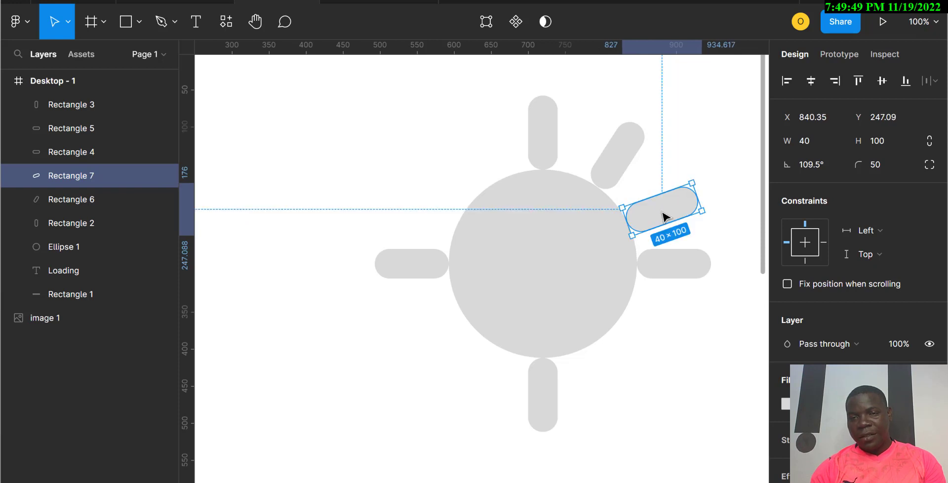
shift+click(615, 167)
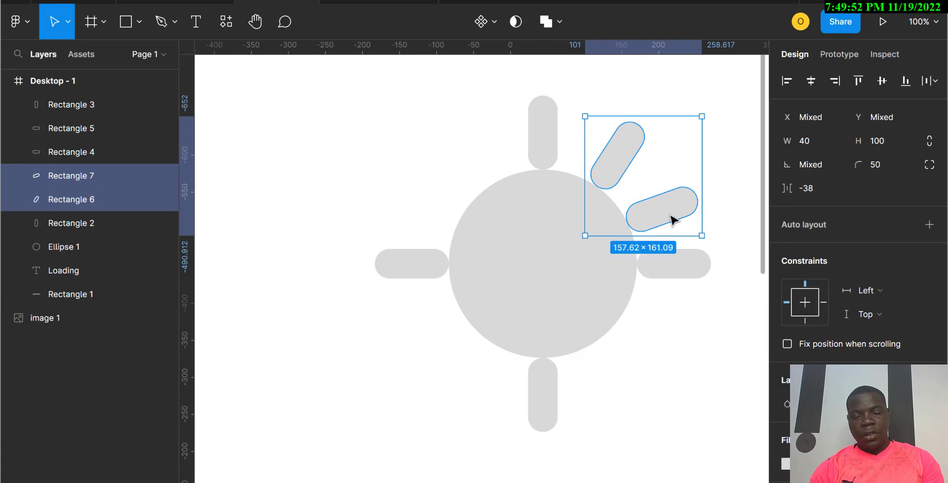
Step: Duplicate the two upper-right diagonal bars to the lower left, then delete the copies
drag(675, 219, 485, 380)
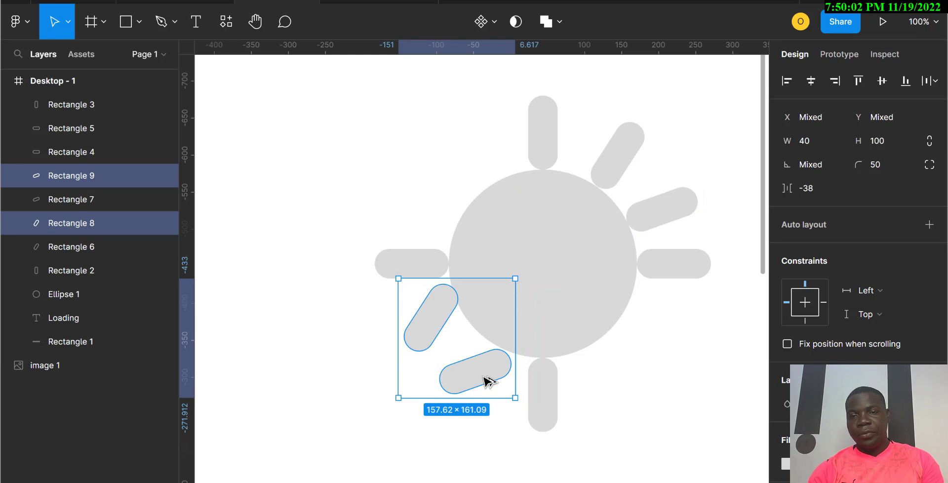
key(Delete)
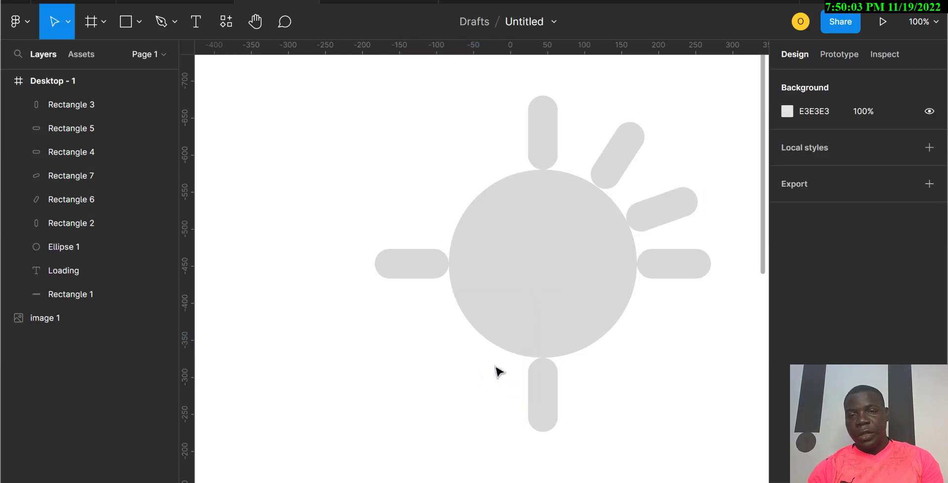
Step: Duplicate the bottom bar, move the copy to the circle's lower right, and rotate it to about 62°
click(536, 408)
drag(536, 408, 628, 357)
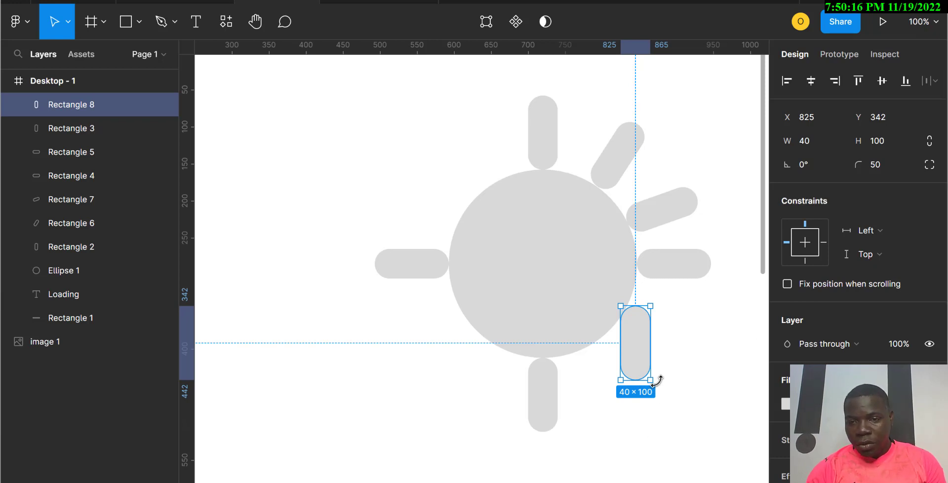
drag(656, 389, 734, 352)
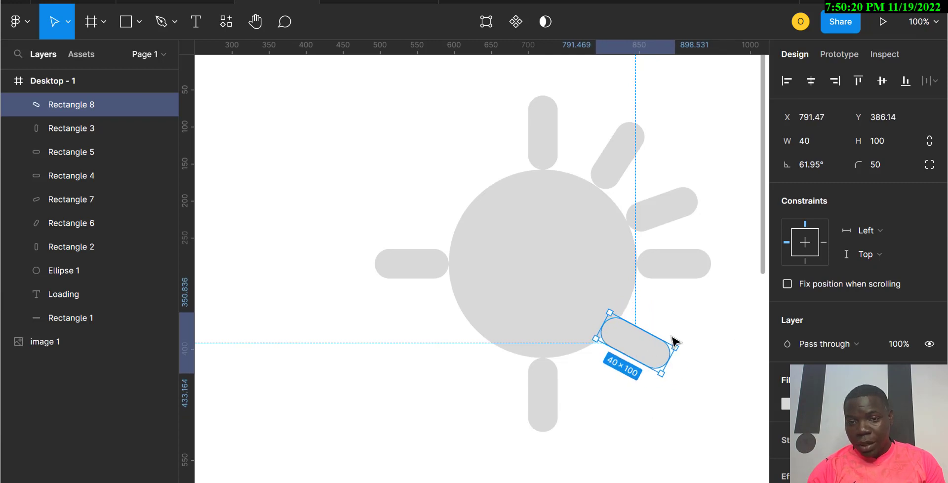
drag(673, 339, 650, 333)
key(Right)
key(Right)
key(Right)
key(Right)
key(Right)
key(Right)
key(Right)
key(Right)
key(Right)
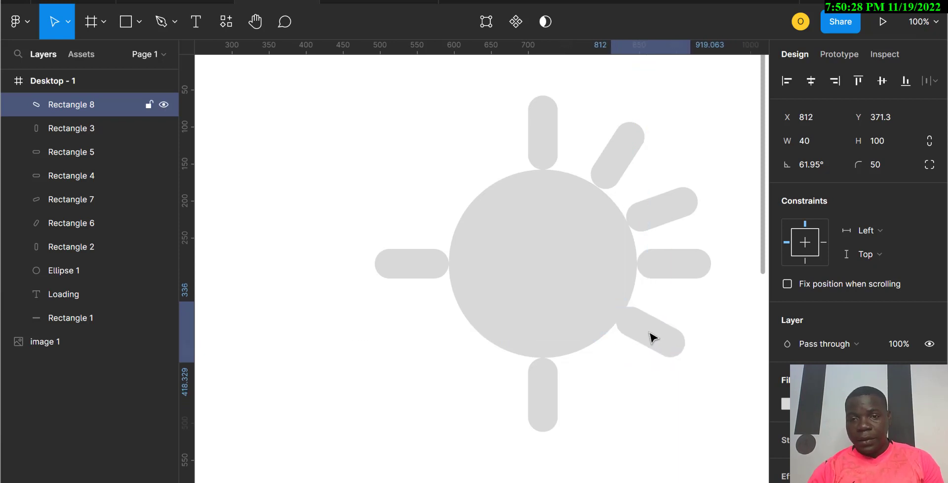
key(Right)
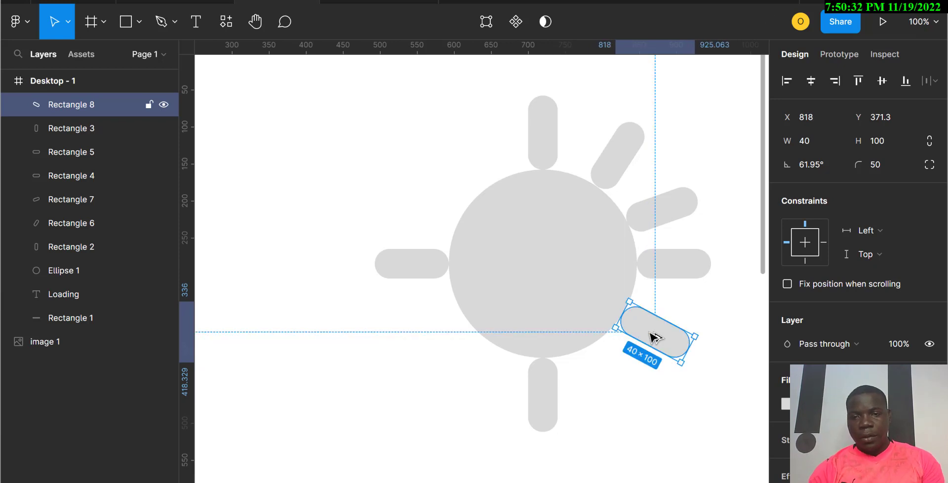
Step: Duplicate the lower-right bar, place the copy beside the bottom bar, and rotate it to about 29°
drag(656, 338, 610, 376)
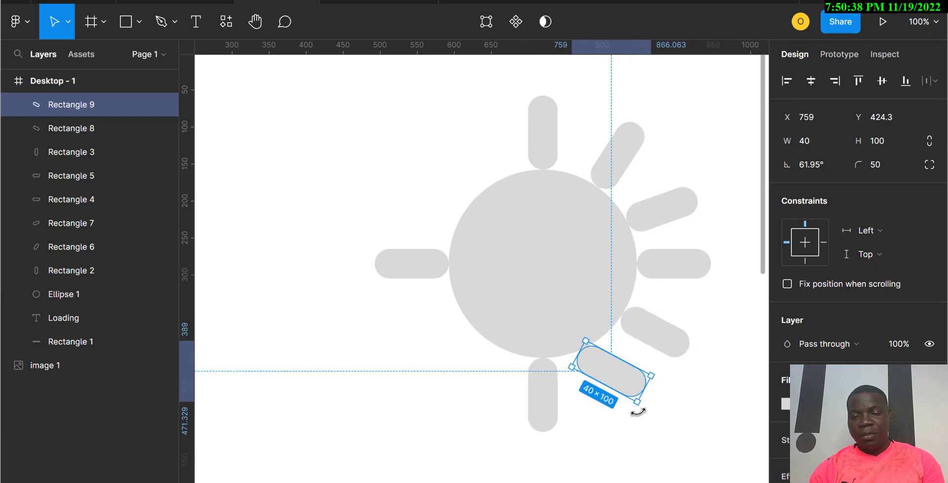
drag(638, 411, 603, 446)
drag(618, 386, 642, 410)
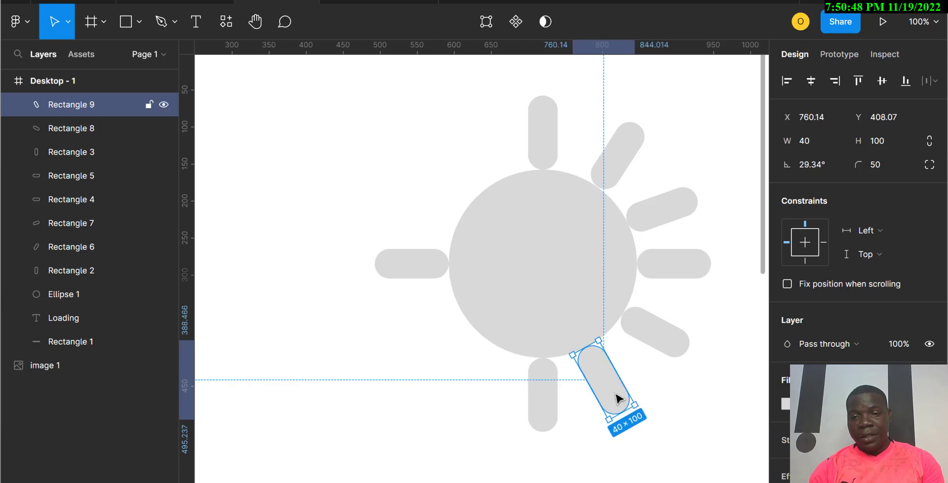
drag(620, 395, 617, 394)
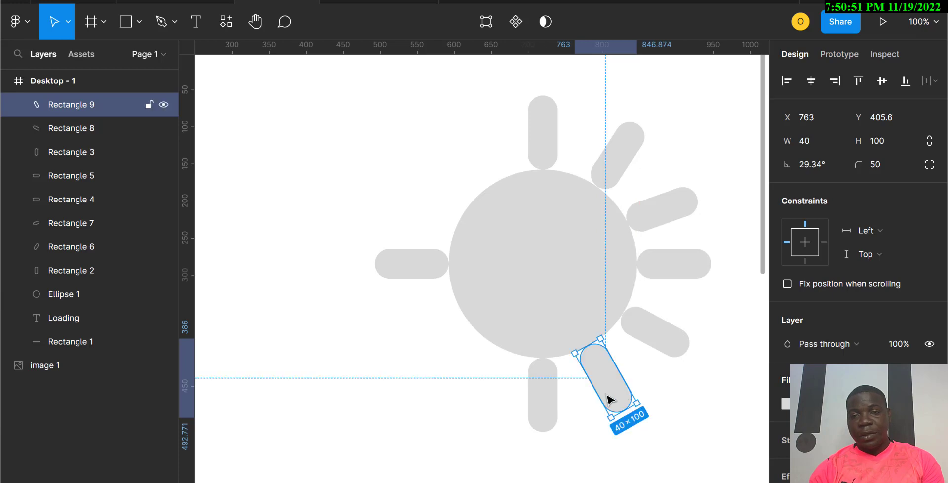
Step: Duplicate the left bar, move the copy to the circle's lower left, and rotate it to about 137°
click(419, 280)
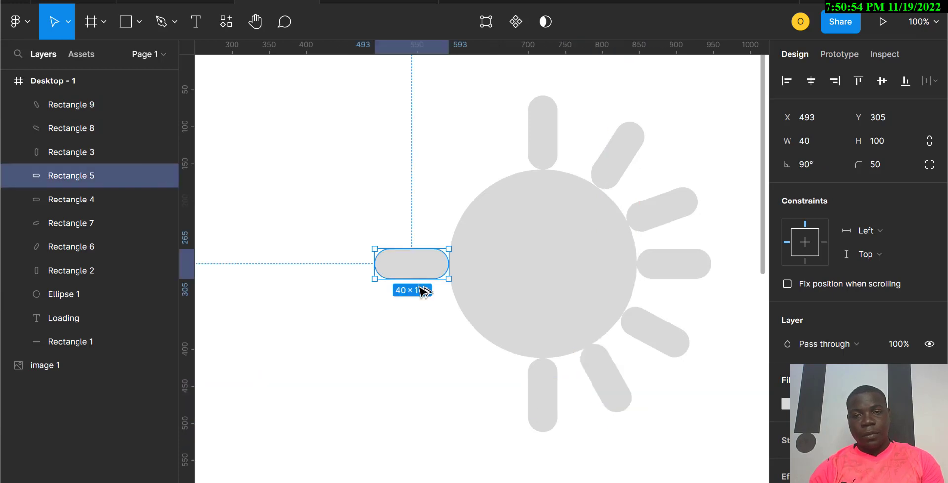
drag(421, 286, 477, 368)
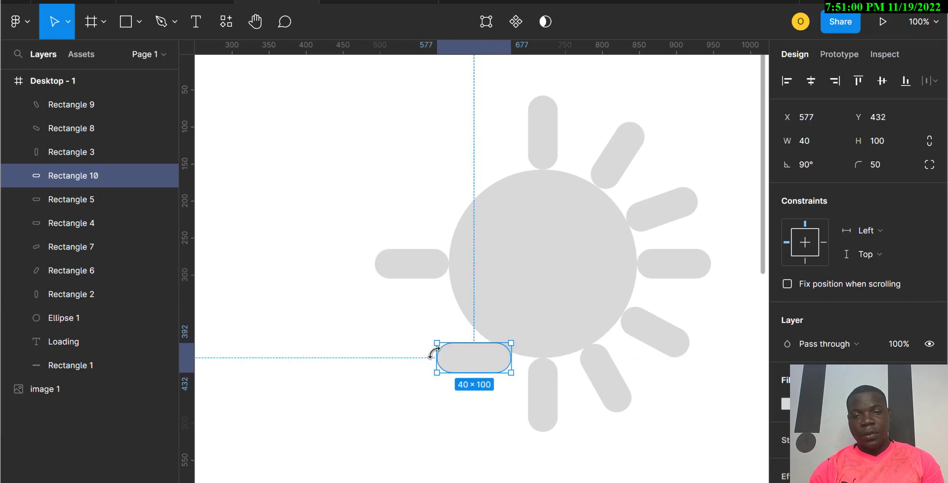
drag(432, 344, 479, 369)
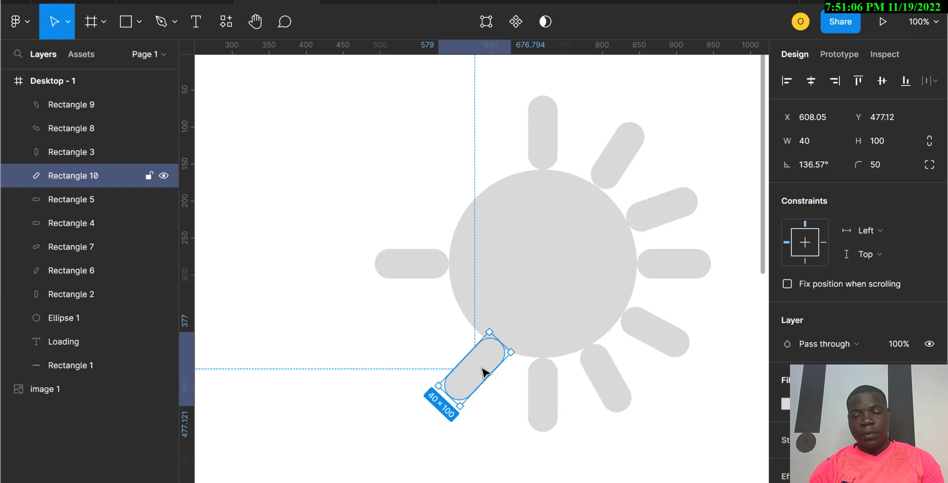
key(Left)
key(Left)
key(Left)
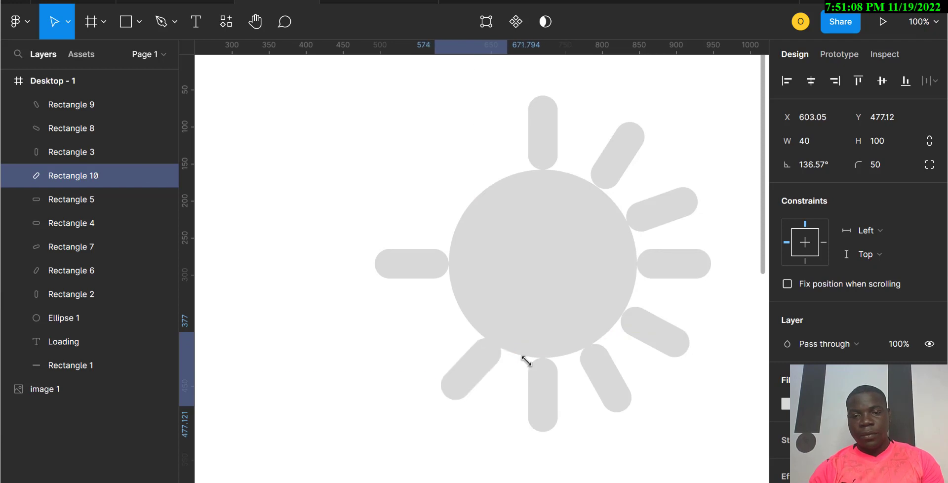
key(Down)
key(Down)
key(Down)
key(Down)
key(Down)
key(Down)
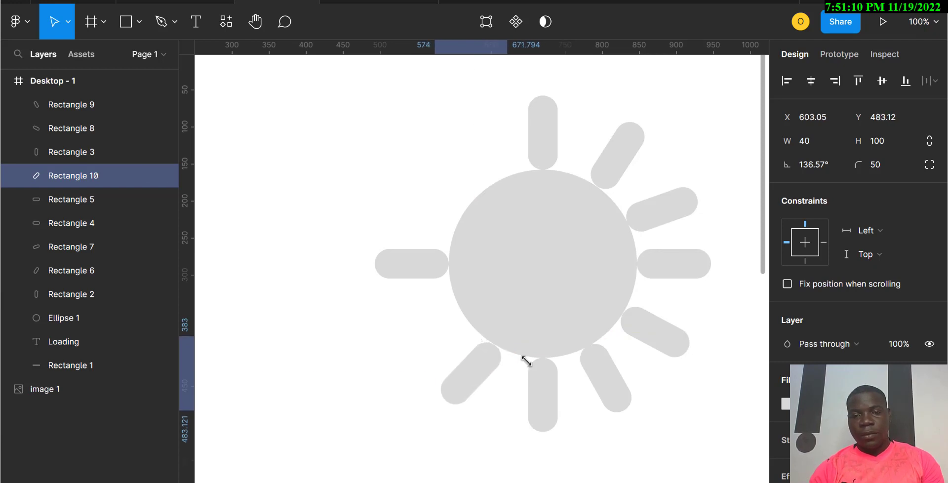
Step: Duplicate the lower-left bar, place the copy below the left bar, and rotate it to about 117°
drag(483, 376, 483, 375)
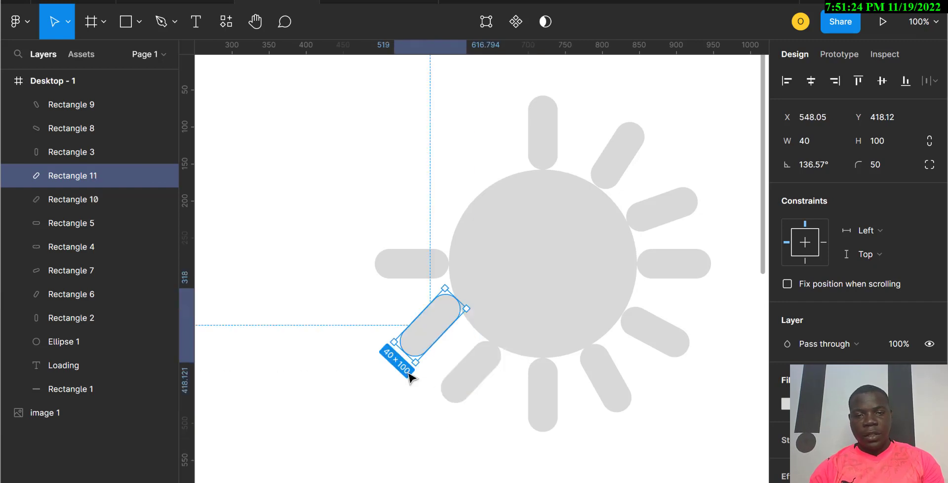
drag(412, 371, 396, 364)
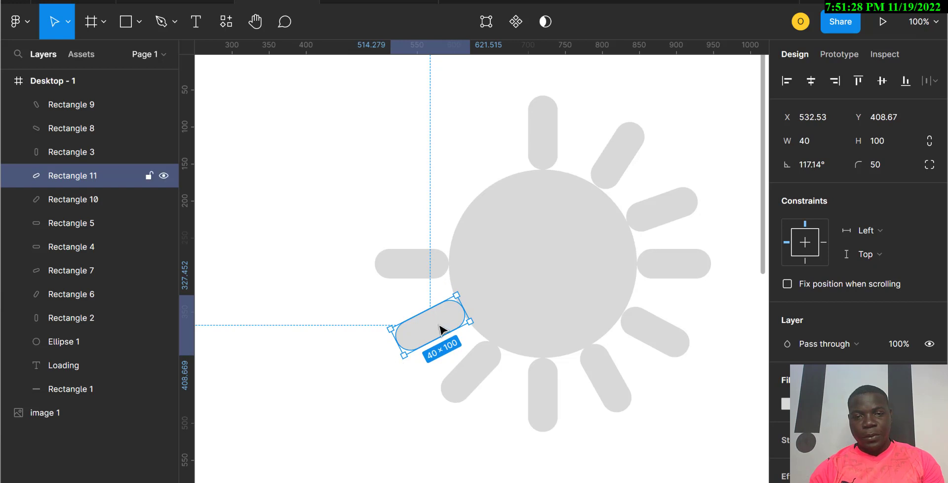
drag(437, 330, 440, 329)
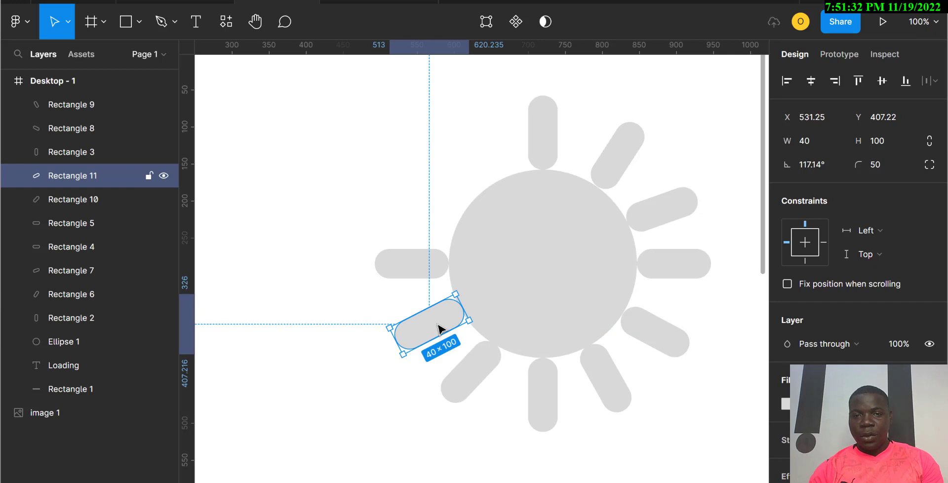
key(Left)
key(Left)
key(Left)
key(Left)
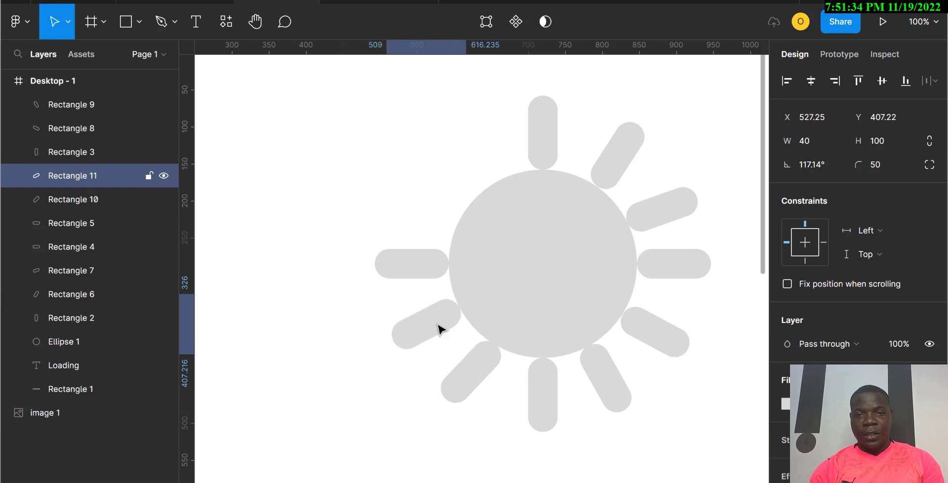
Step: Duplicate the left bar and place the copy above it at the upper left, rotated to about 73°
click(416, 268)
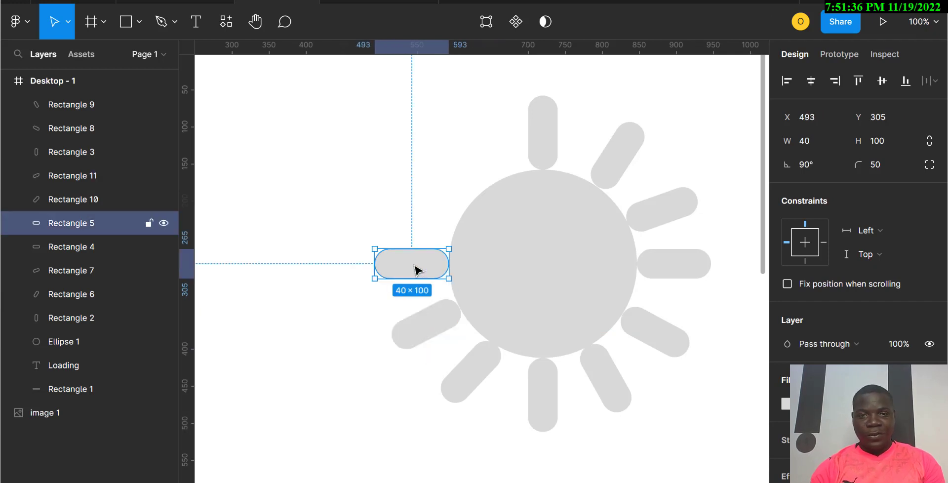
drag(419, 270, 374, 213)
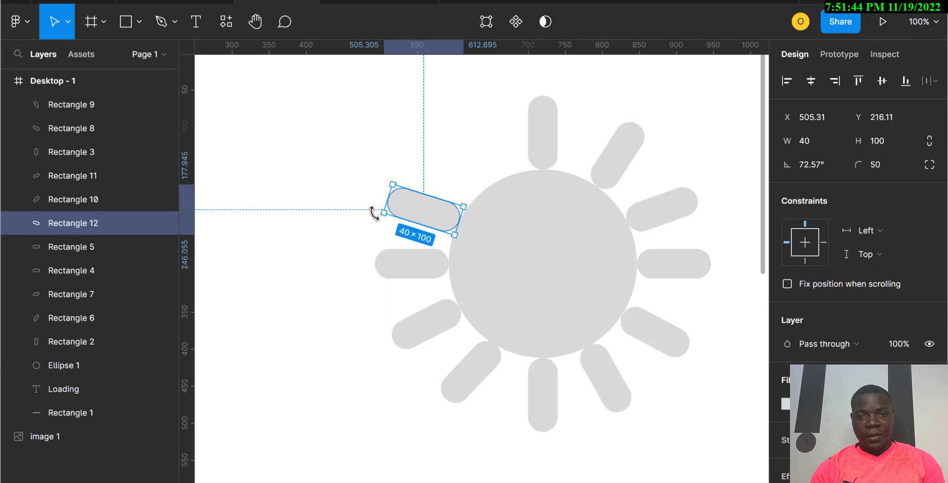
Step: Duplicate the upper-left bar, place the copy beside the top bar, and rotate it to about 38°
drag(433, 215, 476, 169)
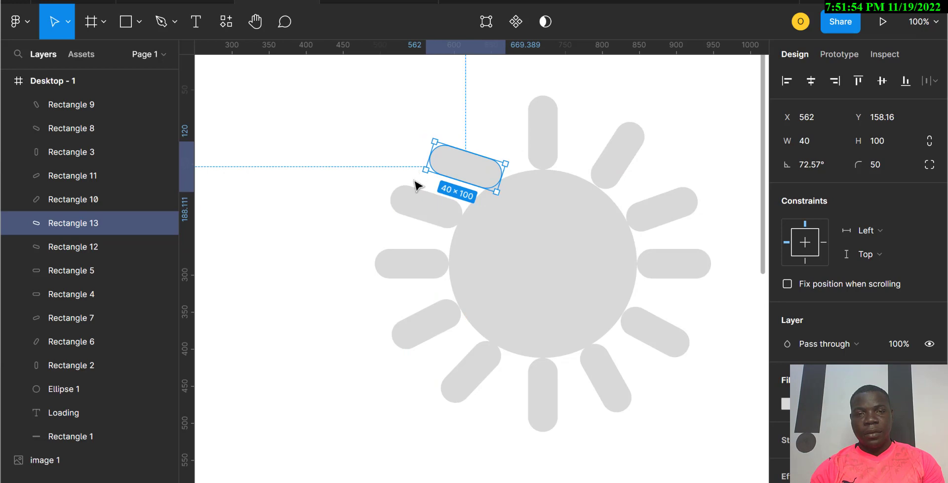
drag(415, 171, 415, 153)
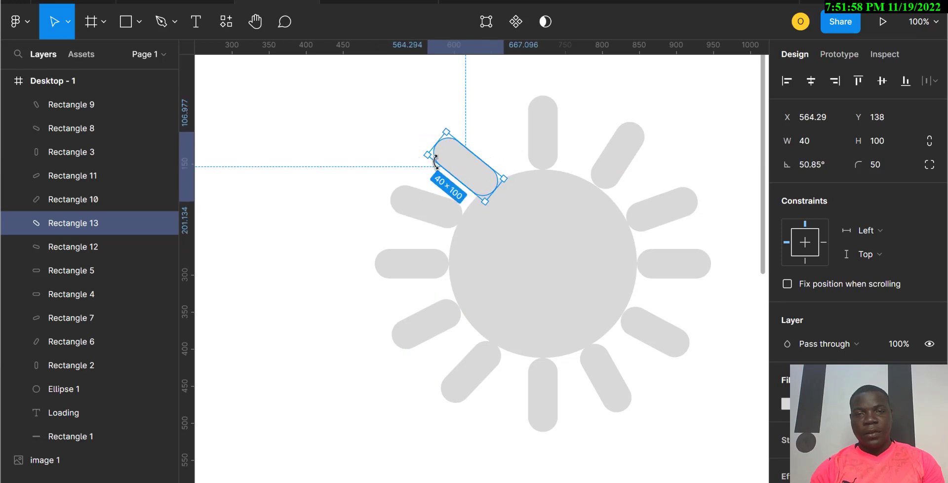
drag(469, 168, 473, 168)
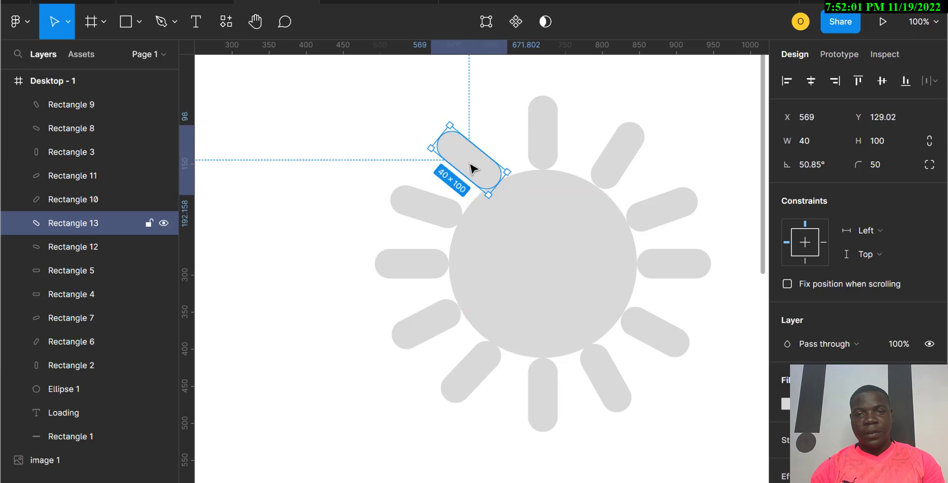
click(423, 147)
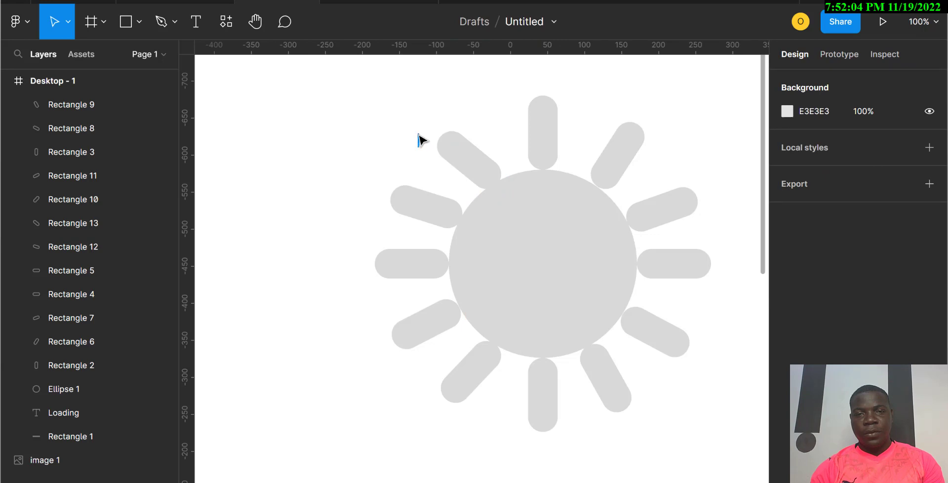
click(447, 151)
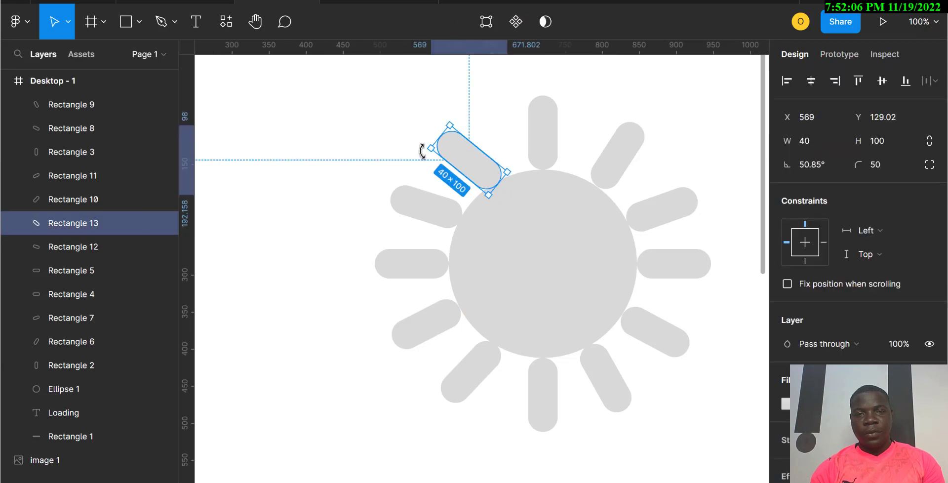
drag(424, 144, 418, 144)
drag(468, 163, 470, 159)
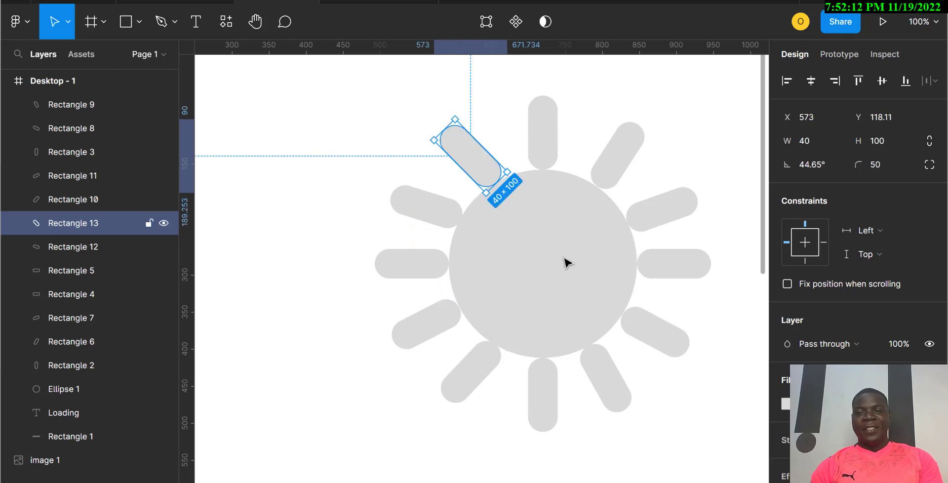
click(692, 424)
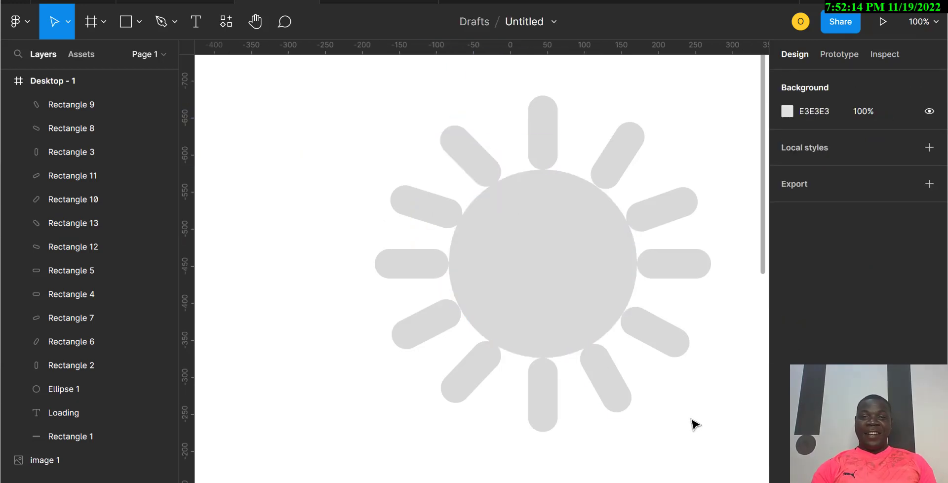
click(470, 157)
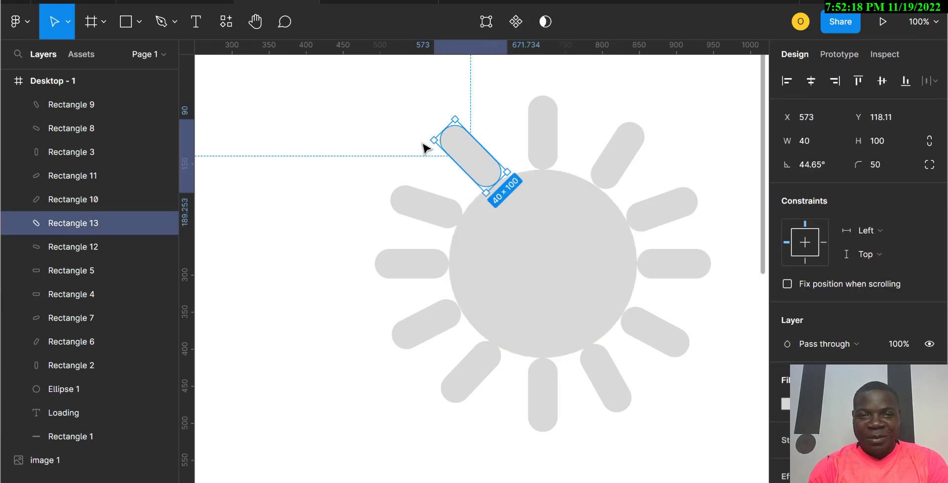
drag(424, 134, 428, 128)
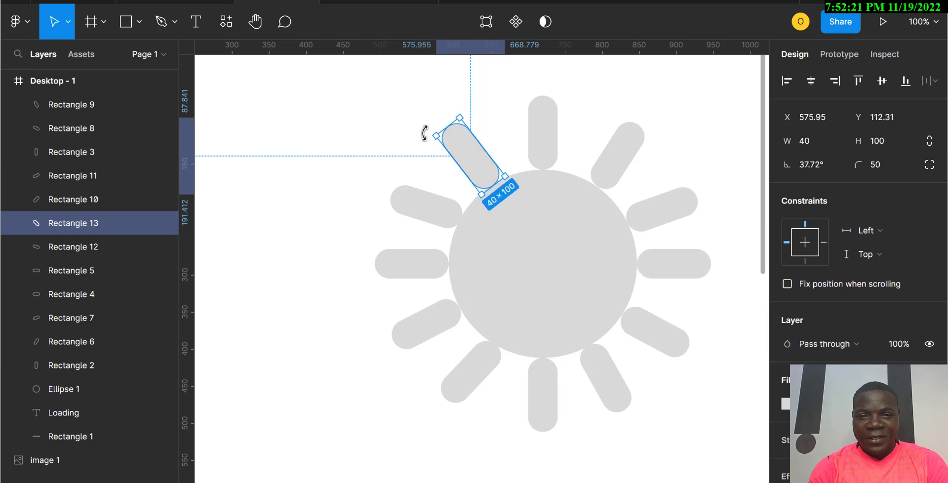
click(699, 406)
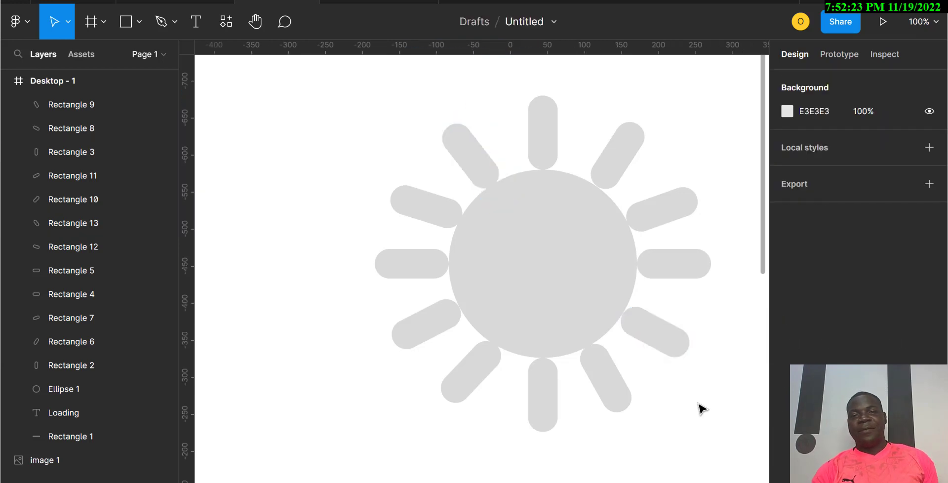
Step: Set the top bar's fill color to 000000
click(551, 153)
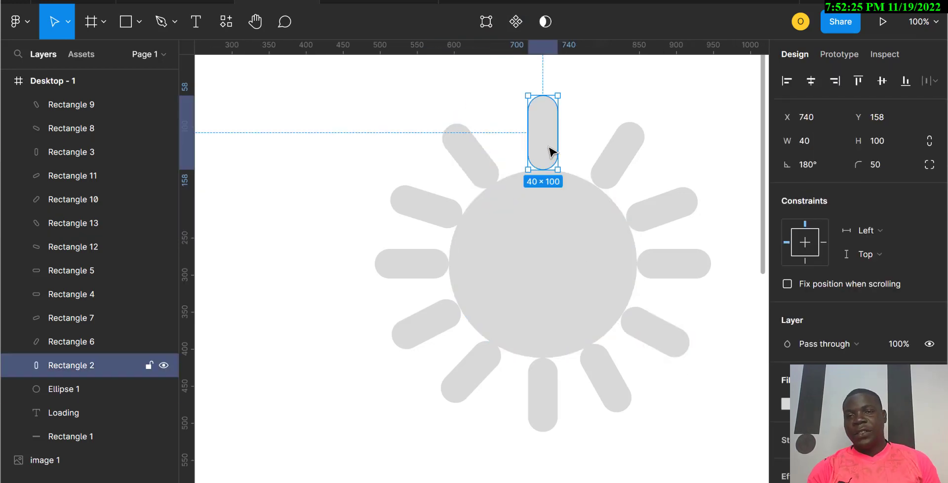
click(787, 403)
click(812, 407)
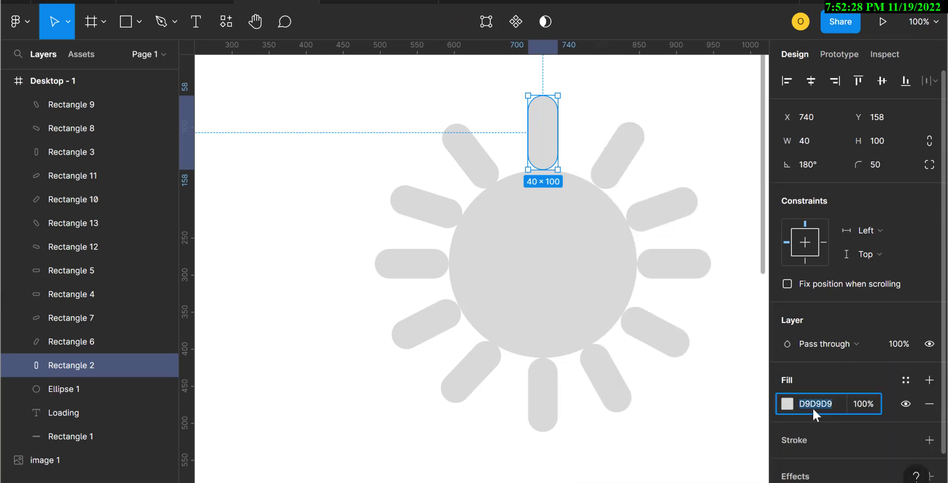
text(000000)
key(Return)
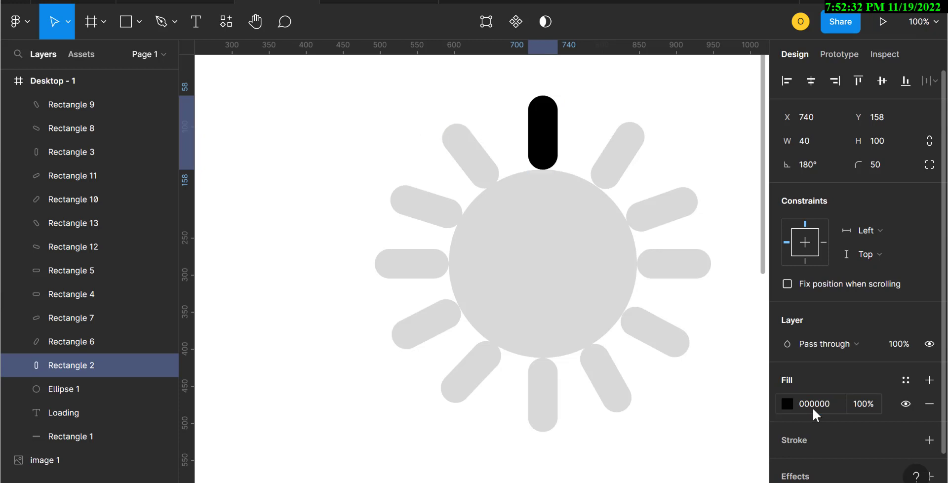
Step: Set the upper-right diagonal bar's fill color to FFFFFF
click(614, 173)
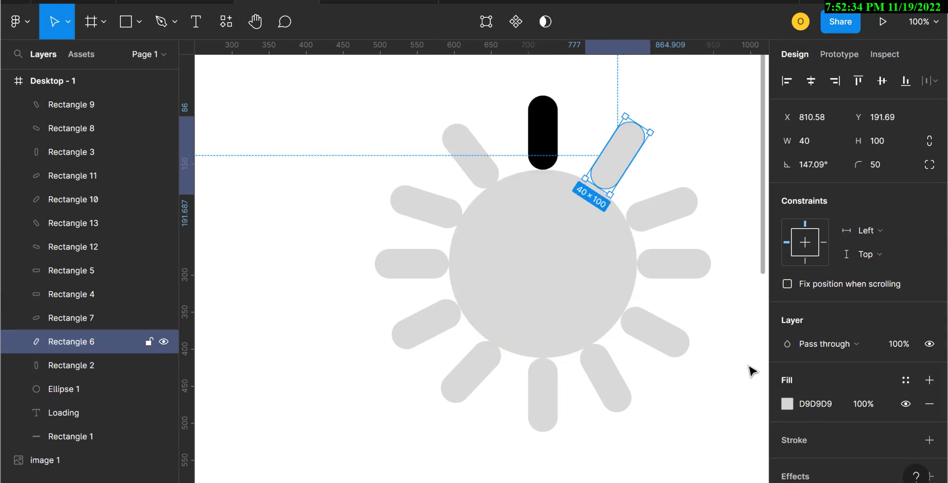
click(822, 406)
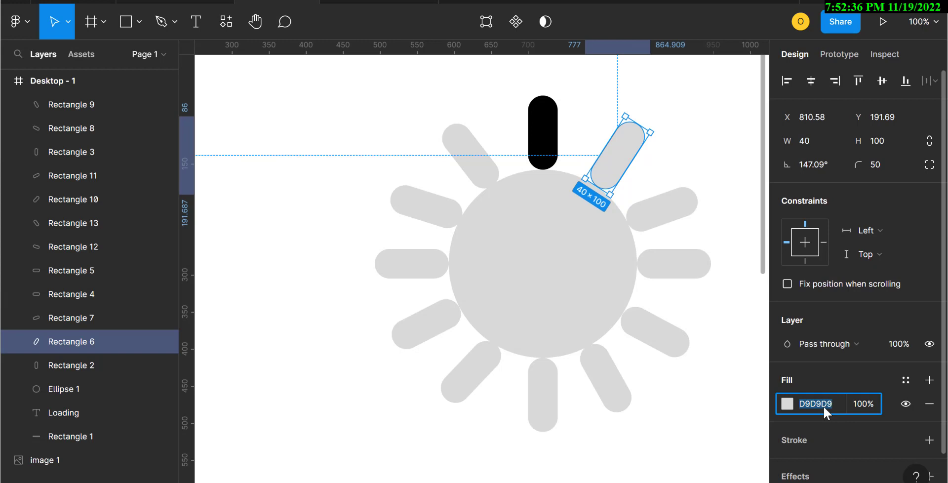
text(ffffff)
key(Return)
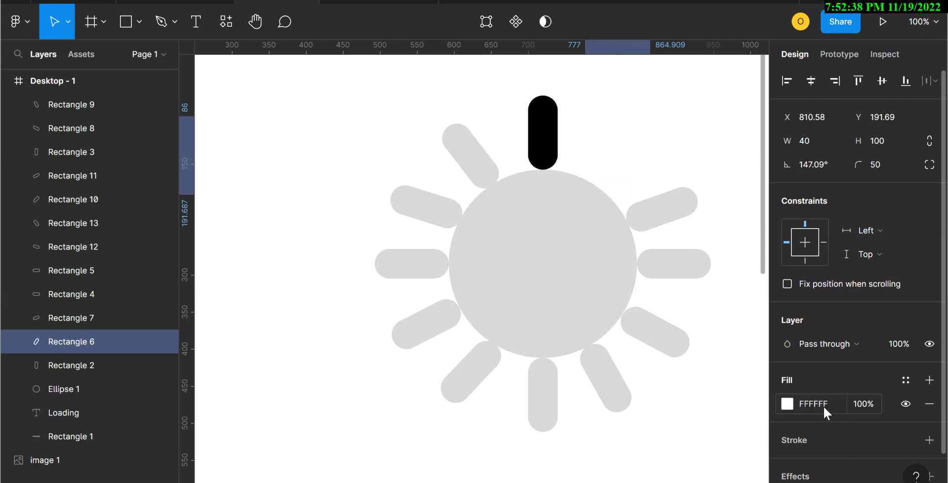
Step: Set the upper-right diagonal bar's fill to 000000 at 5% opacity
click(653, 213)
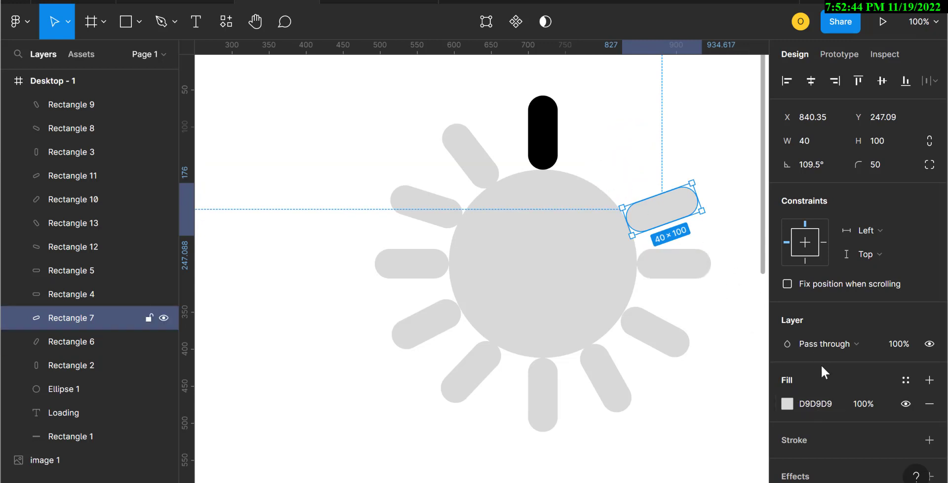
click(611, 185)
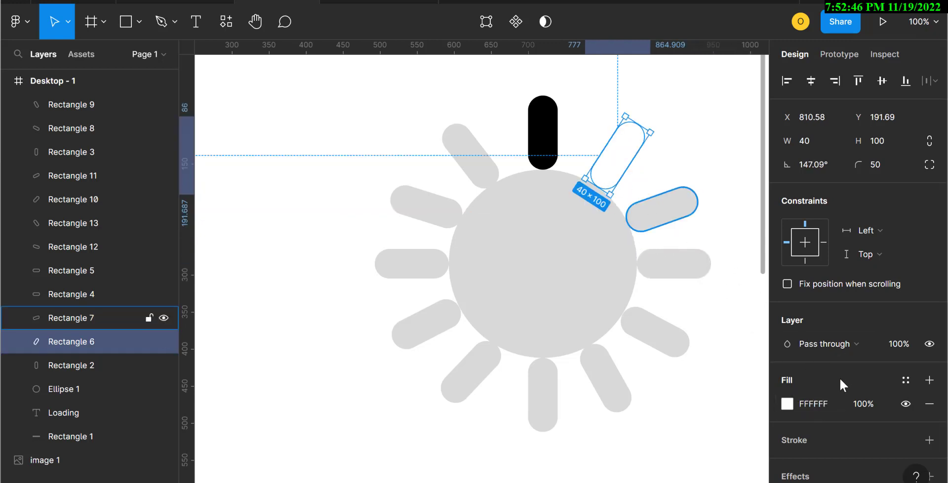
click(824, 400)
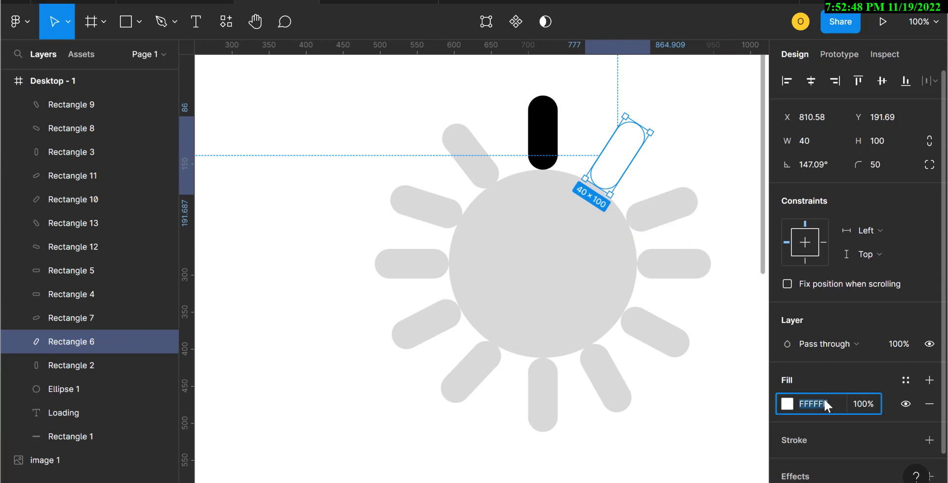
text(000000)
key(Return)
click(825, 405)
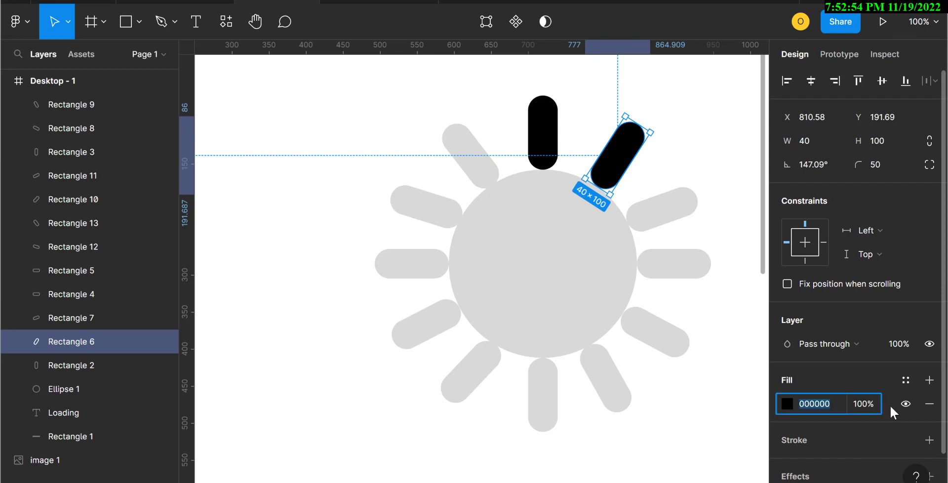
click(872, 404)
text(5)
key(Return)
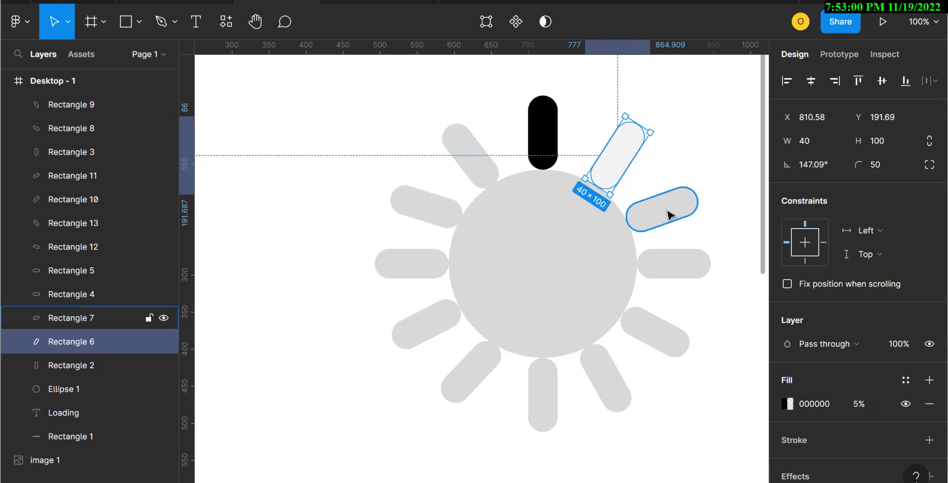
Step: Set the next bar clockwise, the right diagonal bar, to 000000 fill at 10% opacity
click(667, 214)
click(815, 408)
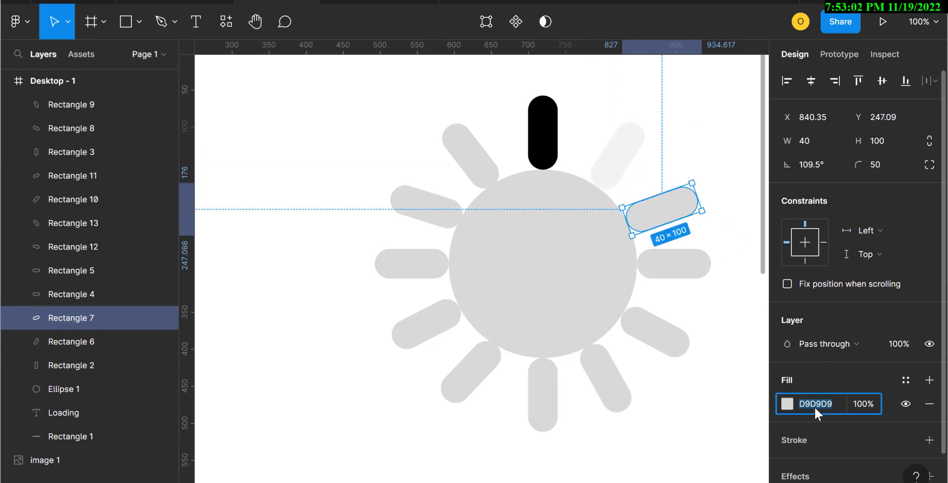
click(867, 403)
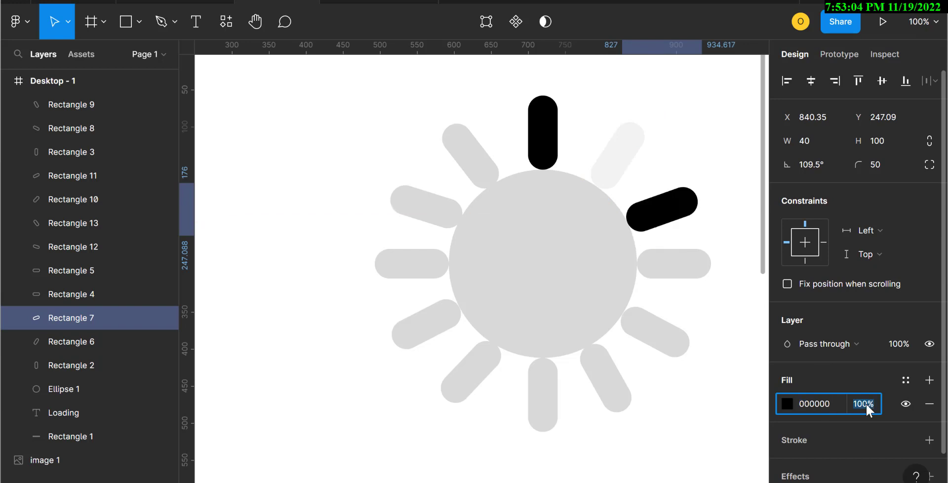
text(1)
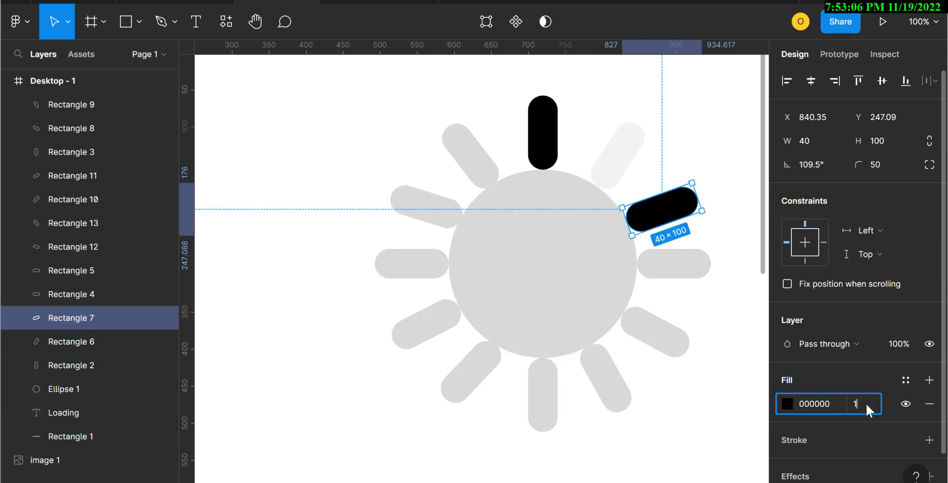
text(0)
key(Return)
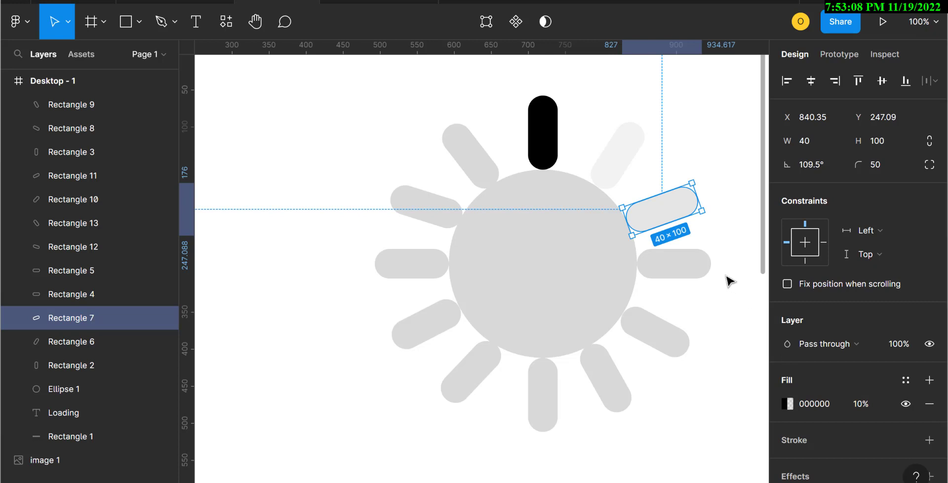
Step: Set the right horizontal bar's fill to 000000 at 15% opacity
click(685, 272)
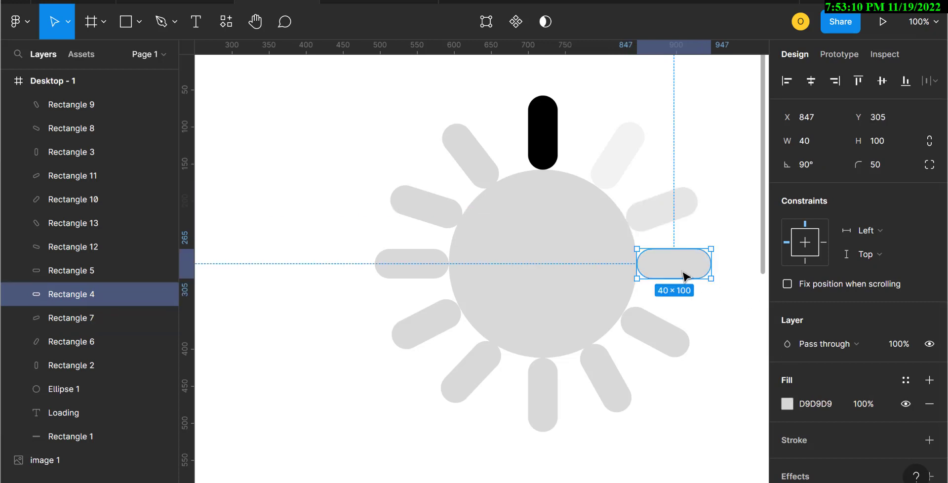
click(822, 404)
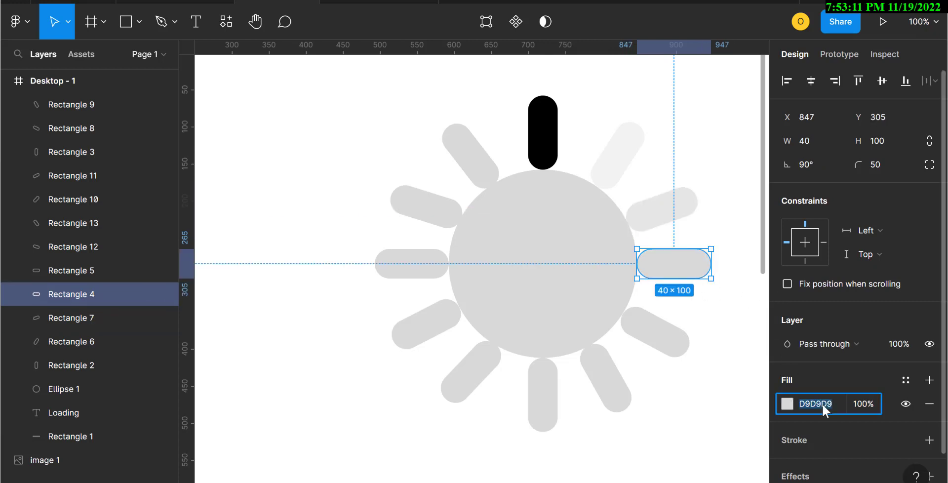
click(870, 403)
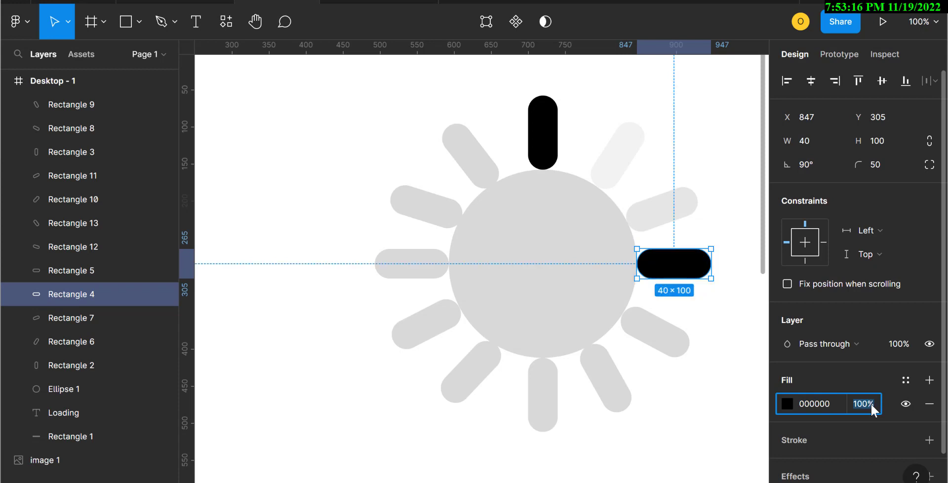
text(2)
text(1)
text(5)
key(Return)
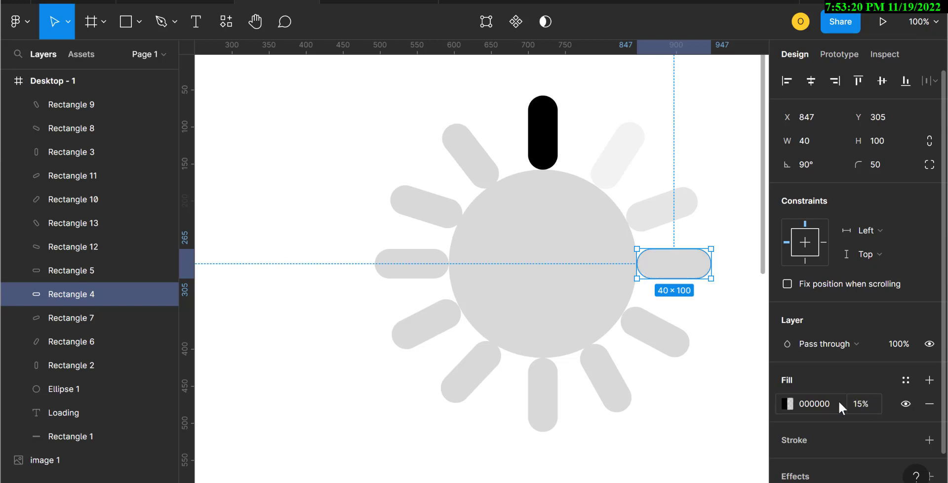
Step: Set the lower-right diagonal bar's fill to 000000 at 25% opacity
click(657, 343)
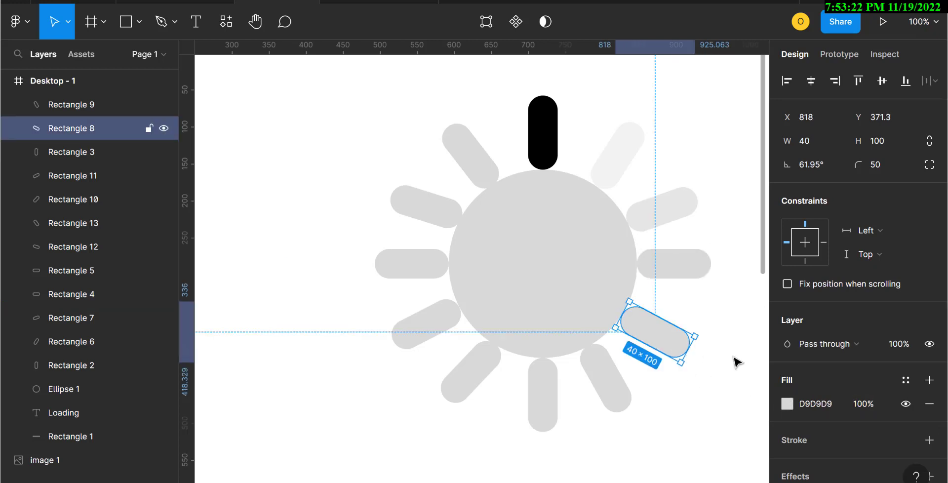
click(824, 405)
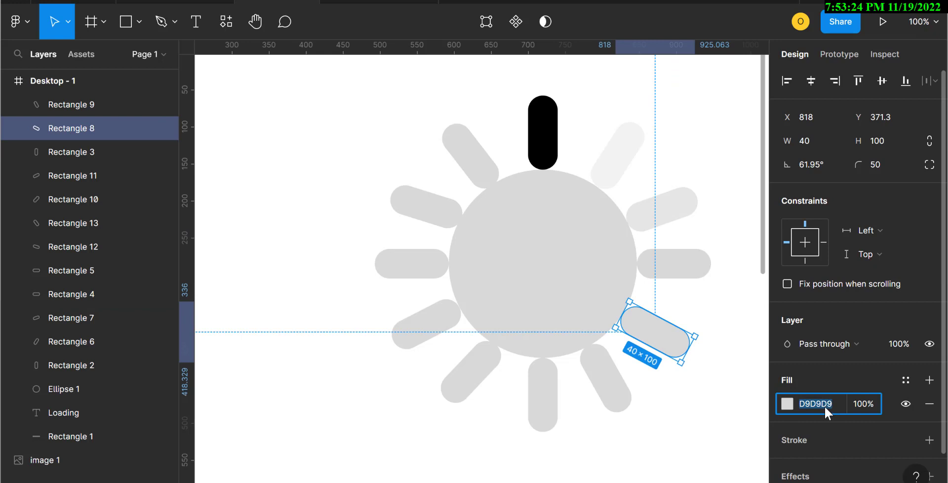
text(000000)
click(869, 403)
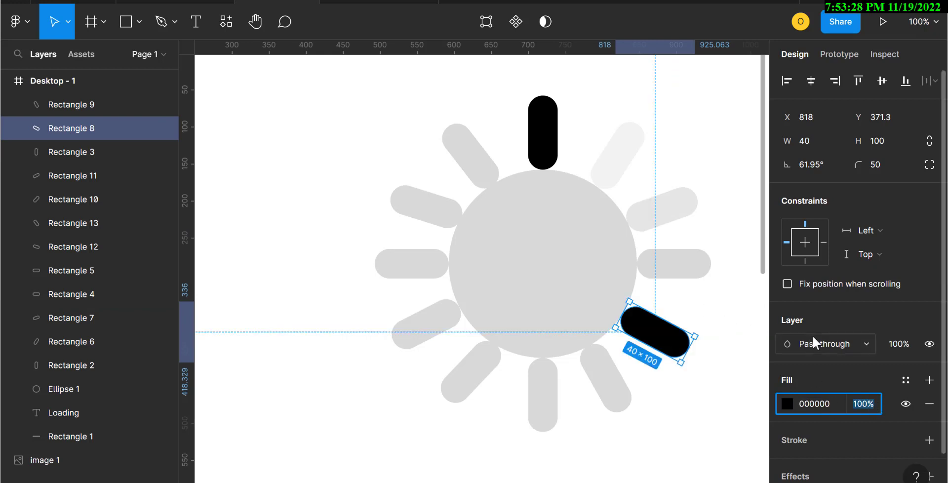
text(25)
key(Return)
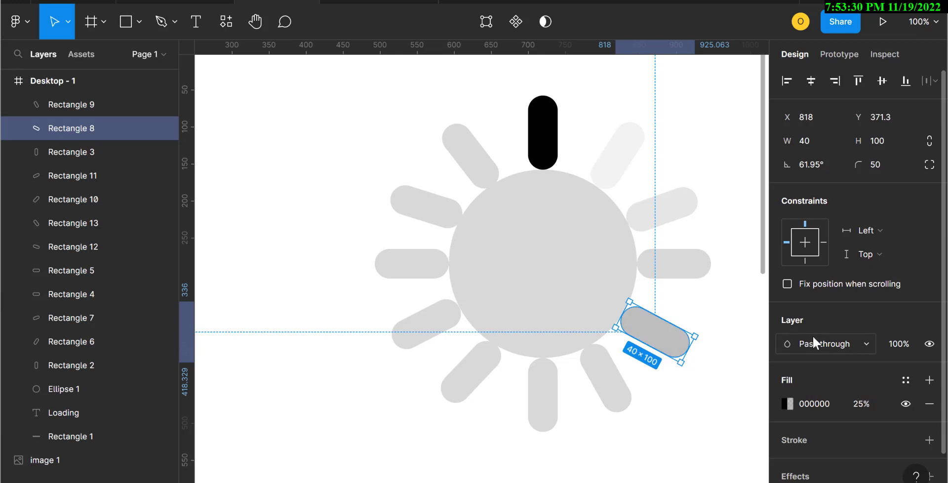
Step: Change the right horizontal bar's fill opacity to 20%
click(677, 263)
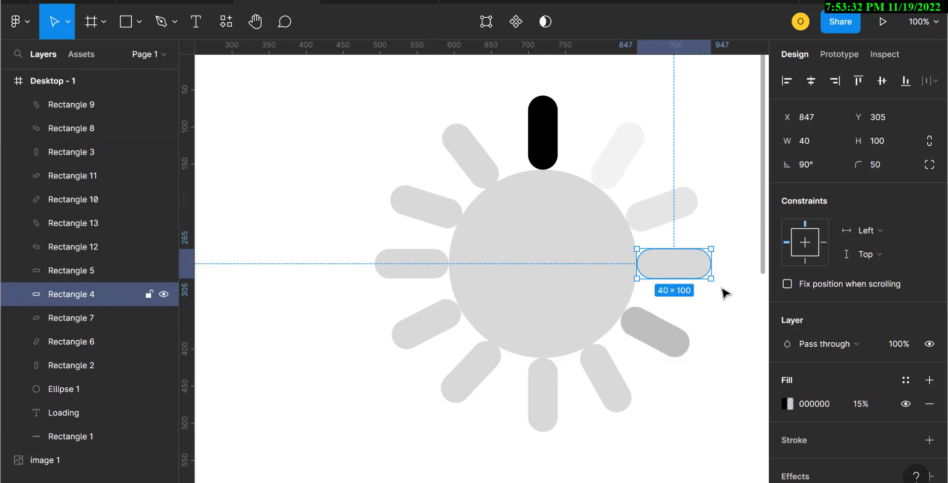
click(869, 404)
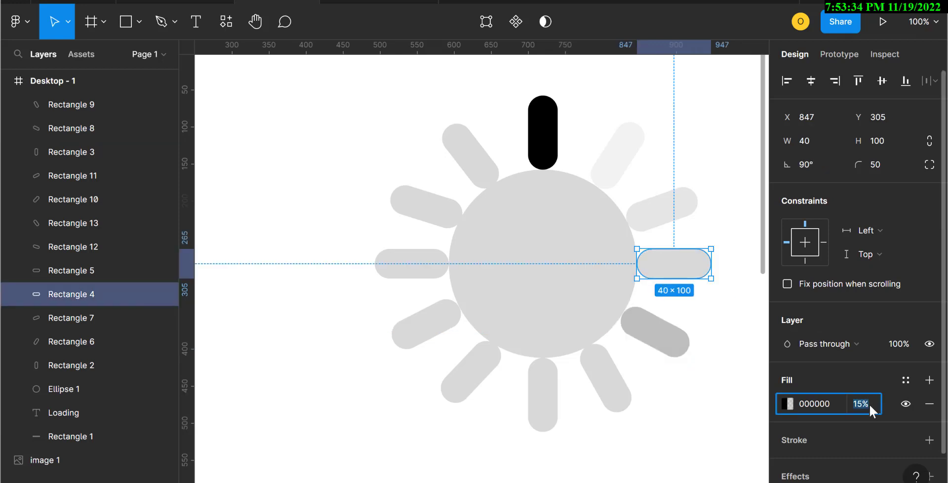
text(20)
key(Return)
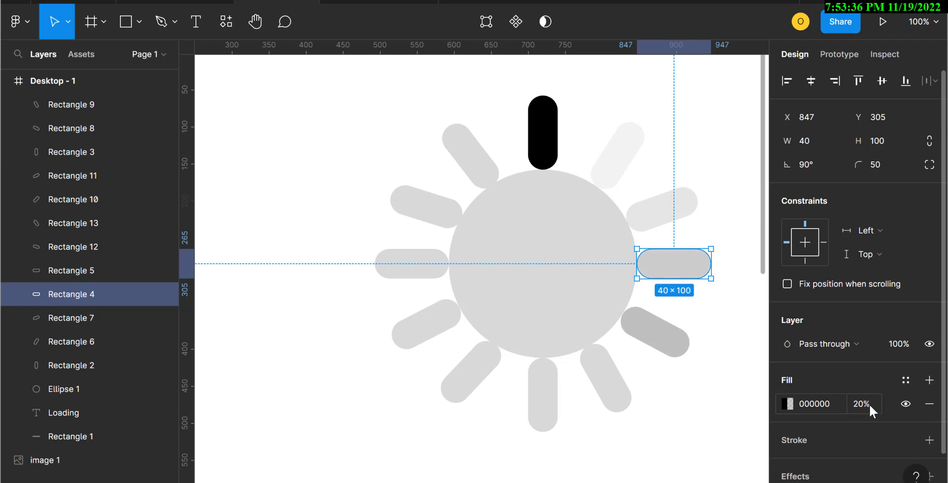
Step: Set the steep lower-right bar's fill to 000000 at 30% opacity
click(602, 396)
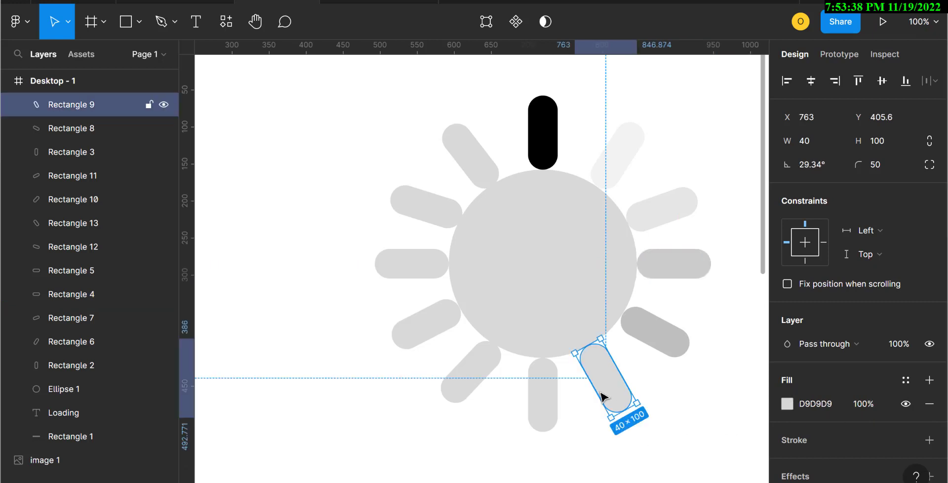
click(816, 406)
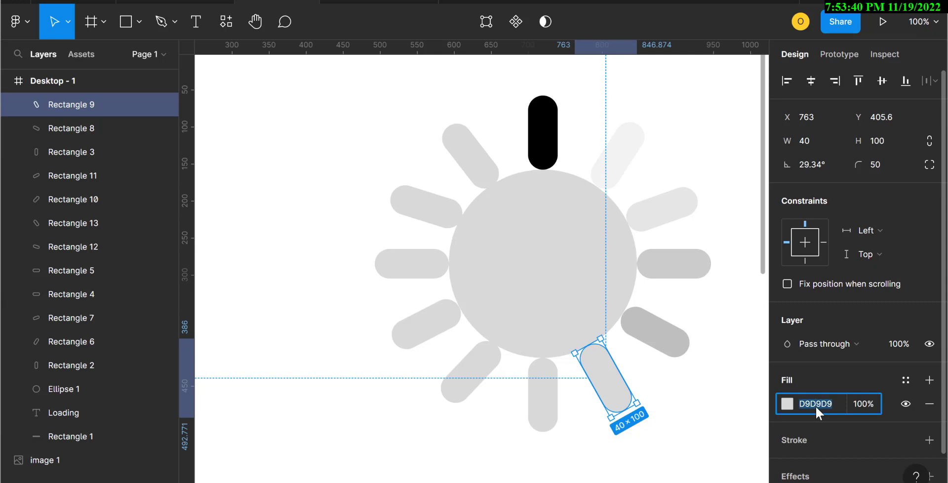
text(000000)
click(872, 404)
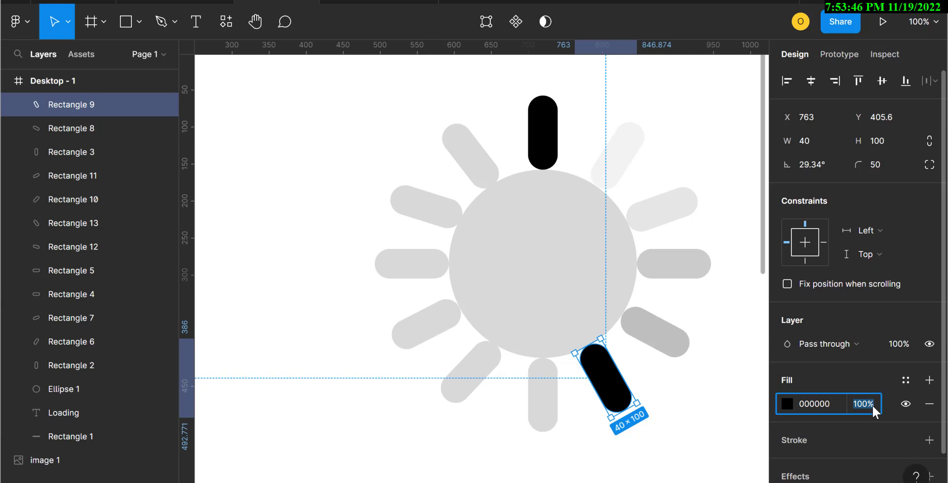
text(30)
key(Return)
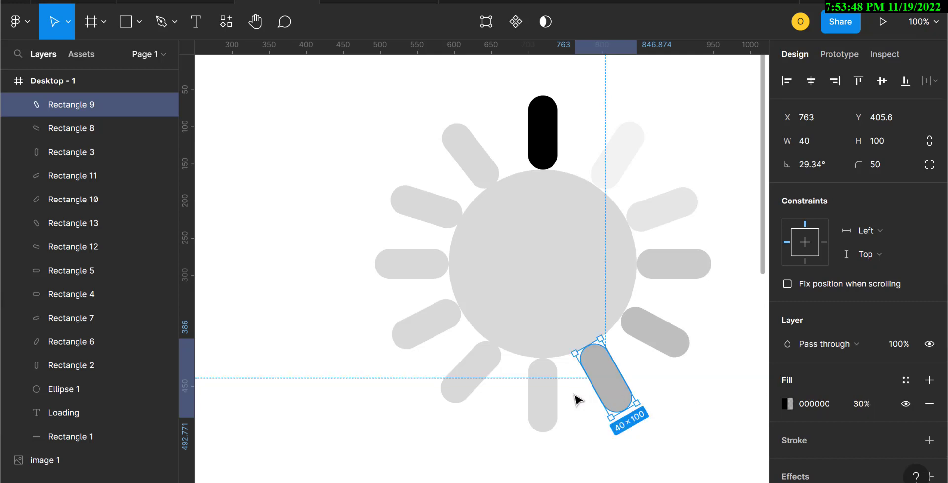
Step: Set the bottom bar's fill to 000000 at 50% opacity
click(548, 402)
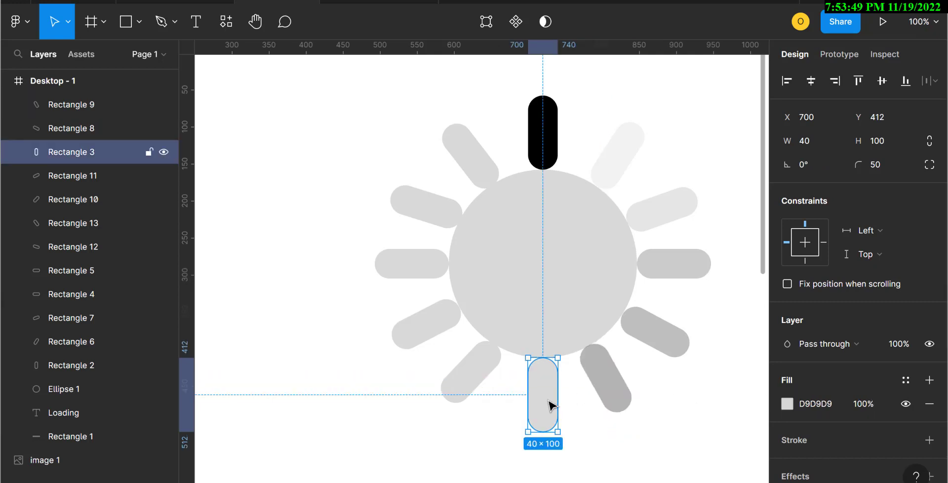
click(804, 403)
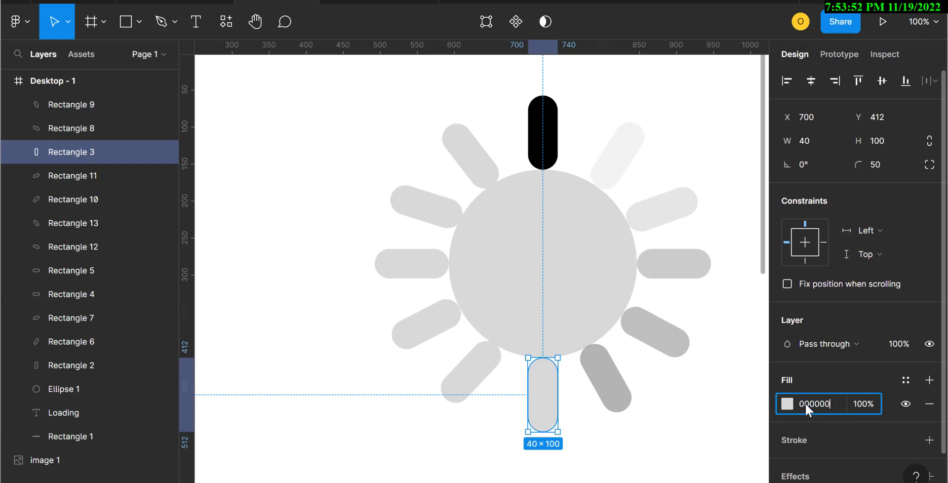
key(Tab)
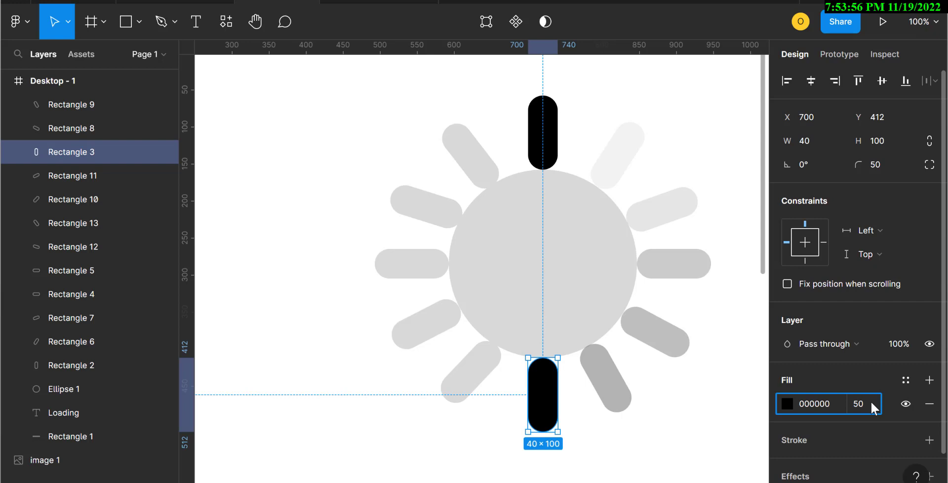
key(Return)
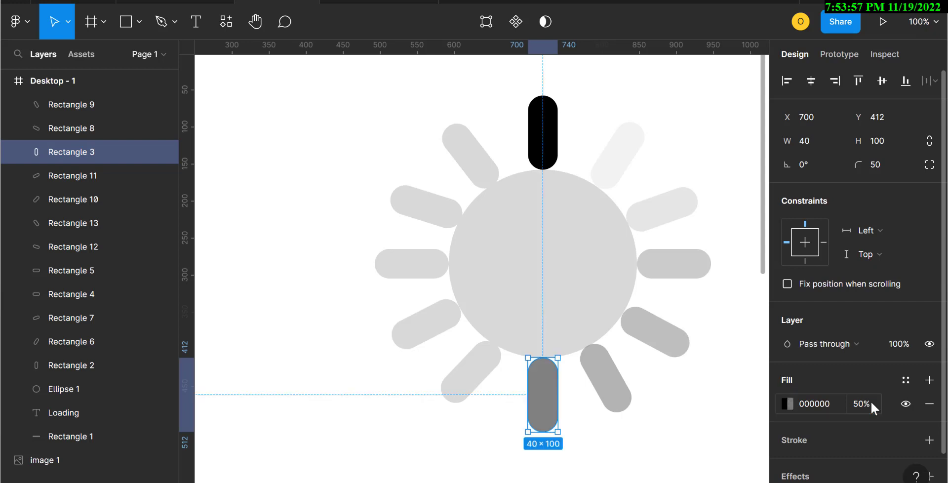
Step: Set the steep lower-left bar's fill to 000000 at 60% opacity
click(478, 376)
click(815, 405)
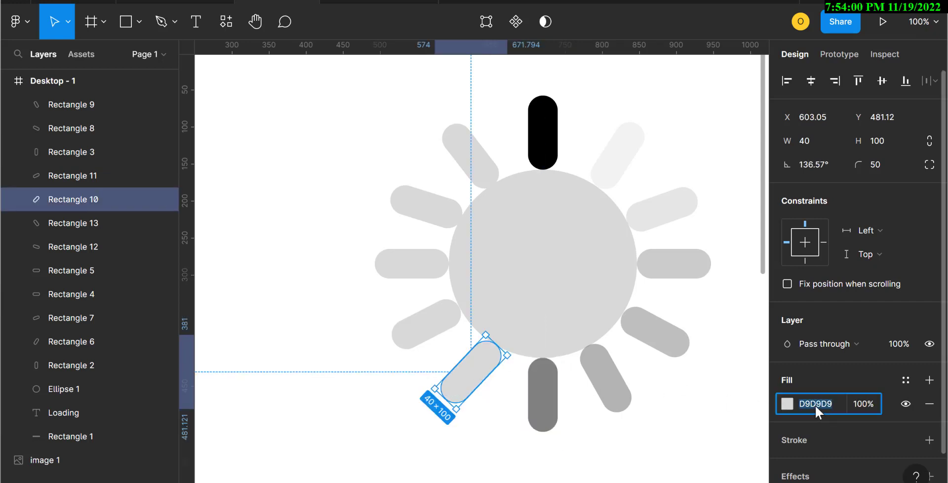
text(000000)
click(876, 400)
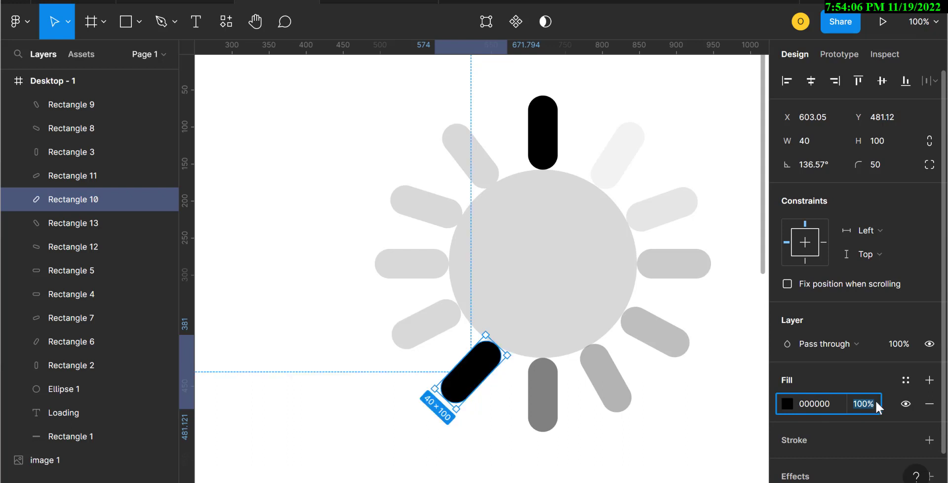
text(60)
key(Return)
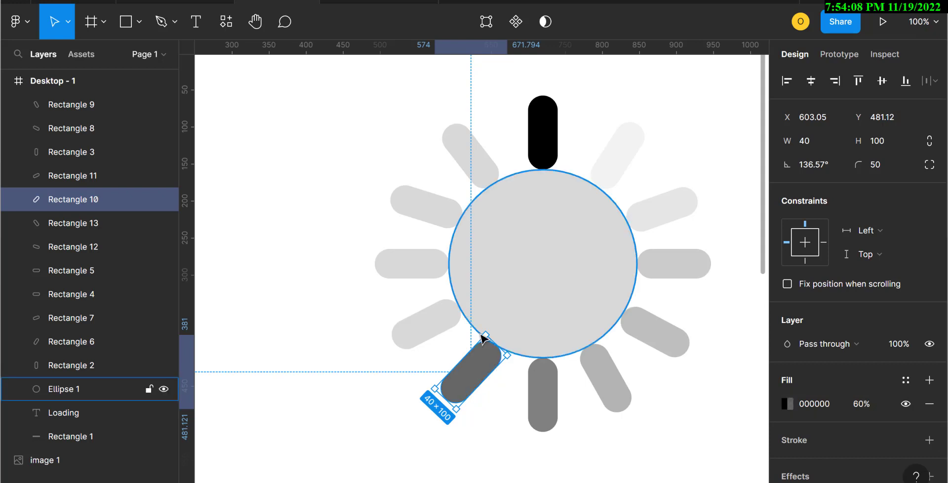
Step: Fill the lower-left diagonal bar with 000000, and set the left horizontal bar to 000000 at 70% opacity
click(410, 331)
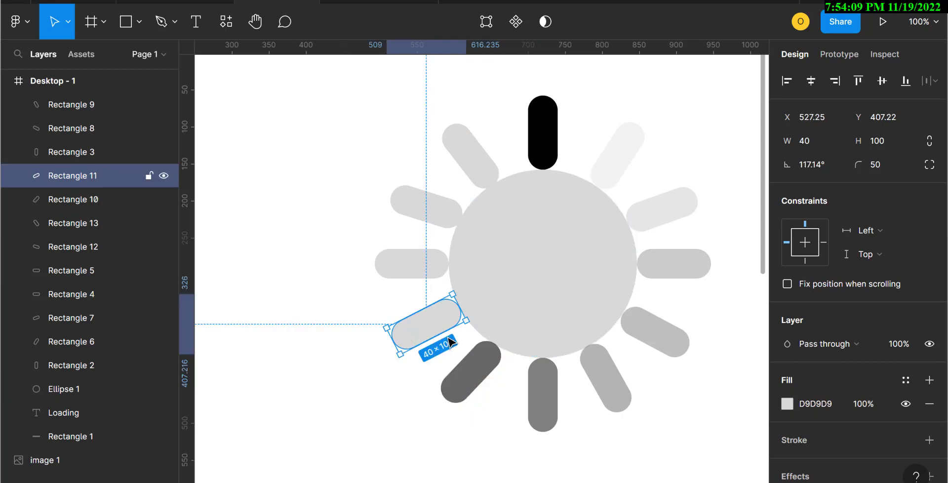
click(826, 404)
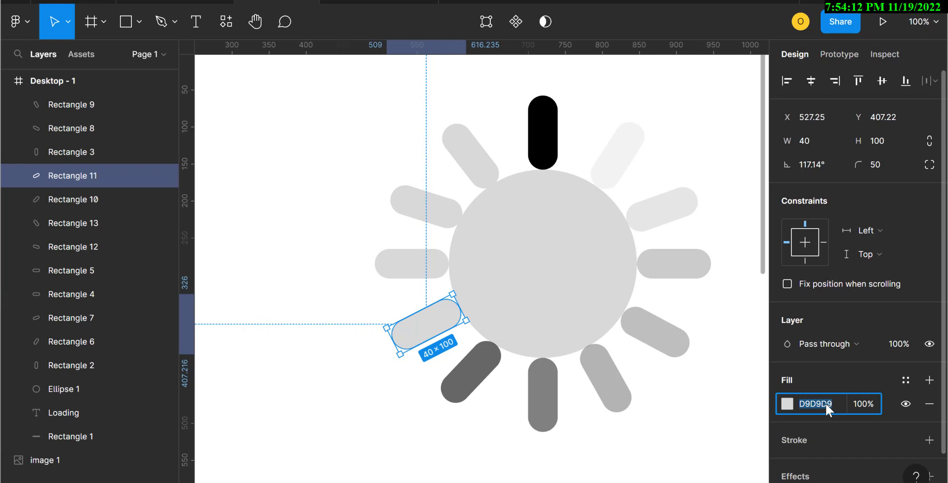
text(000000)
click(870, 403)
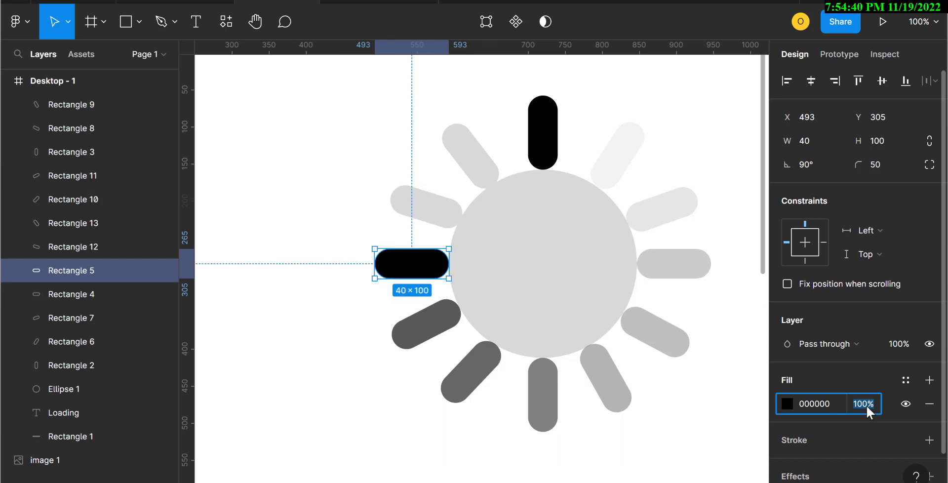
text(70)
key(Return)
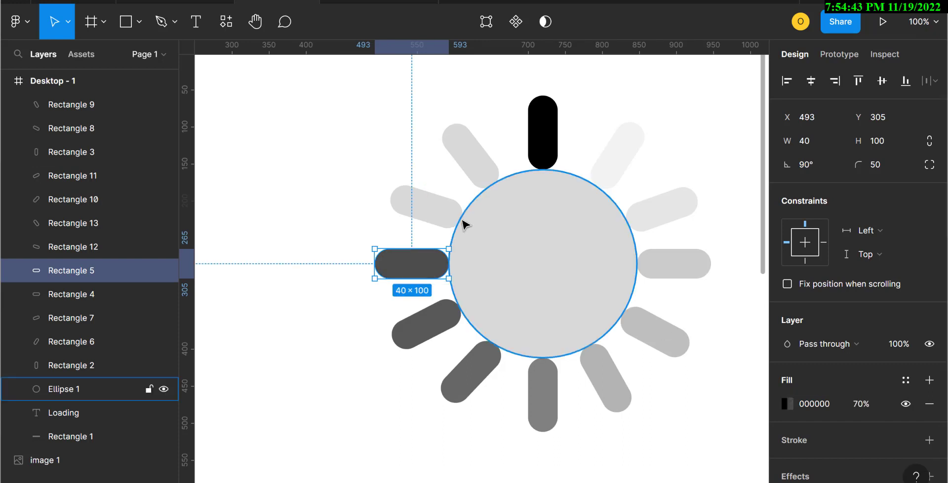
Step: Set the upper-left diagonal bar's fill to 000000 at 80% opacity
click(439, 207)
click(828, 399)
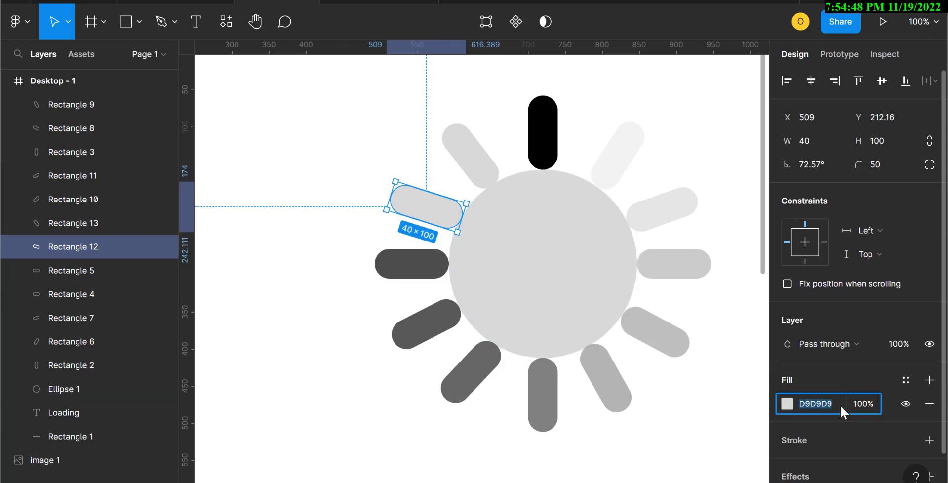
text(000000)
click(866, 401)
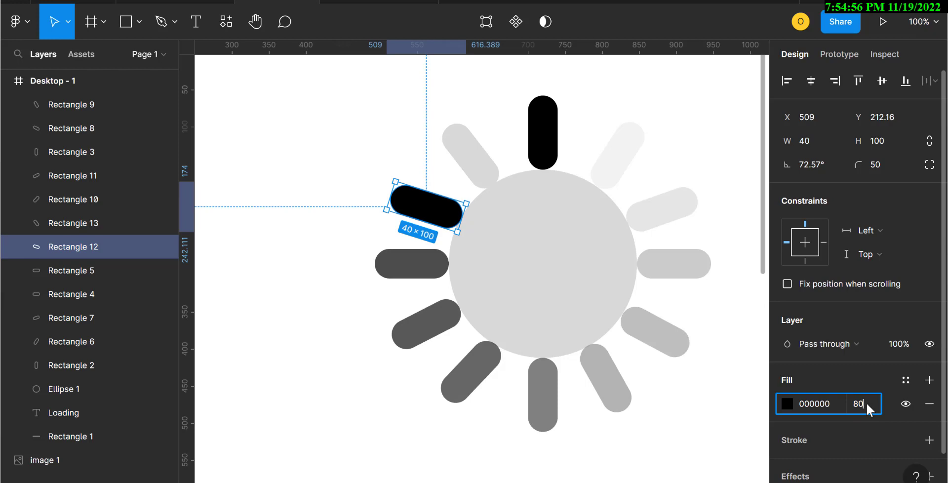
key(Return)
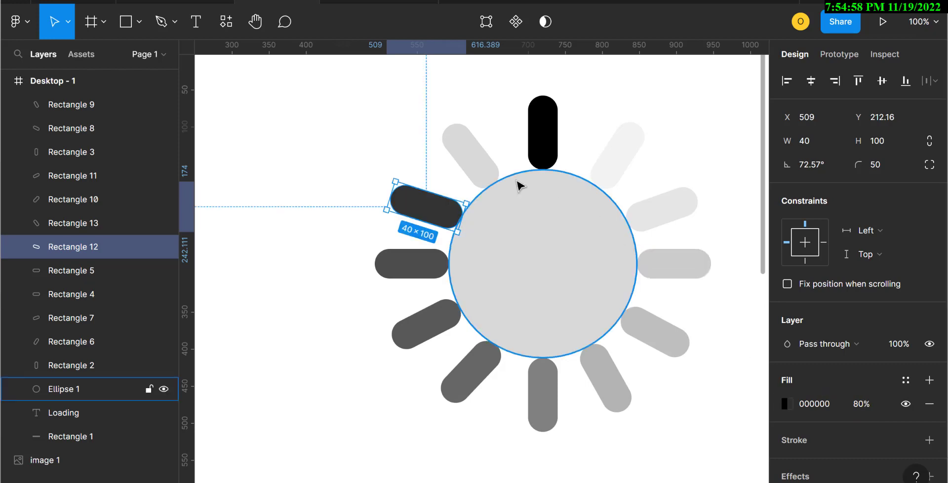
Step: Set the steep upper-left bar's fill to 000000 at 90% opacity
click(473, 162)
click(828, 404)
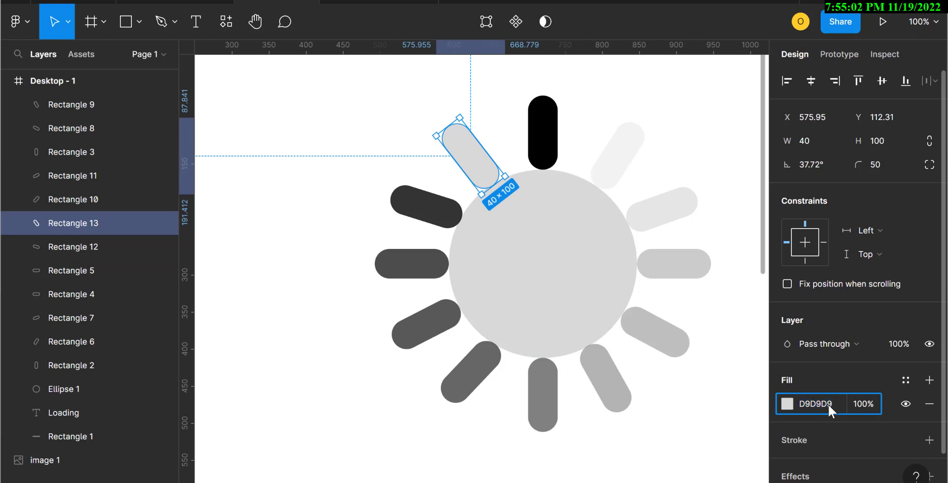
key(BackSpace)
text(000000)
click(867, 403)
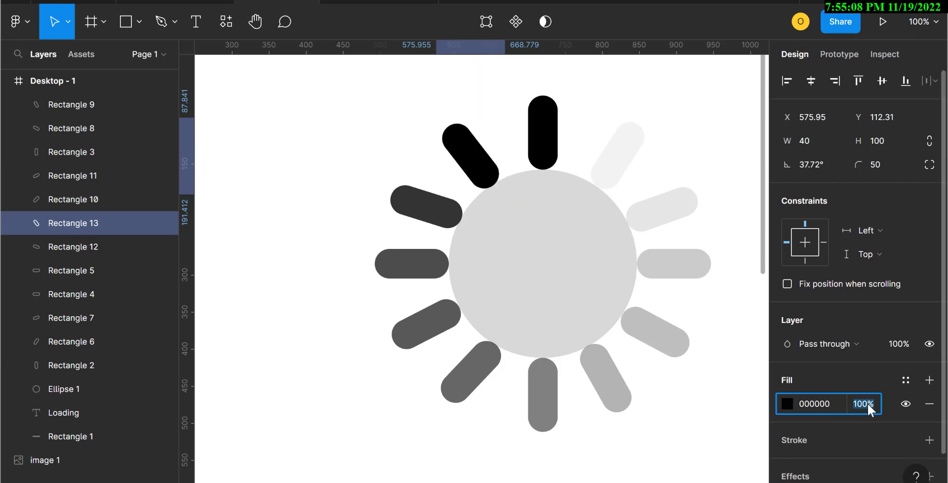
text(90)
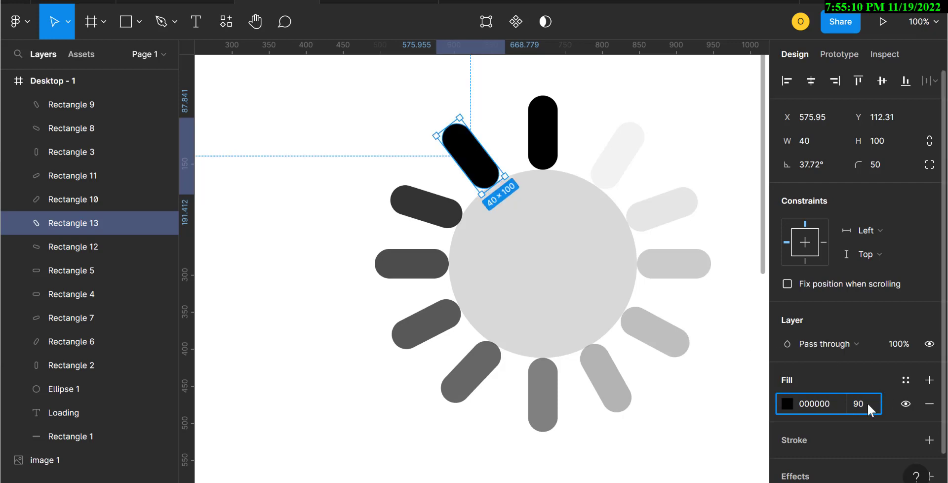
key(Return)
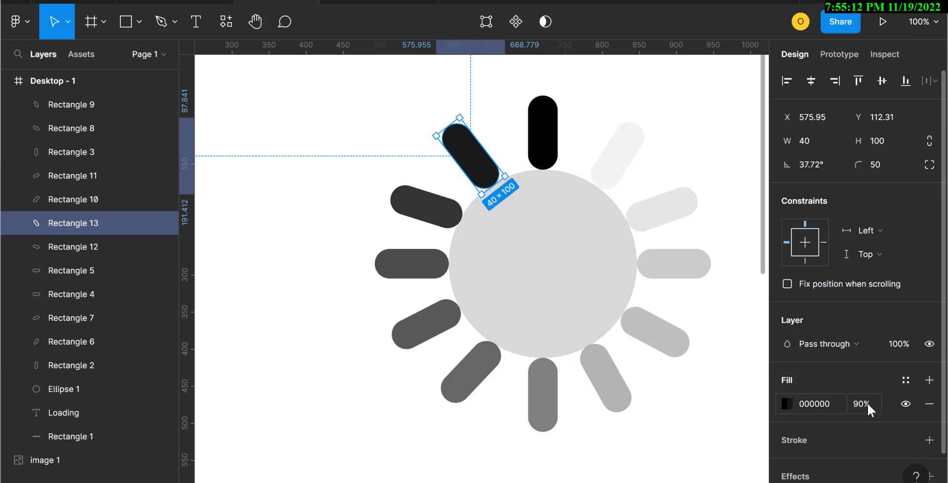
Step: Delete the grey circle in the middle of the spinner
click(545, 289)
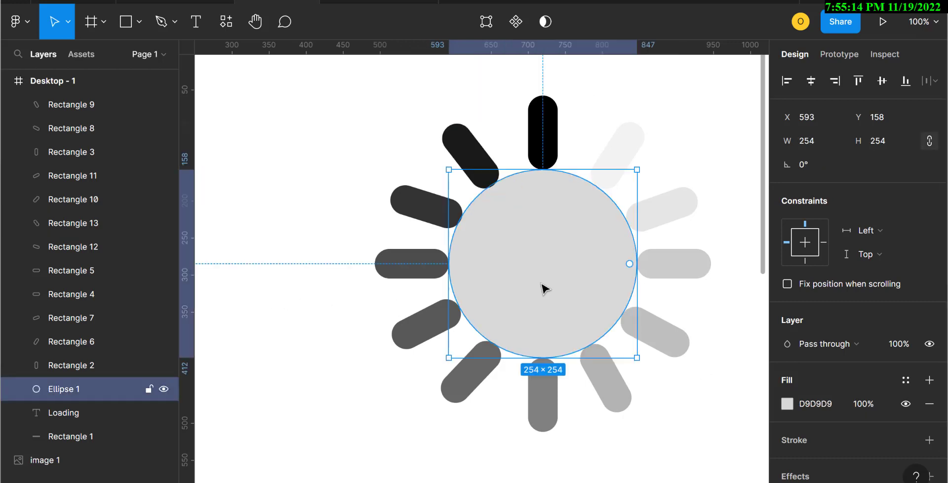
key(Delete)
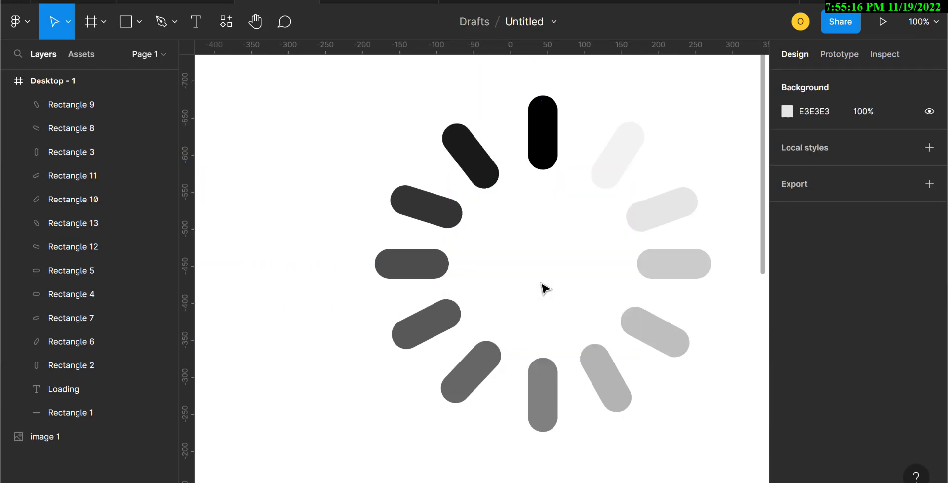
Step: Select all the spinner bars and nudge them slightly downward in the frame
key(minus)
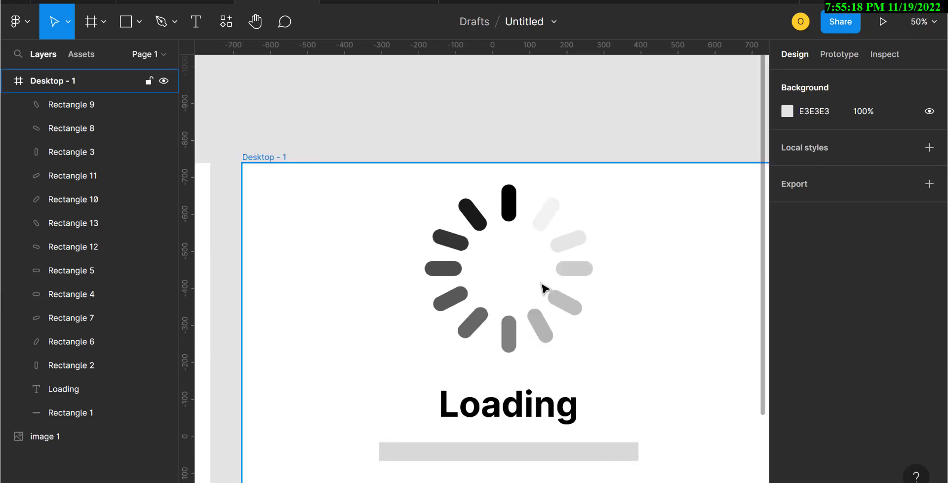
key(minus)
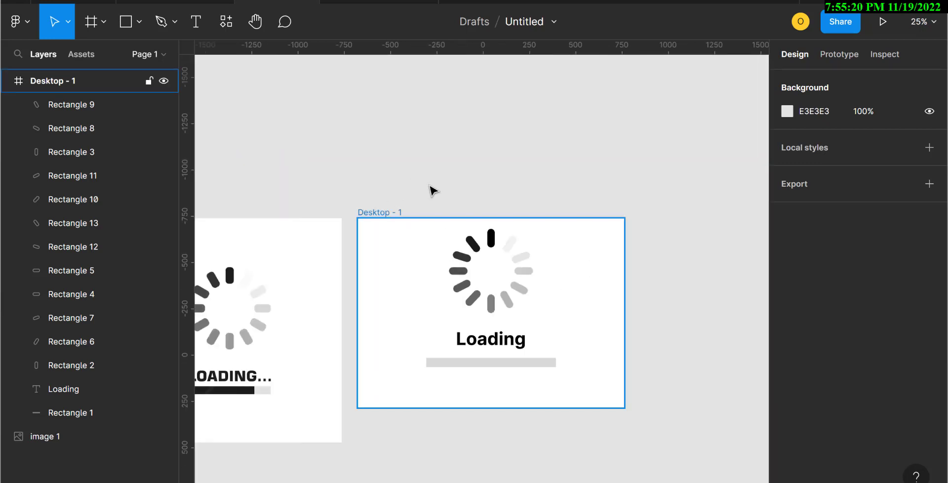
drag(433, 189, 541, 307)
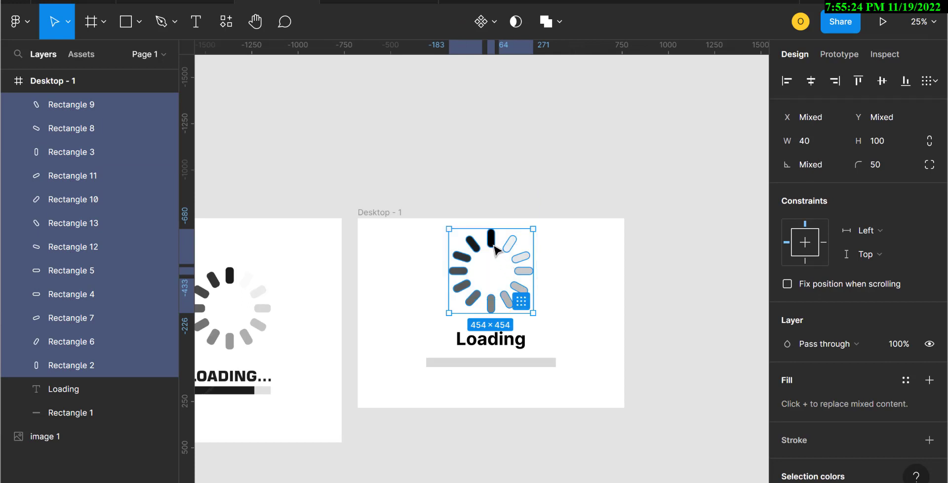
drag(495, 245, 496, 252)
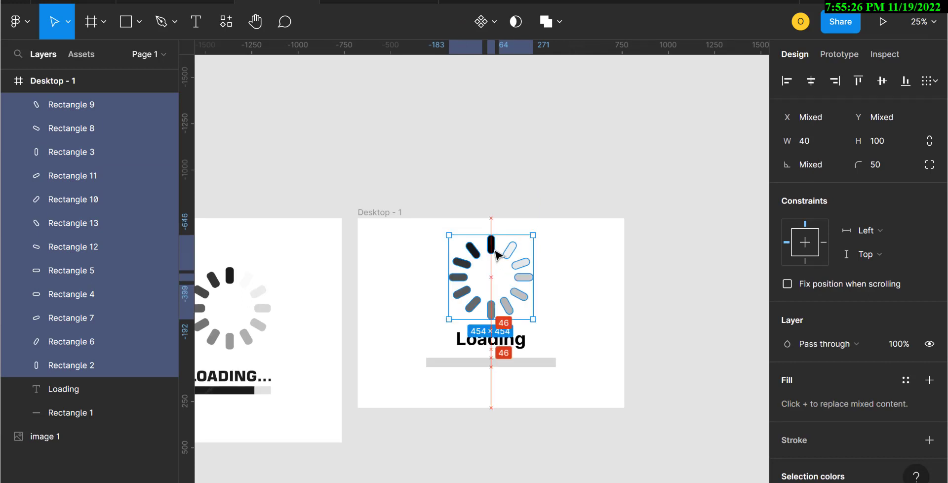
Step: Duplicate the grey progress bar and rename the copy "inner"
click(471, 368)
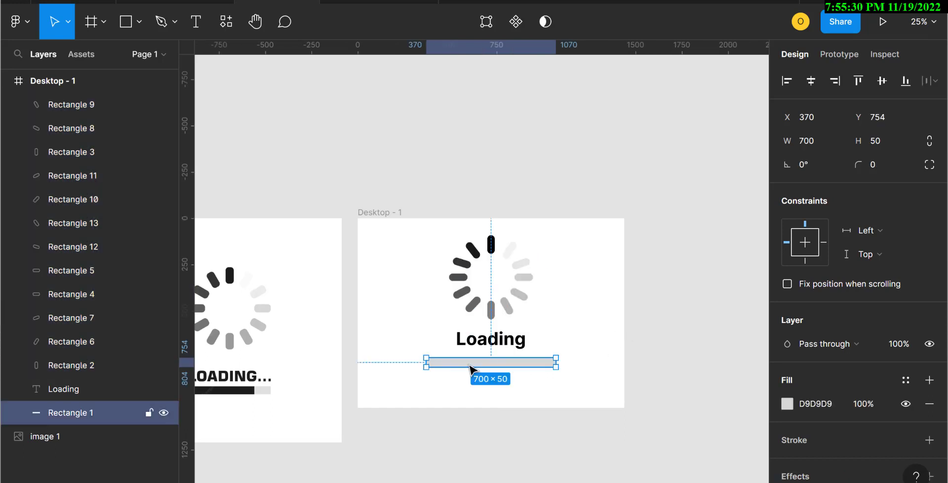
text(D9D9D9)
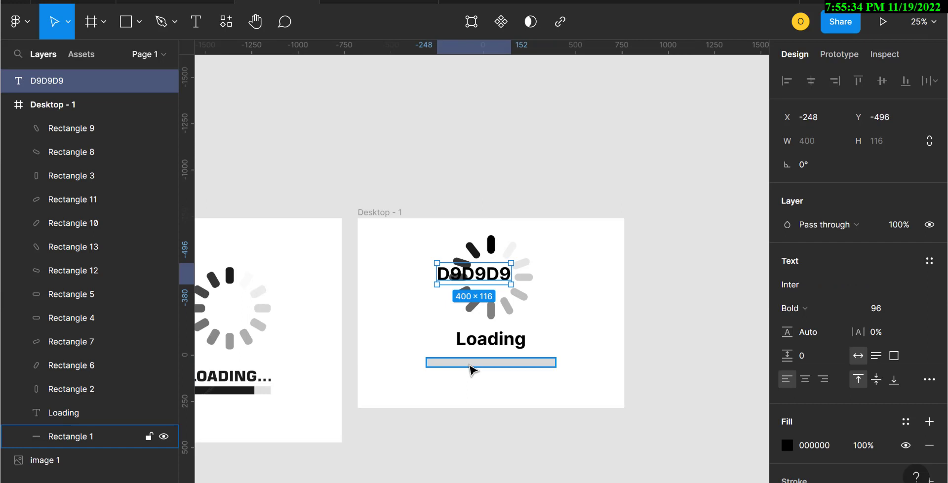
key(ctrl+z)
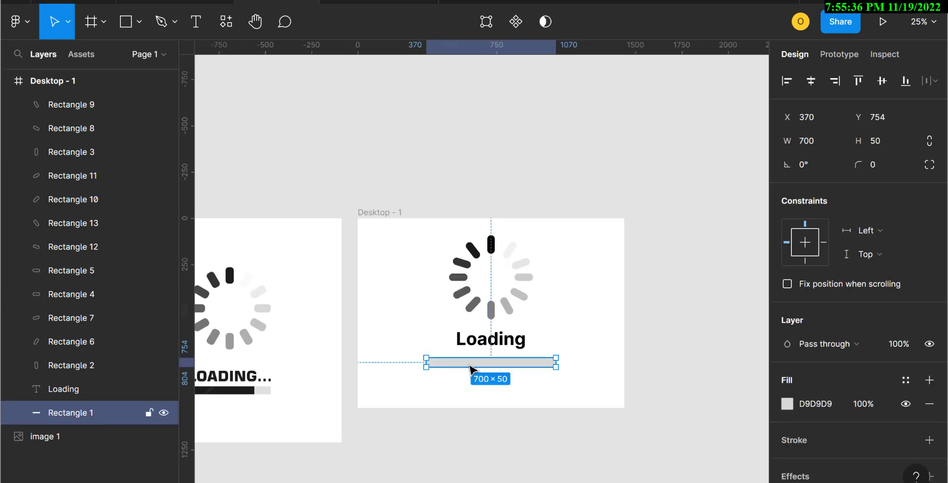
key(ctrl+d)
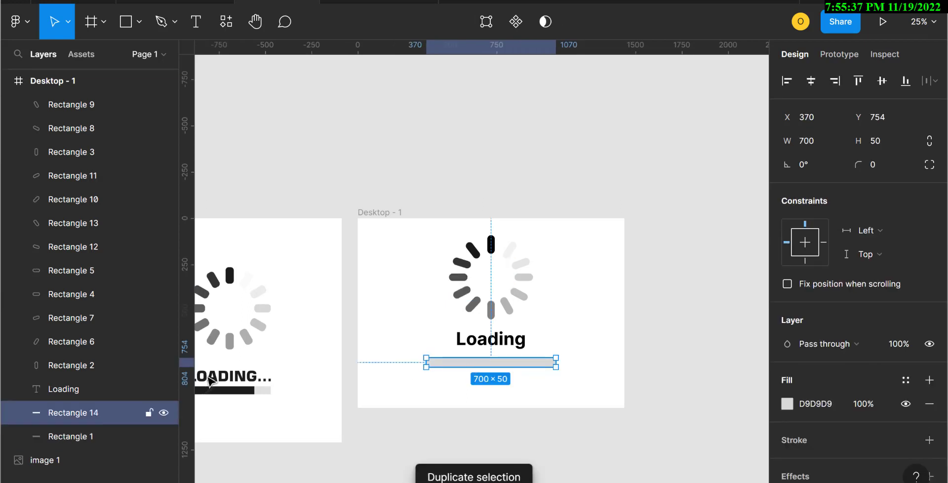
double_click(75, 413)
text(in)
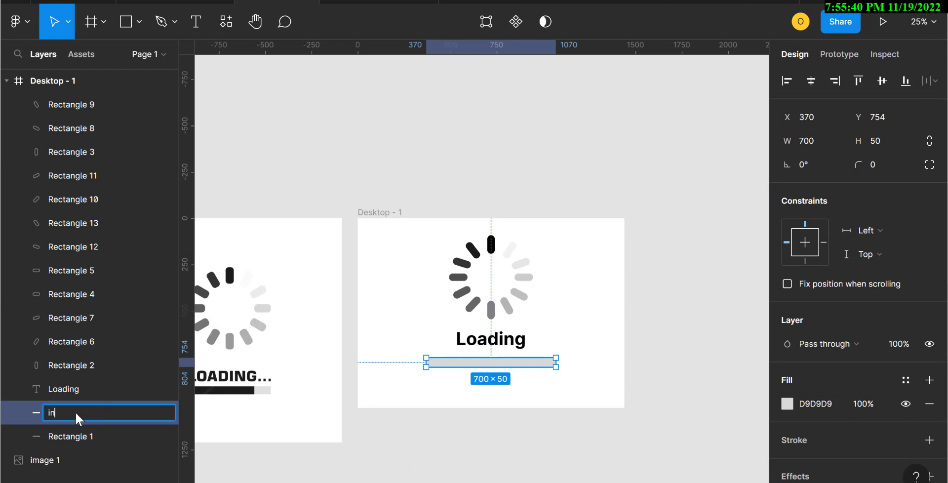
text(ner)
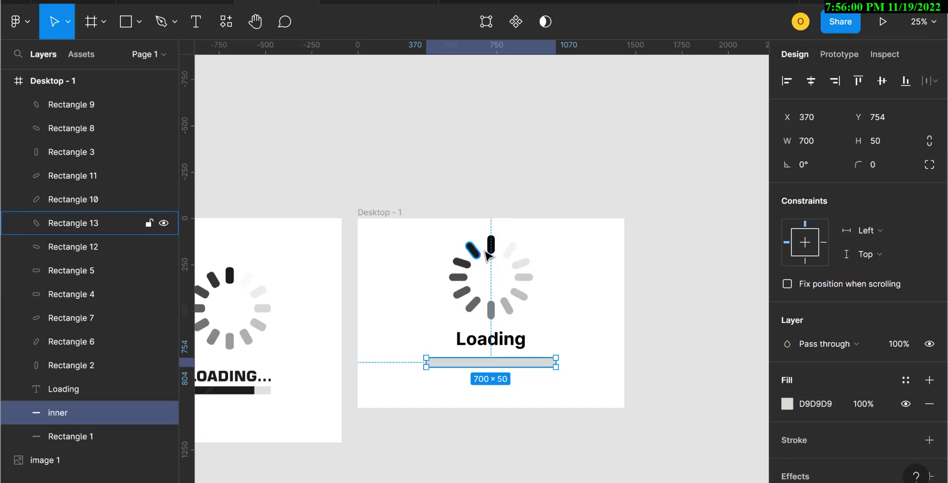
Step: Move the progress bar and its inner copy together out of the frame, below it
click(511, 254)
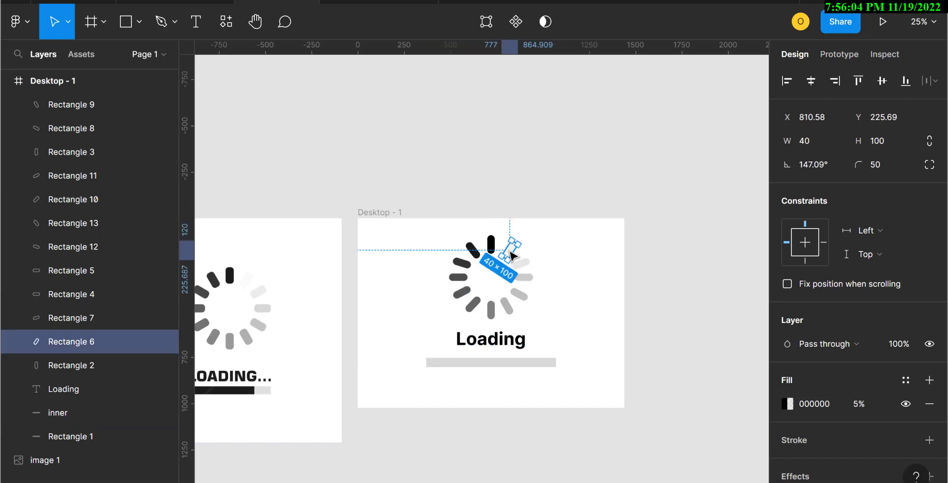
click(528, 264)
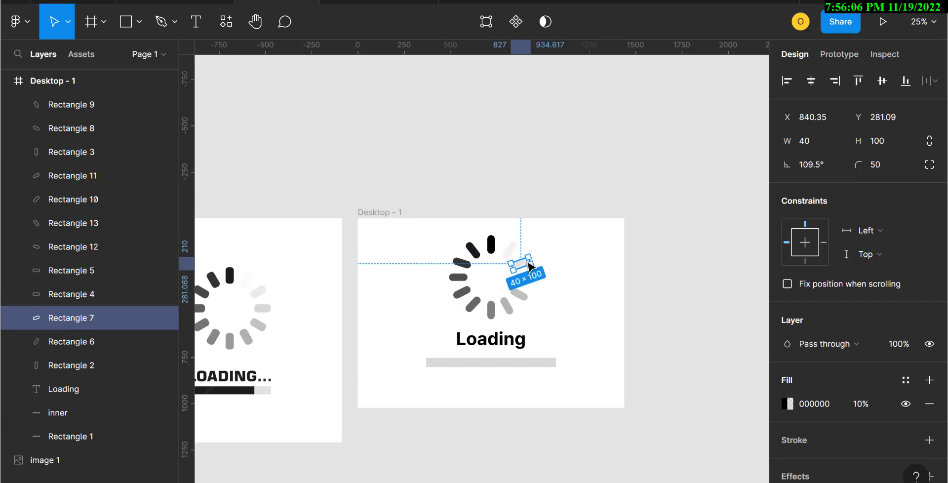
click(531, 281)
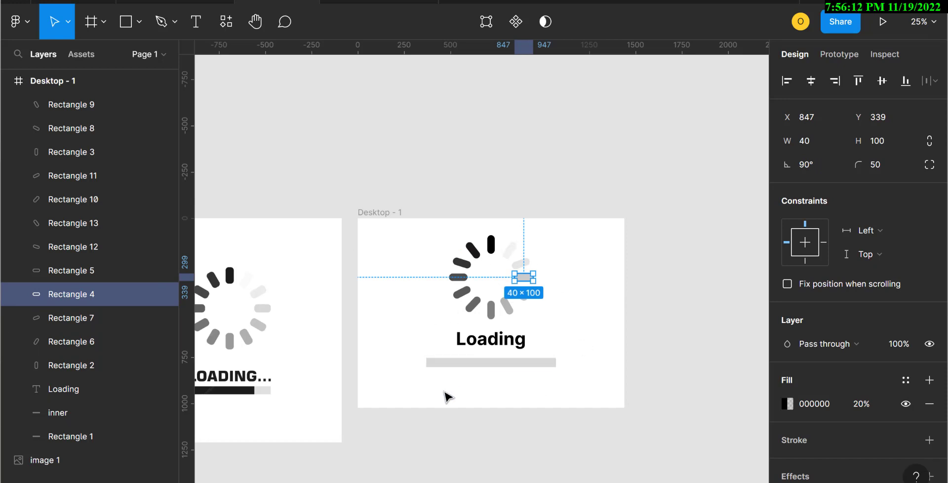
drag(448, 396, 451, 366)
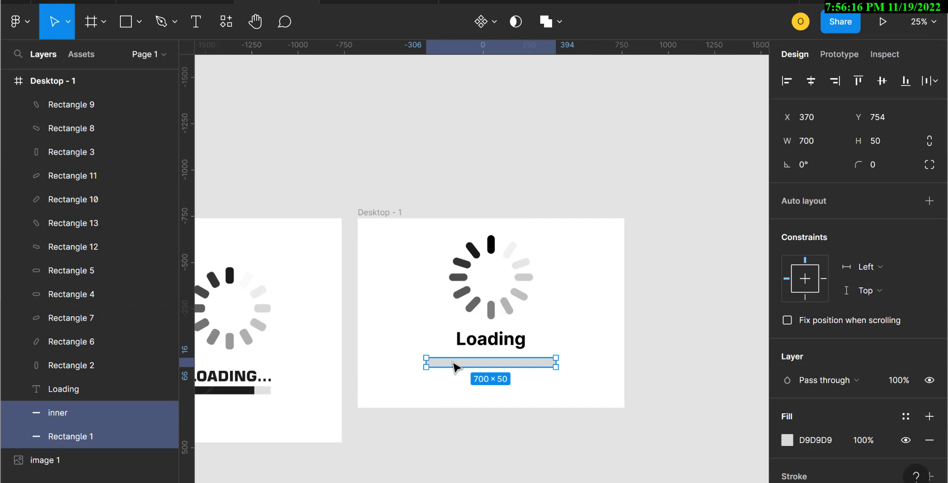
drag(453, 366, 441, 432)
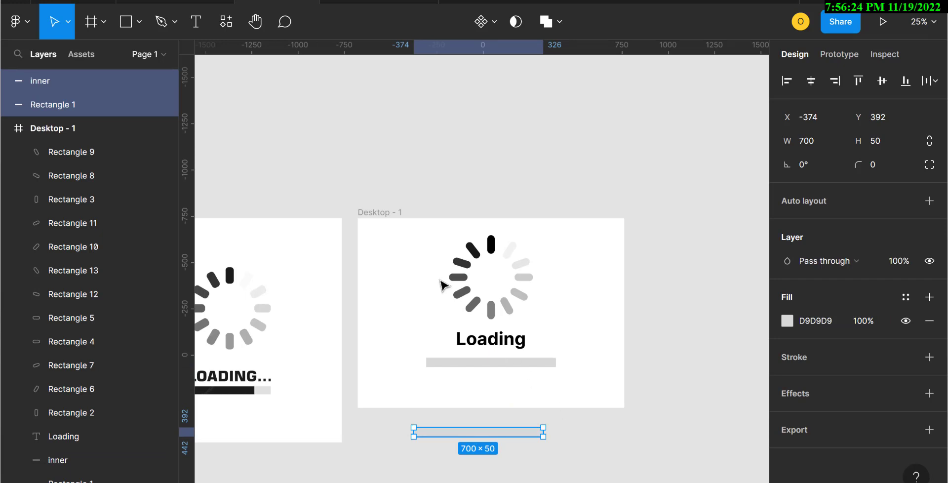
Step: Turn the two progress bar layers into a component and add a second variant
click(481, 22)
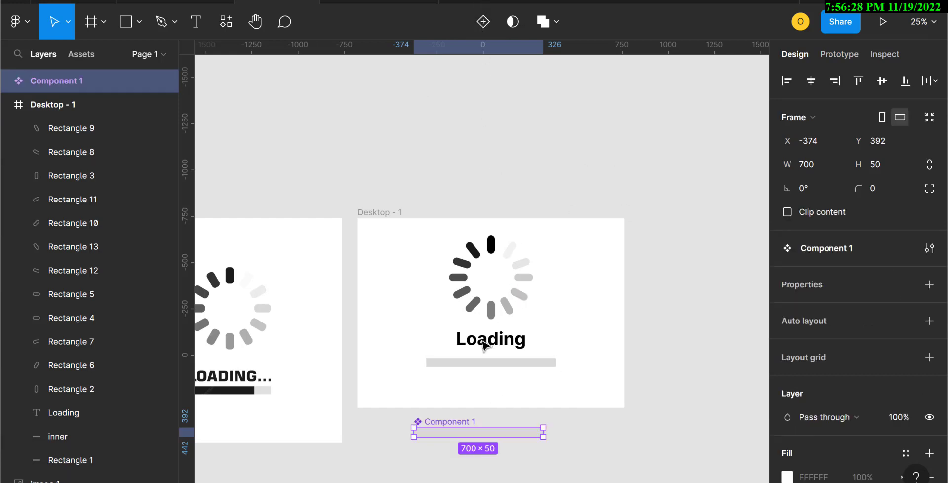
click(483, 22)
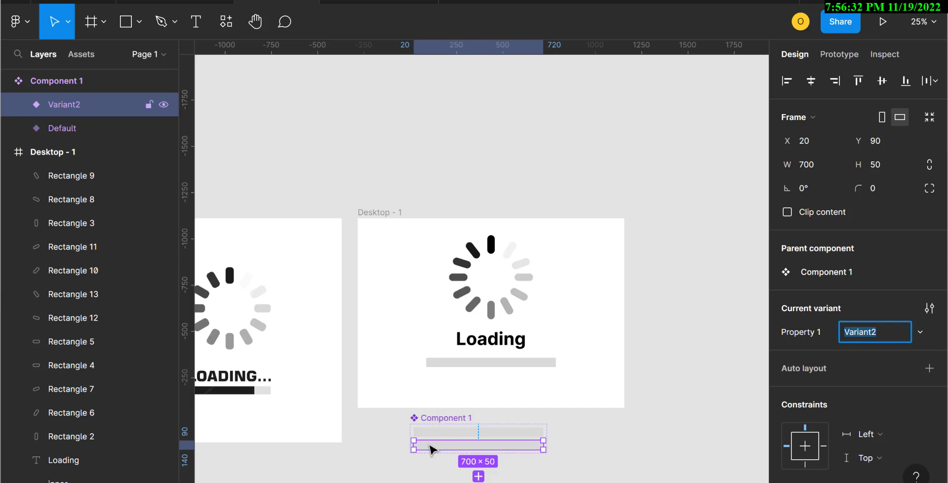
Step: In Variant2, fill the inner bar with 000000 and shrink its width to about 38
click(18, 104)
click(62, 126)
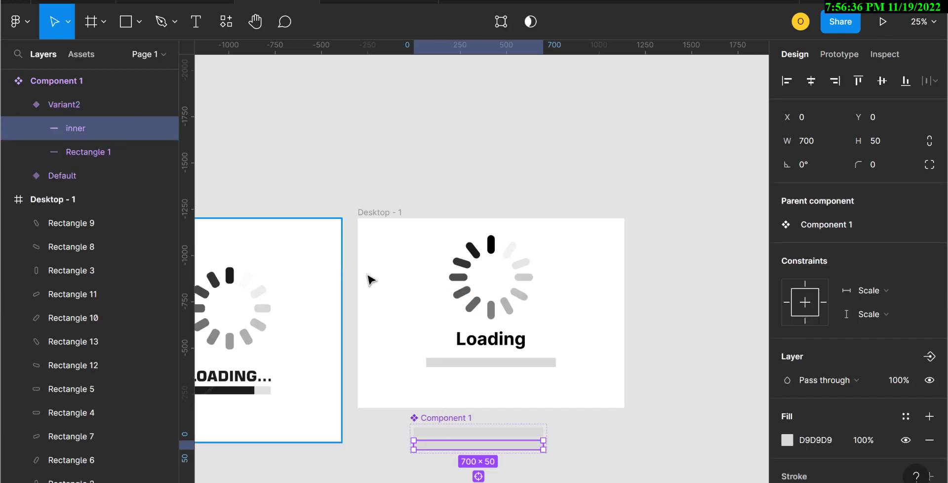
click(810, 440)
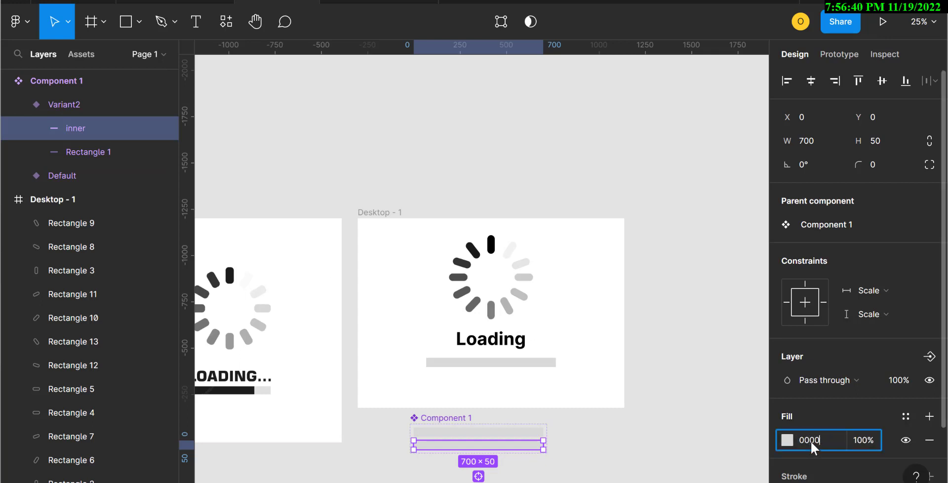
key(Return)
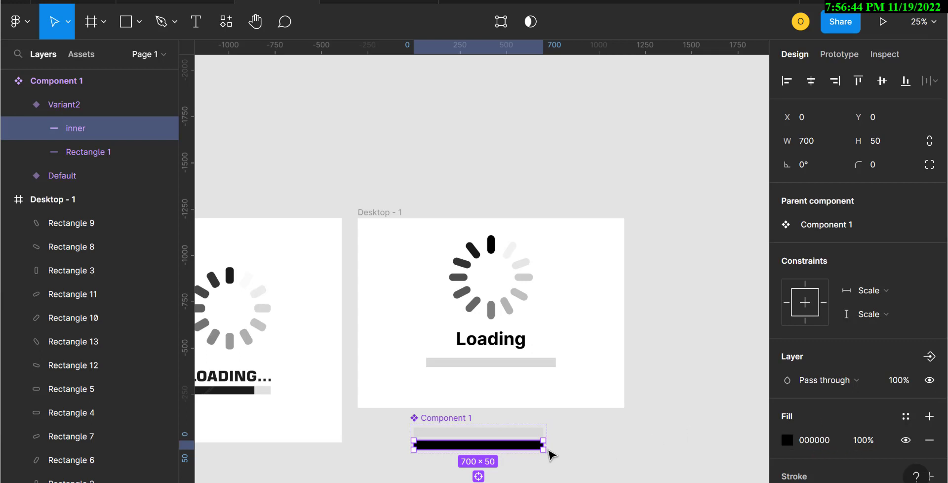
drag(535, 446, 419, 446)
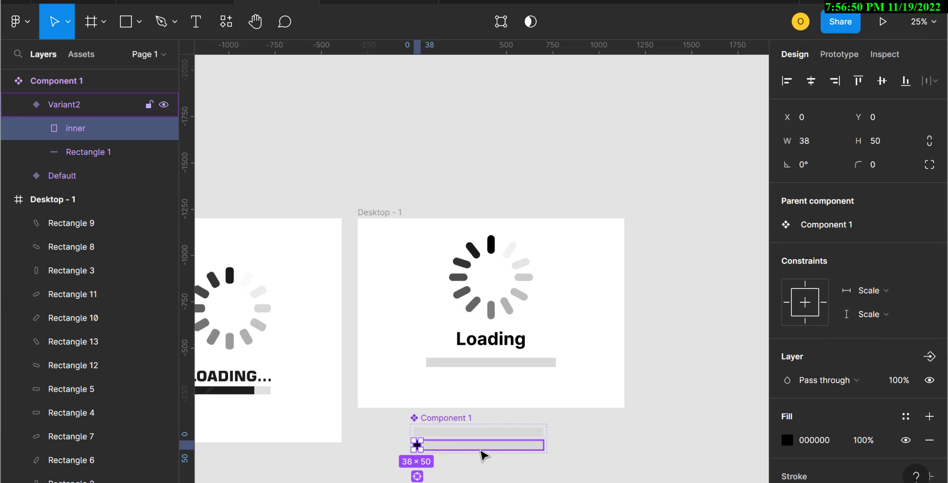
Step: Add a third variant to the progress bar component below Variant2
click(481, 455)
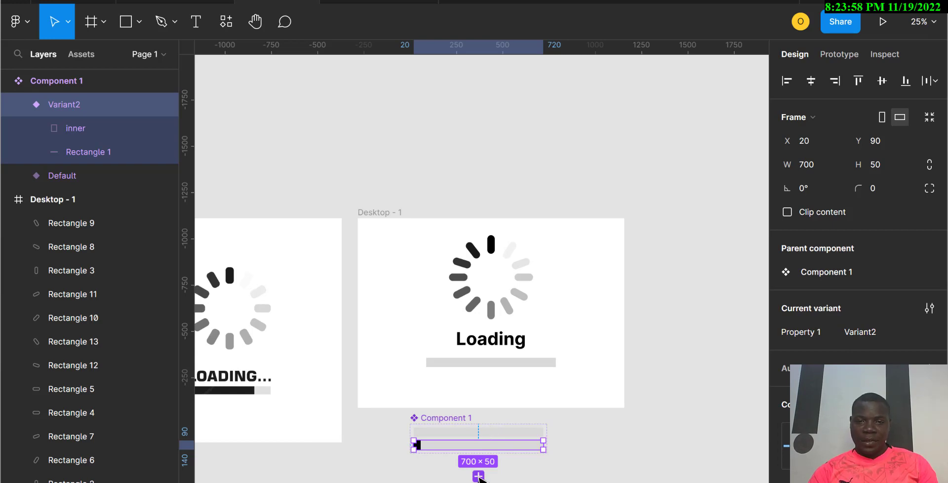
scroll(478, 477, down, 5)
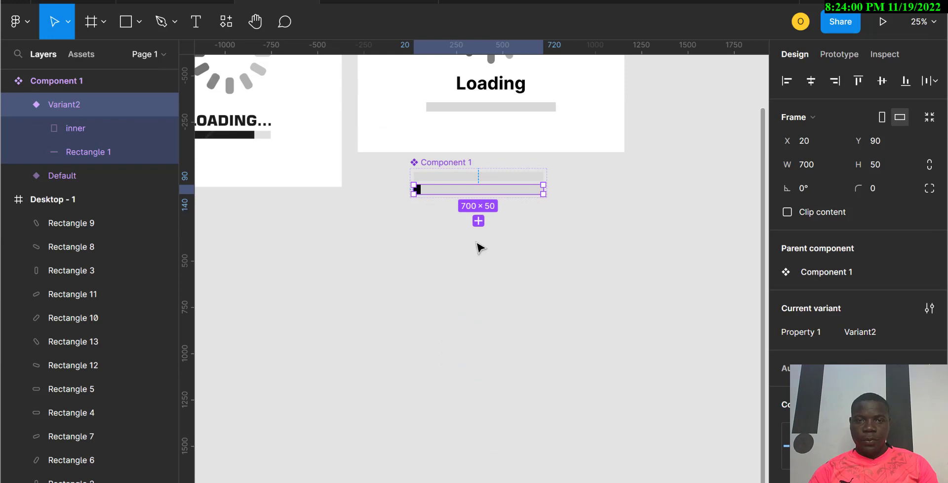
click(478, 220)
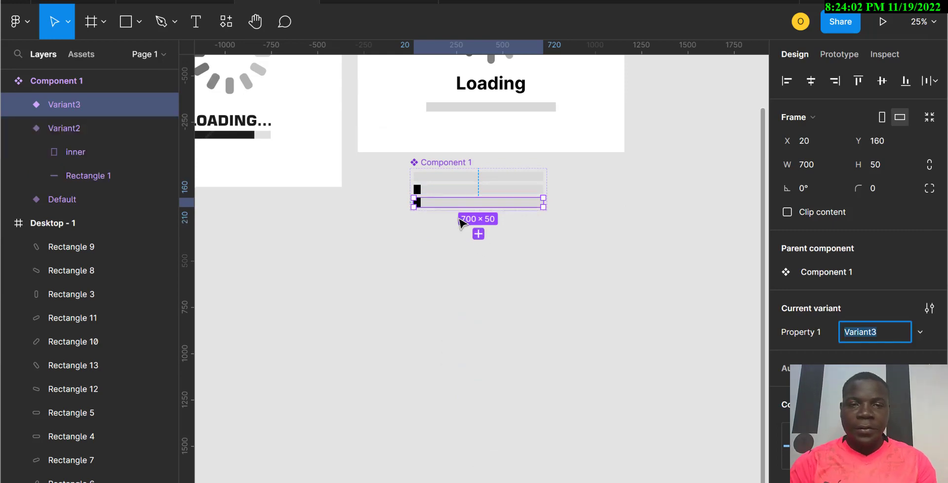
Step: Drag Variant3's inner bar wider to about 98
click(18, 103)
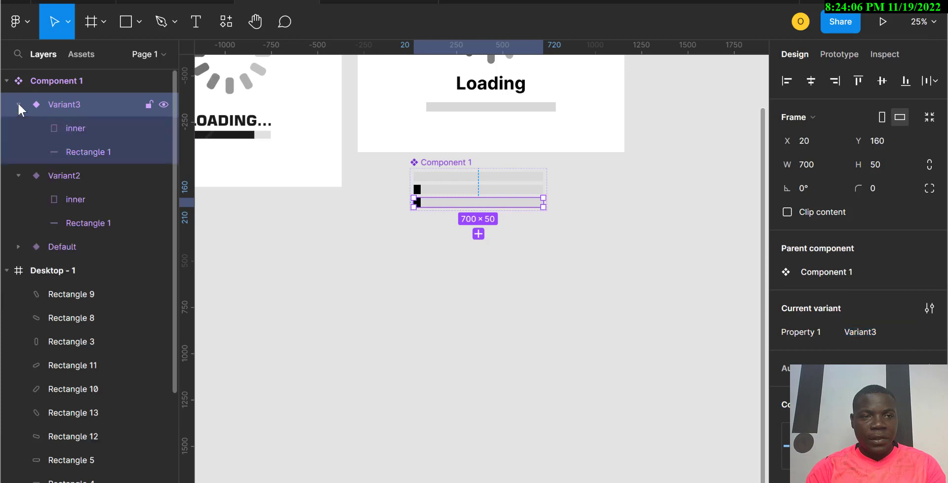
click(81, 131)
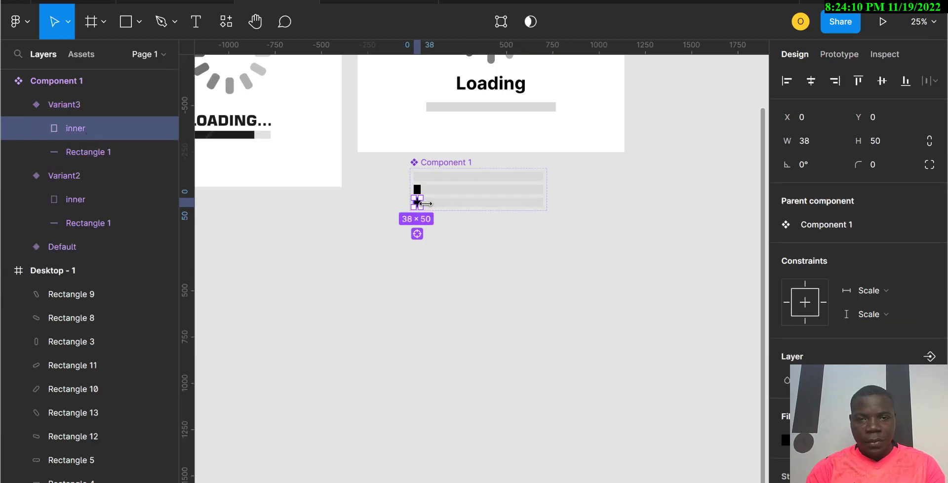
mouse_move(424, 204)
mouse_down()
mouse_move(441, 185)
mouse_move(441, 204)
mouse_up()
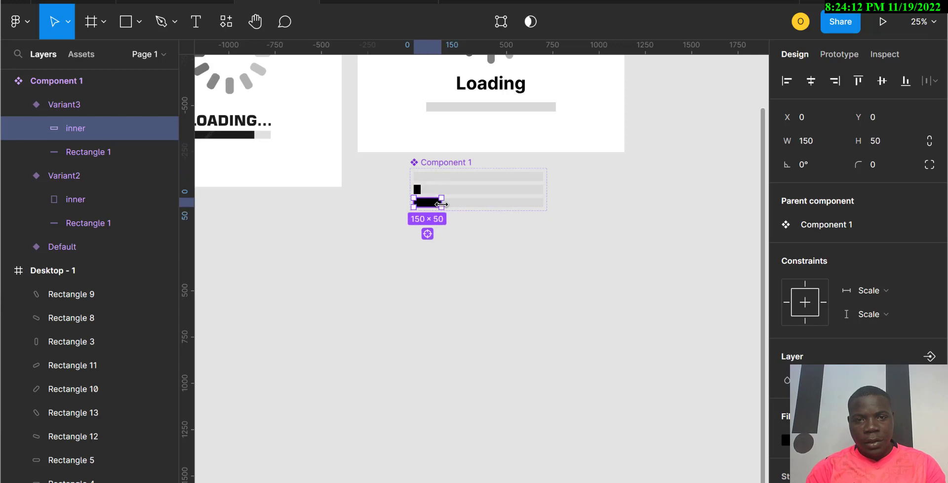
key(ctrl+z)
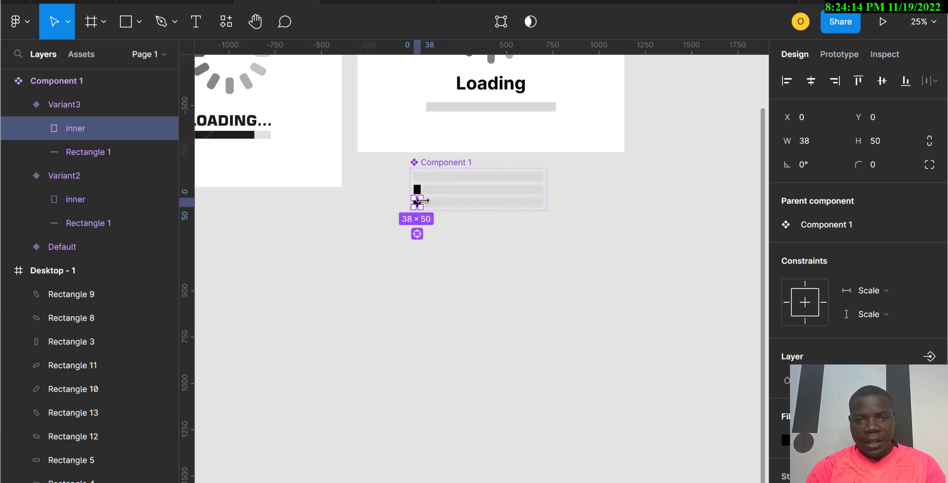
drag(428, 201, 432, 200)
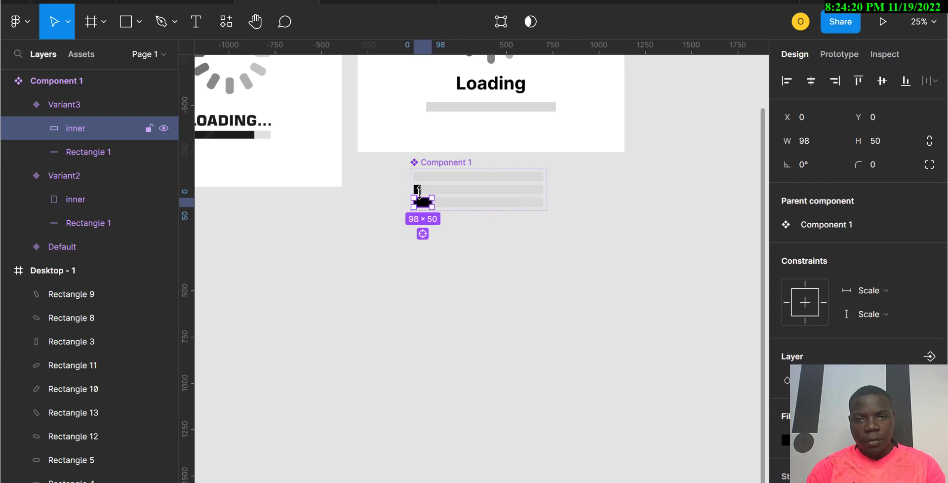
click(383, 201)
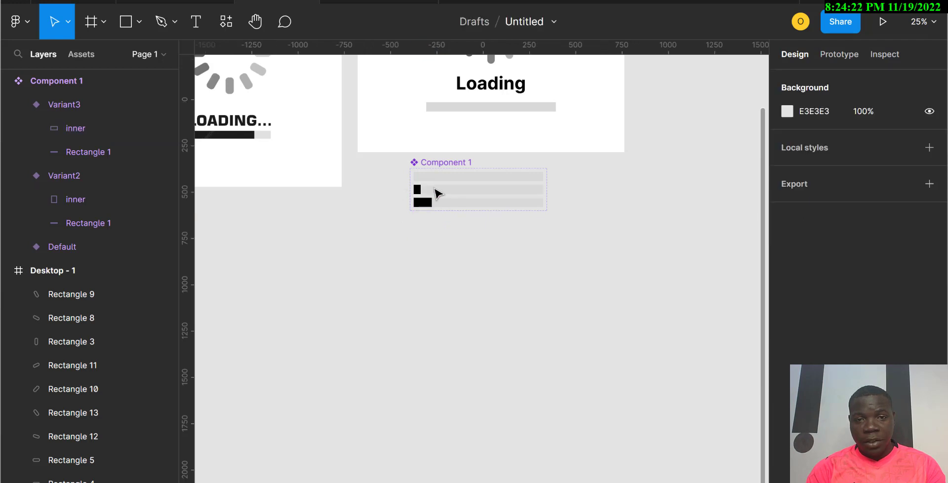
Step: Set the width of Variant3's inner bar to 76
double_click(421, 192)
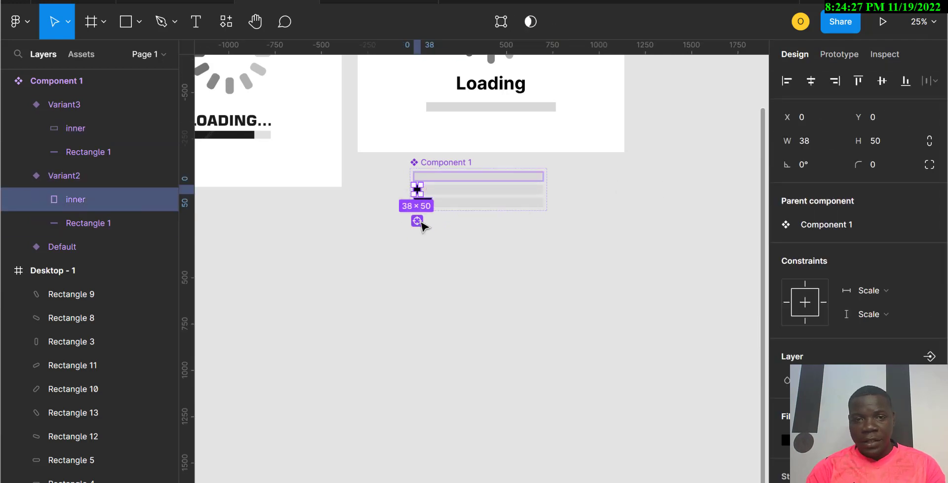
click(445, 205)
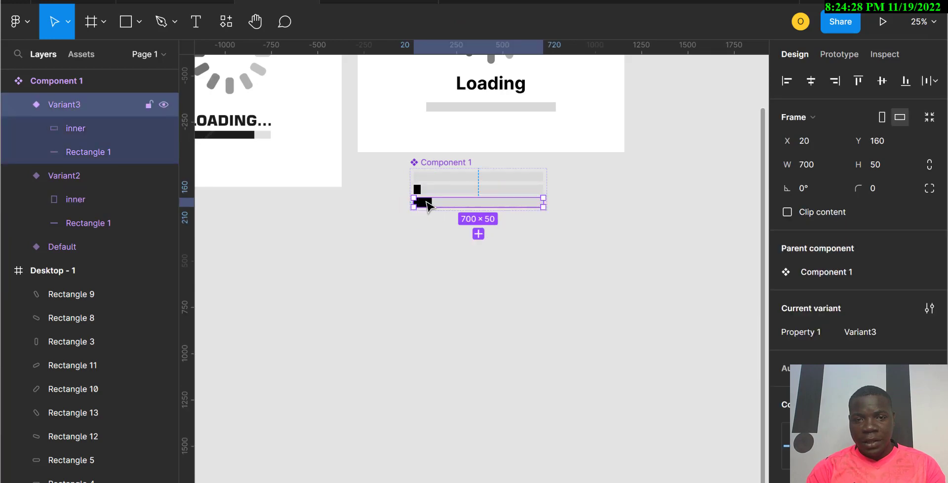
click(427, 204)
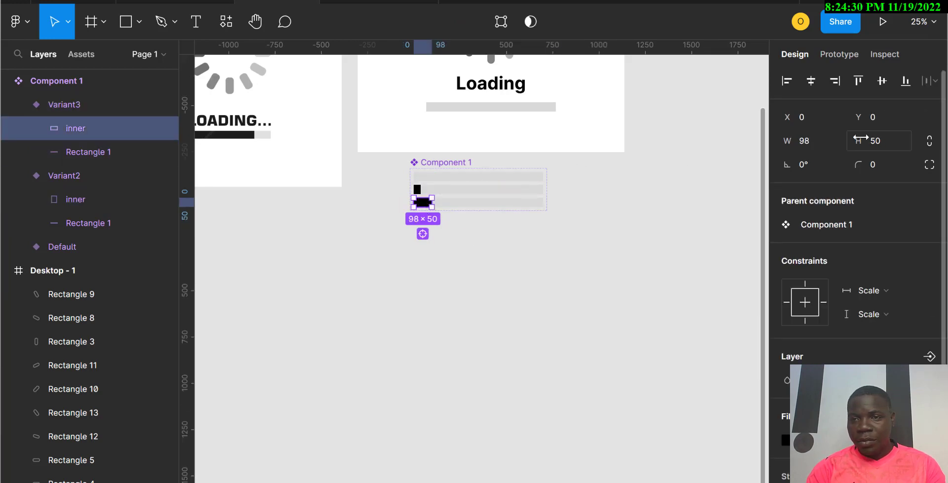
click(808, 141)
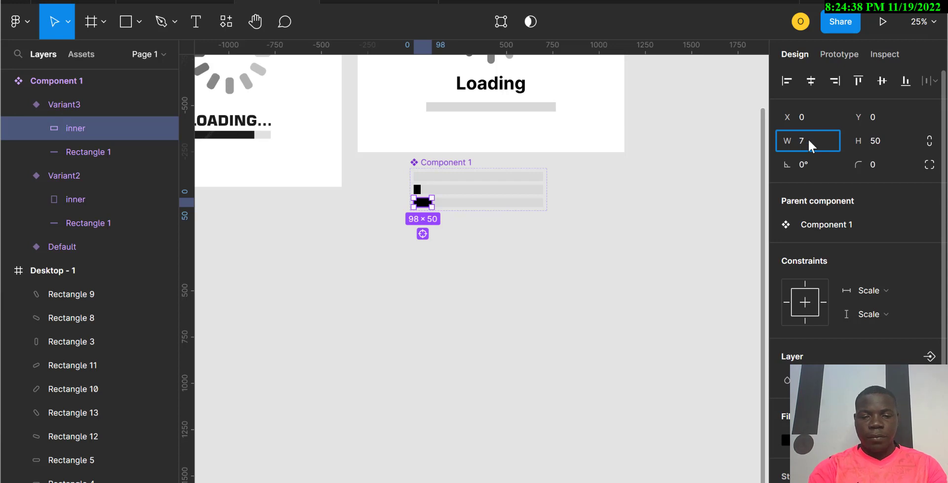
text(76)
key(Return)
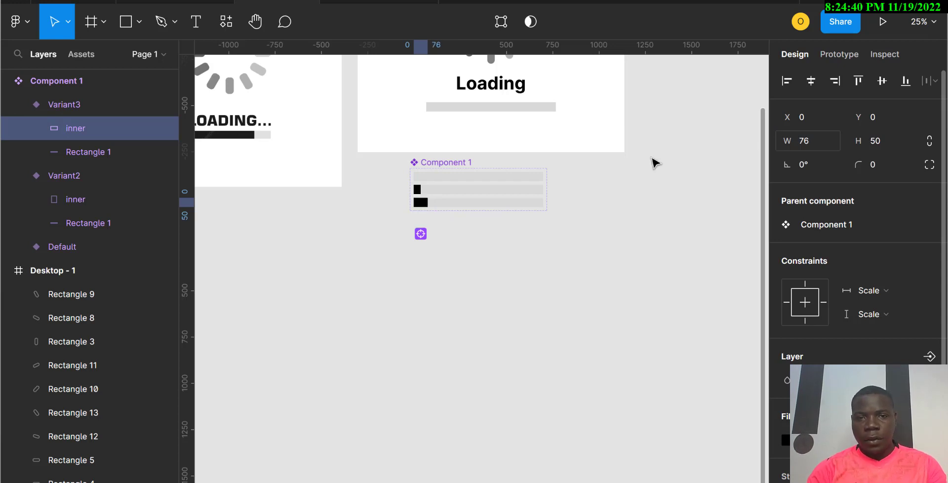
Step: Add Variant4 and widen its inner bar to about 146
click(455, 277)
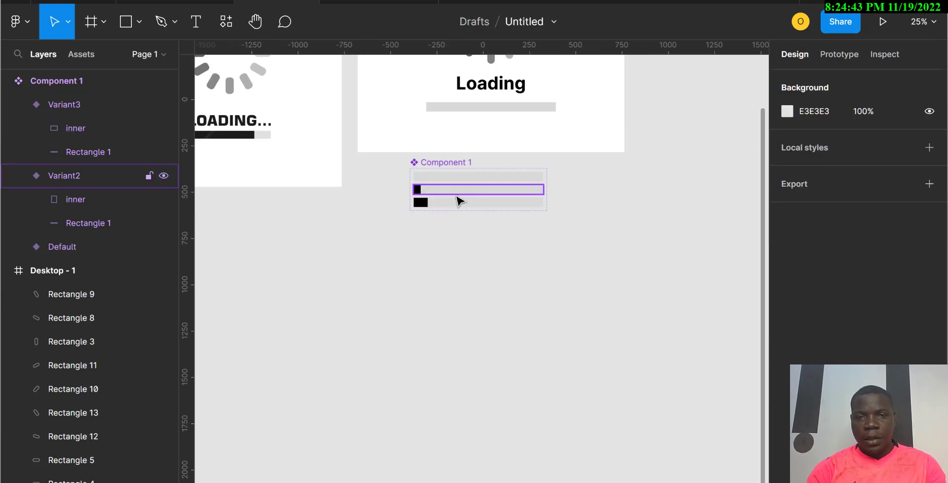
click(457, 204)
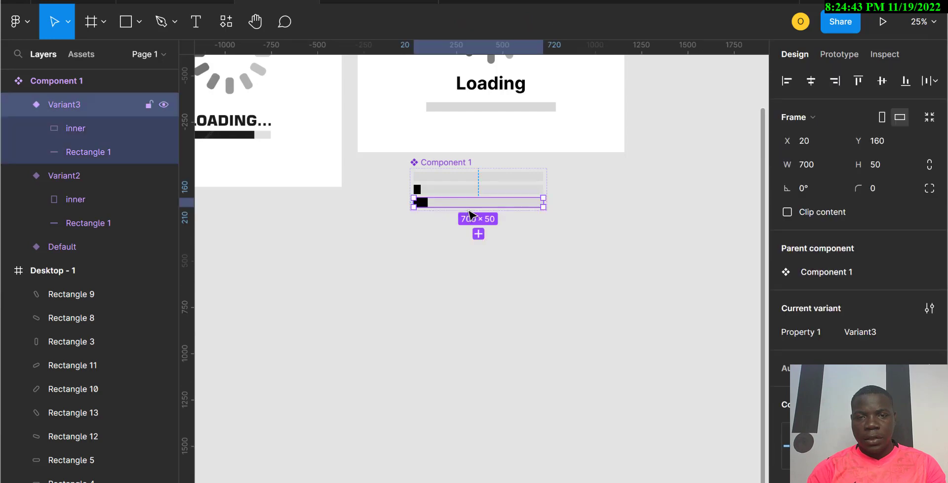
click(479, 233)
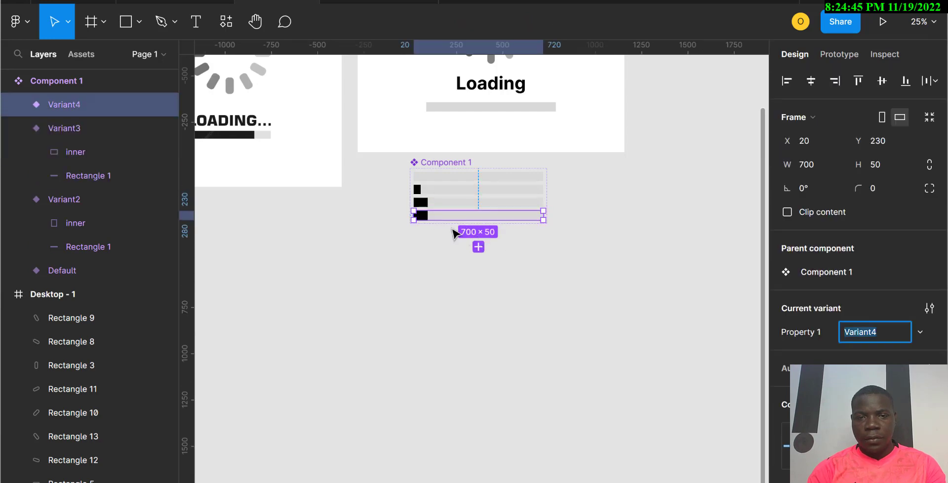
click(427, 220)
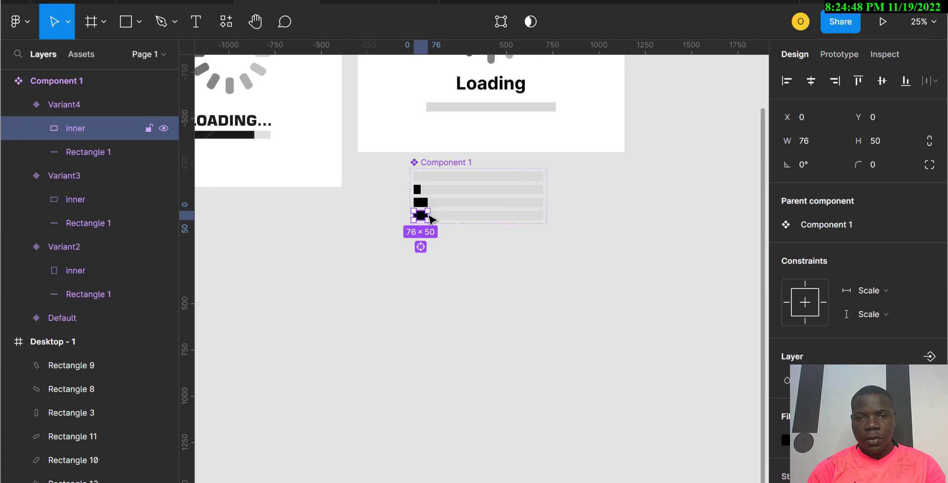
drag(427, 213, 441, 212)
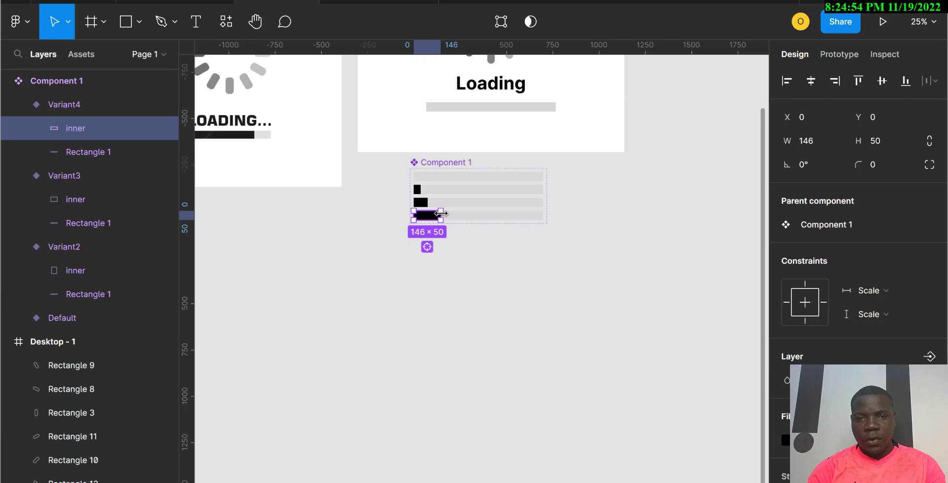
click(474, 318)
Step: Add Variant5 and widen its inner bar to about 222
click(458, 220)
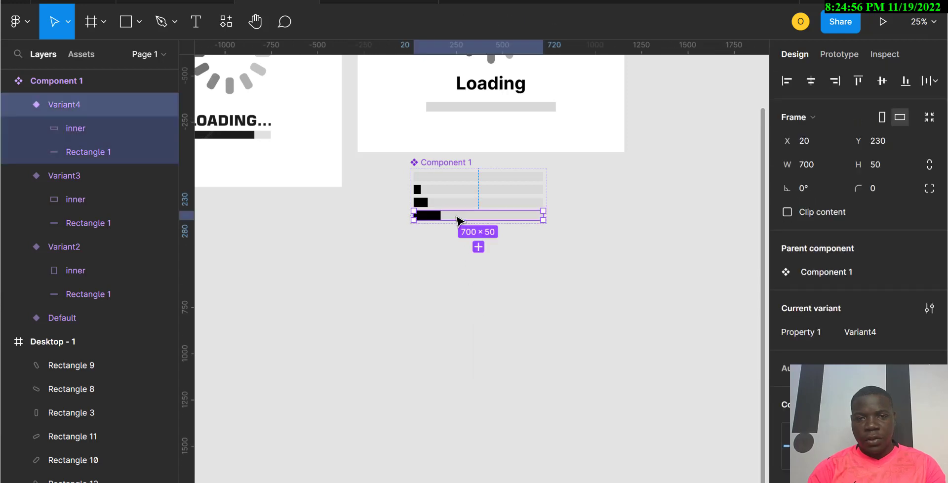
click(478, 246)
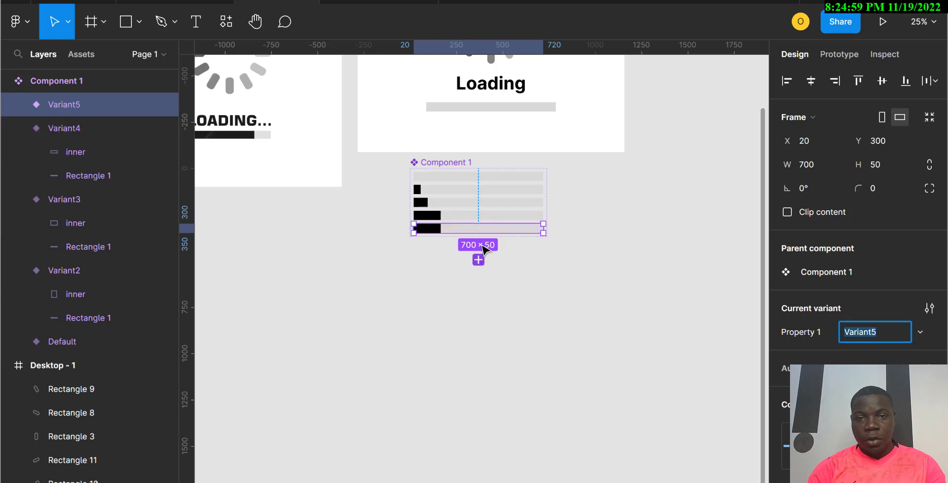
click(434, 229)
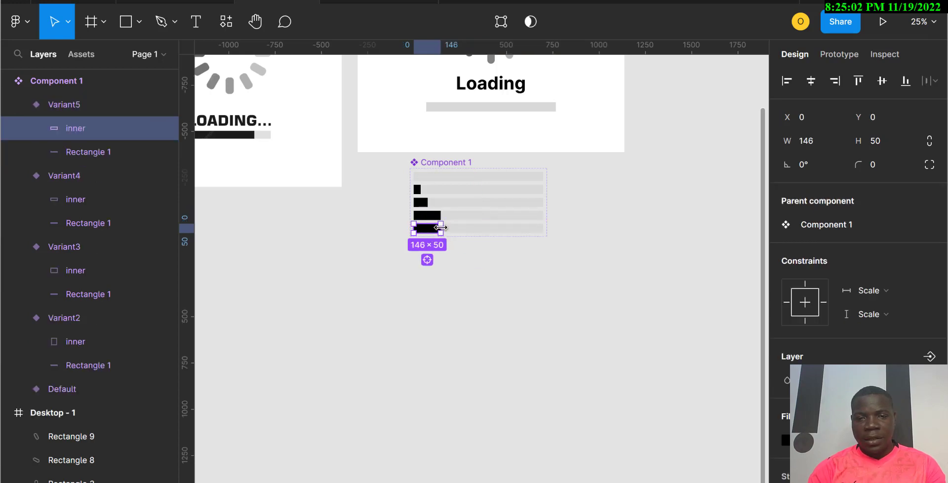
drag(440, 227, 455, 228)
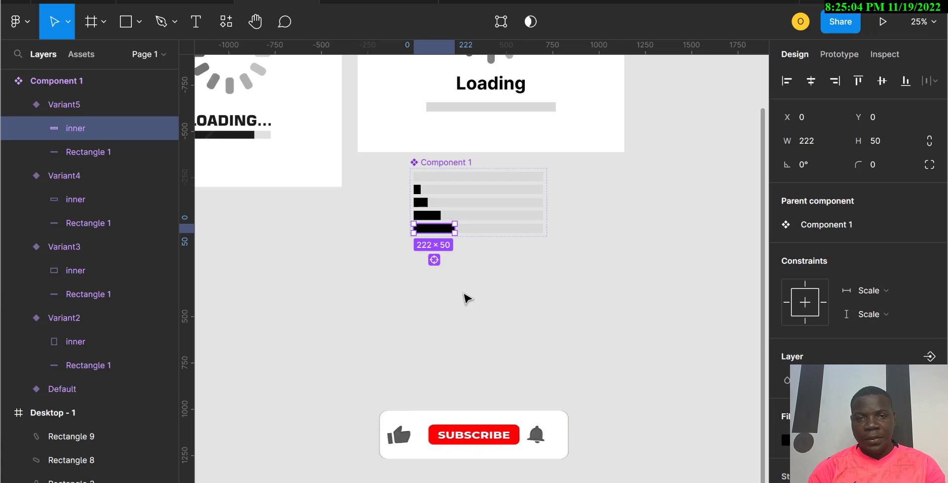
click(466, 298)
Step: Add Variant6 and widen its inner bar to about 302
click(478, 232)
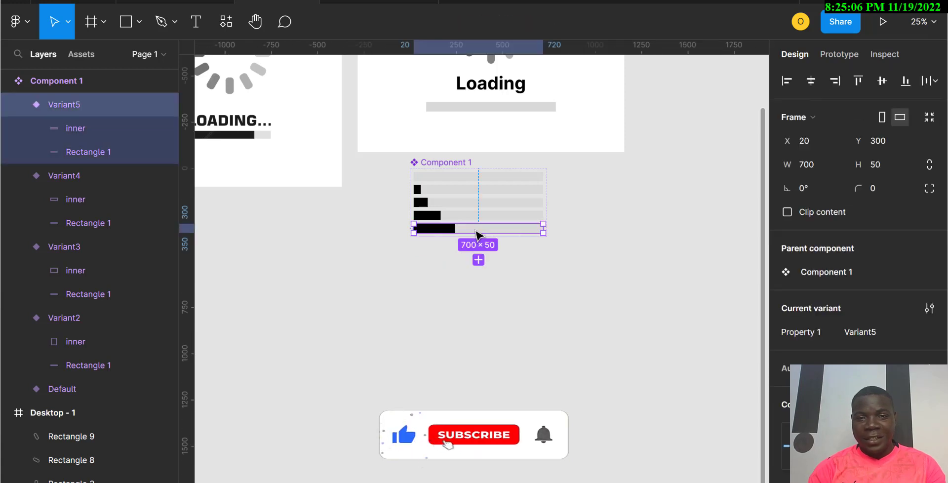
click(478, 260)
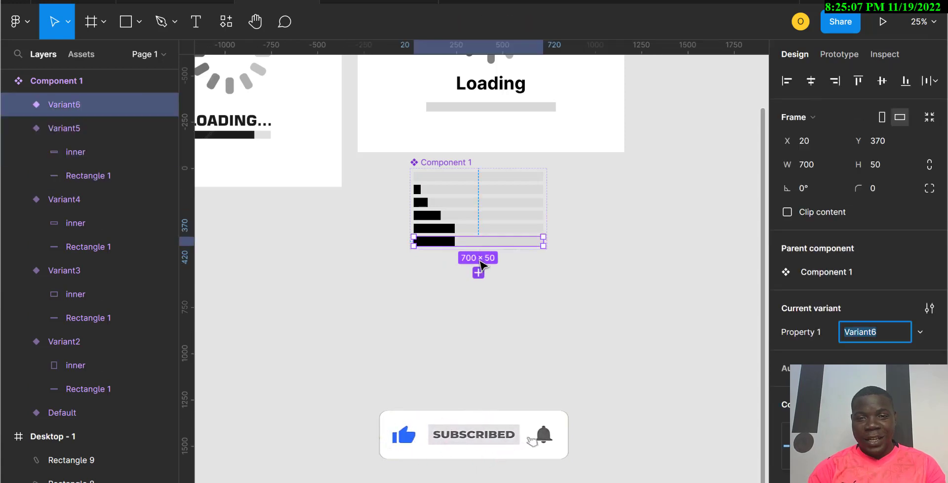
click(444, 242)
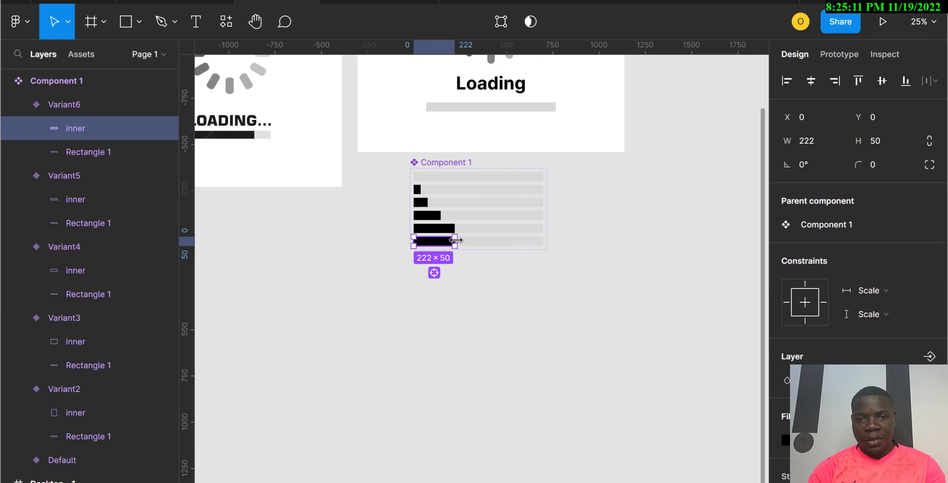
mouse_move(476, 243)
mouse_down()
mouse_move(452, 242)
mouse_move(469, 243)
mouse_up()
click(476, 309)
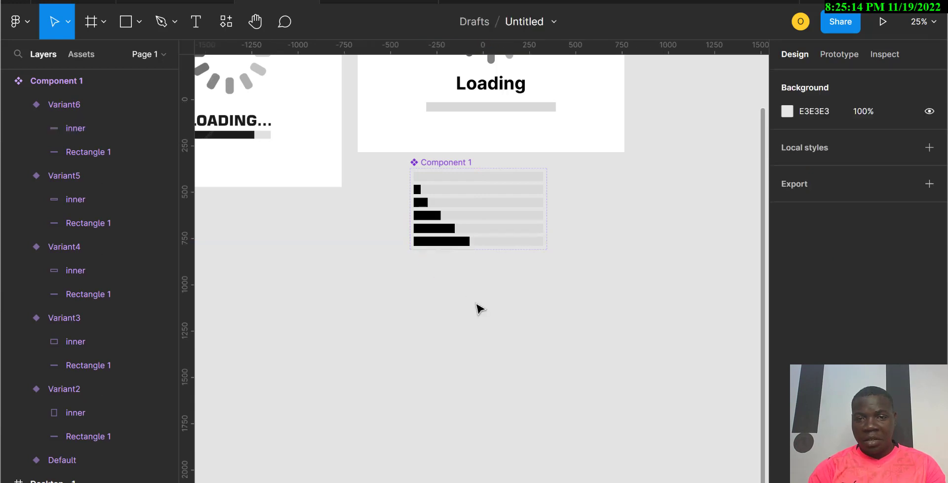
Step: Add Variant7 and widen its inner bar to about 374
click(478, 245)
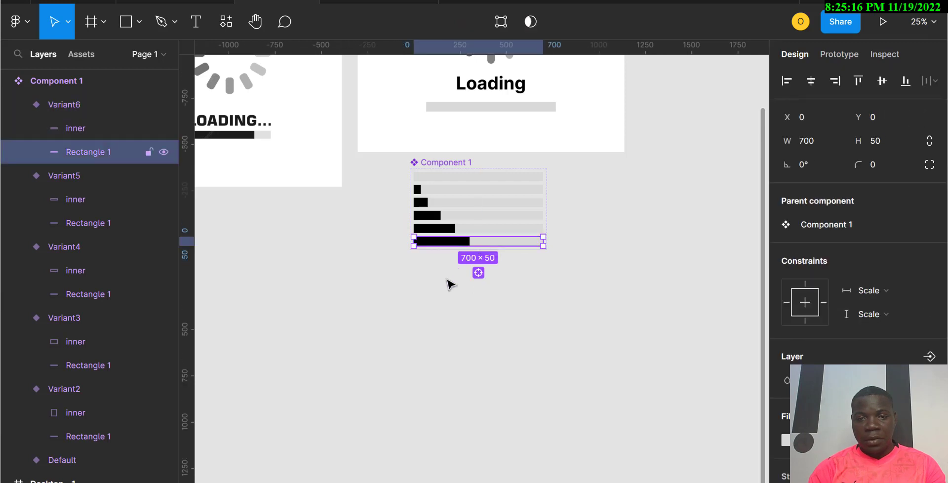
click(435, 324)
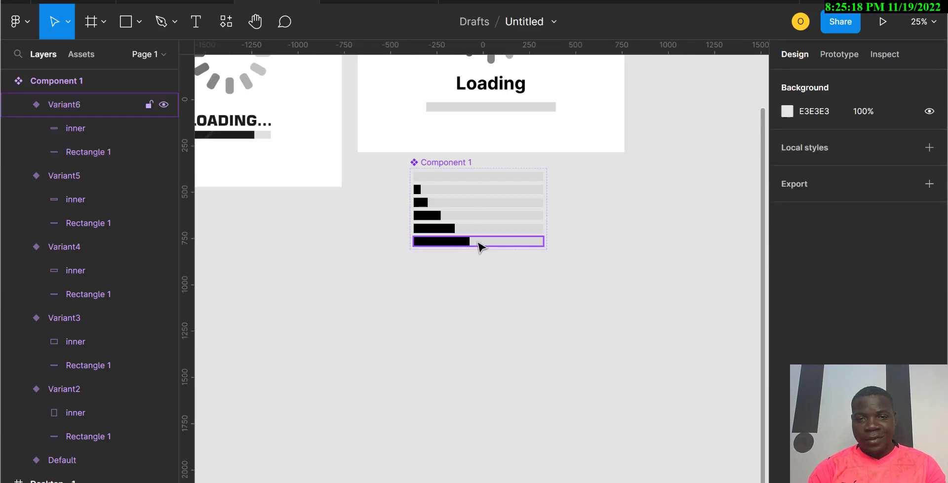
click(478, 244)
click(478, 272)
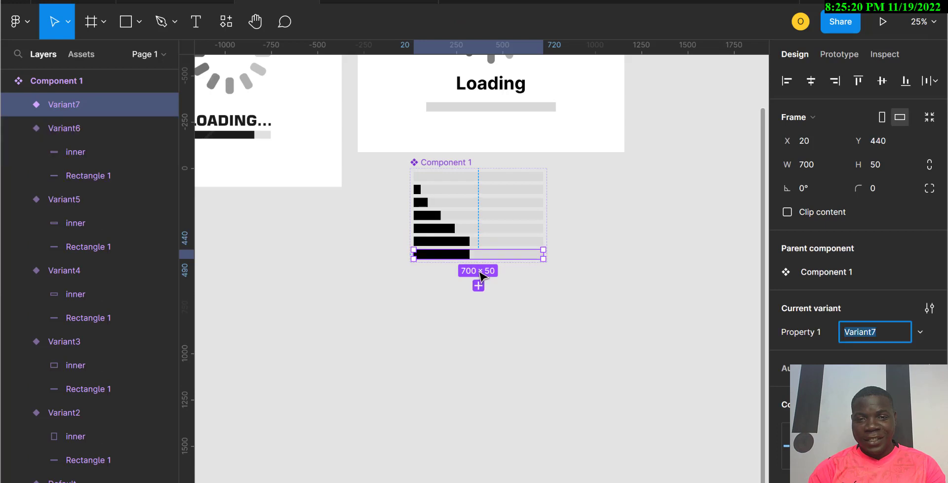
click(466, 257)
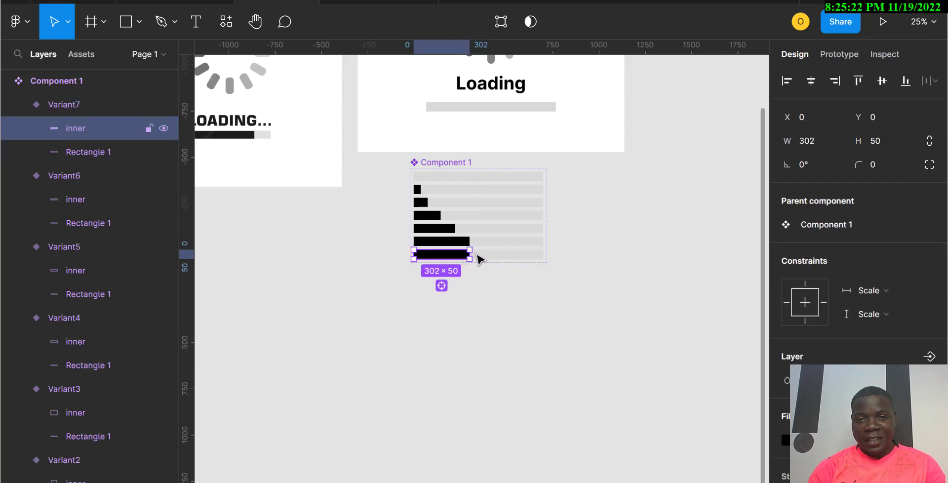
drag(473, 254, 483, 254)
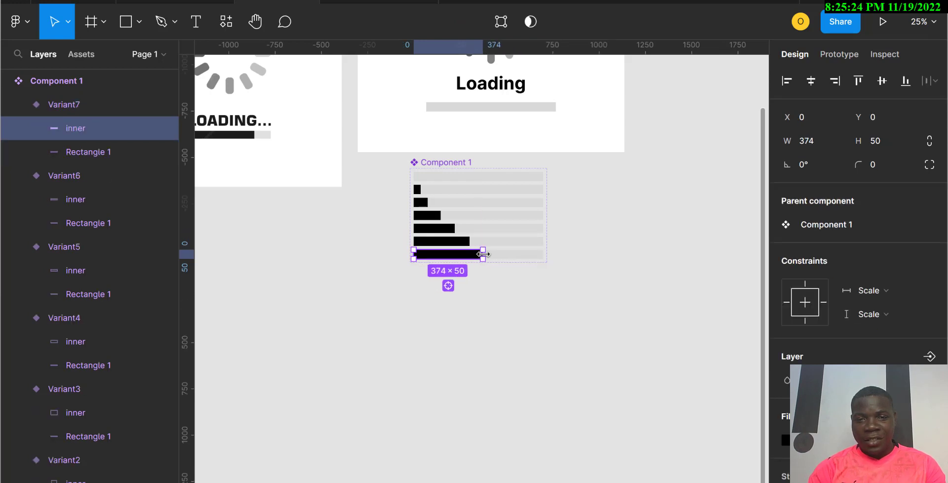
click(514, 314)
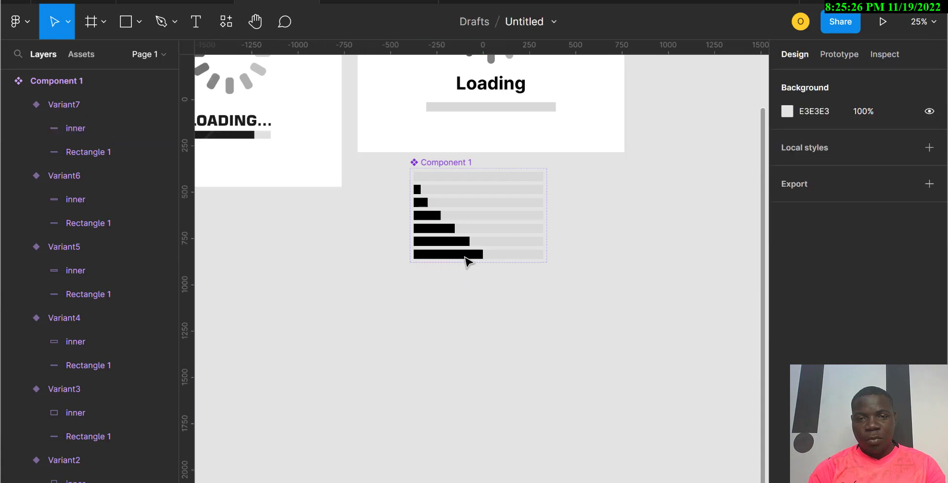
Step: Add an eighth variant below Variant7
click(467, 257)
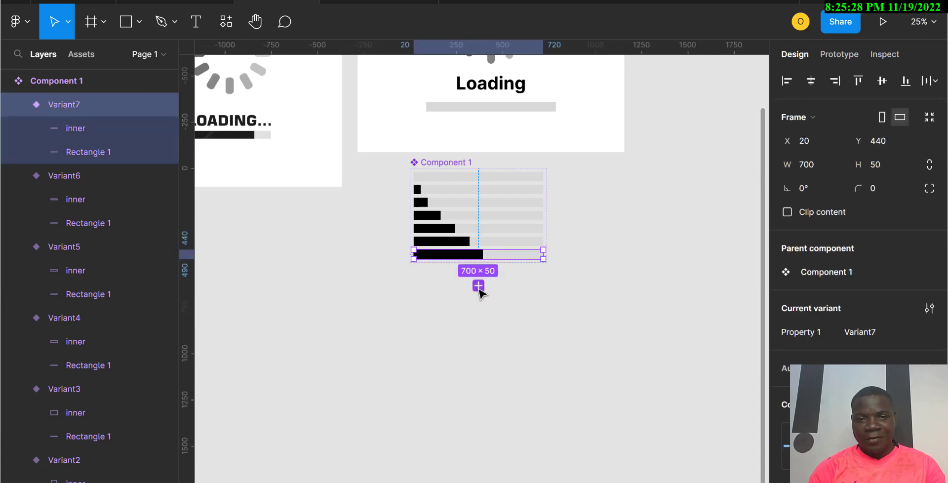
click(479, 286)
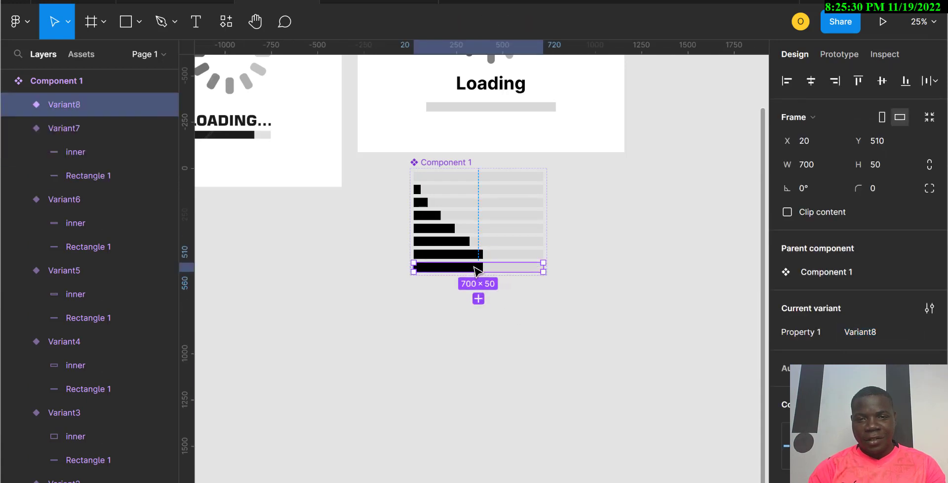
Step: Widen Variant8's inner bar to about 458
double_click(474, 267)
drag(490, 267, 498, 269)
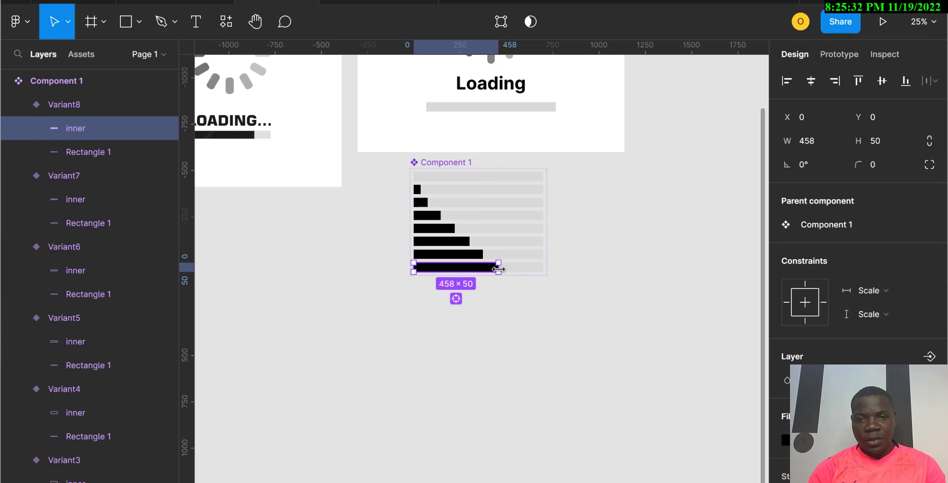
click(489, 328)
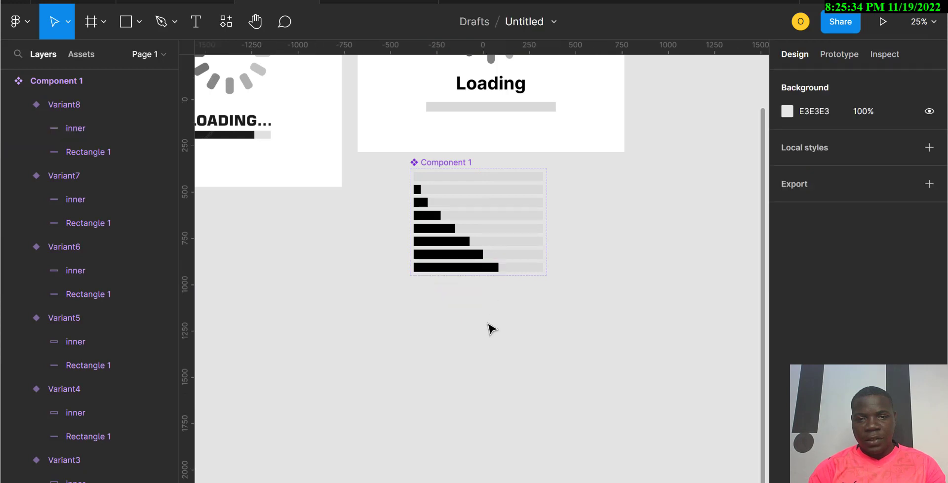
Step: Duplicate Variant8 as Variant9 and widen its inner bar to about 562
click(469, 275)
key(ctrl+d)
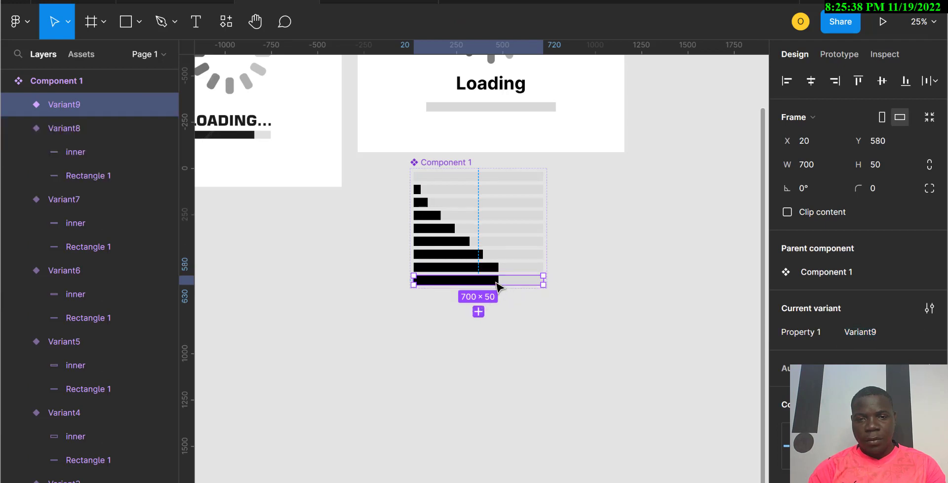
click(496, 281)
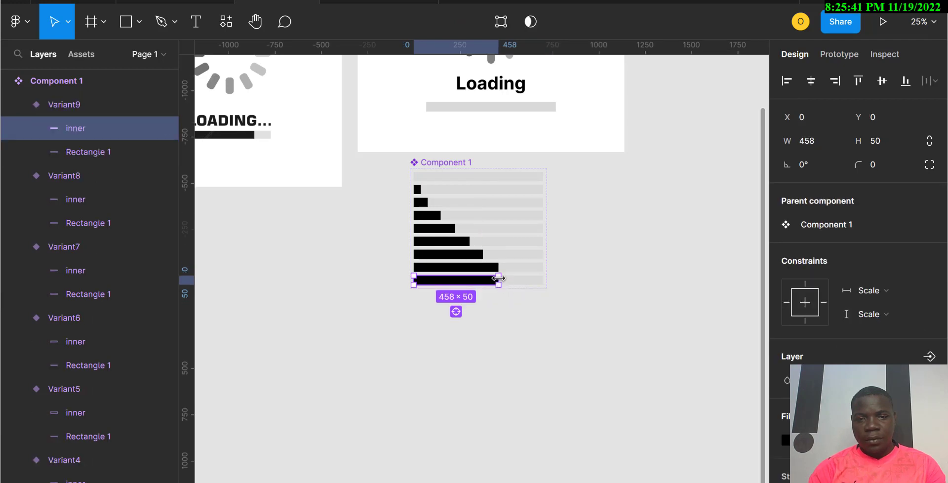
drag(507, 279, 514, 280)
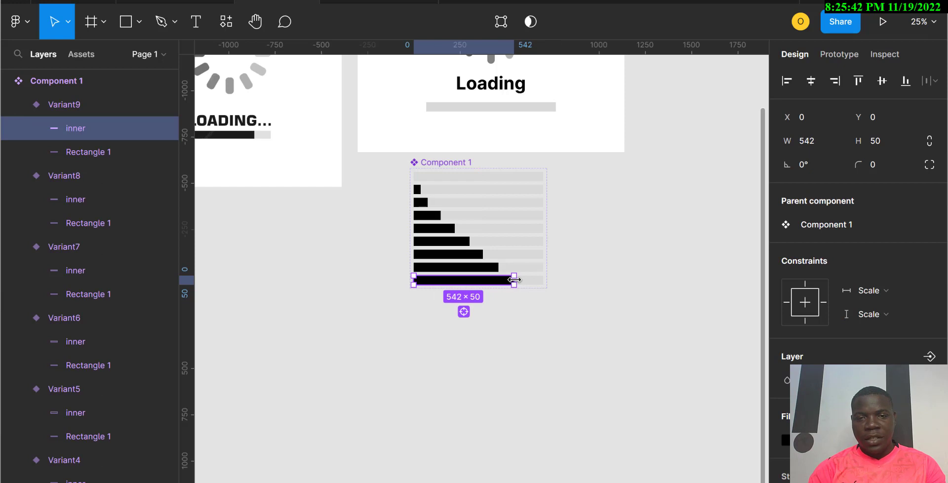
click(508, 319)
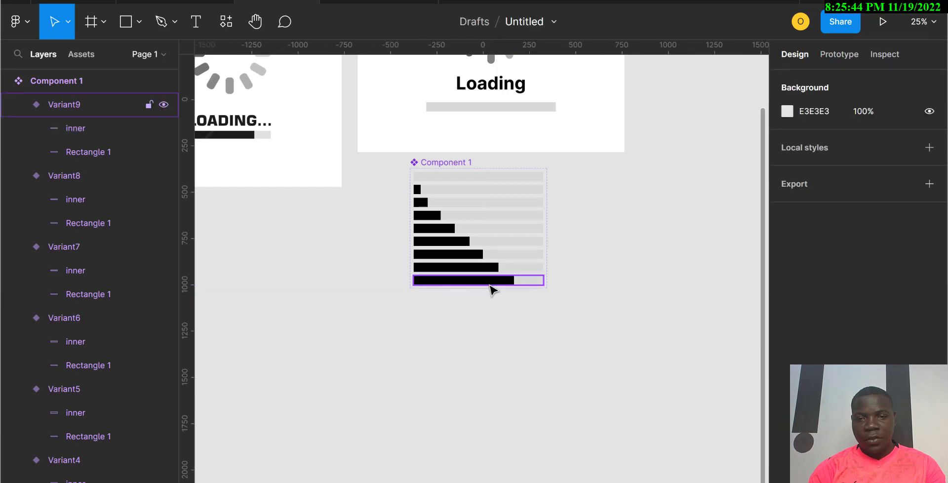
click(490, 285)
click(512, 281)
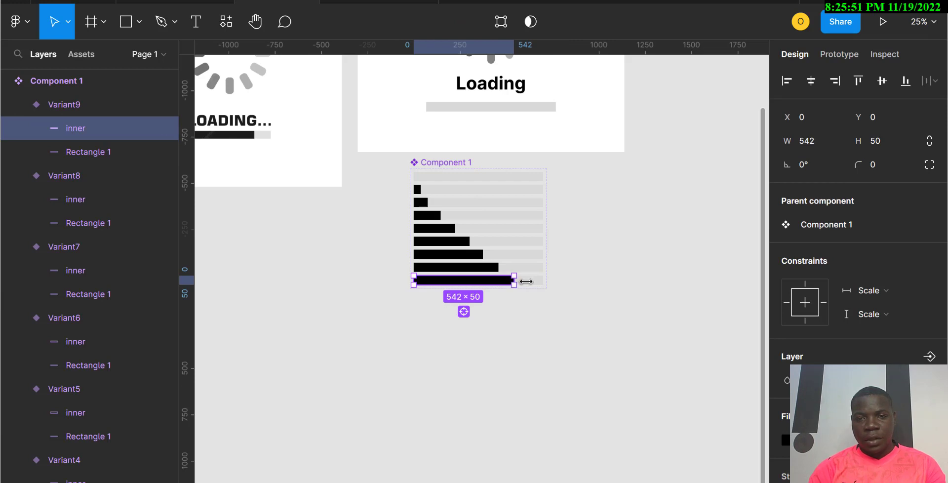
mouse_move(514, 281)
mouse_down()
mouse_move(526, 282)
mouse_move(518, 281)
mouse_up()
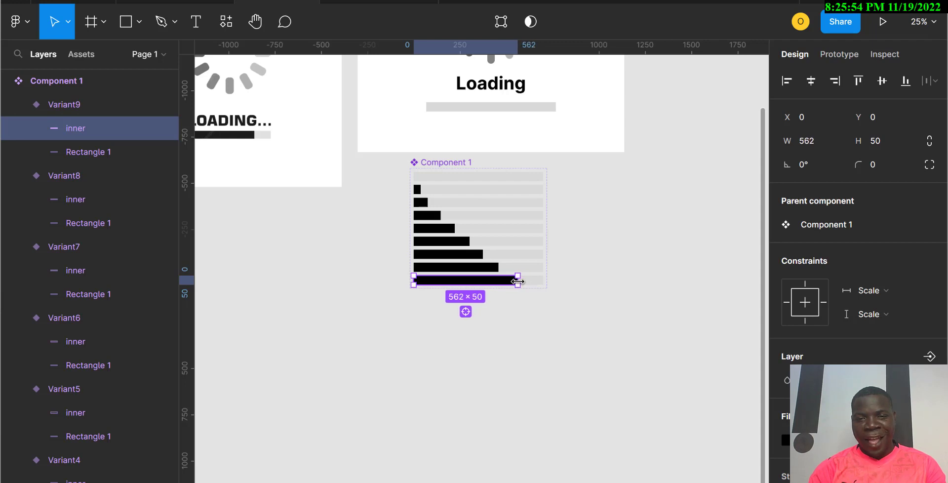
click(486, 293)
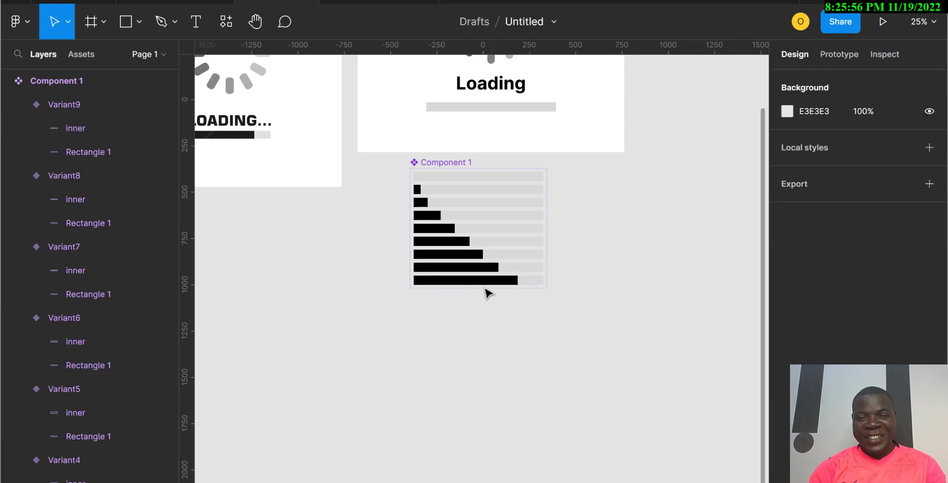
Step: Add Variant10 and widen its inner bar to about 638
click(483, 282)
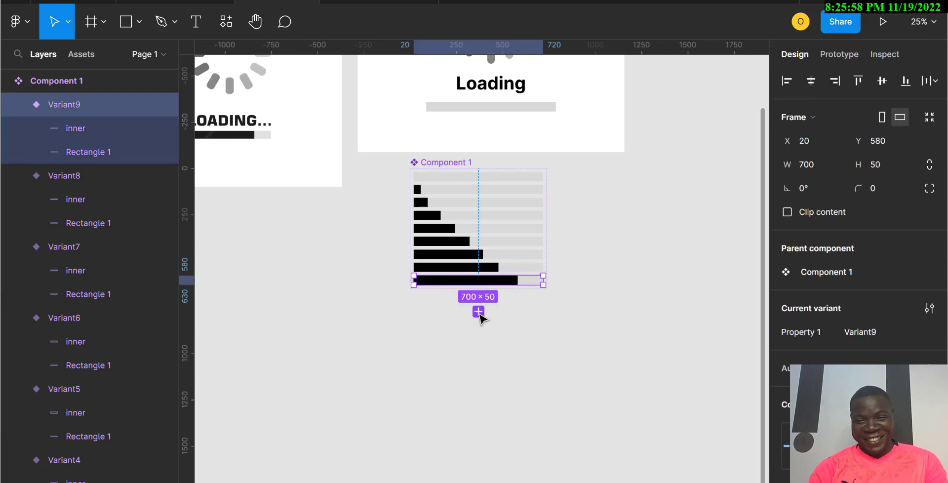
click(478, 312)
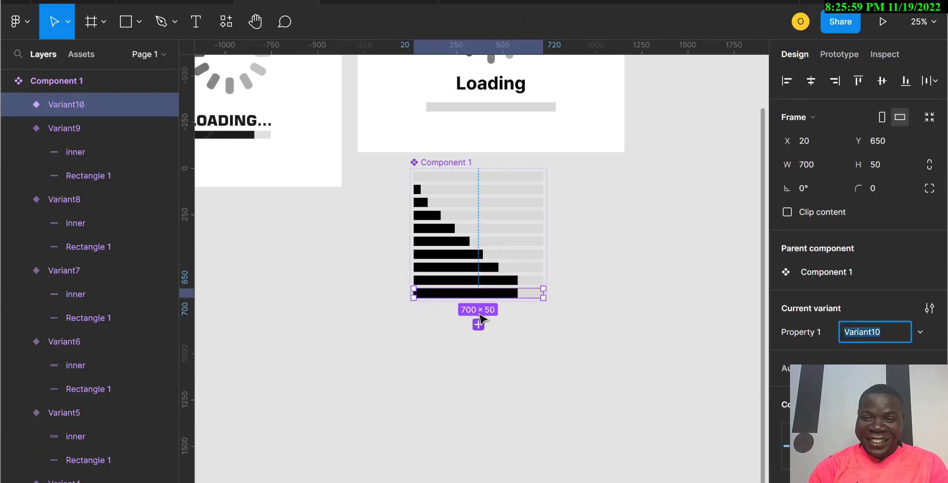
double_click(515, 295)
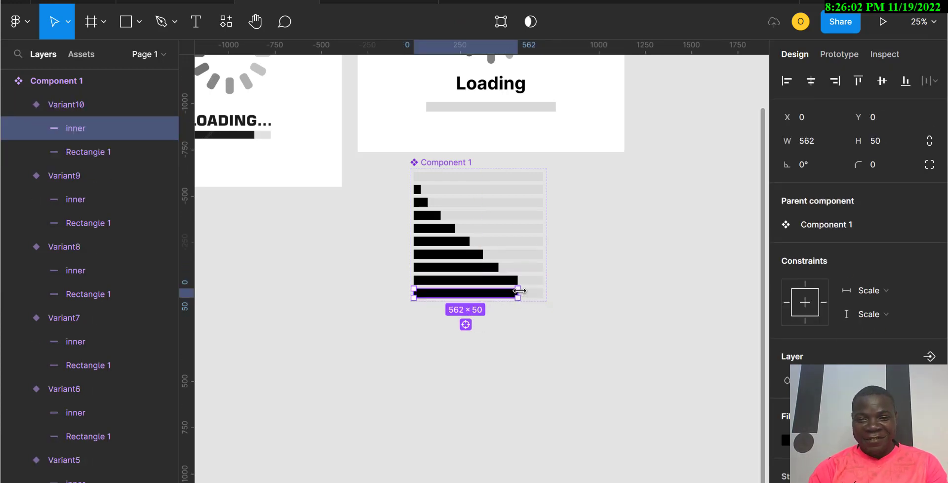
drag(535, 294, 548, 294)
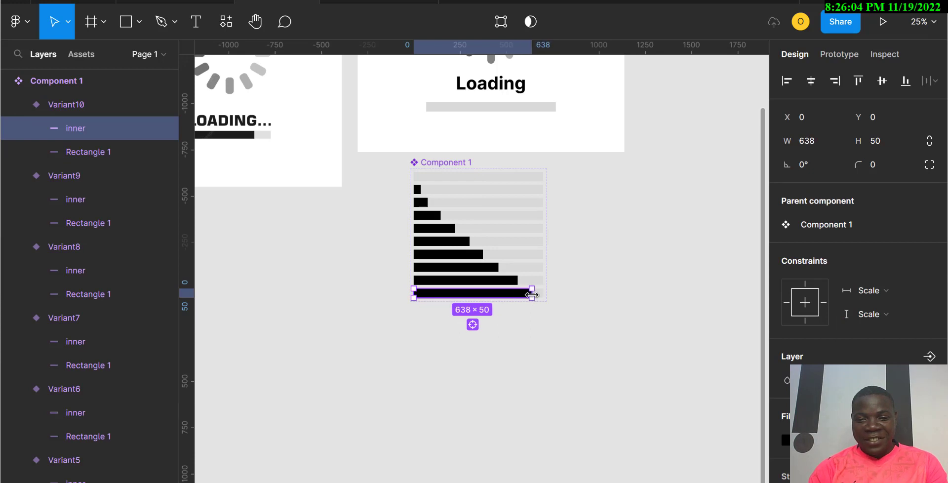
click(516, 372)
Step: Add Variant11 and widen its inner bar to the full 700
click(498, 293)
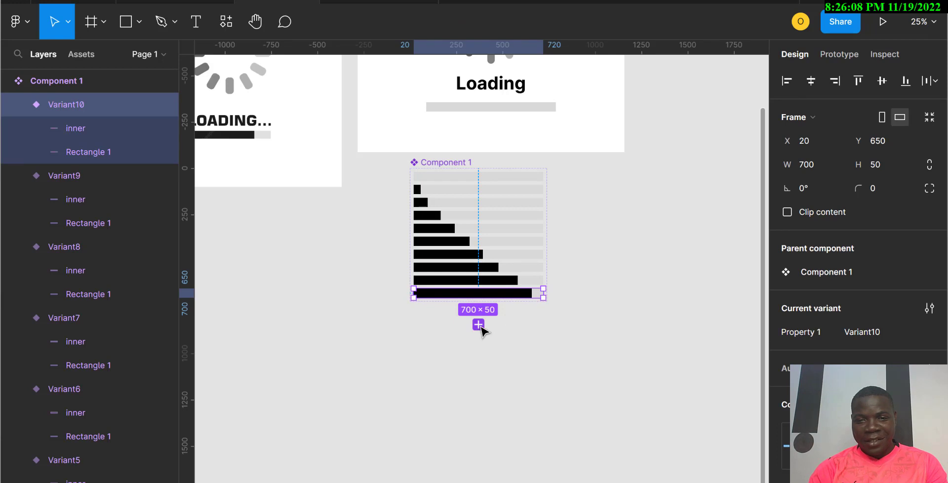
click(480, 326)
double_click(525, 306)
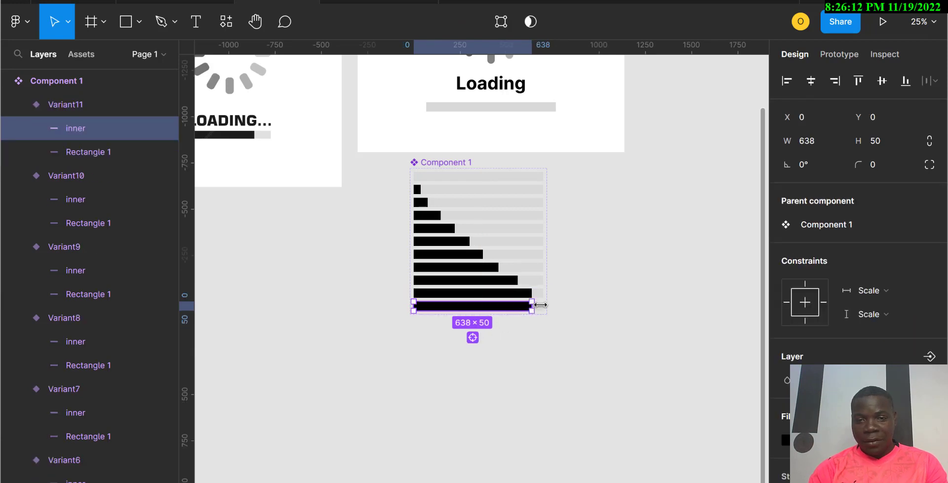
drag(540, 304, 541, 305)
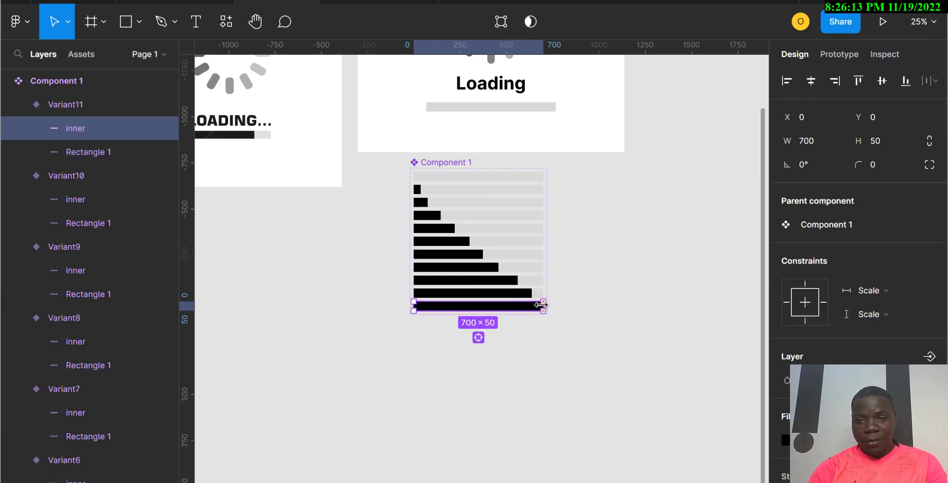
click(610, 340)
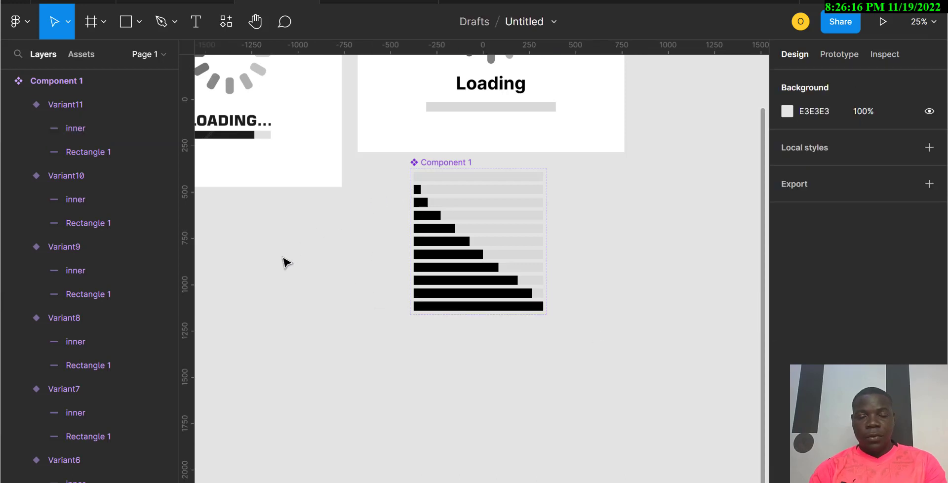
Step: Copy the bold Loading text beside the progress bar component and turn the copy into a component
scroll(391, 330, up, 3)
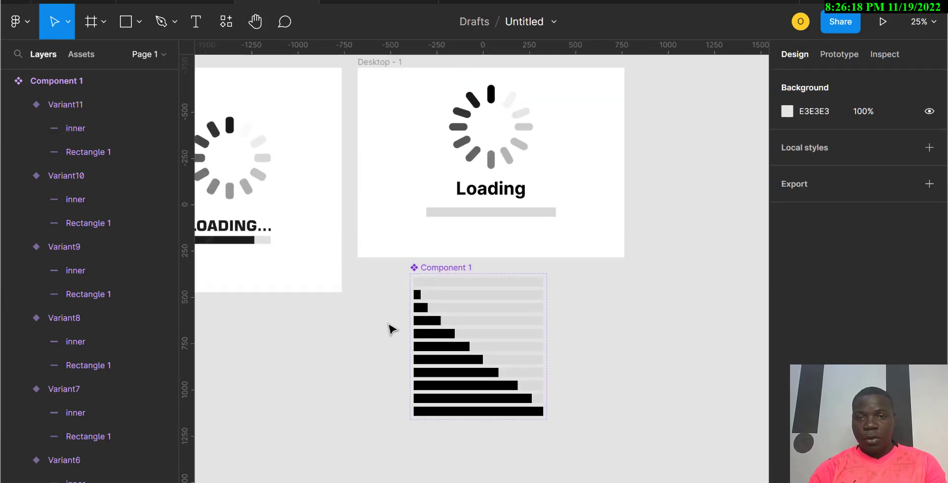
click(493, 198)
drag(493, 198, 613, 292)
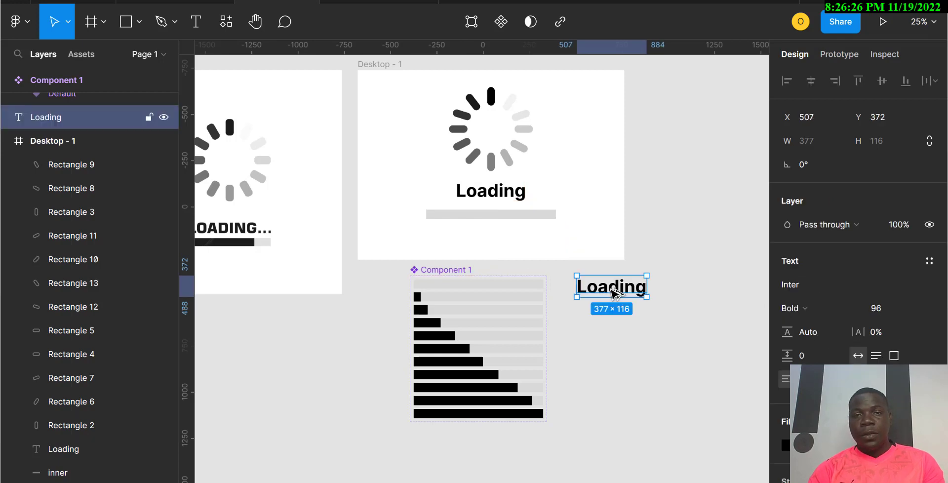
click(503, 23)
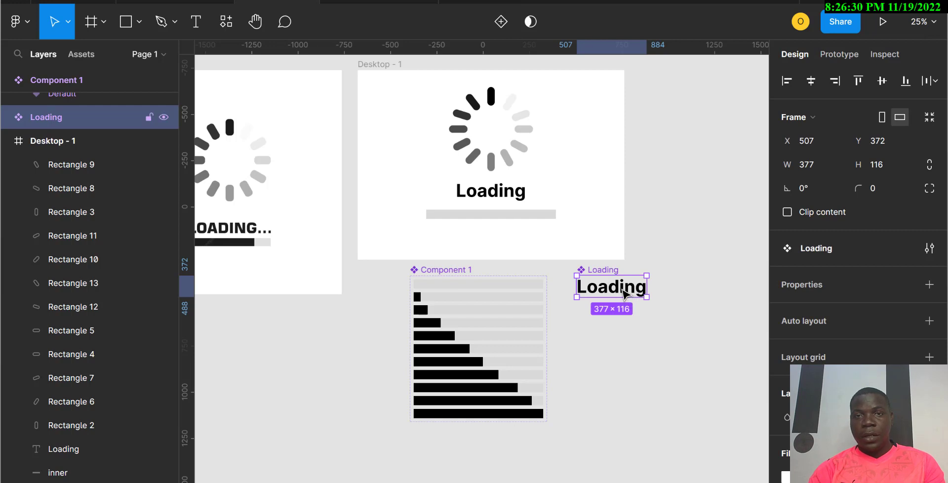
Step: Add a second variant of the Loading component and change its text to "Loading."
click(502, 23)
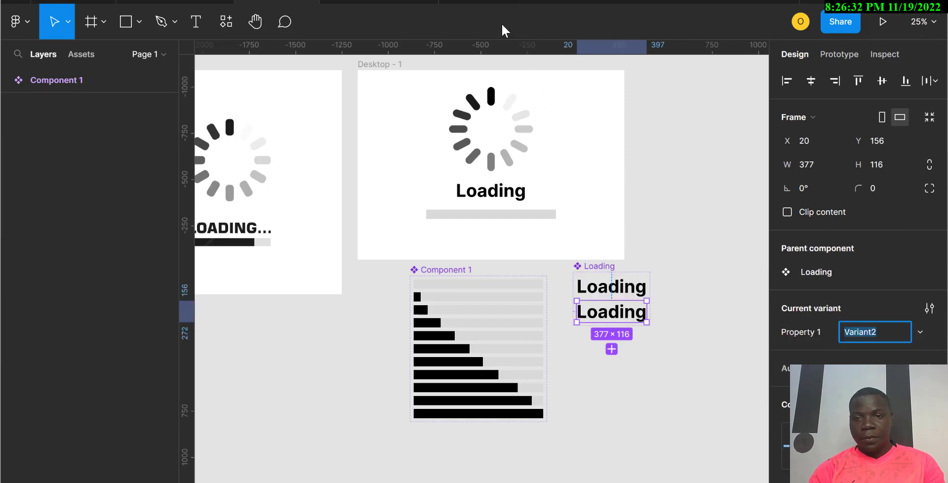
double_click(618, 326)
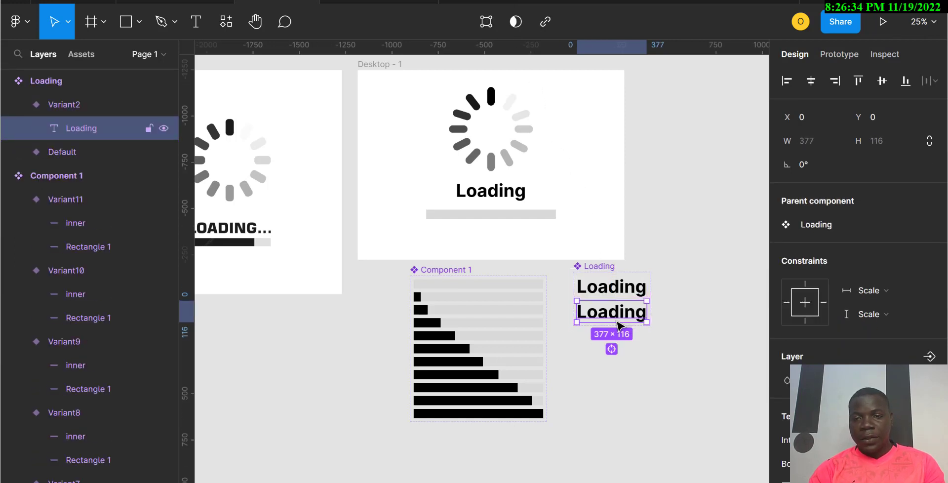
double_click(619, 324)
key(Right)
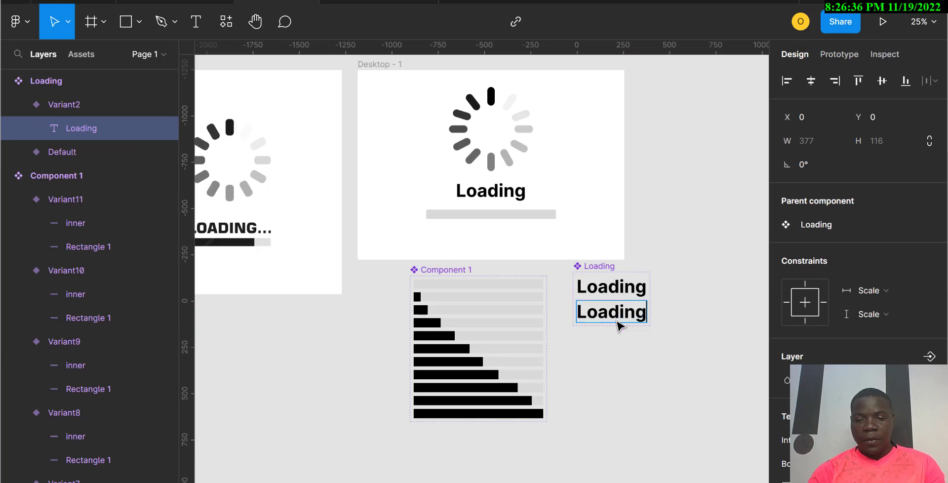
text(.)
key(Escape)
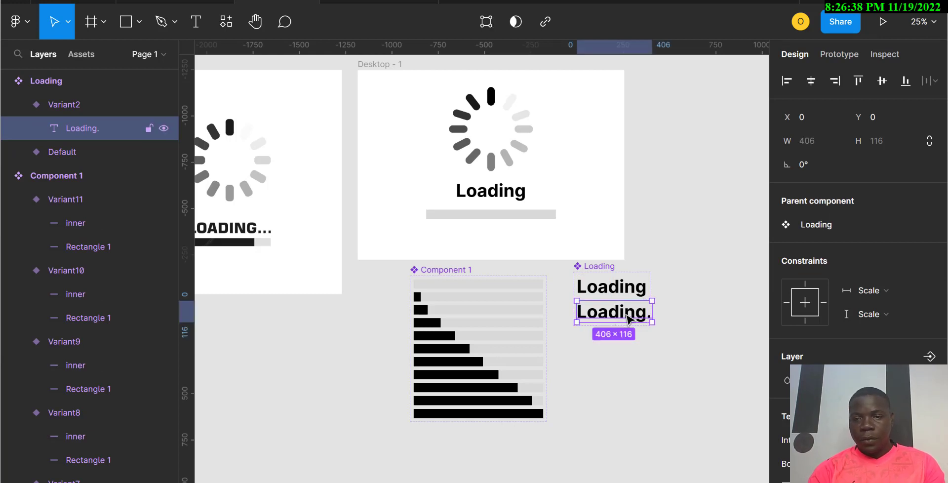
Step: Enlarge the Loading component set's frame to about 557 × 504
click(593, 266)
drag(650, 327, 676, 366)
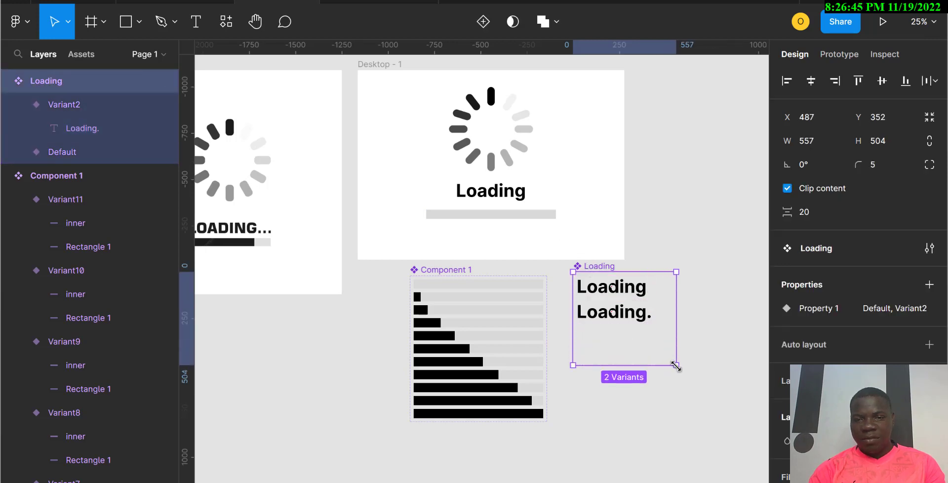
Step: Add Variant3 to the Loading component and change its text to "Loading.."
click(621, 318)
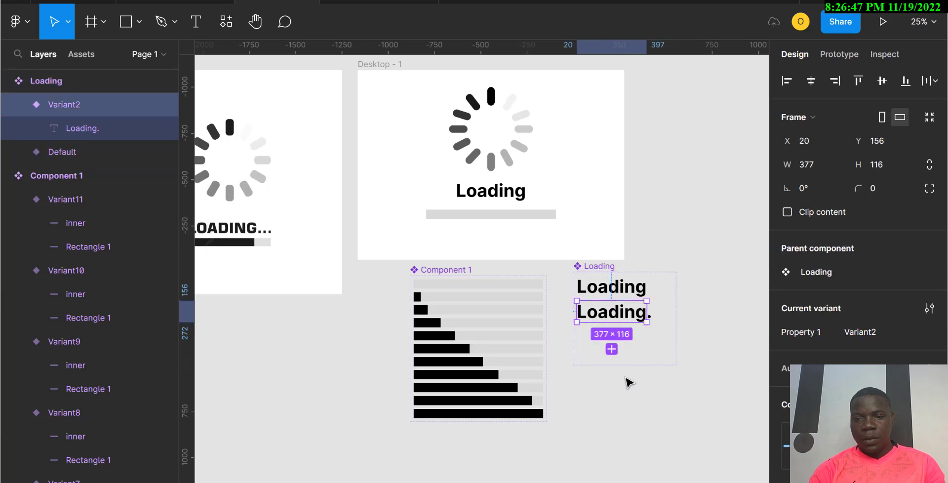
click(612, 349)
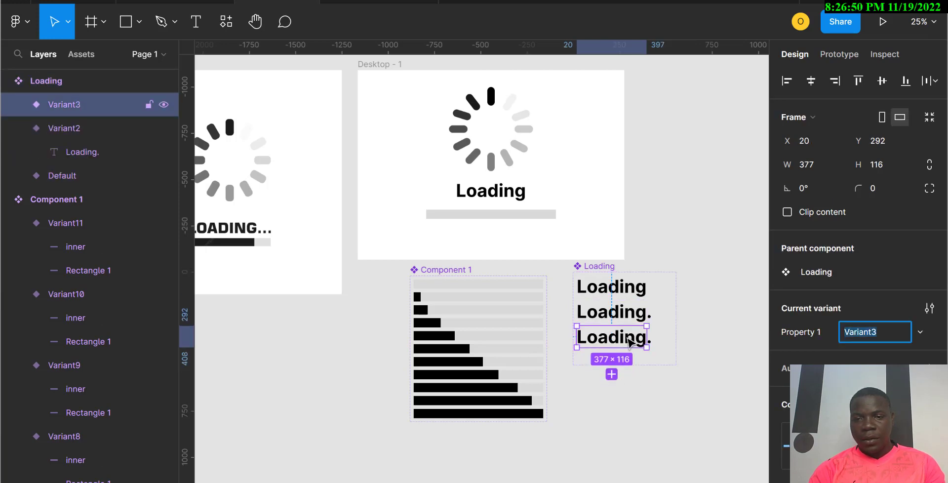
double_click(647, 341)
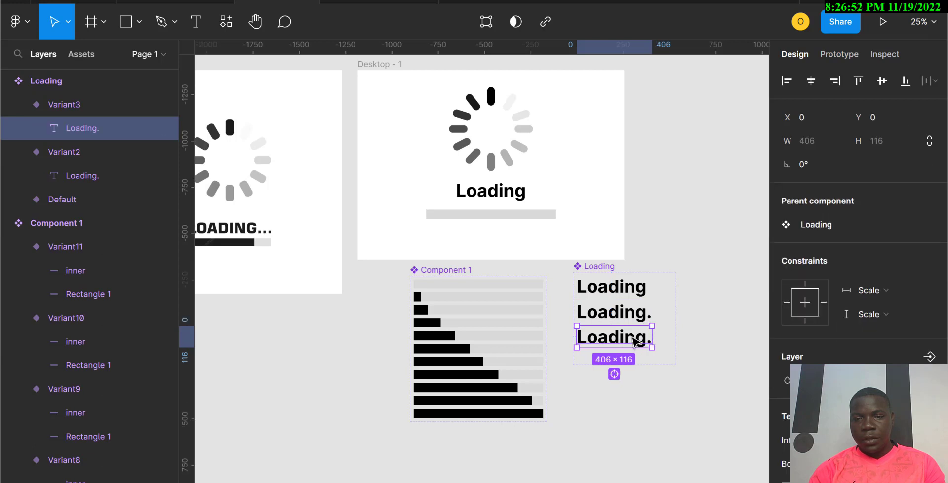
double_click(632, 336)
key(Right)
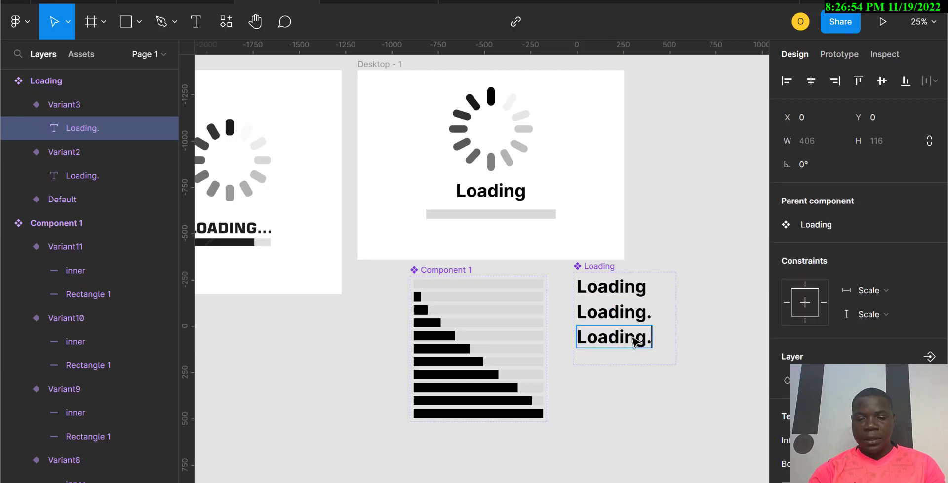
text(.)
key(Escape)
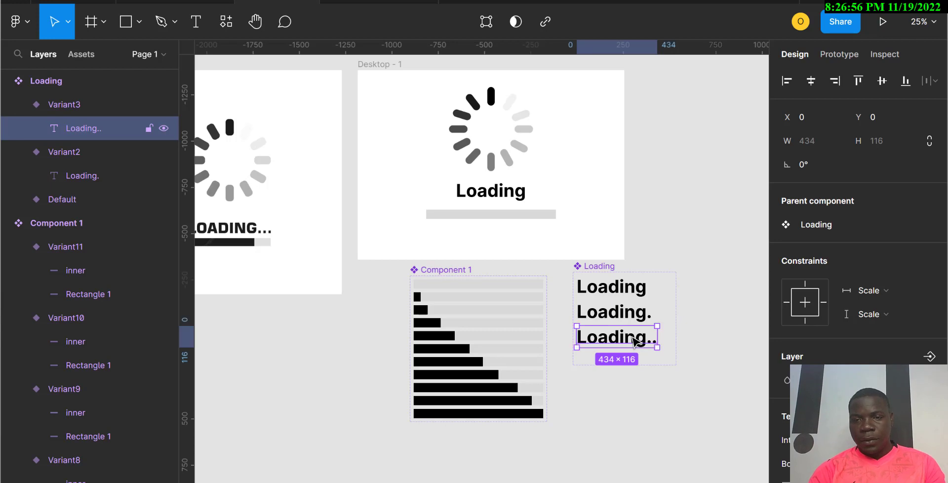
click(684, 448)
Step: Add Variant4 to the Loading component and change its text to "Loading..."
click(622, 336)
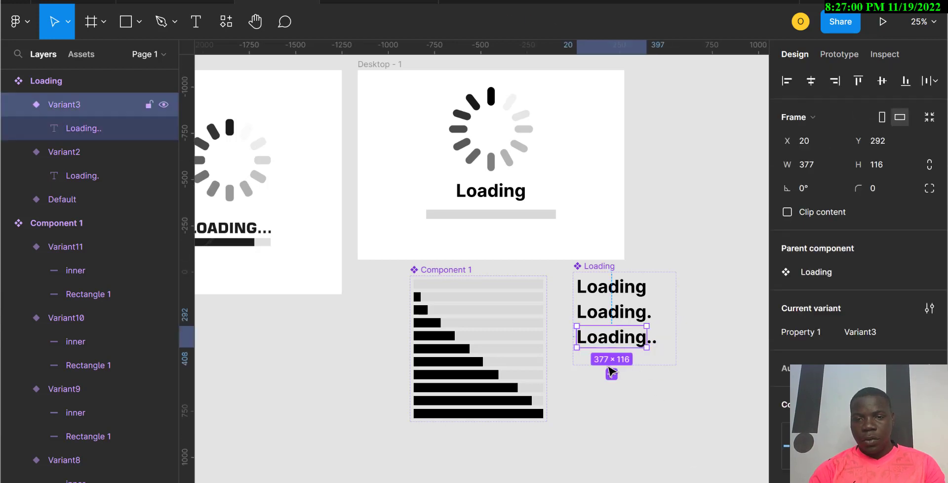
click(611, 374)
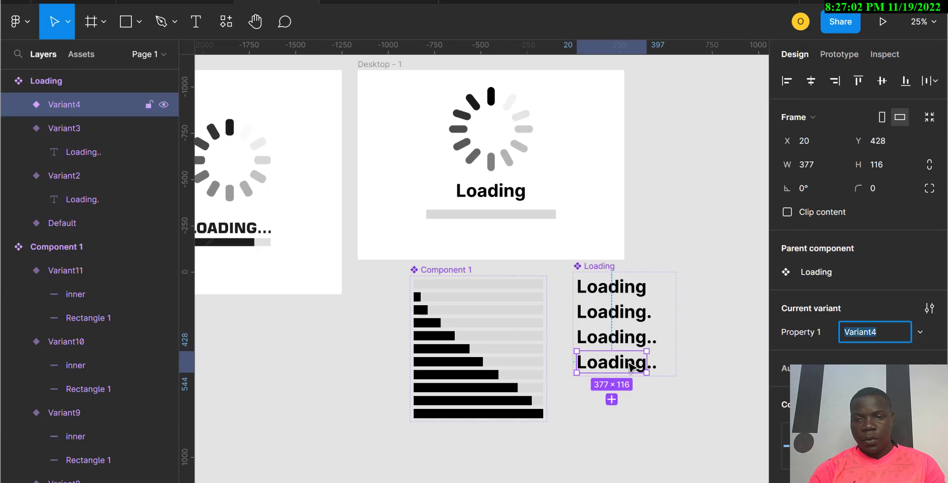
double_click(631, 364)
double_click(631, 365)
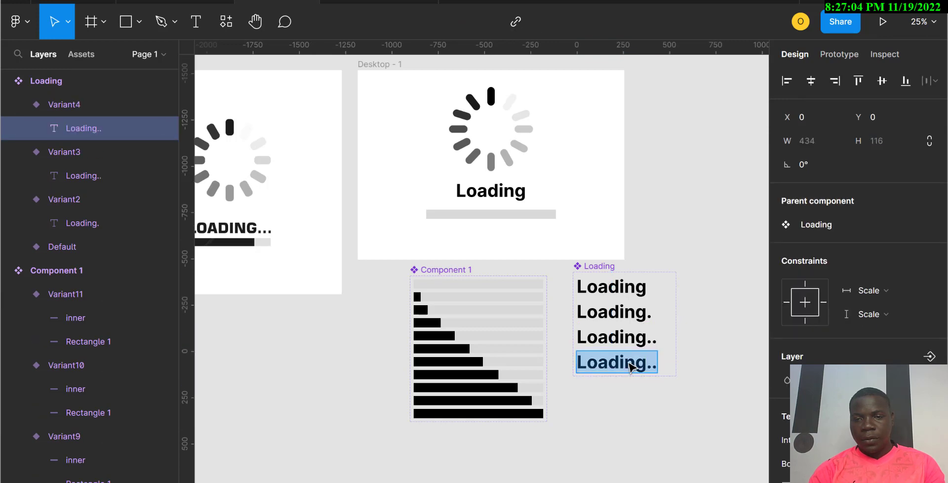
click(631, 366)
text(.)
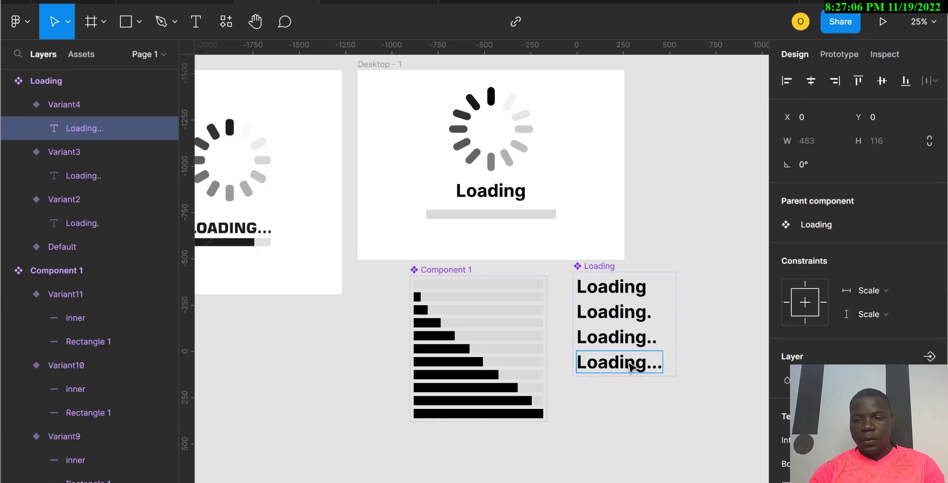
key(Escape)
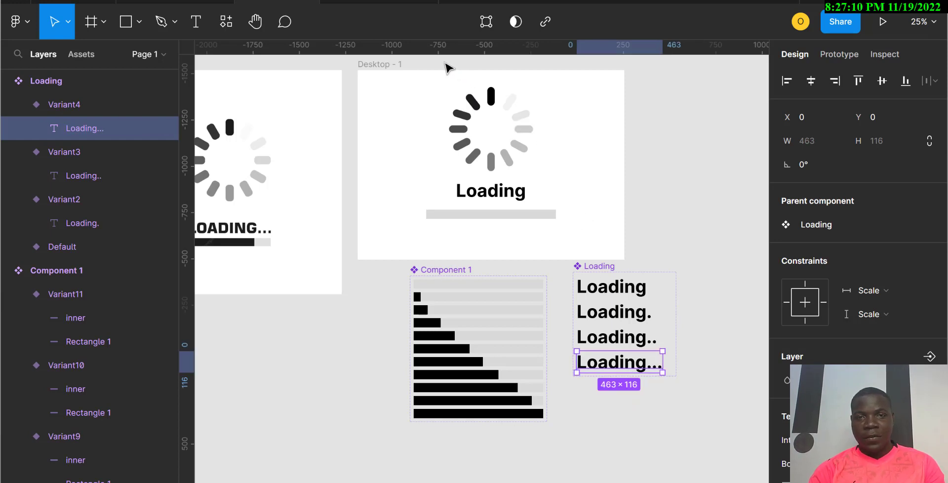
Step: Group the spinner bars inside Desktop - 1 and place a copy of the group outside the frame
drag(440, 61, 531, 158)
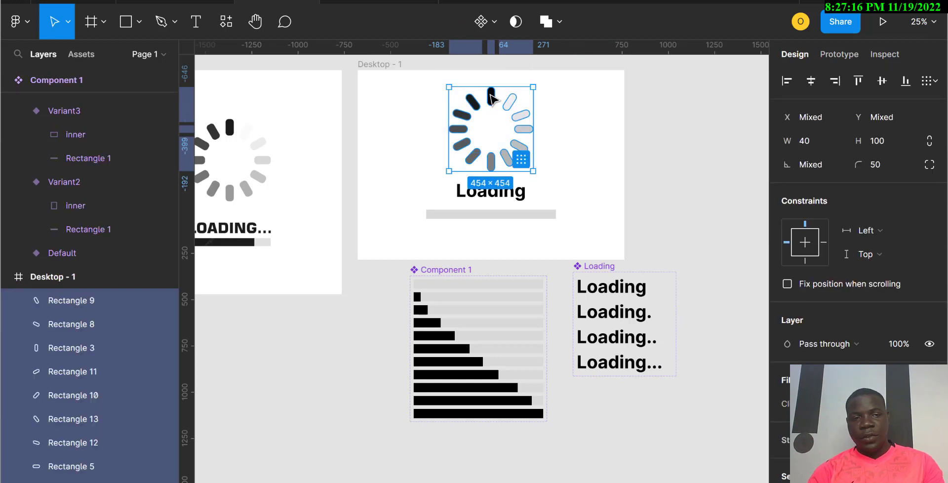
key(ctrl+g)
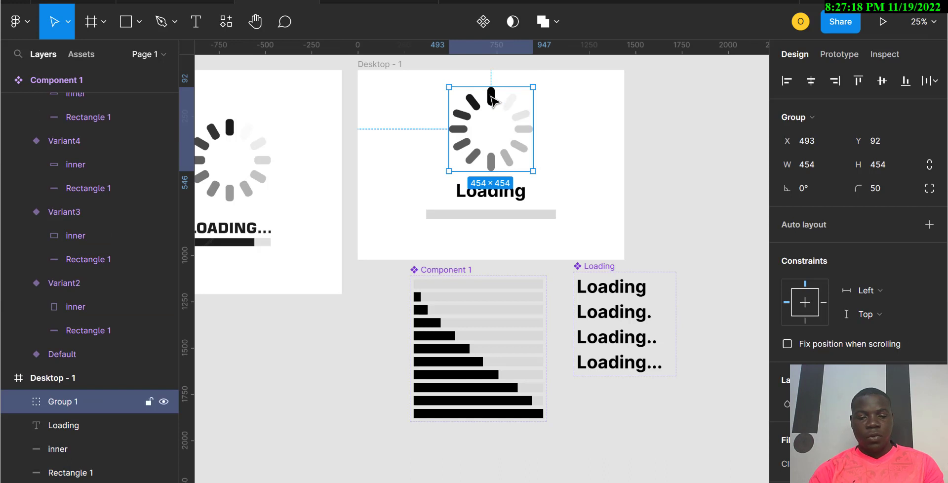
drag(495, 101, 298, 313)
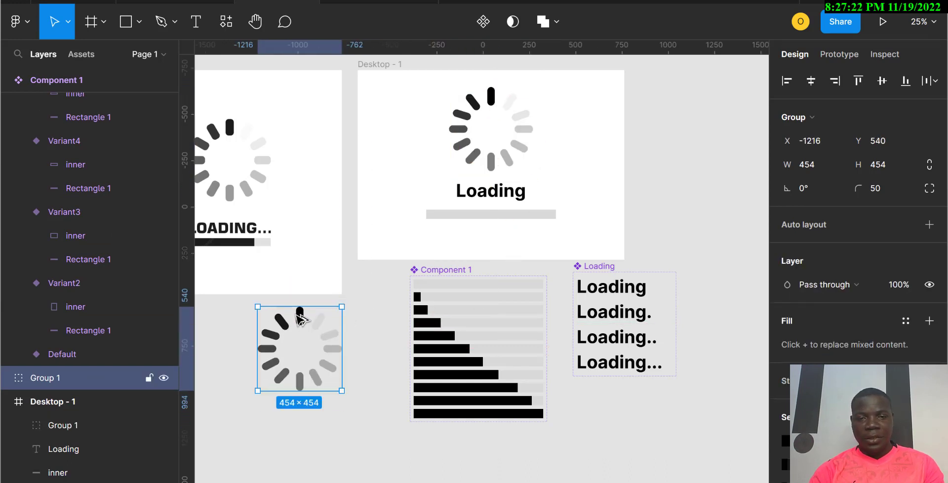
scroll(298, 314, down, 1)
scroll(298, 318, left, 5)
scroll(300, 320, right, 3)
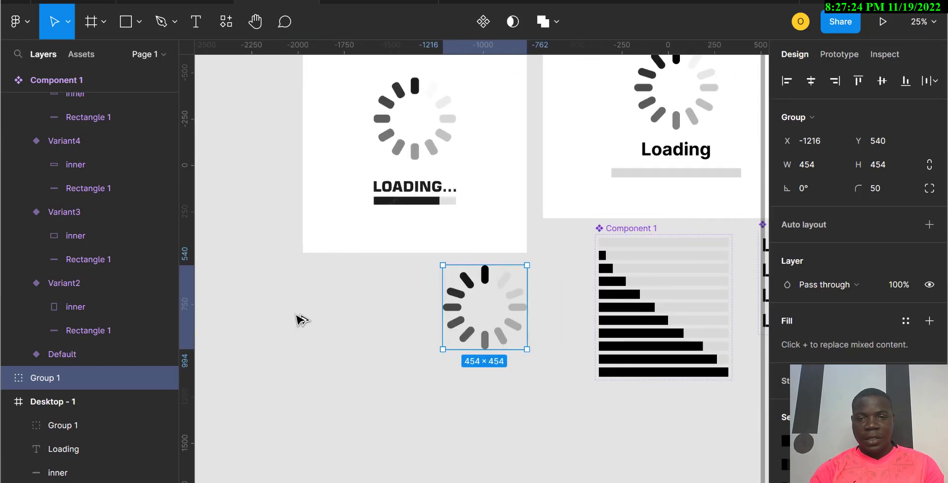
scroll(300, 319, down, 4)
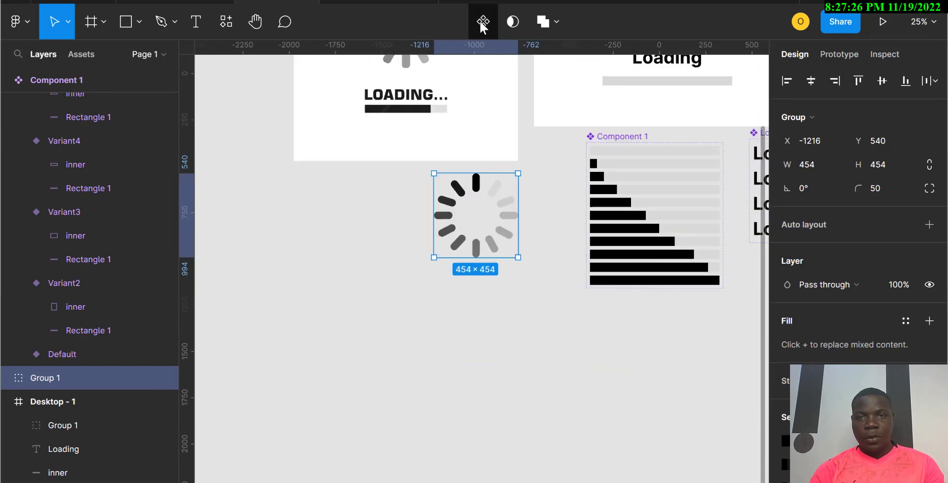
Step: Turn the copied spinner group into a component and move it left of the other component sets
click(482, 22)
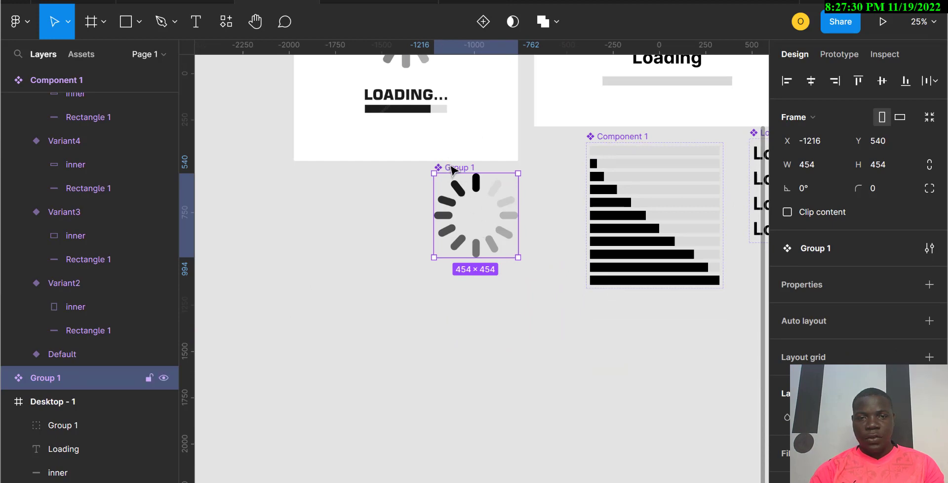
drag(451, 169, 267, 179)
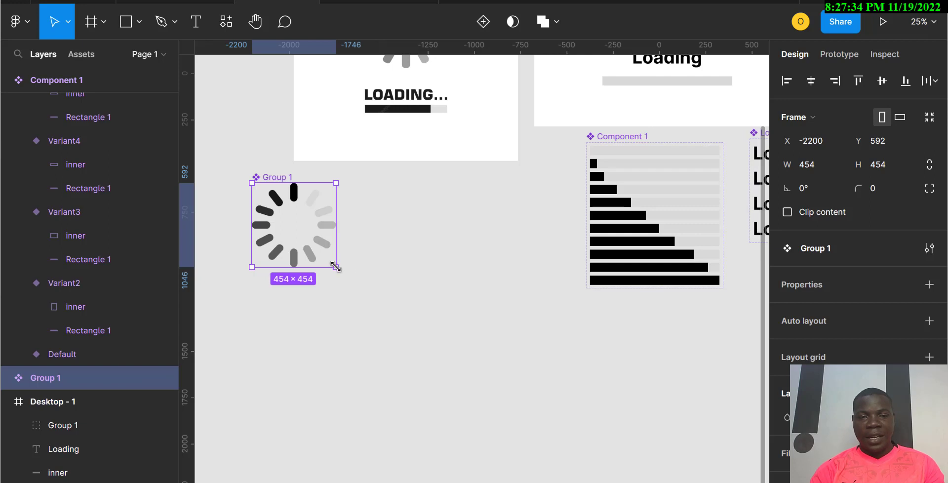
drag(466, 365, 525, 415)
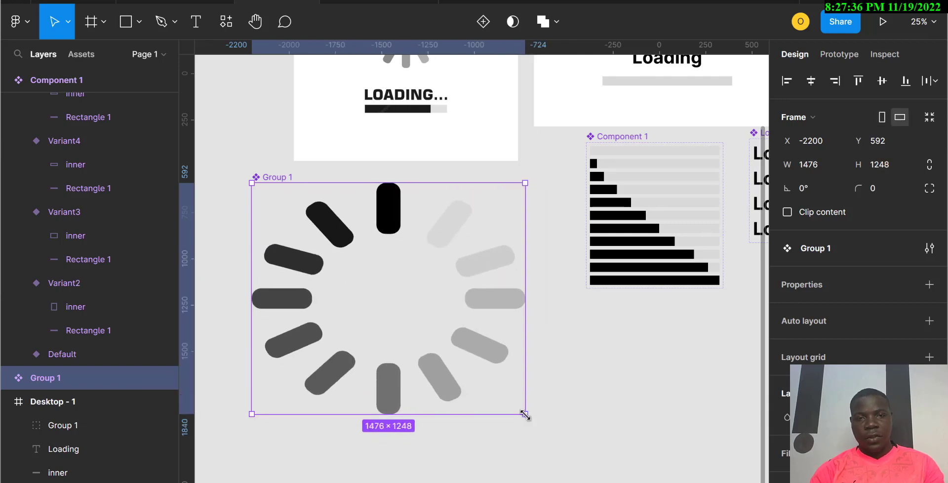
key(ctrl+z)
Step: Select all the spinner bars inside the component and group them into a nested group
double_click(269, 216)
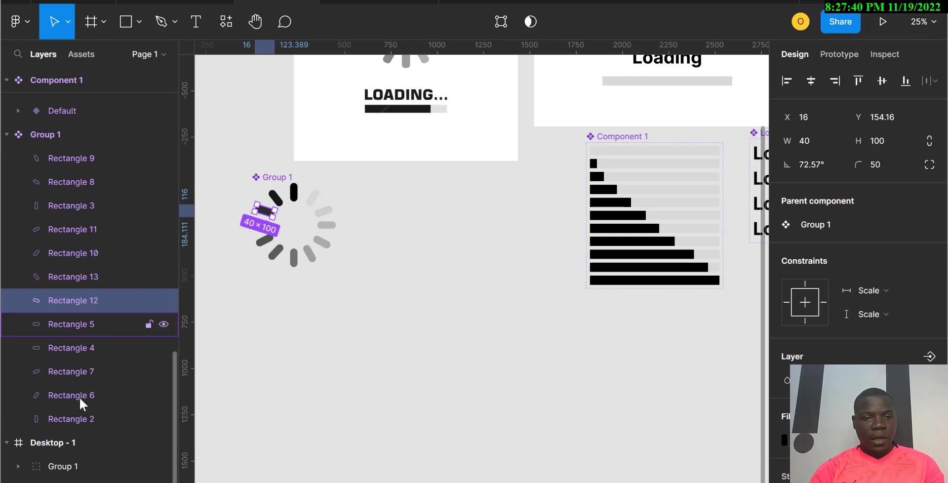
click(69, 421)
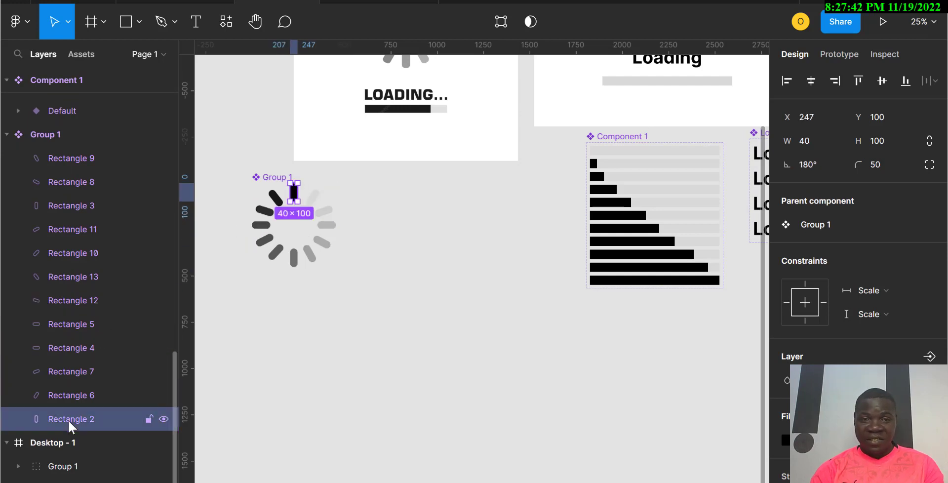
shift+click(61, 165)
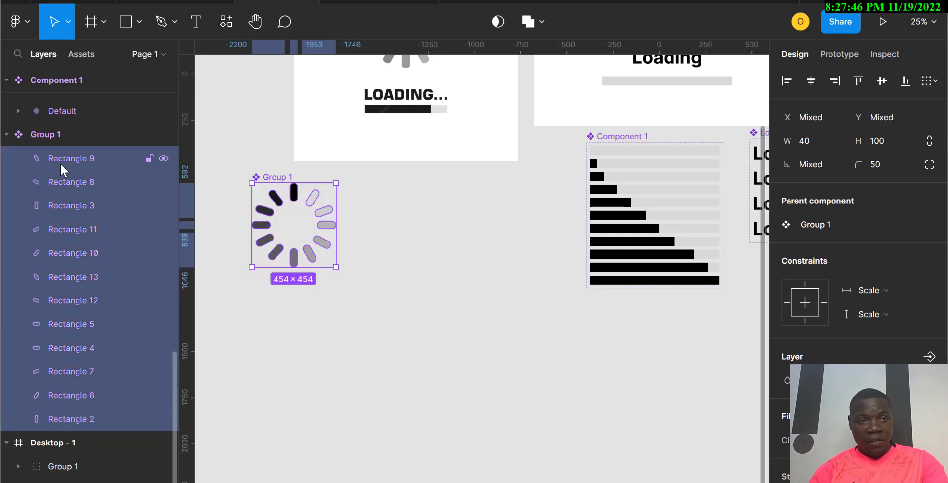
key(ctrl+g)
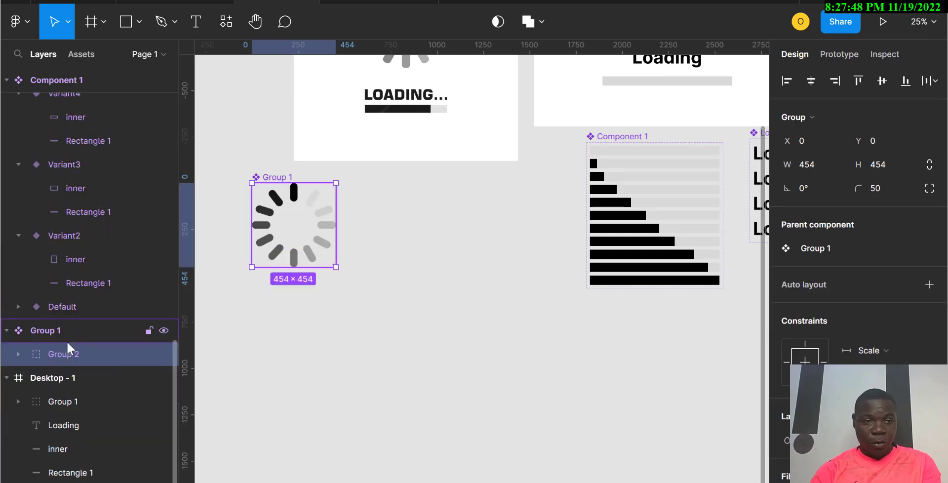
Step: Add a second variant to the spinner component and rotate its bar group to -30°
click(56, 339)
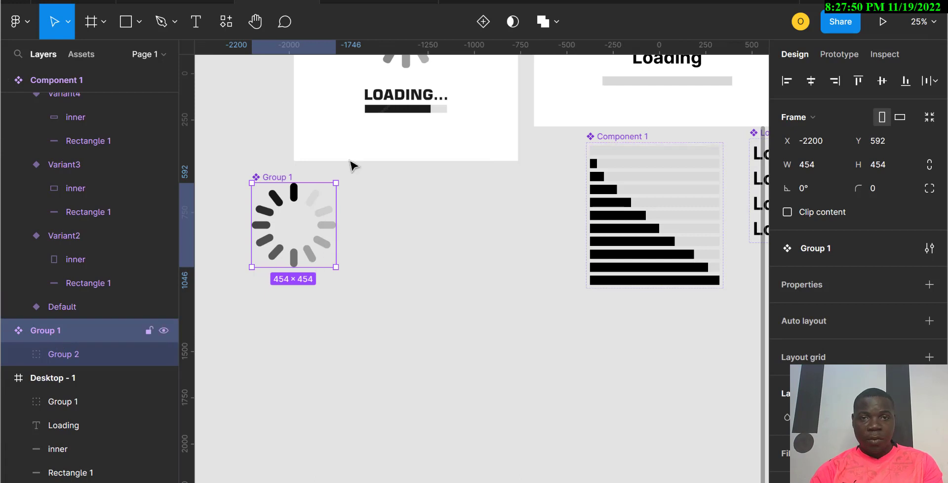
click(482, 25)
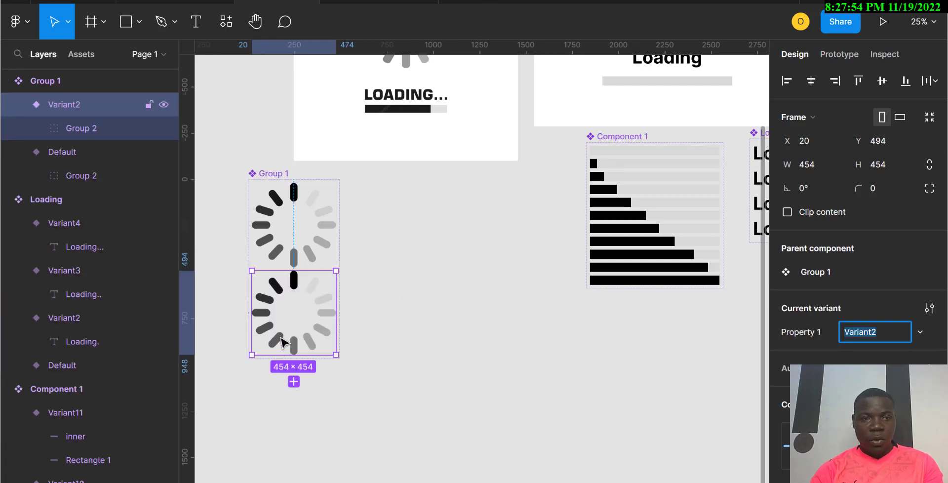
click(85, 132)
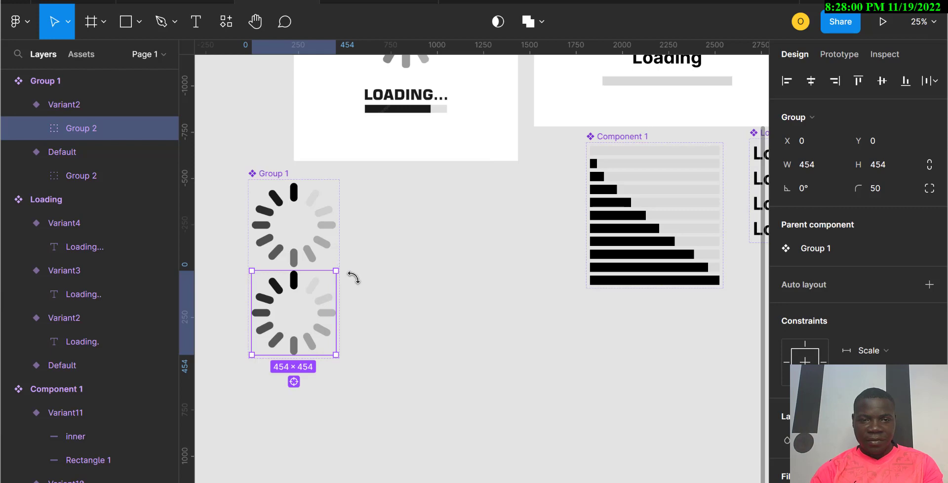
drag(353, 277, 366, 298)
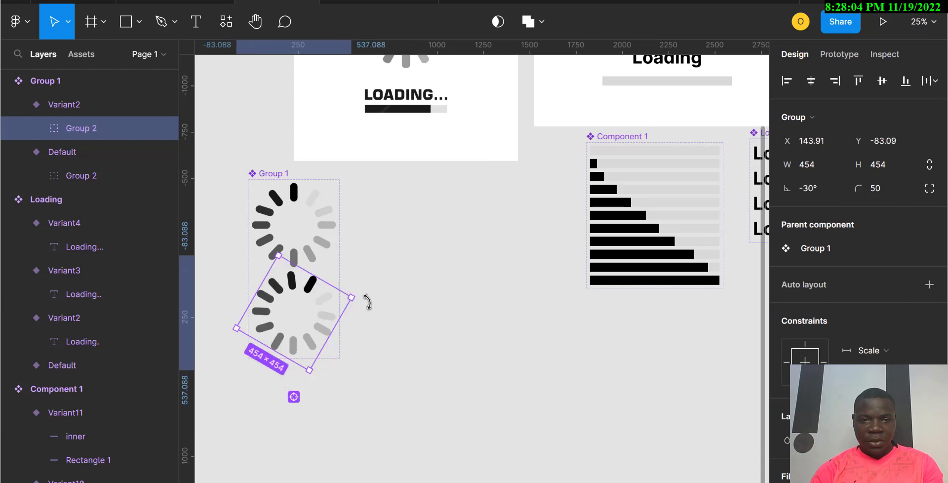
drag(370, 307, 370, 306)
click(383, 414)
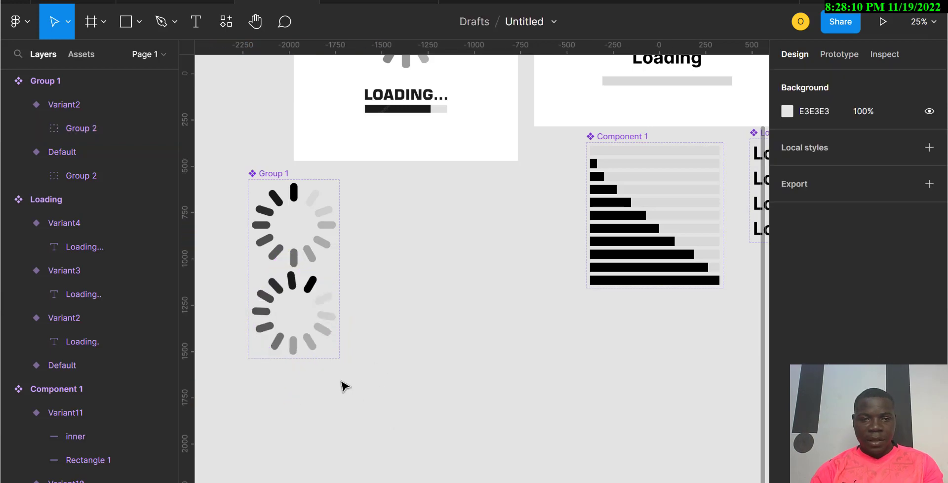
Step: Add Variant3 to the spinner component and rotate its bar group to about -65°
click(305, 340)
click(298, 382)
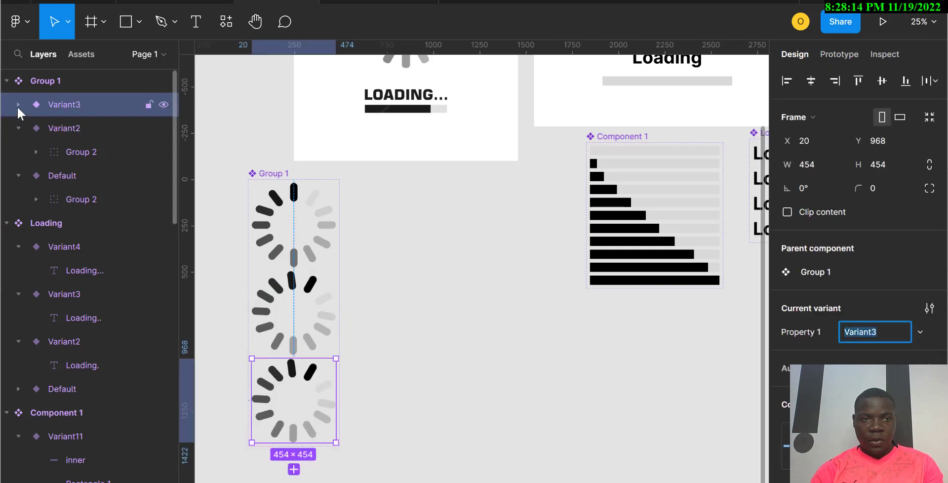
click(18, 104)
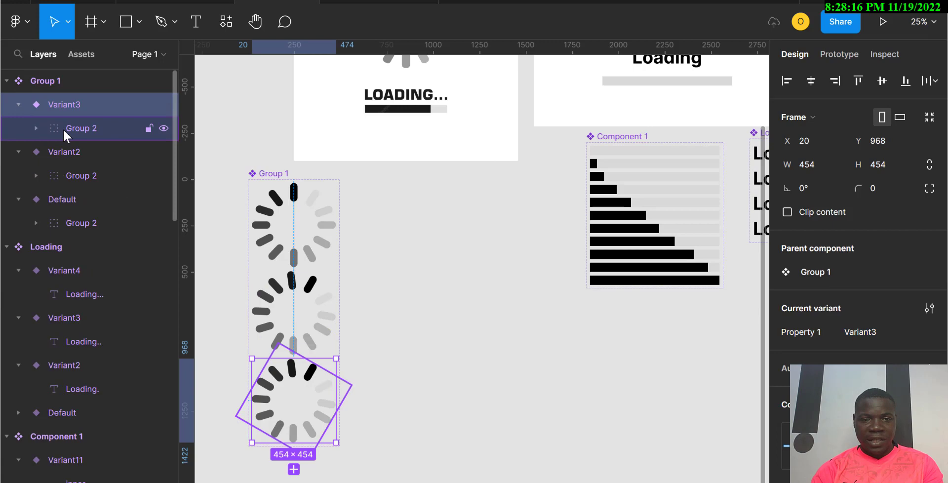
click(63, 128)
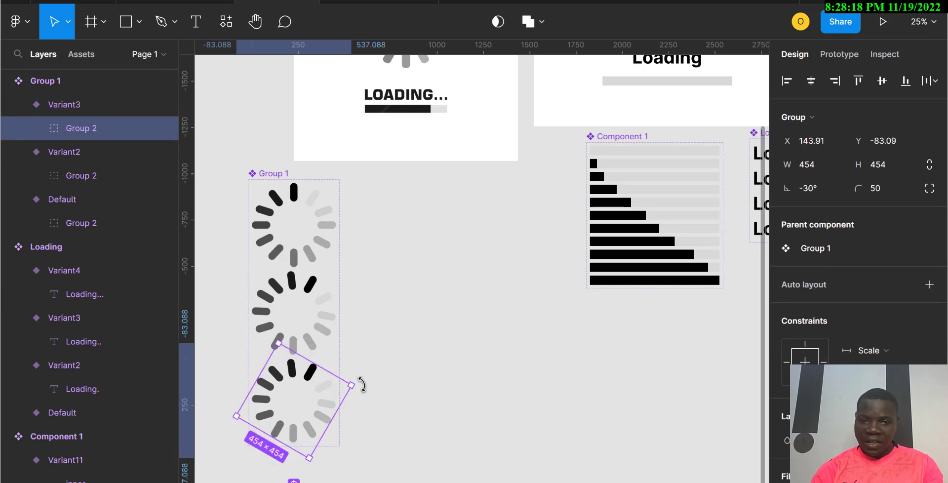
drag(370, 399, 385, 436)
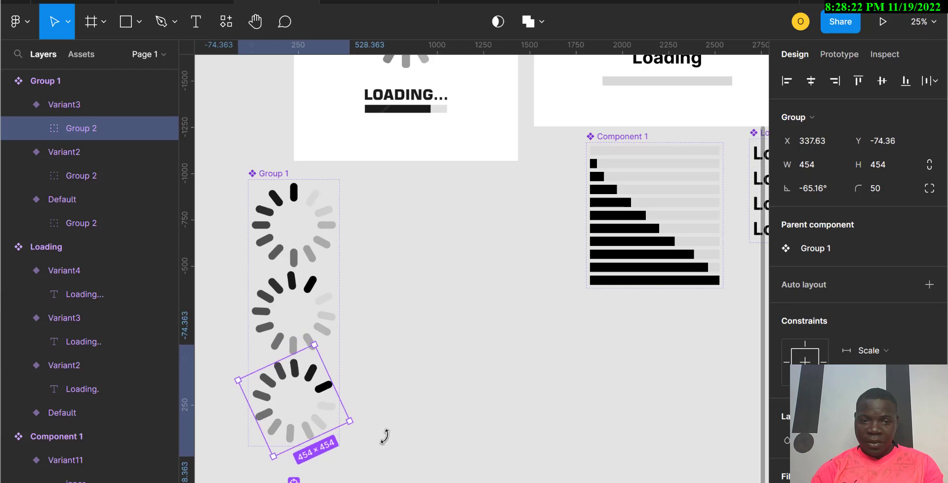
scroll(440, 386, down, 2)
scroll(440, 386, left, 1)
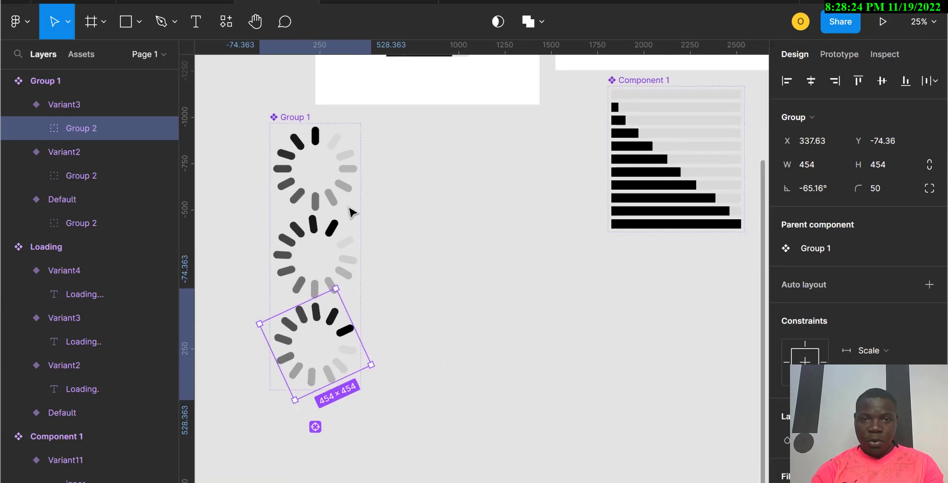
Step: Enlarge the spinner component set's frame to about 1458 × 1724
click(286, 118)
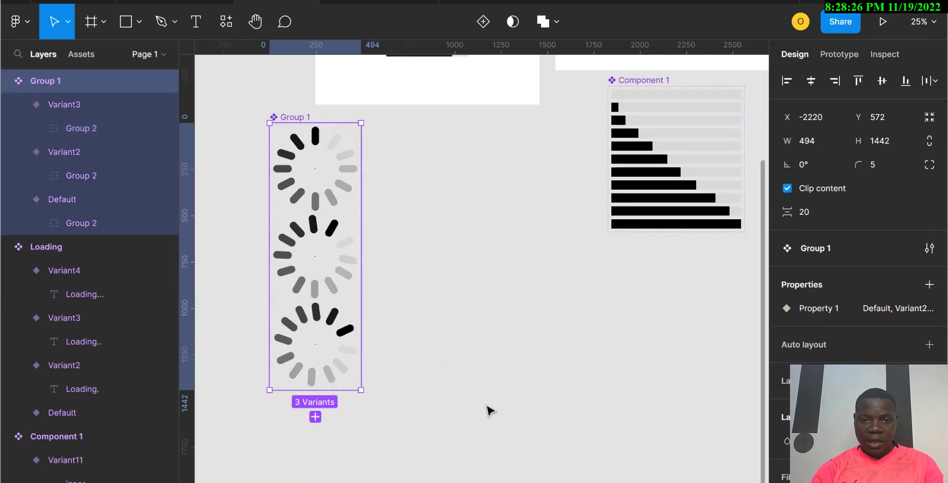
drag(361, 390, 540, 442)
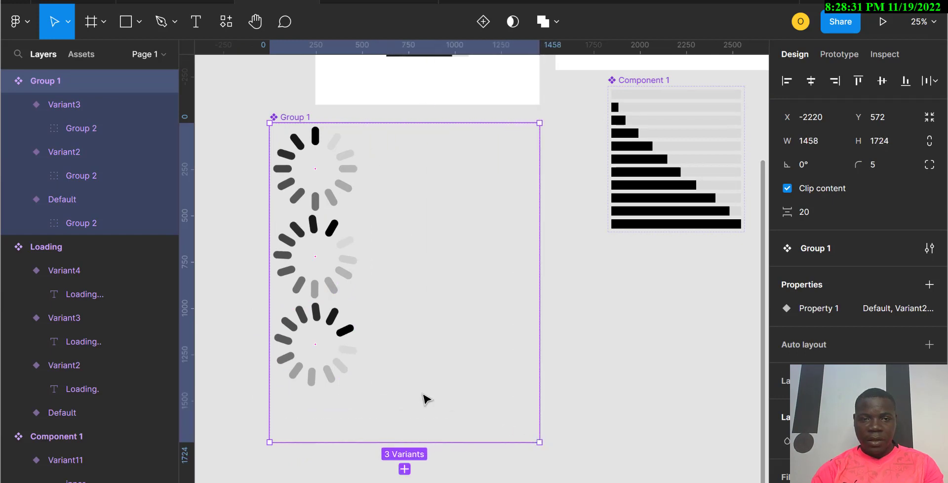
Step: Add Variant4 to the spinner component and rotate its bar group to about -110°
click(303, 341)
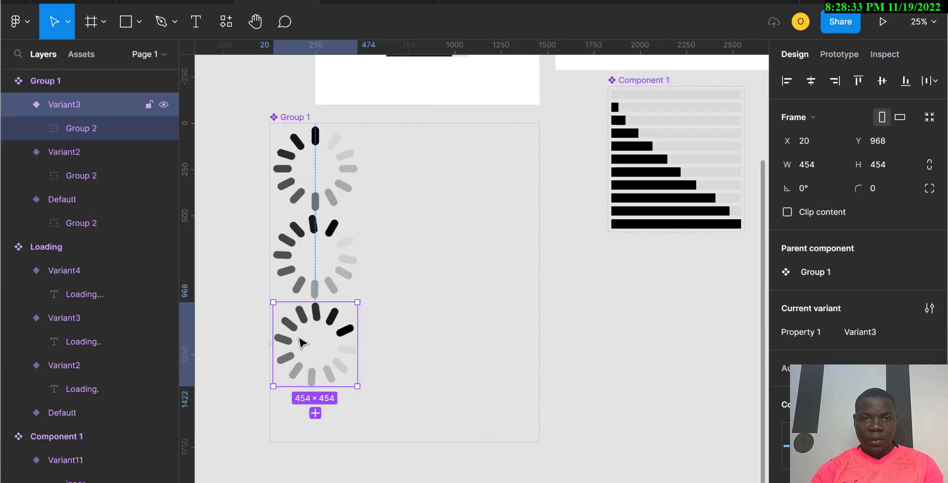
click(316, 414)
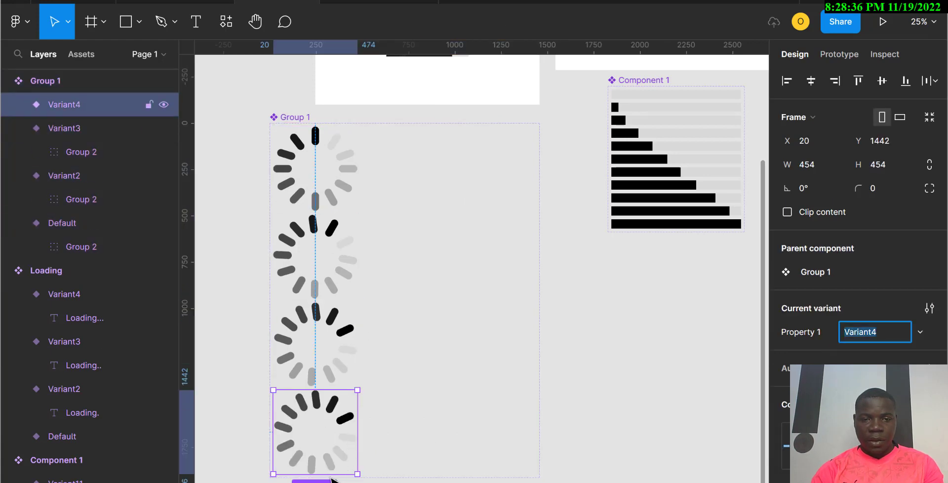
scroll(331, 457, down, 3)
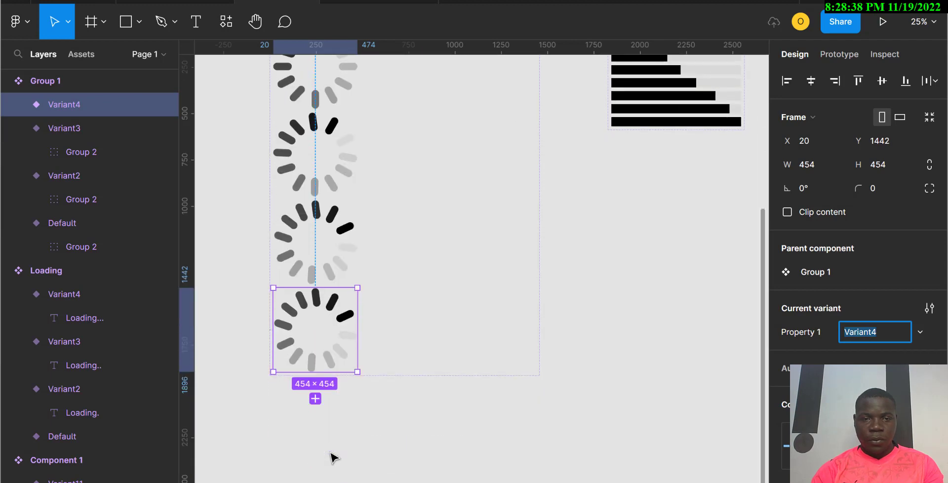
click(17, 104)
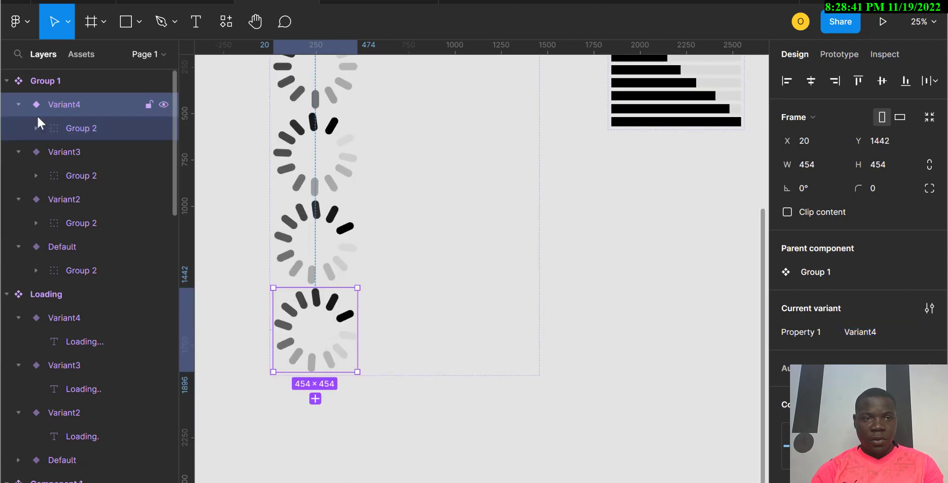
click(84, 131)
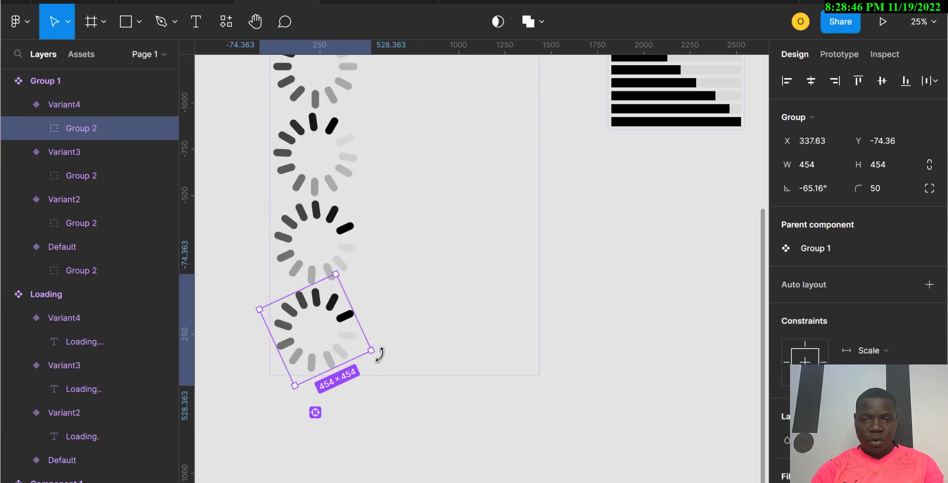
drag(379, 354, 361, 434)
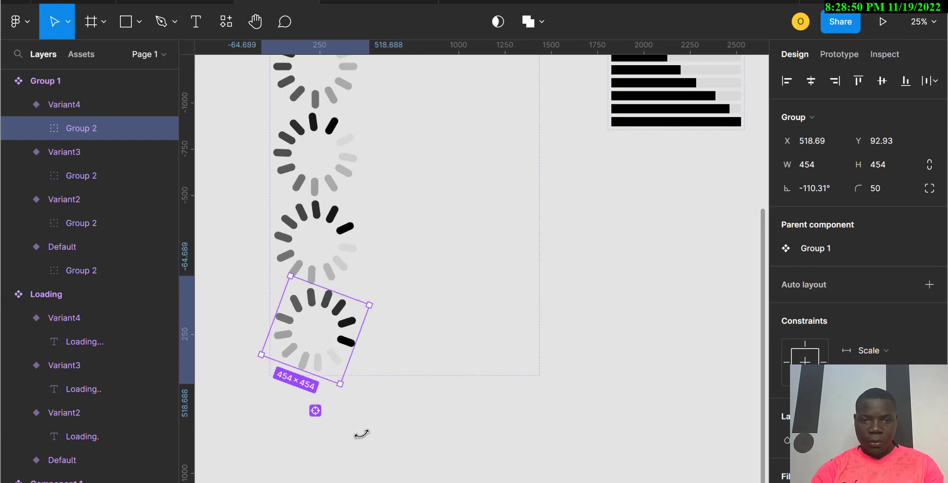
key(ctrl+z)
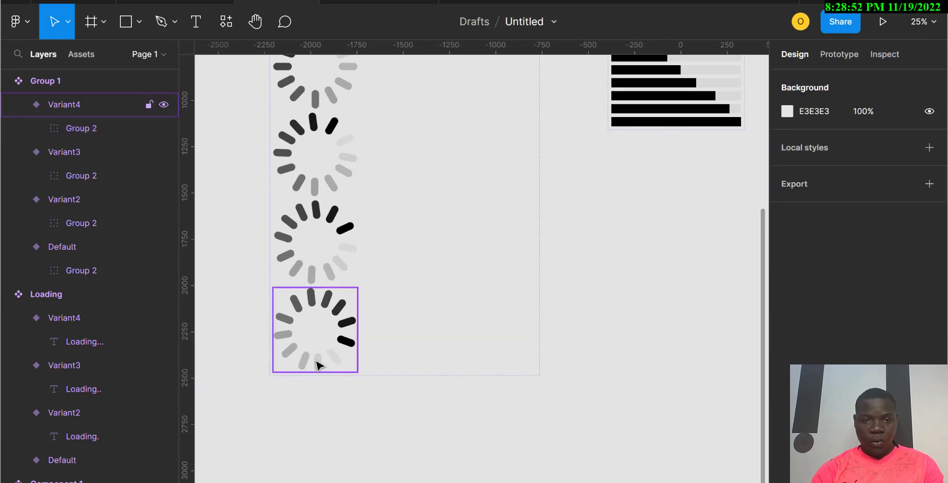
Step: Add Variant5 to the spinner component and move it beside the default variant
click(318, 365)
click(315, 399)
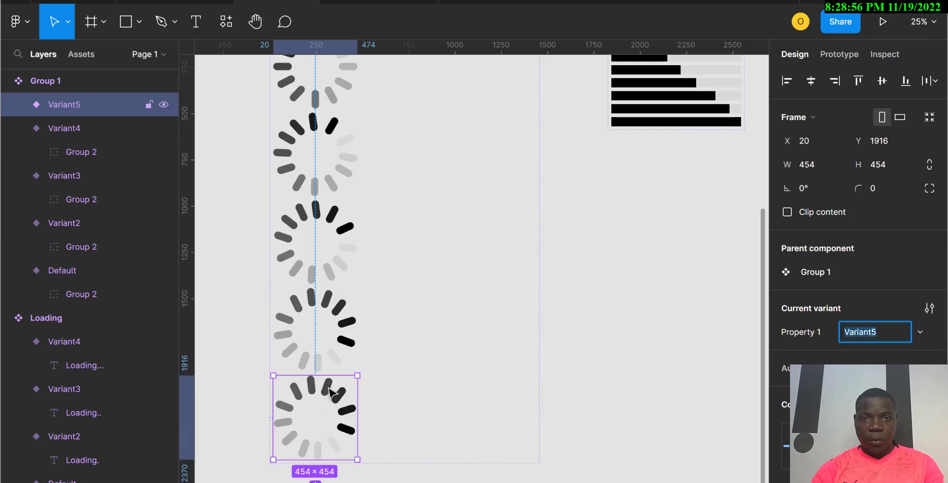
drag(330, 392, 451, 280)
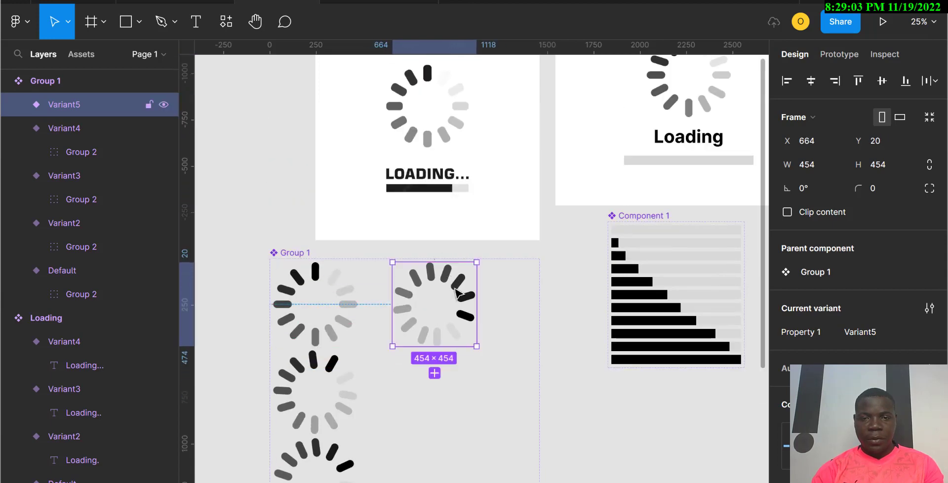
Step: Rotate Variant5's bar group a further step clockwise
click(16, 104)
click(79, 126)
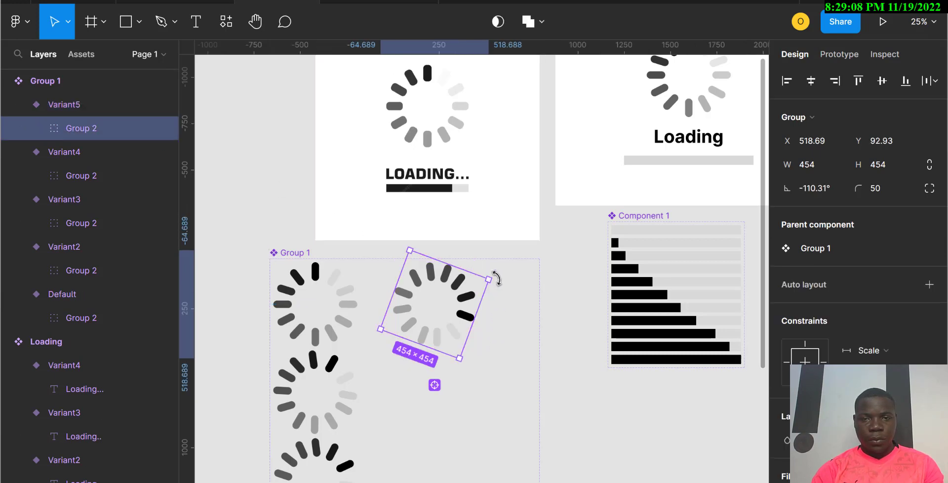
drag(496, 278, 513, 321)
click(499, 407)
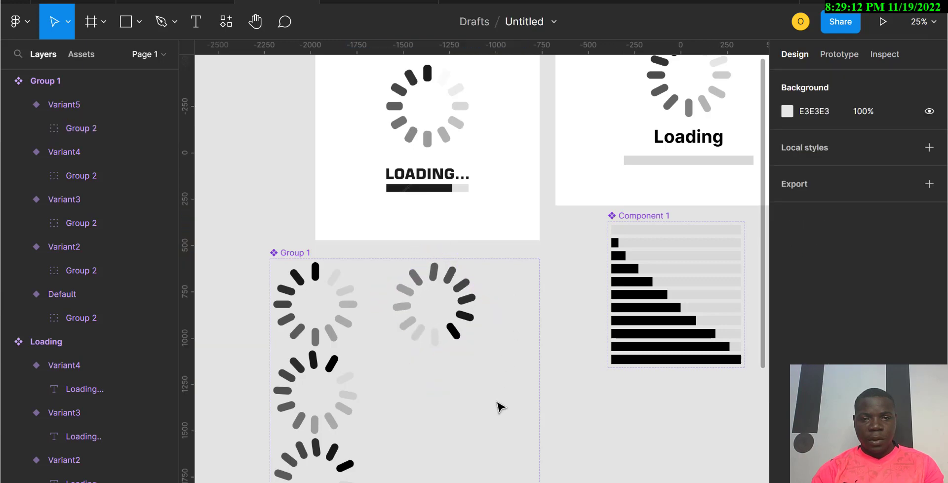
Step: Add Variant6 to the spinner component and move it below Variant5
click(450, 332)
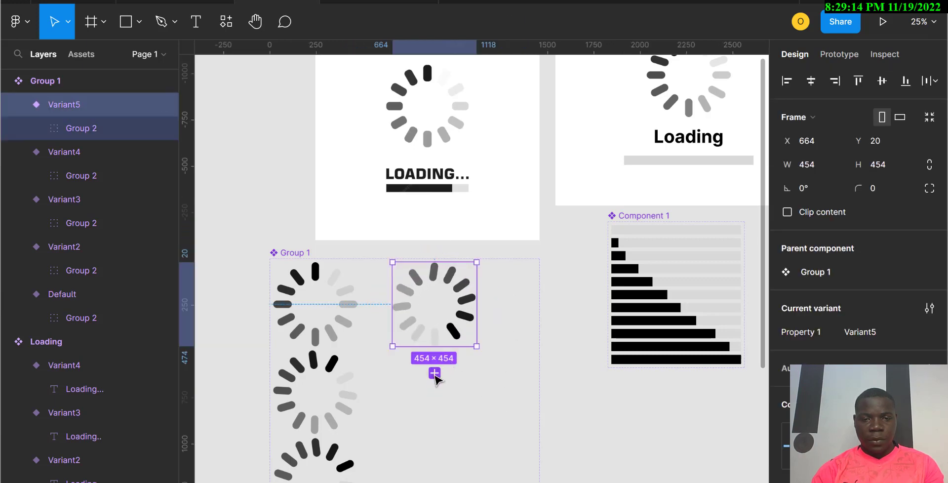
click(435, 374)
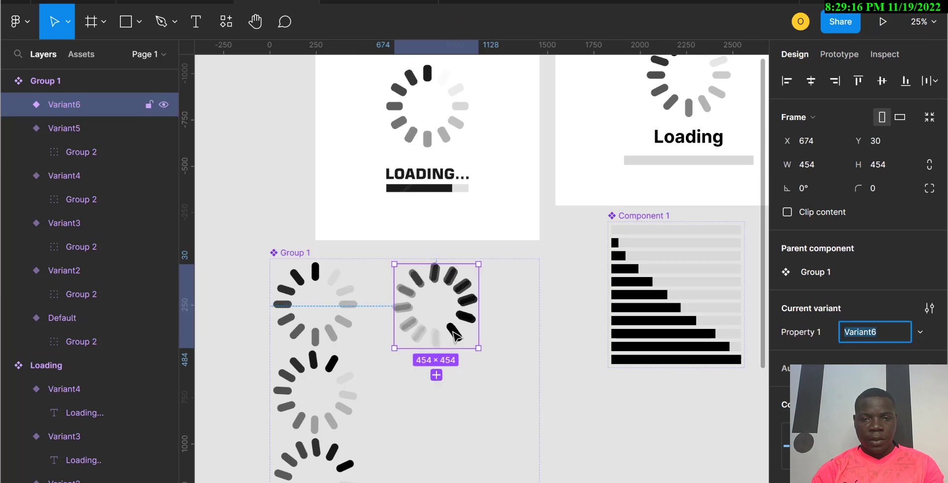
drag(455, 336, 457, 426)
scroll(457, 426, down, 3)
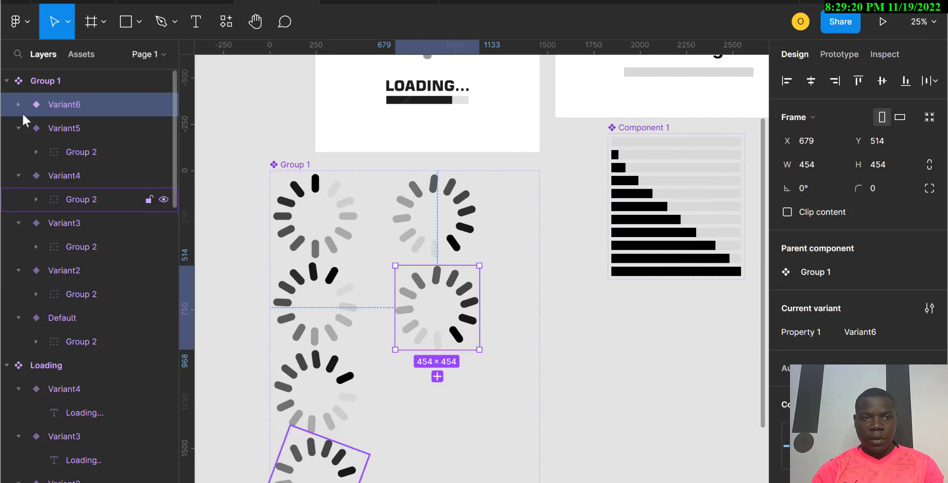
Step: Rotate Variant6's bar group to about -179° so the bars advance another step
click(19, 105)
click(85, 130)
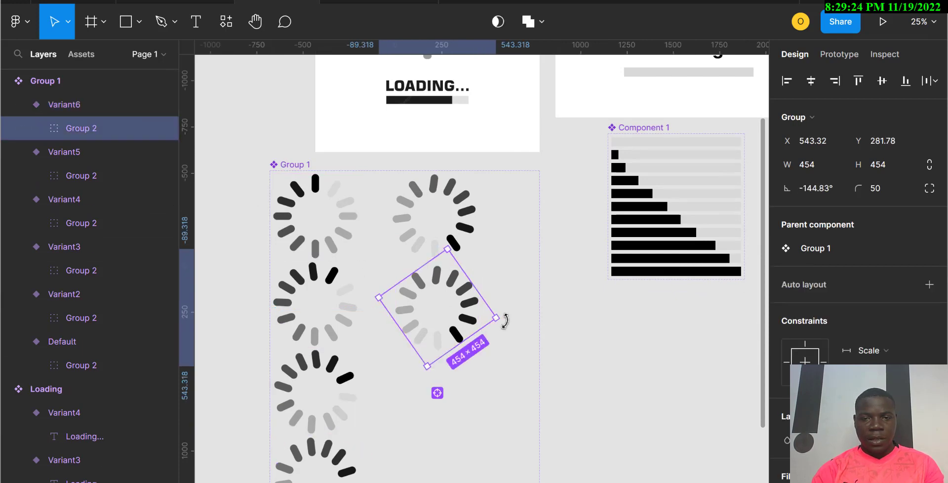
drag(505, 321, 504, 373)
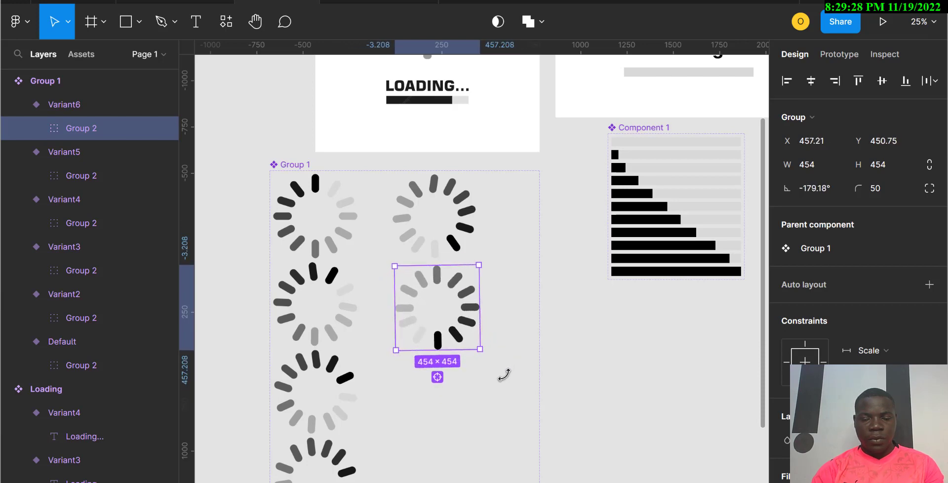
scroll(504, 375, down, 3)
click(506, 381)
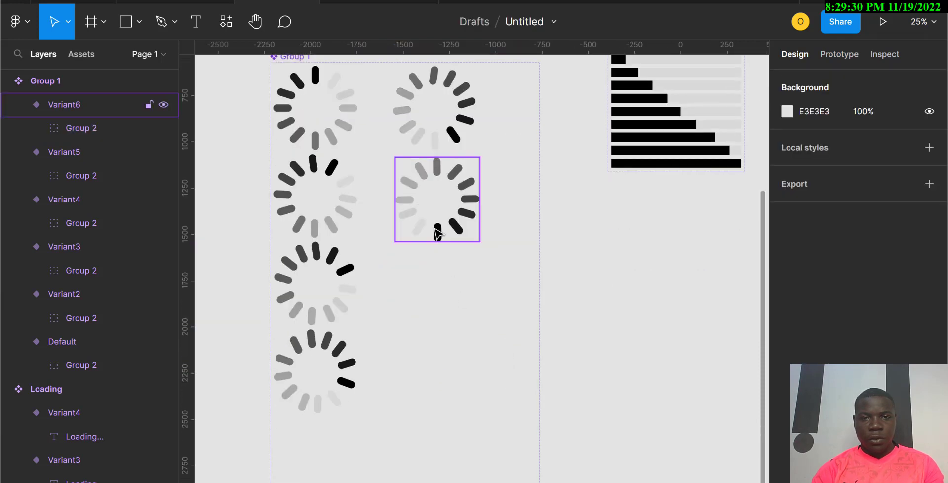
click(437, 232)
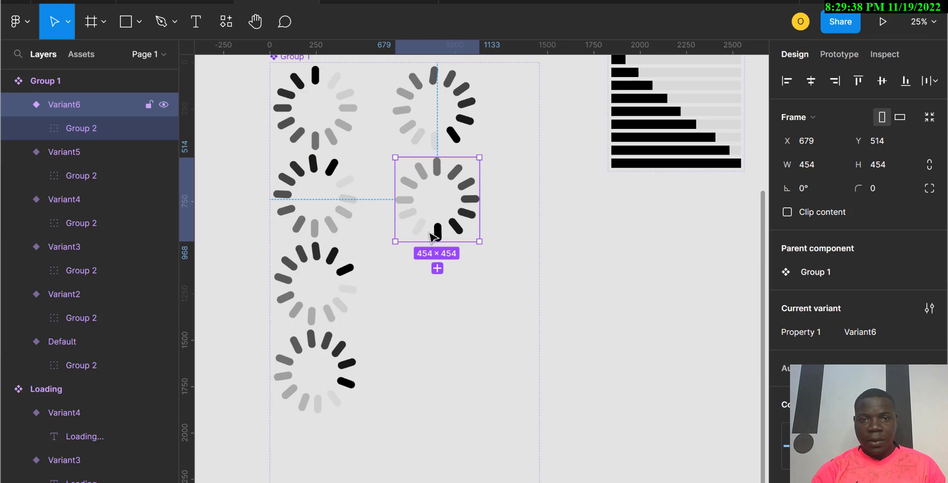
Step: Add Variant7 to the spinner component and move it below Variant6
click(438, 268)
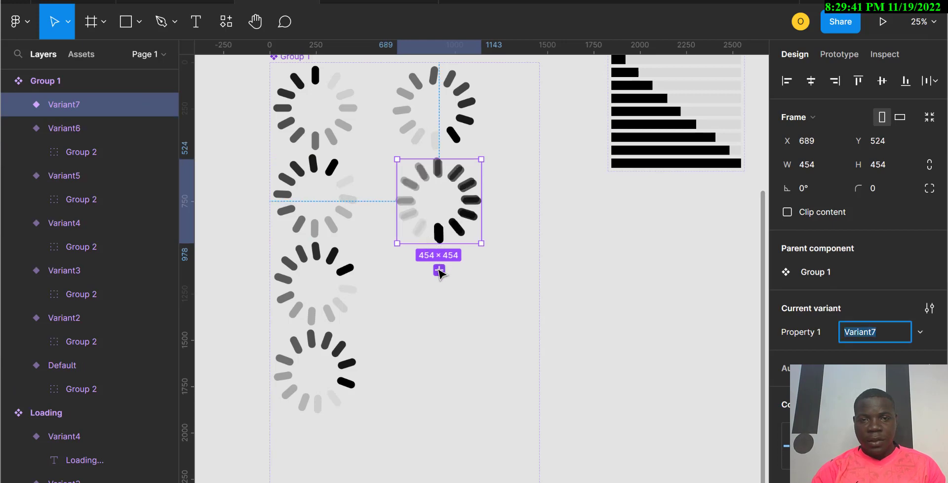
drag(441, 239, 439, 337)
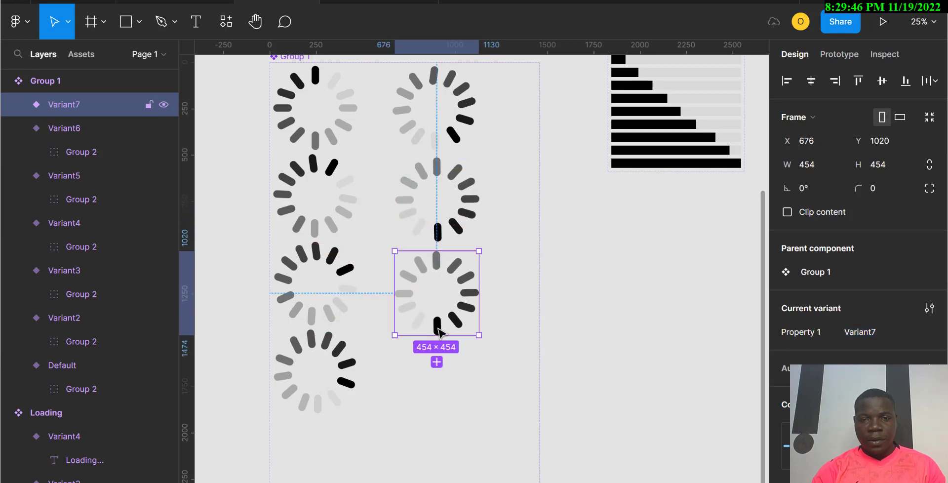
Step: Rotate Variant7's bar group to about 131° so the bars advance another step
click(17, 105)
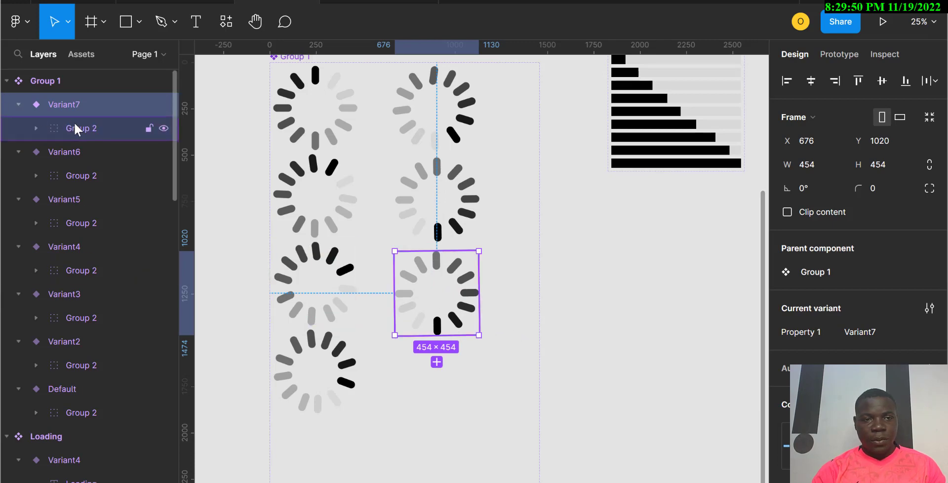
click(102, 134)
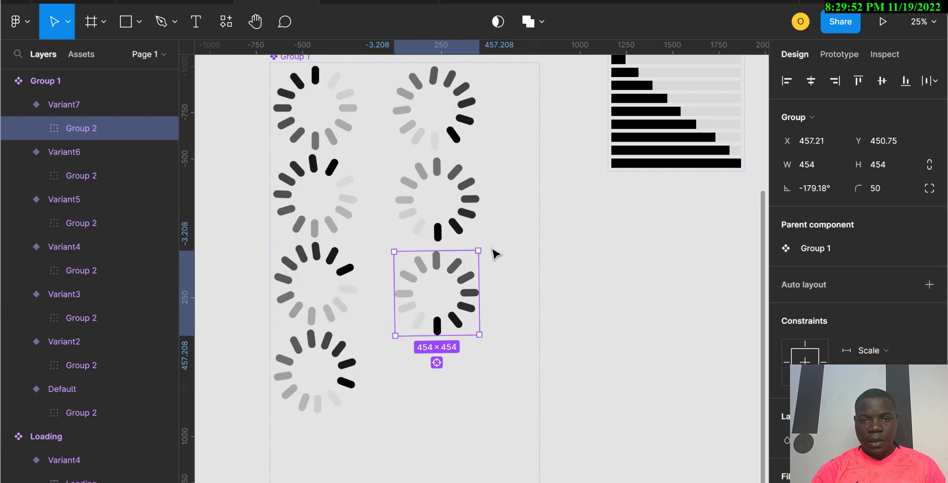
drag(487, 246, 532, 305)
scroll(531, 304, down, 3)
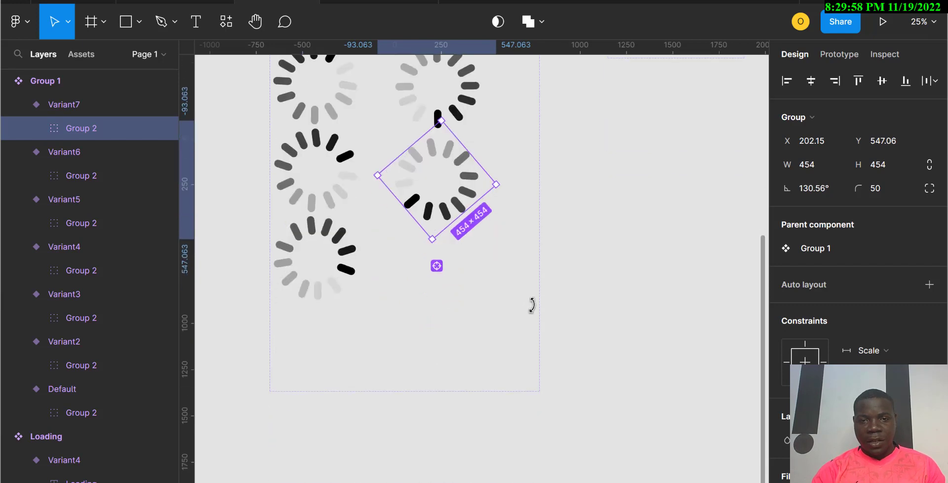
click(532, 307)
Step: Add Variant8 to the spinner component and move it below Variant7
click(446, 214)
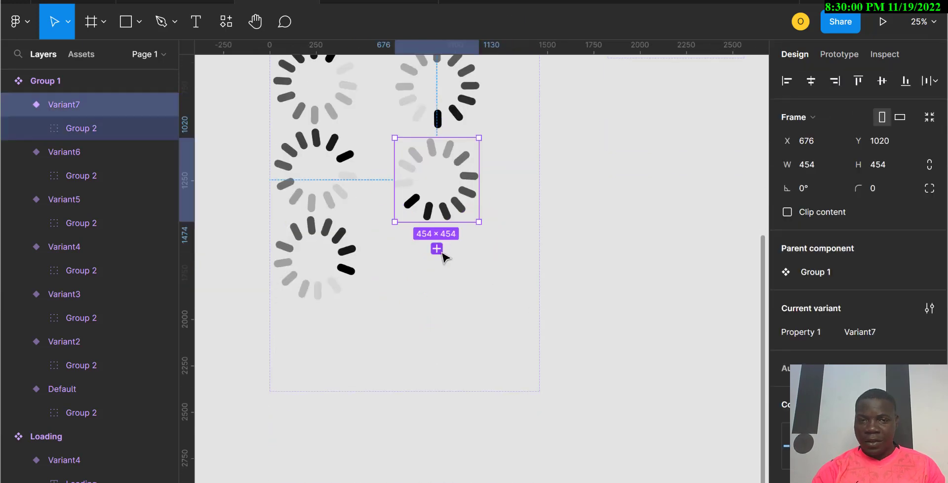
click(437, 249)
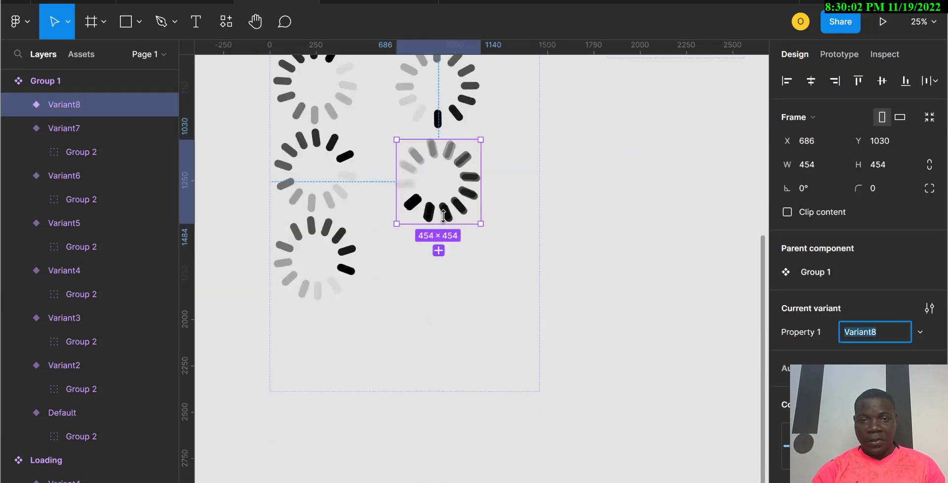
drag(451, 250, 447, 310)
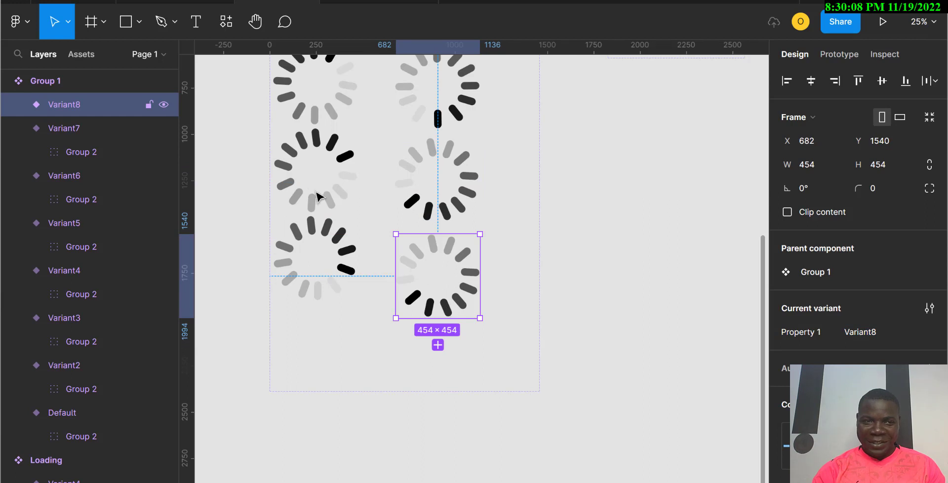
Step: Rotate Variant8's bar group to about 82° so the bars advance another step
click(18, 106)
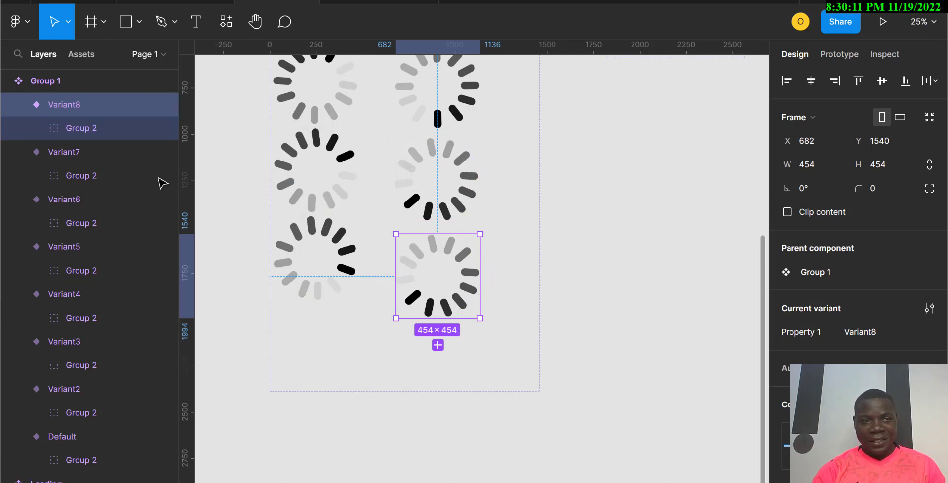
click(94, 126)
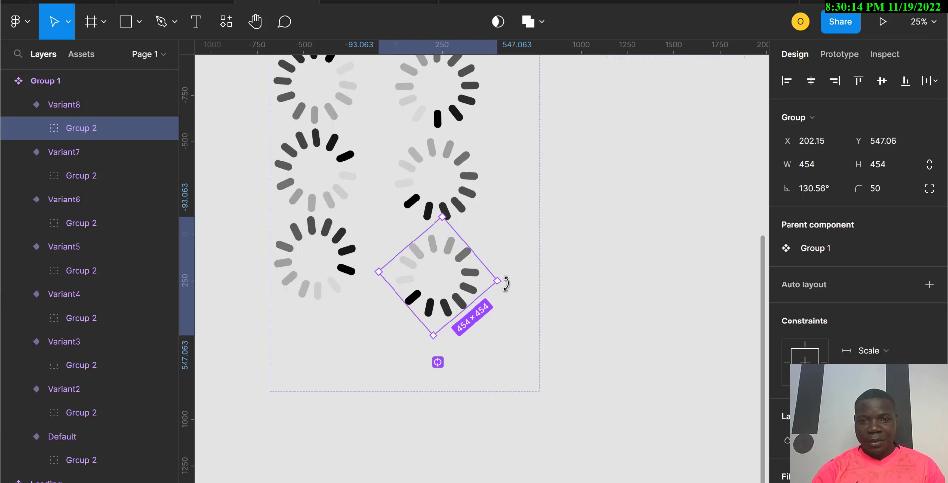
drag(505, 284, 493, 353)
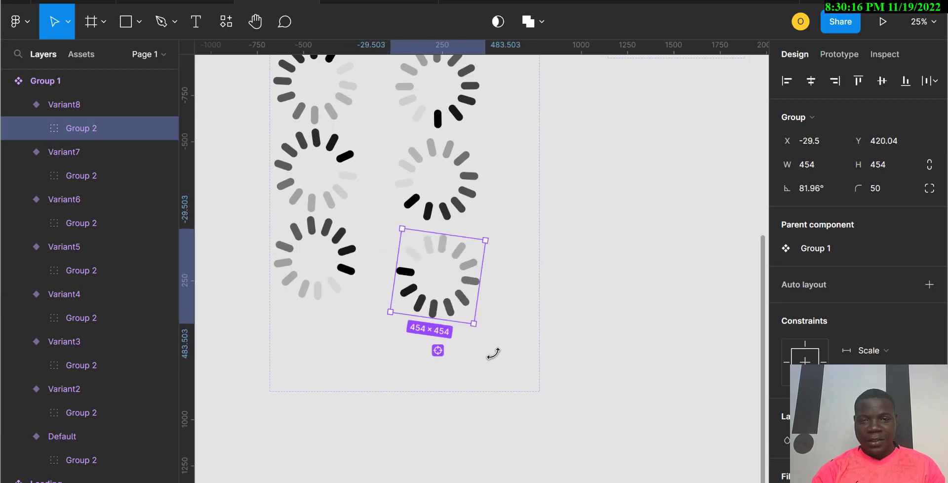
click(489, 418)
Step: Add Variant9 to the spinner component from Variant8
click(434, 302)
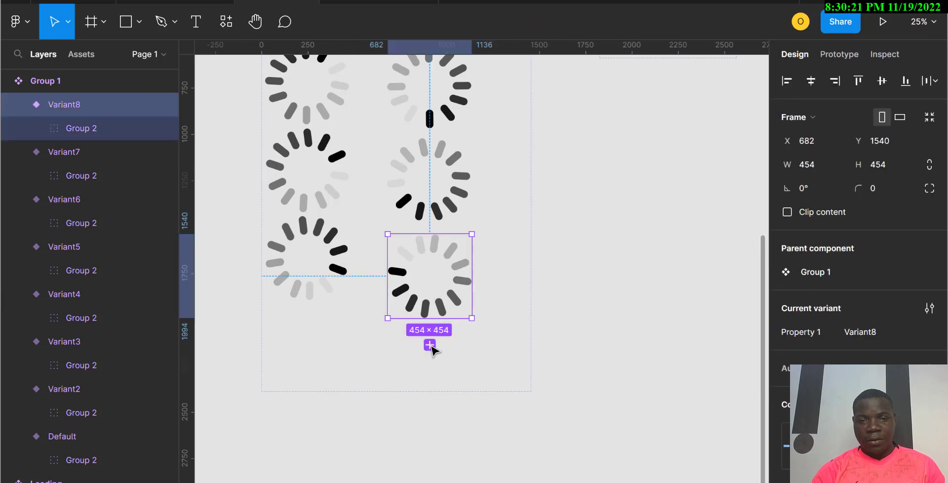
click(431, 346)
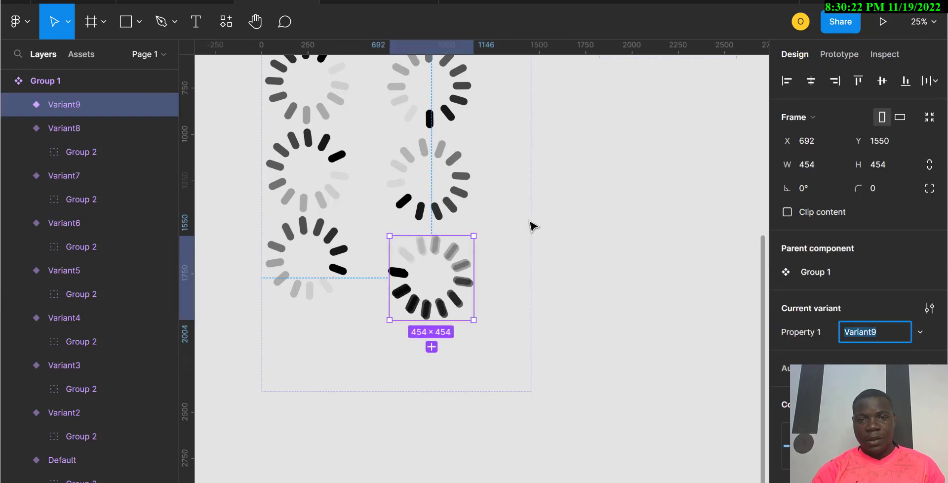
Step: Widen the spinner component set to about 1826 so it fits a third column
scroll(351, 176, up, 3)
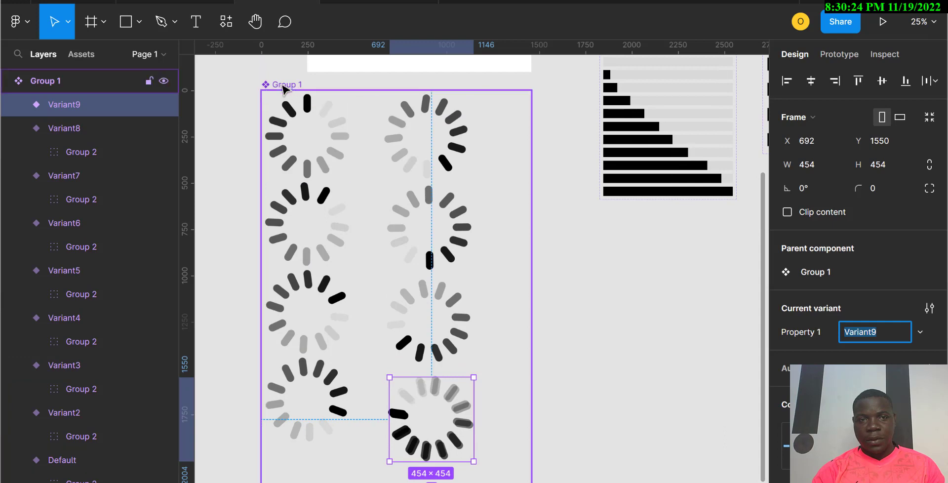
click(438, 219)
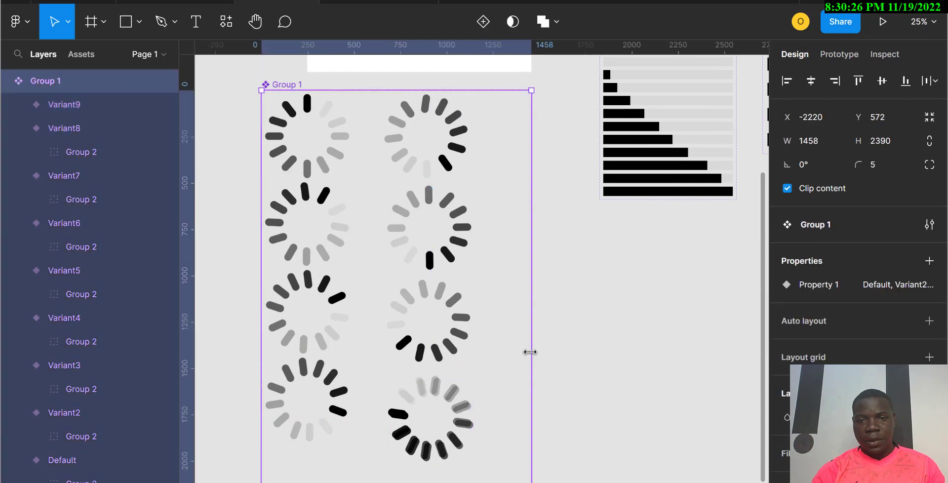
drag(589, 363, 598, 363)
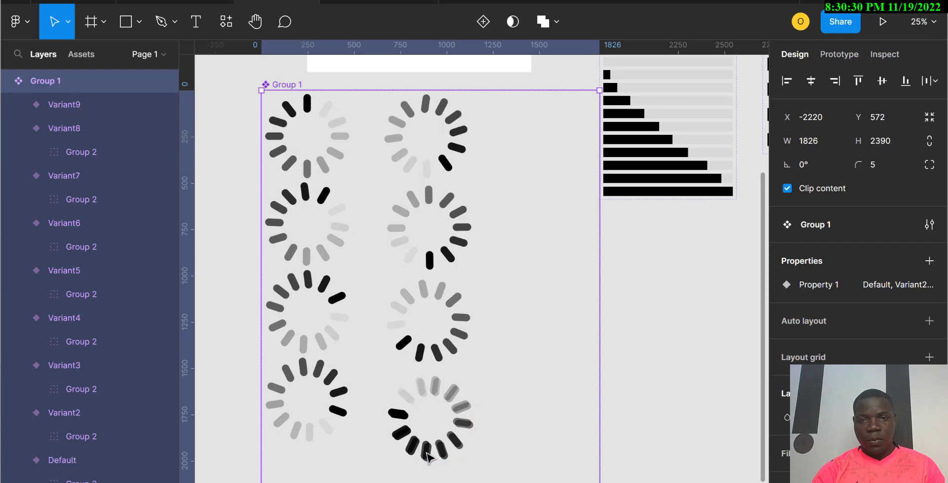
Step: Move Variant9 to the top of the new third column and rotate its bar group to about 30°
drag(428, 456, 377, 417)
key(ctrl+z)
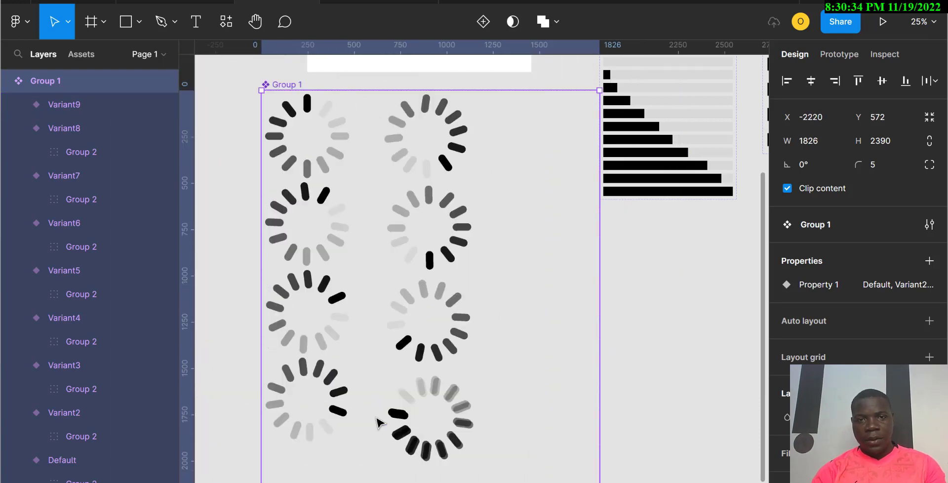
click(428, 455)
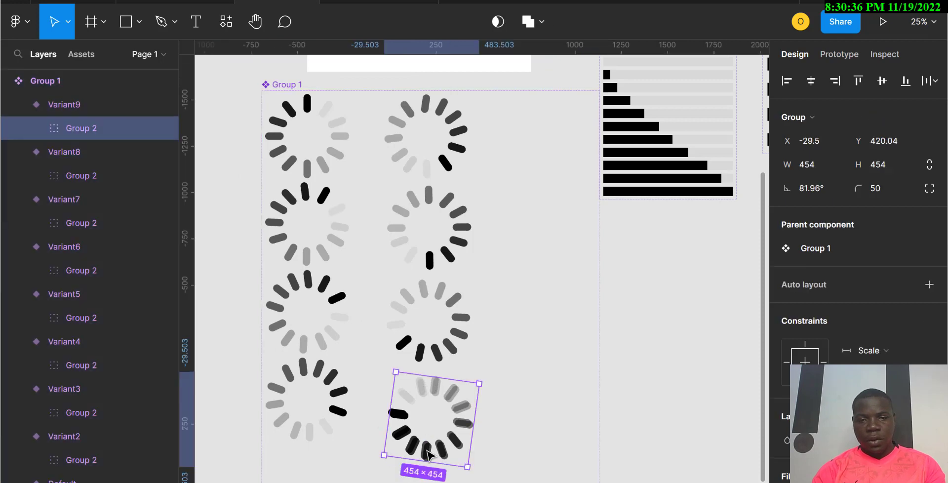
drag(474, 363, 533, 170)
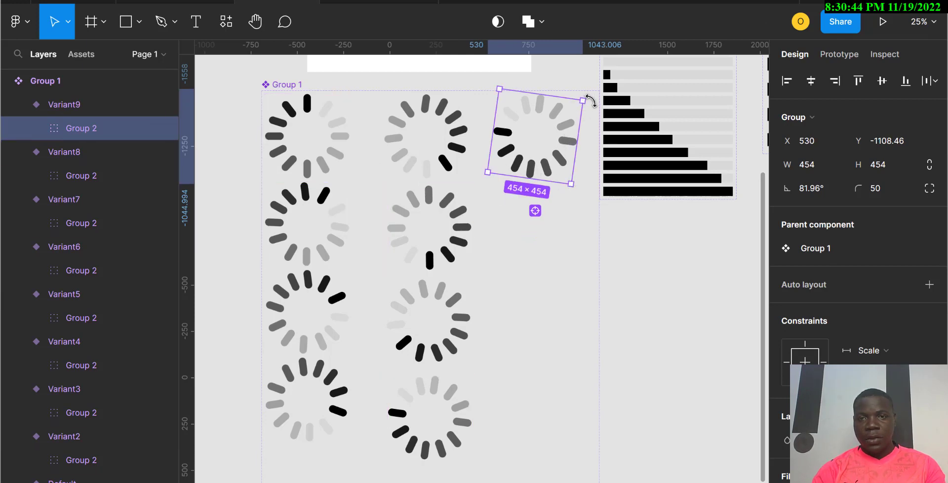
drag(591, 101, 613, 163)
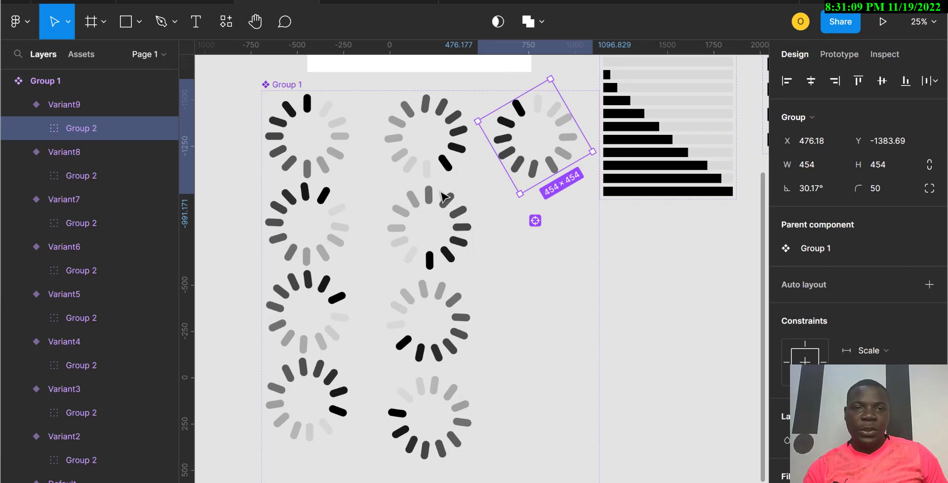
Step: Add an After delay interaction of 200 ms to the Default spinner variant
click(298, 157)
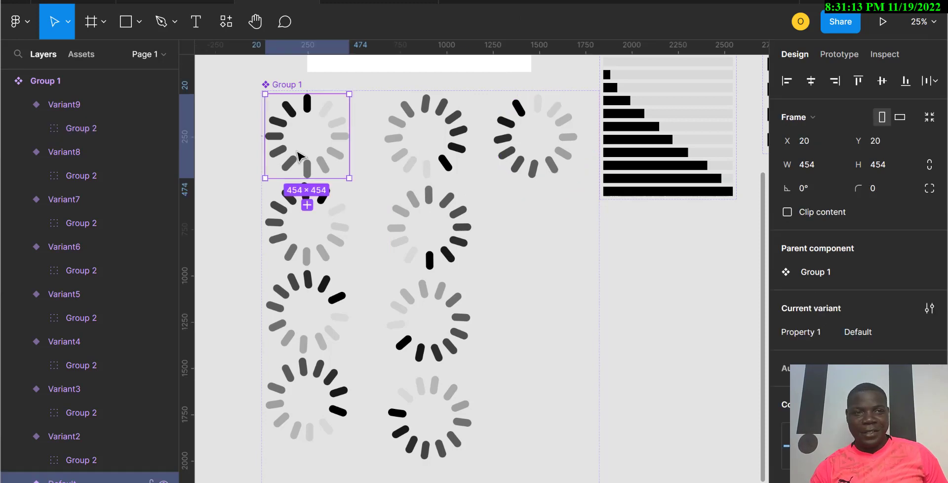
click(840, 56)
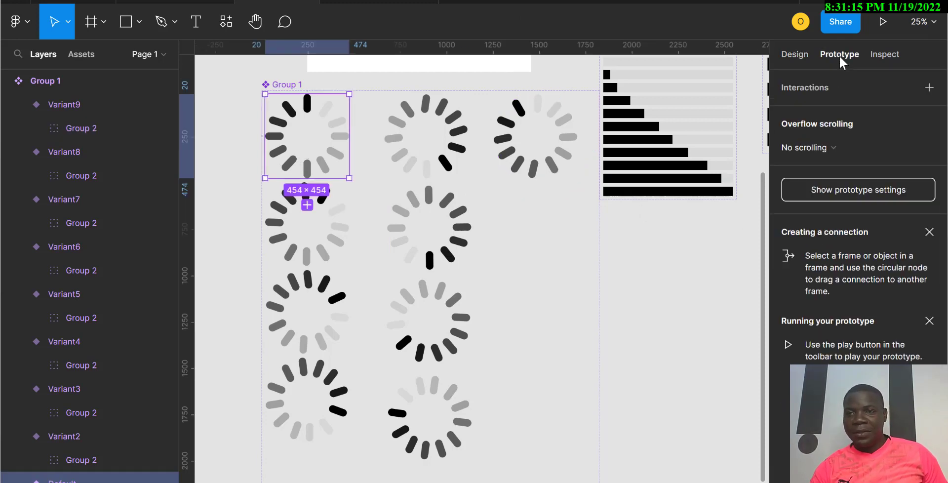
click(929, 89)
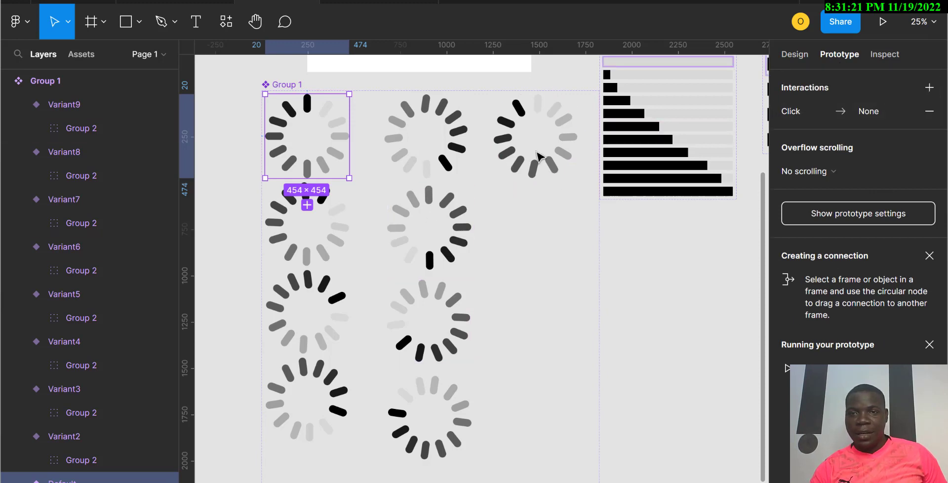
click(800, 117)
click(660, 146)
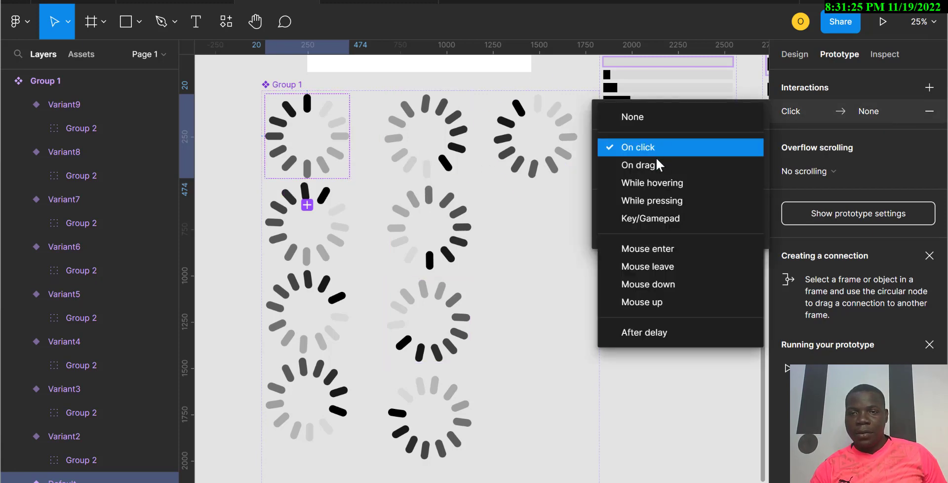
click(659, 337)
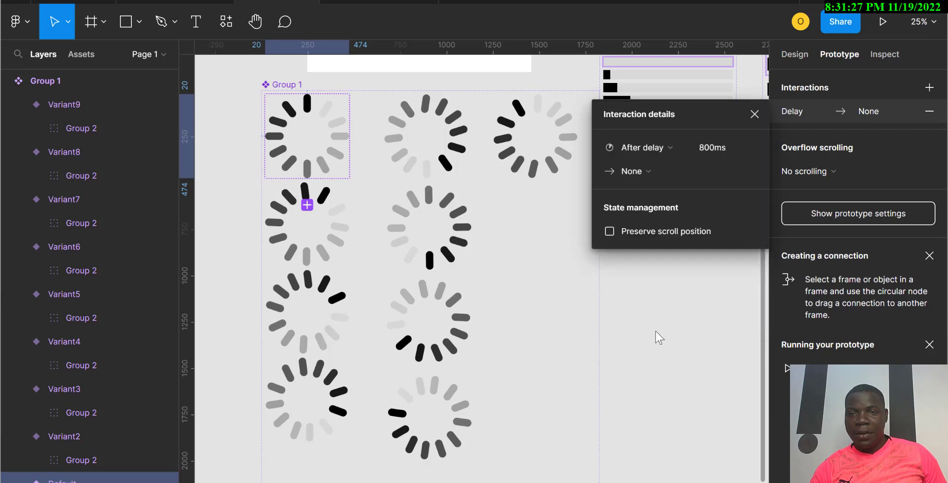
click(714, 149)
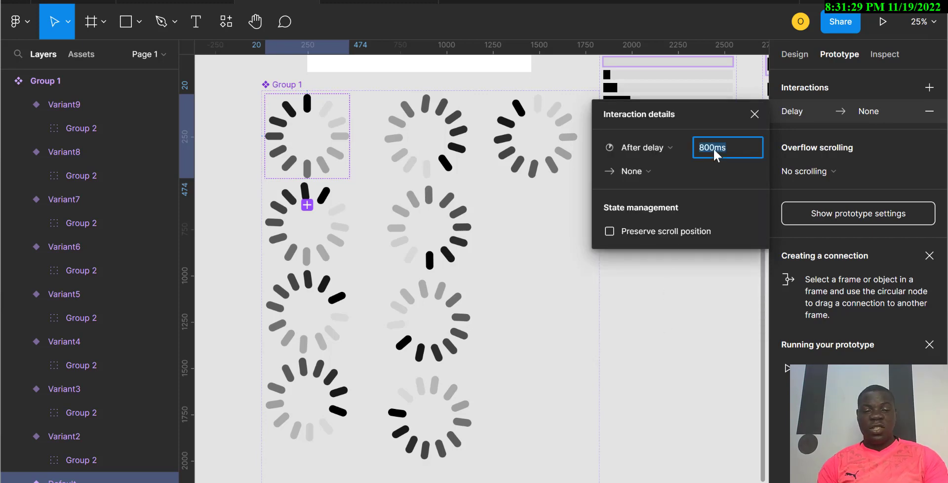
text(200)
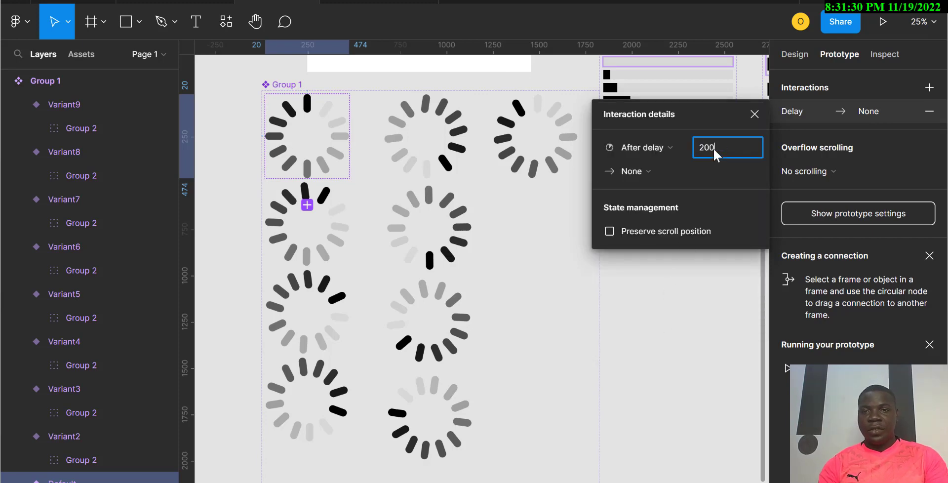
Step: Set the Default variant's interaction action to Change to Variant2
click(632, 171)
click(660, 219)
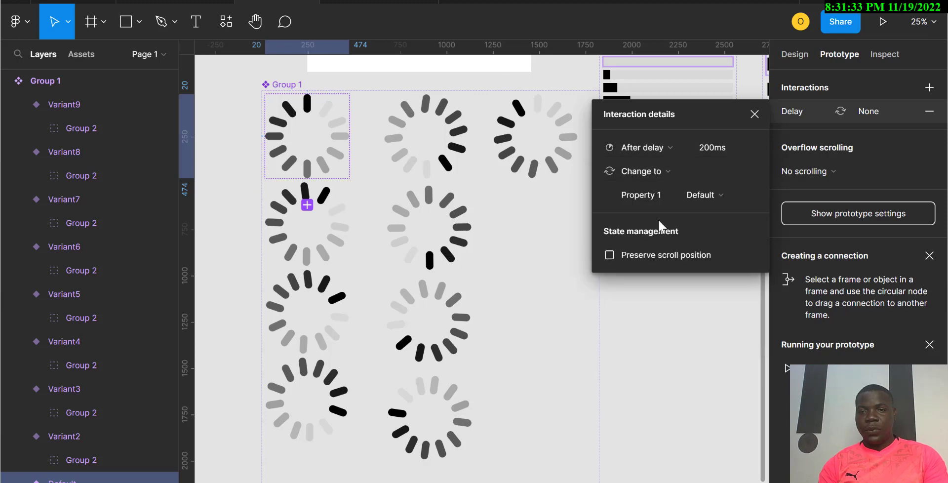
click(728, 191)
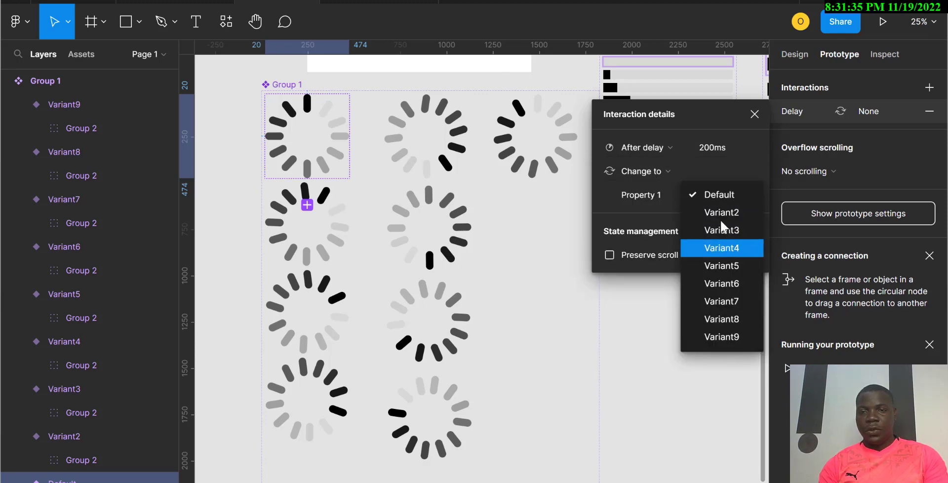
click(721, 217)
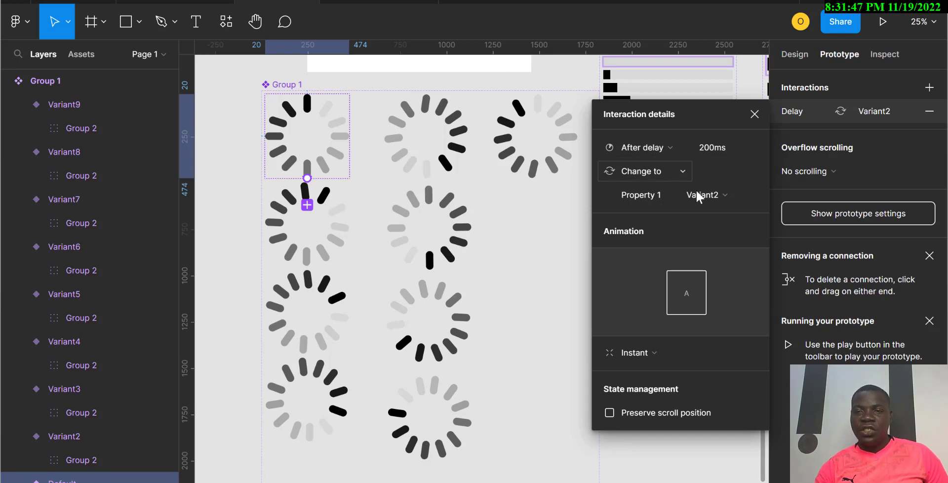
Step: Draw a prototype connection from Variant2 to Variant3
click(336, 234)
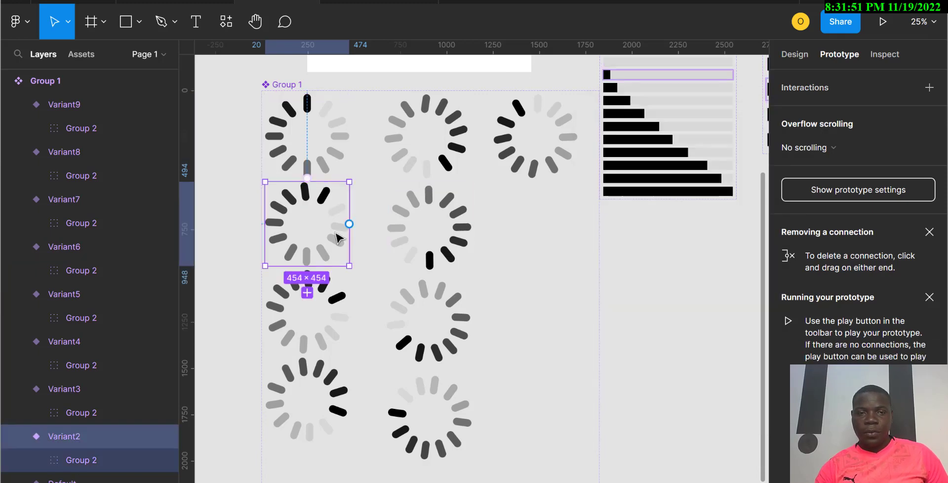
drag(348, 231, 352, 323)
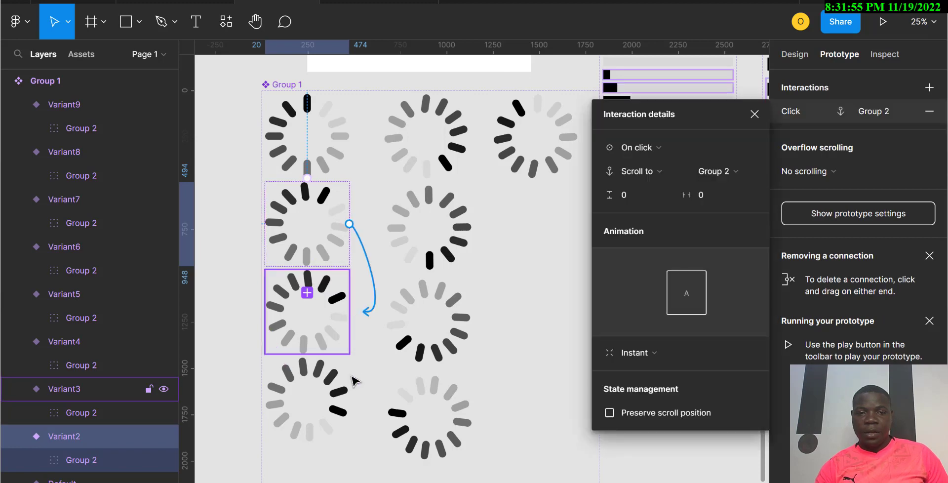
click(345, 335)
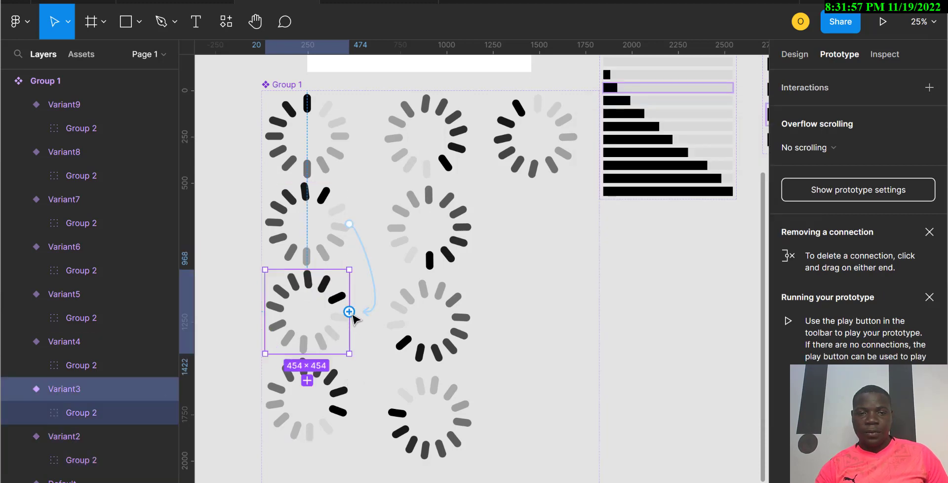
Step: Draw a prototype connection from Variant3 that changes to Variant4
drag(349, 312, 350, 398)
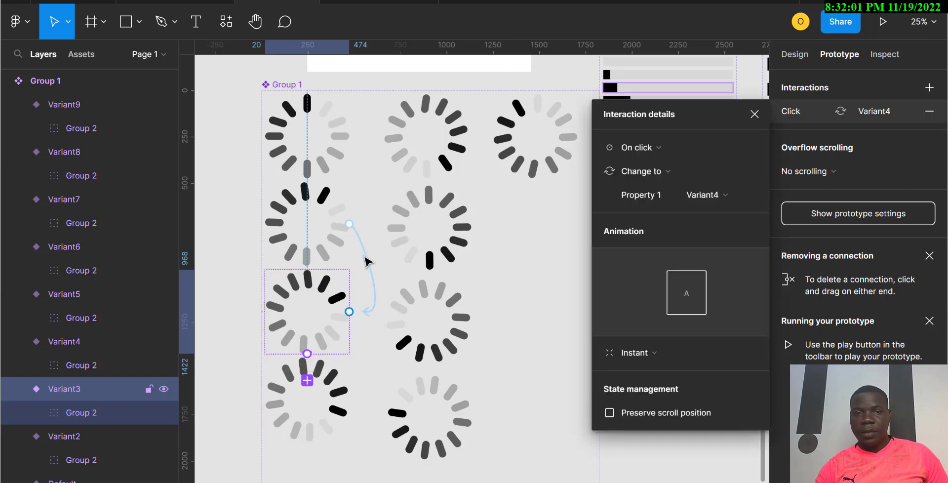
click(349, 400)
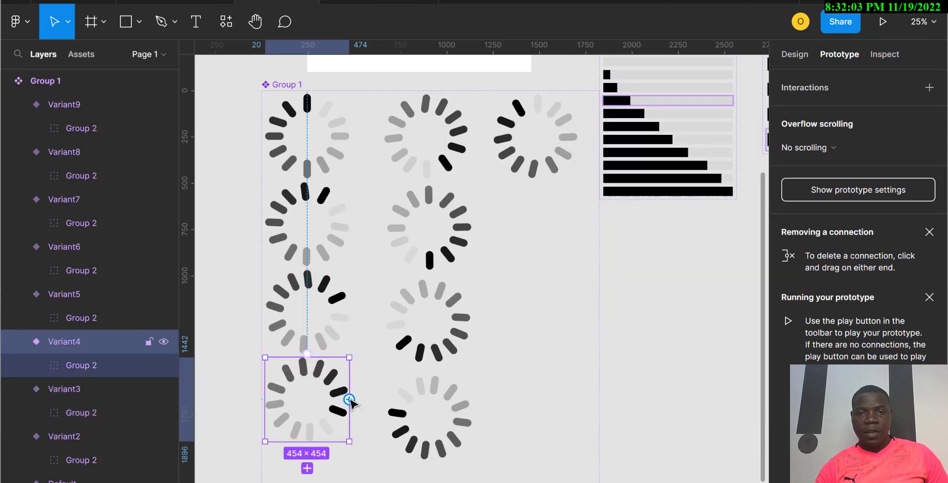
Step: Draw a prototype connection from Variant4 to Variant5
drag(351, 401, 484, 328)
click(416, 173)
Step: Draw prototype connections from Variant6 to Variant7 and from Variant7 to Variant8
click(466, 239)
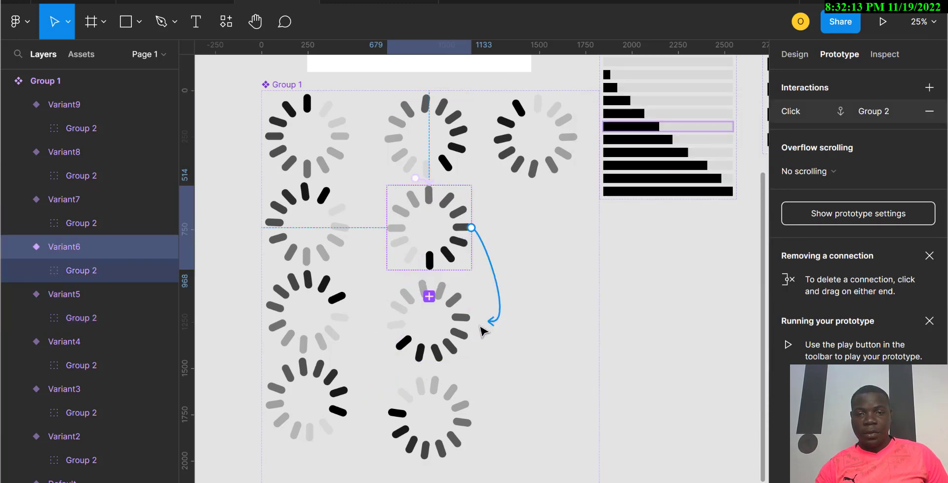
click(460, 334)
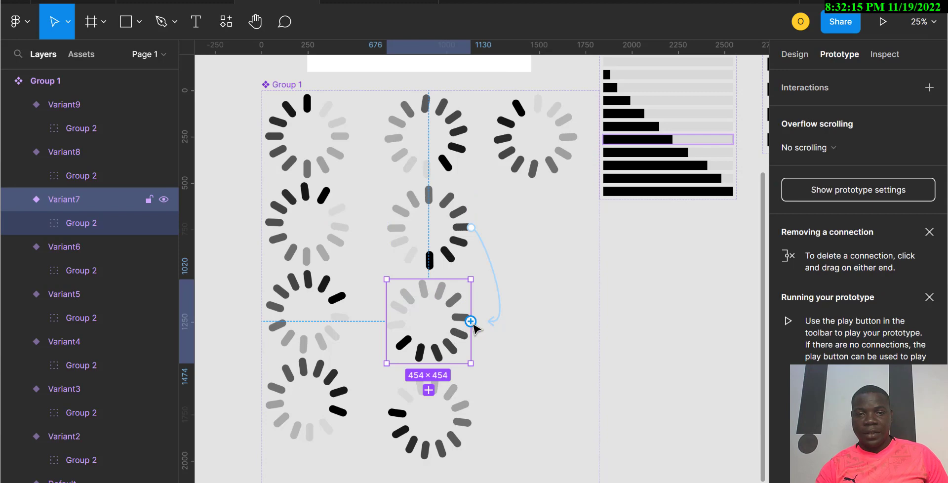
drag(471, 322, 471, 414)
click(471, 414)
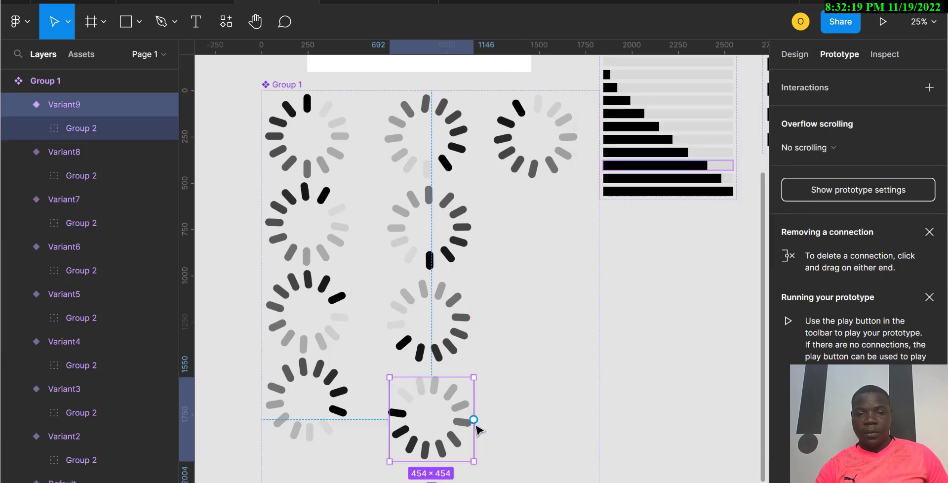
Step: Draw prototype connections from Variant8 to Variant9 and from Variant9 back to Default
drag(474, 419, 550, 174)
click(549, 173)
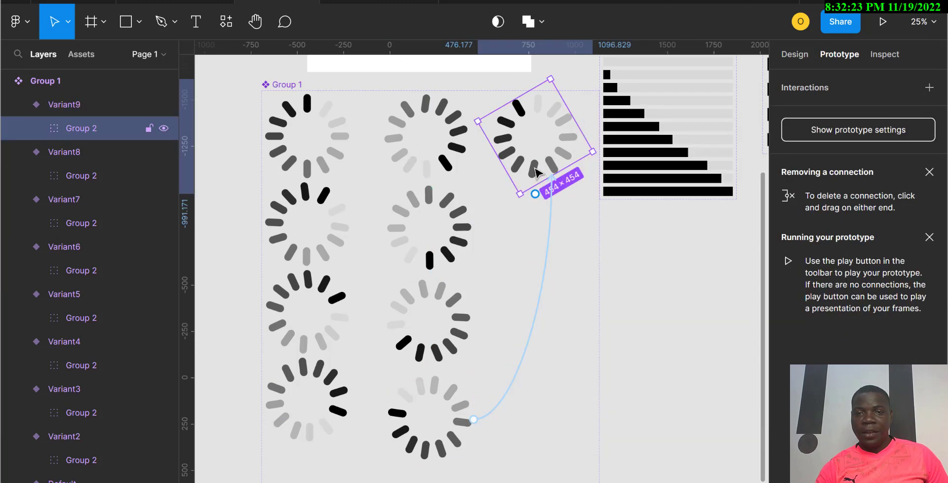
drag(536, 198, 348, 147)
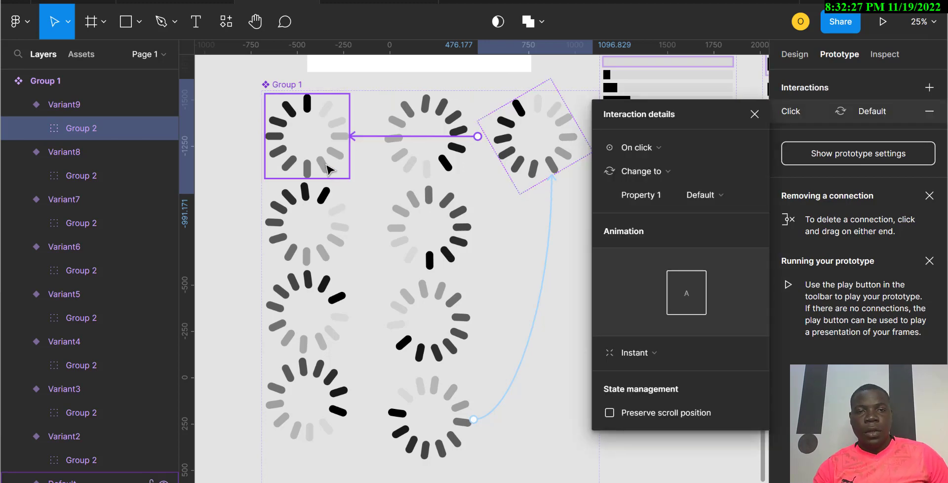
Step: Inspect the interactions of the Default and Variant2 variants and Variant2's trigger options
click(327, 170)
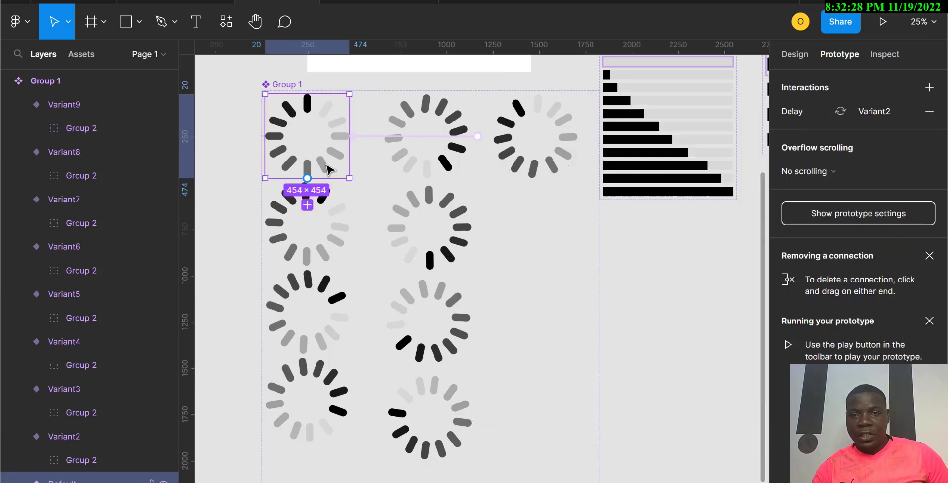
click(327, 225)
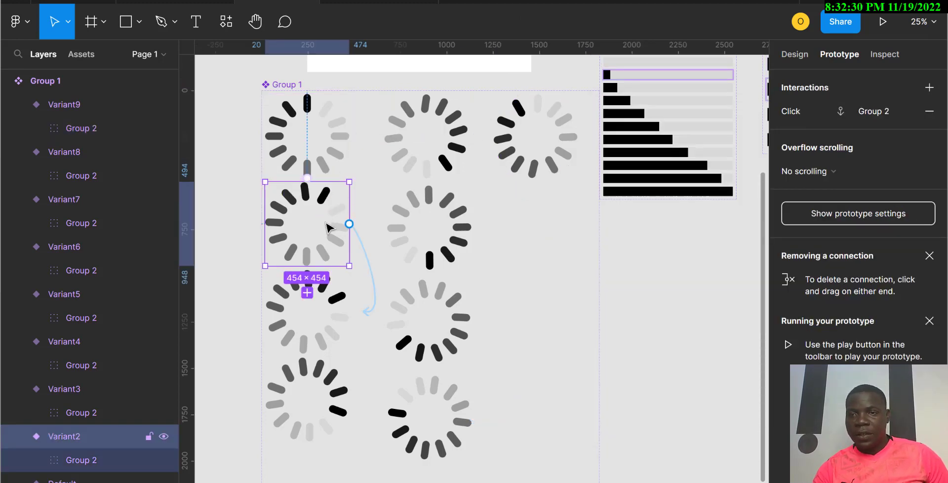
click(793, 111)
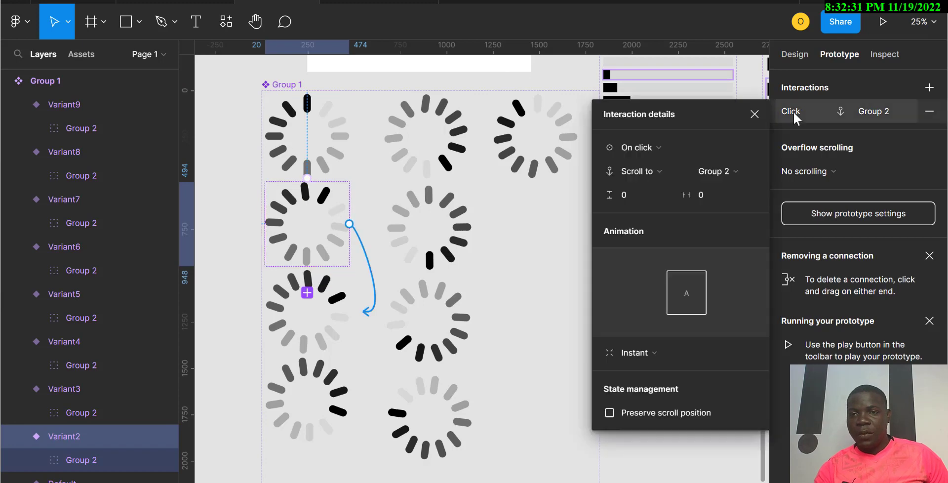
click(659, 148)
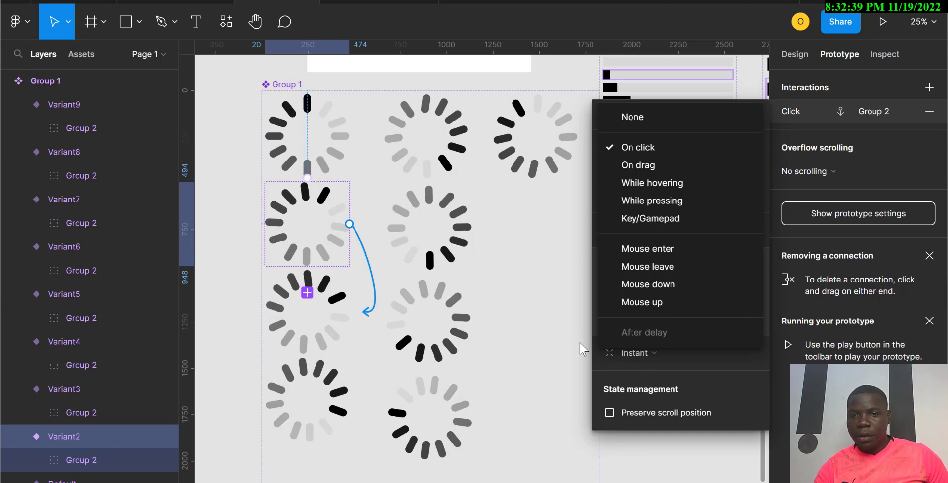
click(545, 292)
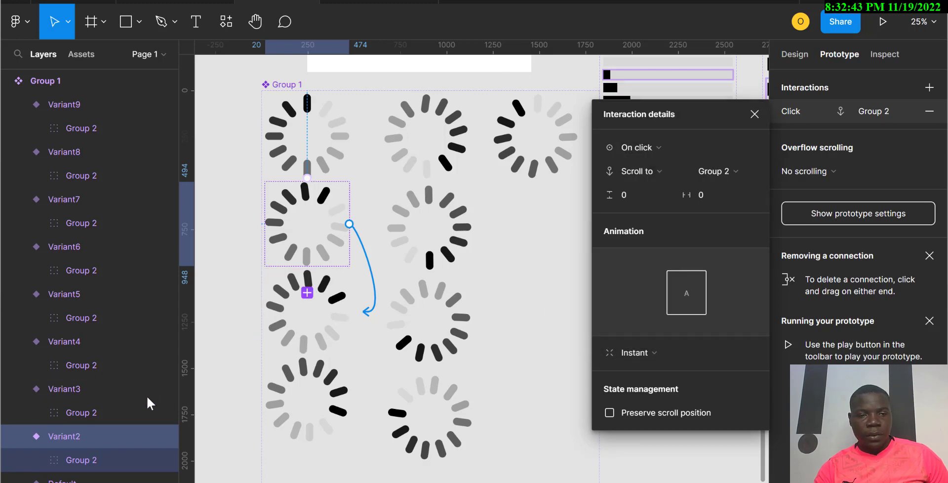
Step: Remove Variant2's Scroll to Group 2 interaction
click(101, 434)
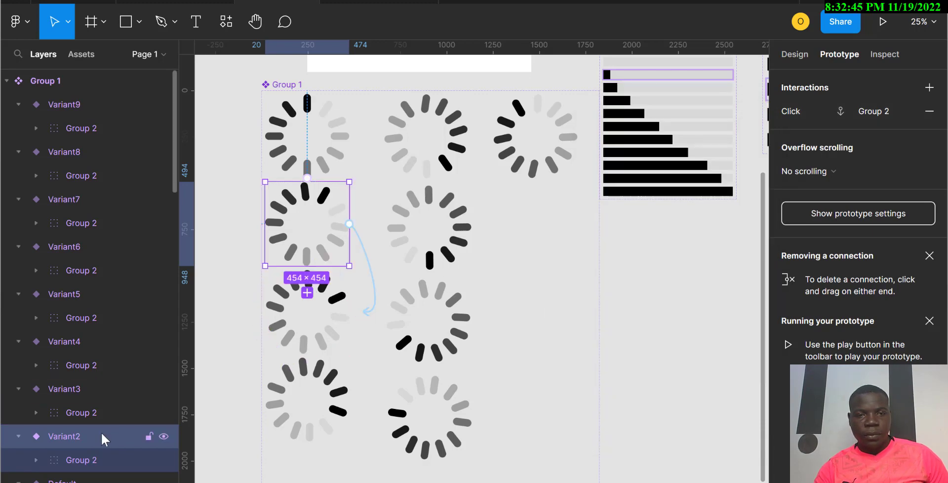
click(371, 272)
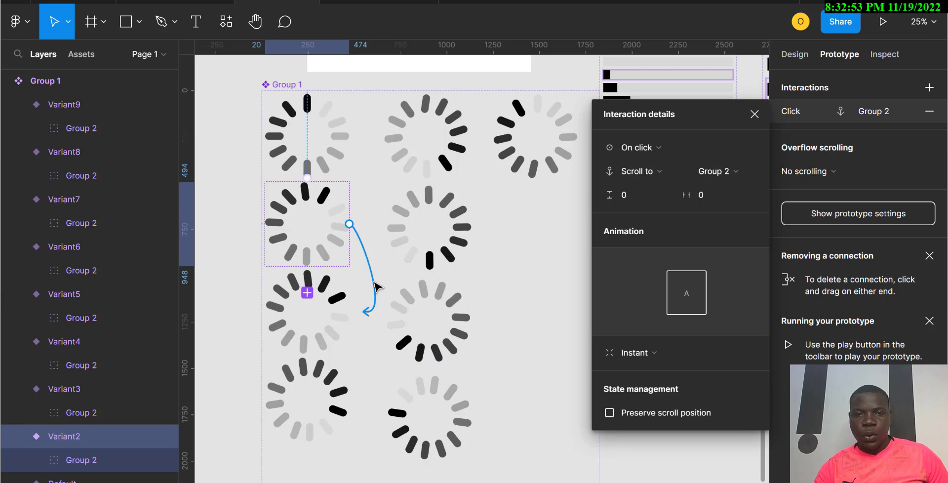
click(930, 112)
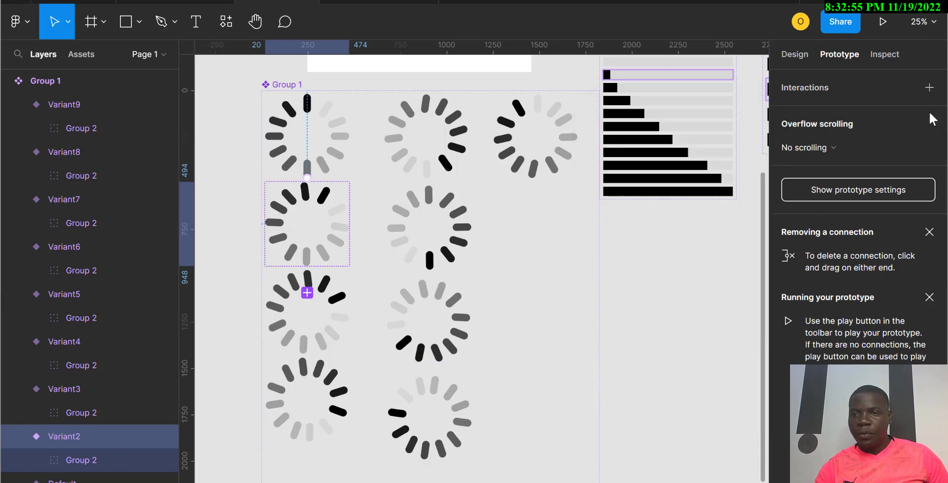
click(332, 239)
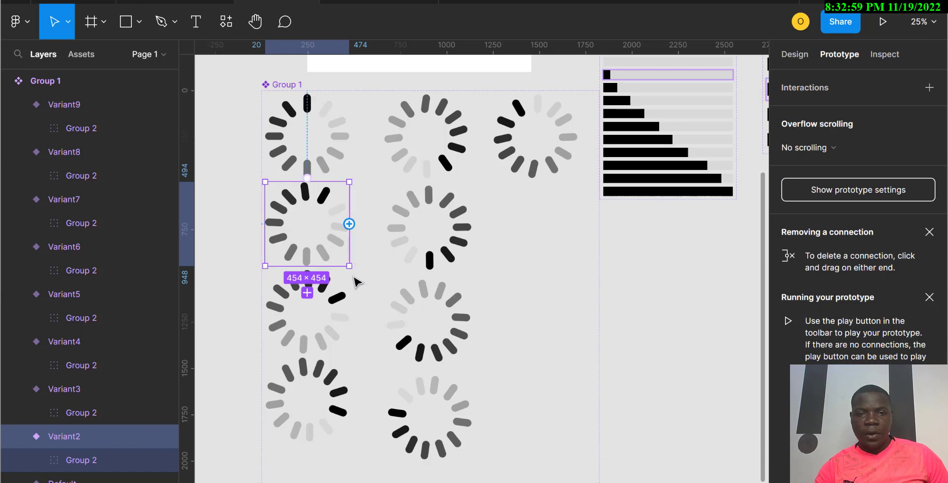
mouse_move(352, 309)
mouse_down()
mouse_move(360, 297)
mouse_move(364, 310)
mouse_up()
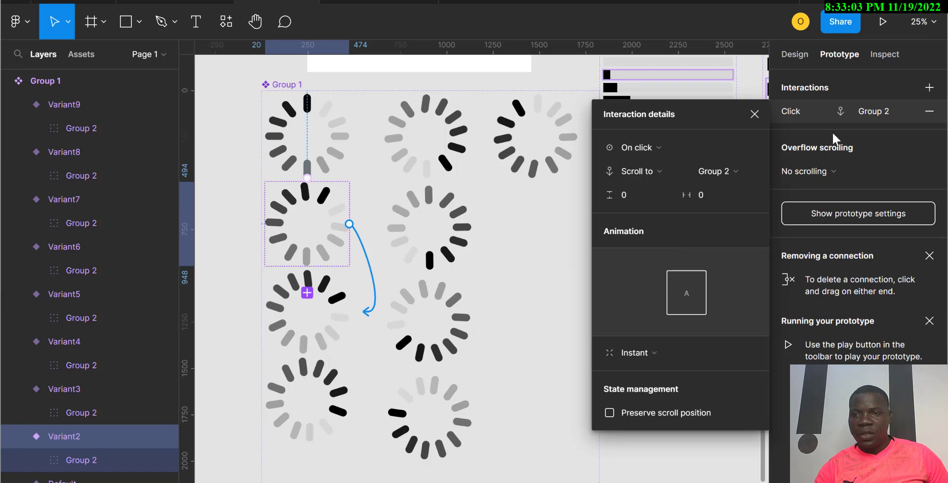
click(929, 114)
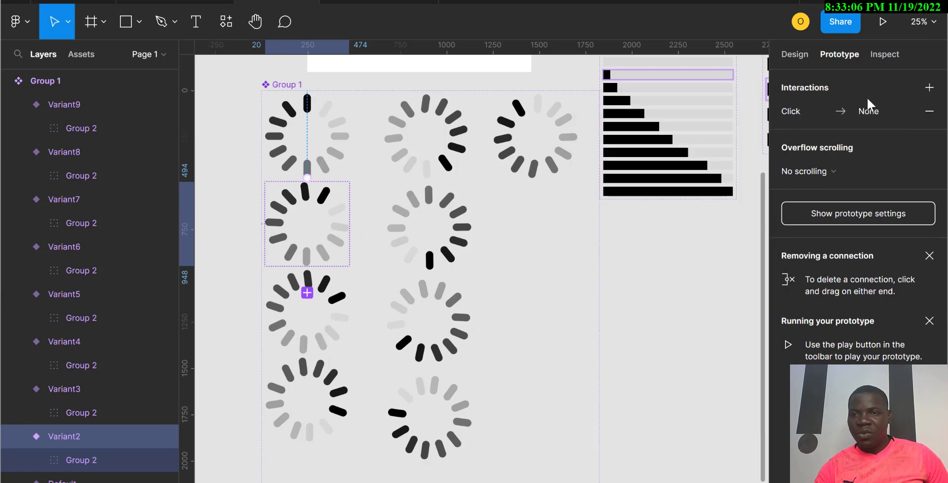
Step: Change Variant2's interaction trigger to After delay and set the delay to 200 ms
click(786, 114)
click(658, 146)
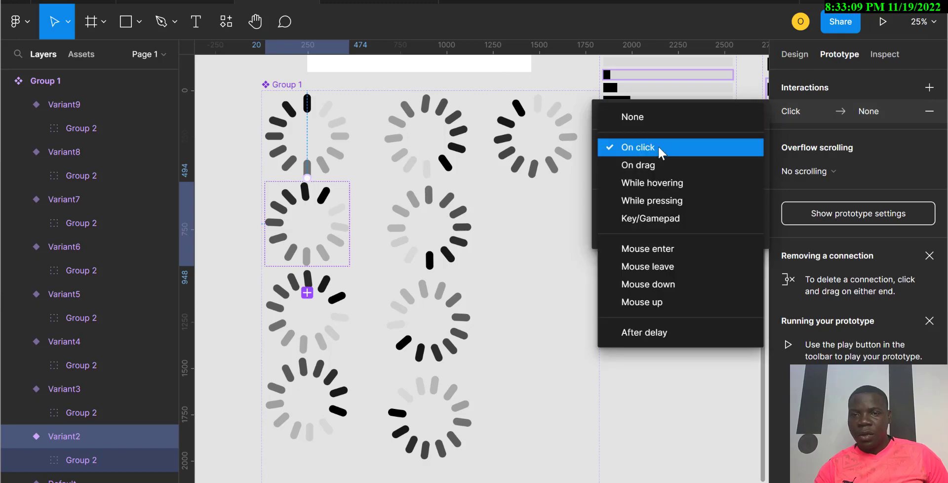
click(650, 332)
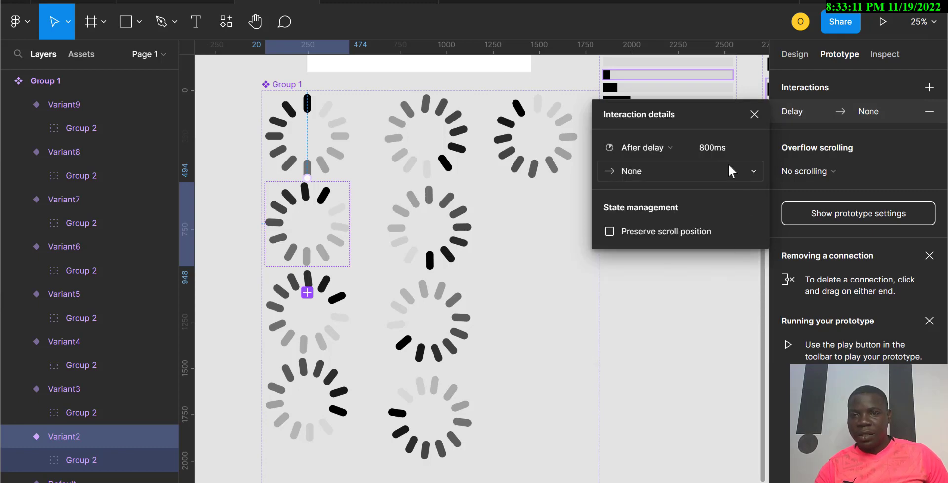
click(724, 150)
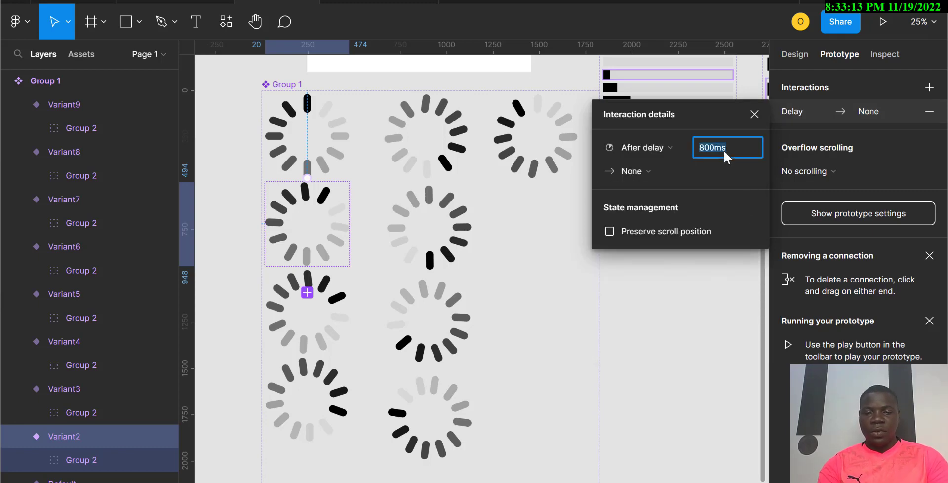
Step: Set Variant2's interaction action to Change to Variant3
click(647, 170)
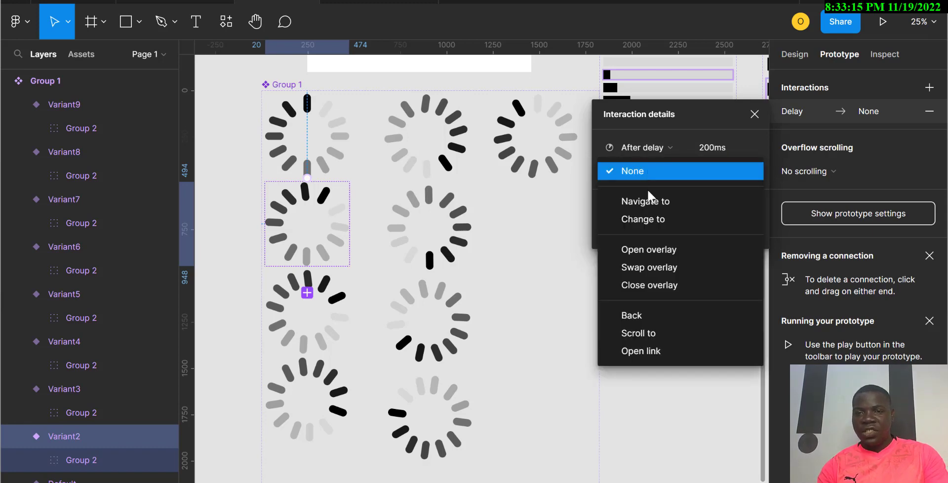
click(650, 223)
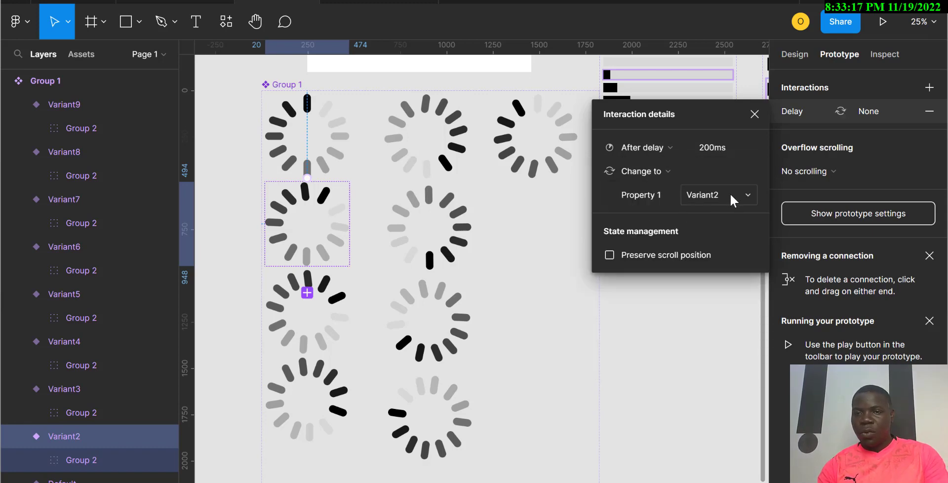
click(731, 195)
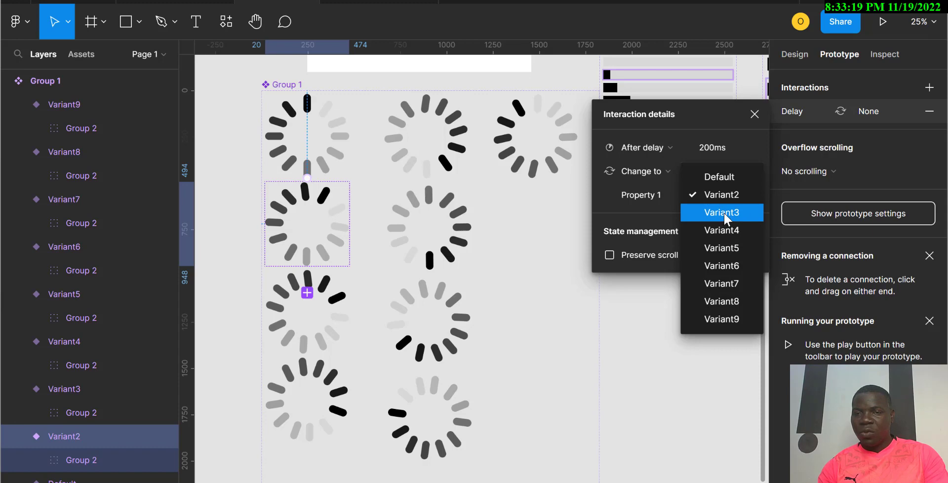
click(724, 213)
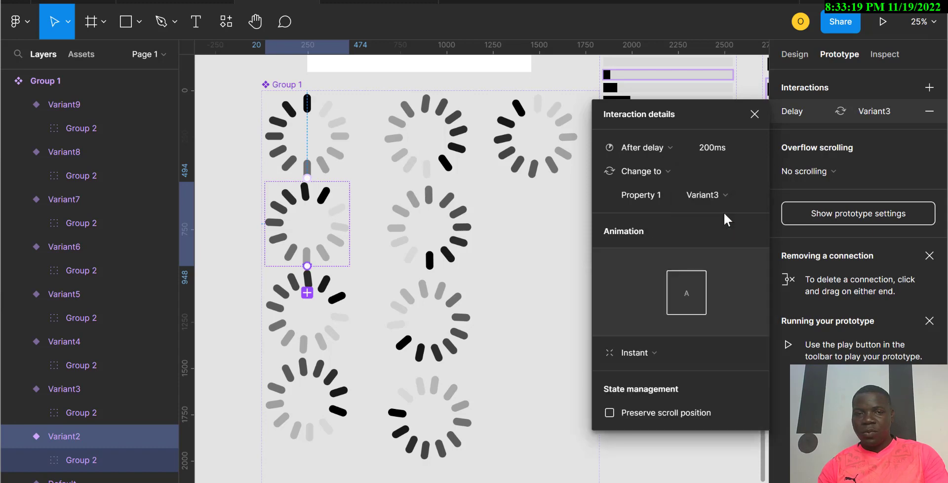
Step: Switch Variant3's interaction trigger to After delay and edit its delay time
click(323, 347)
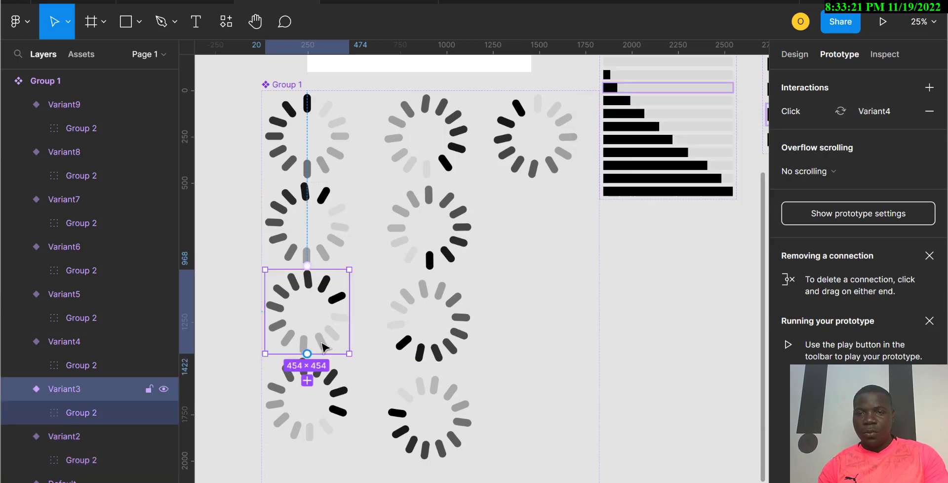
click(802, 120)
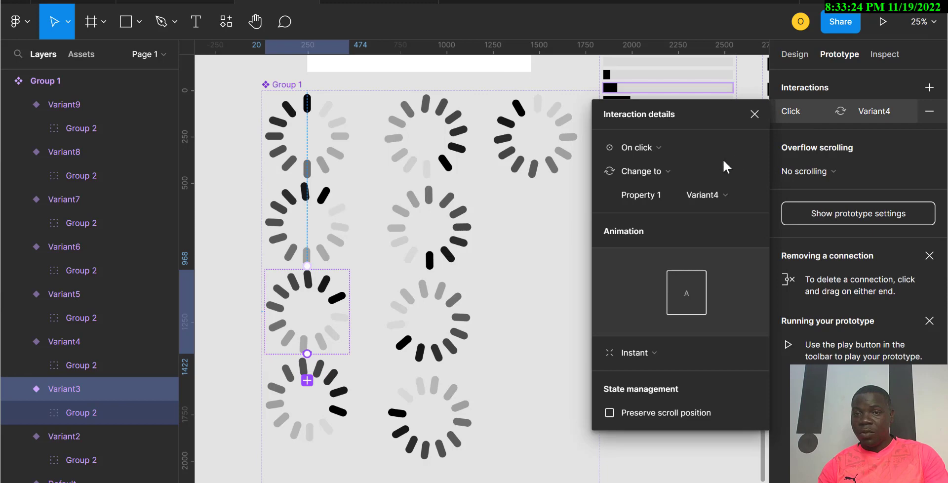
click(670, 146)
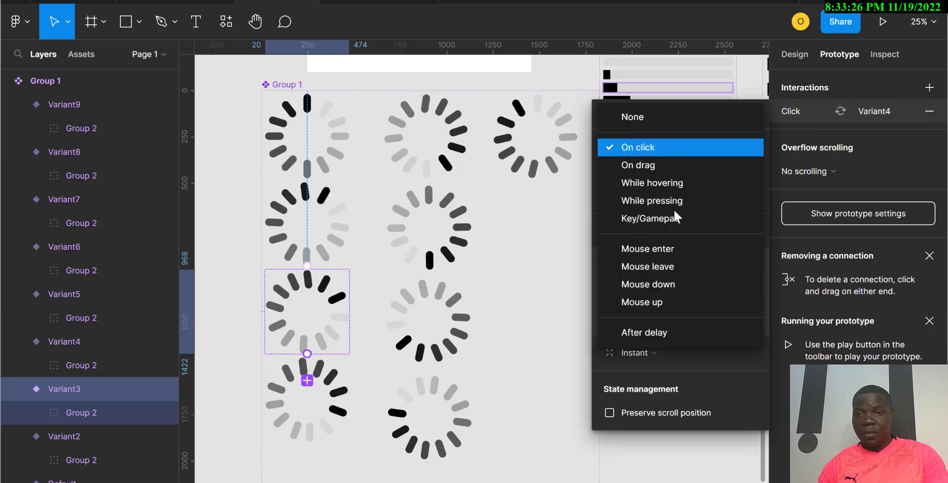
click(663, 334)
click(723, 148)
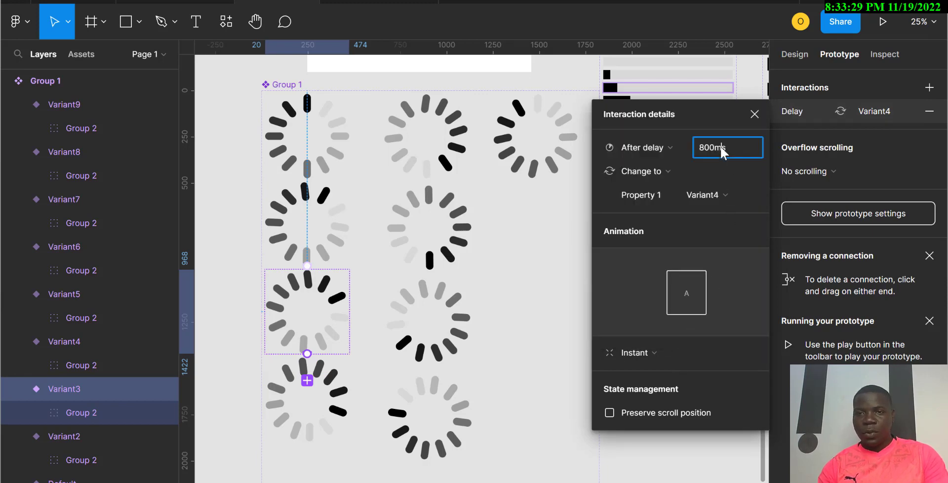
double_click(722, 148)
click(336, 395)
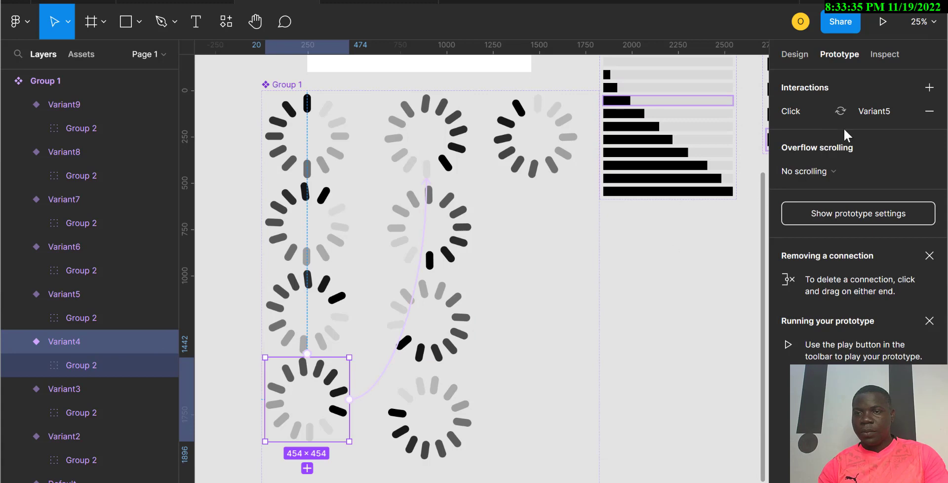
Step: Switch Variant4's interaction trigger to After delay with a 200 ms delay
click(808, 116)
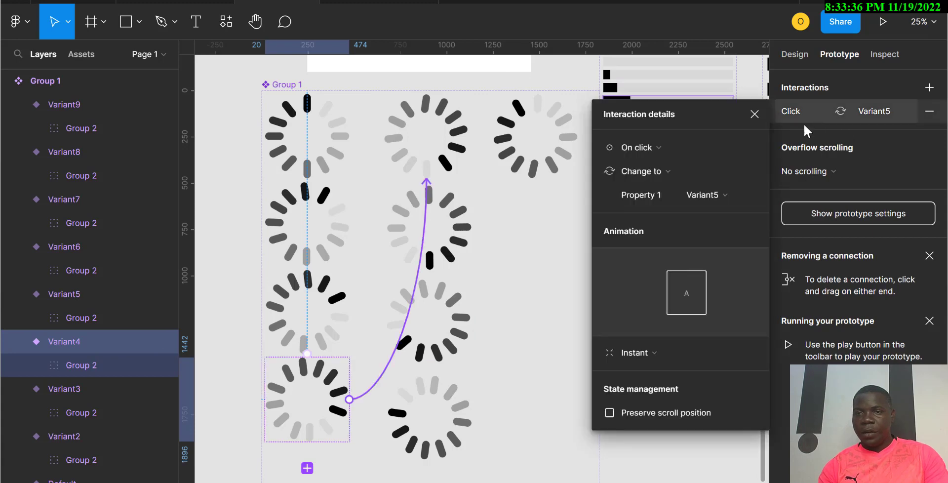
click(656, 148)
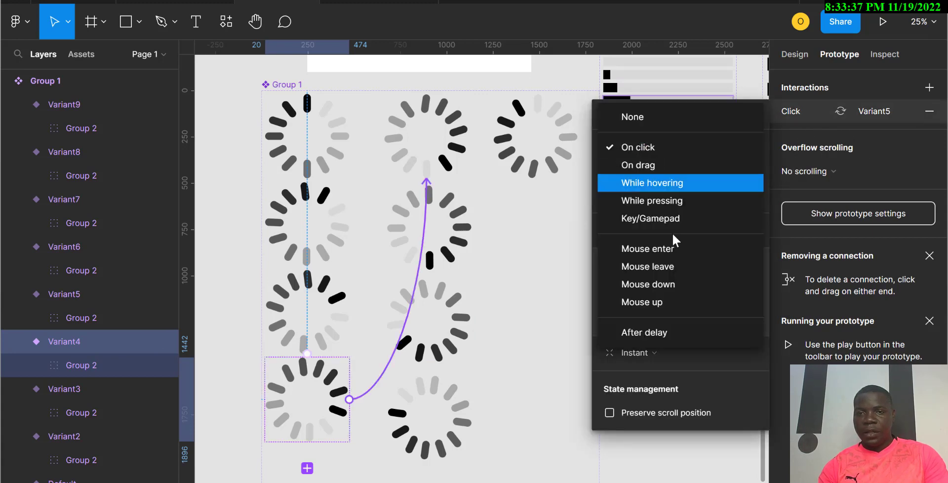
click(643, 332)
click(708, 150)
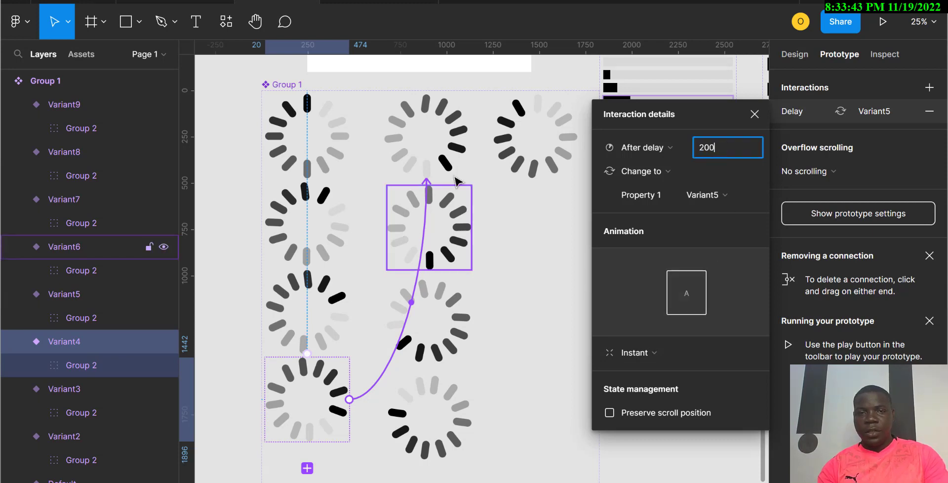
click(458, 157)
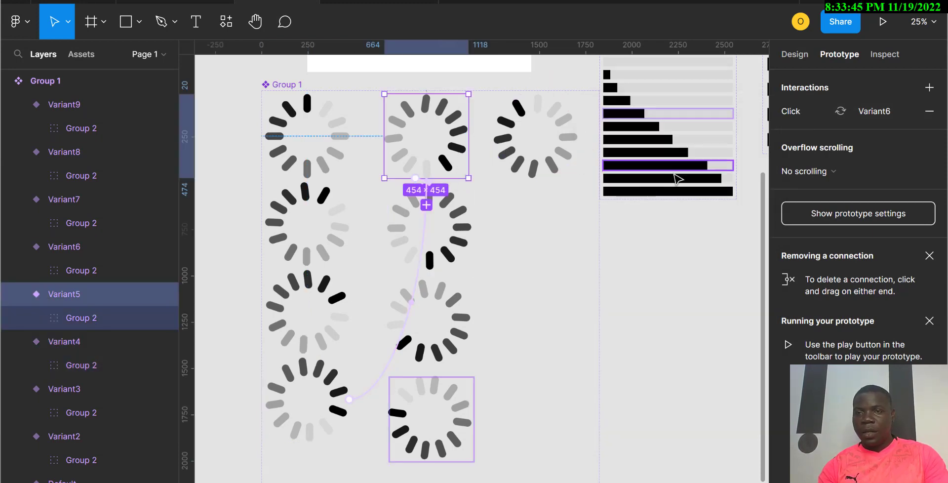
Step: Switch Variant5's interaction trigger to After delay with a 200 ms delay
click(790, 117)
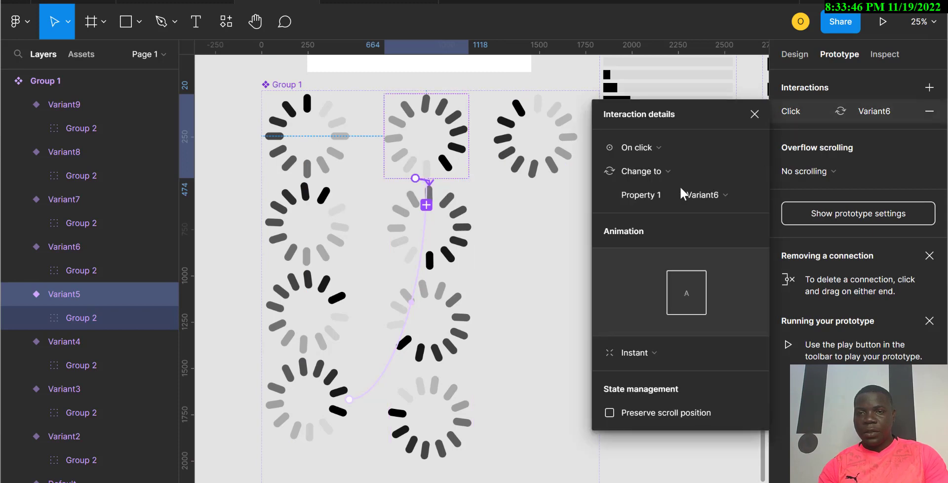
click(653, 148)
click(649, 338)
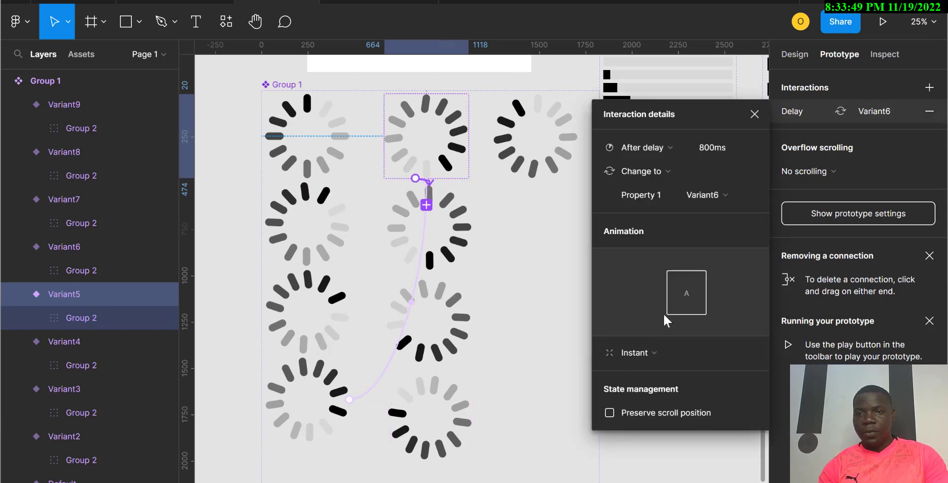
click(710, 149)
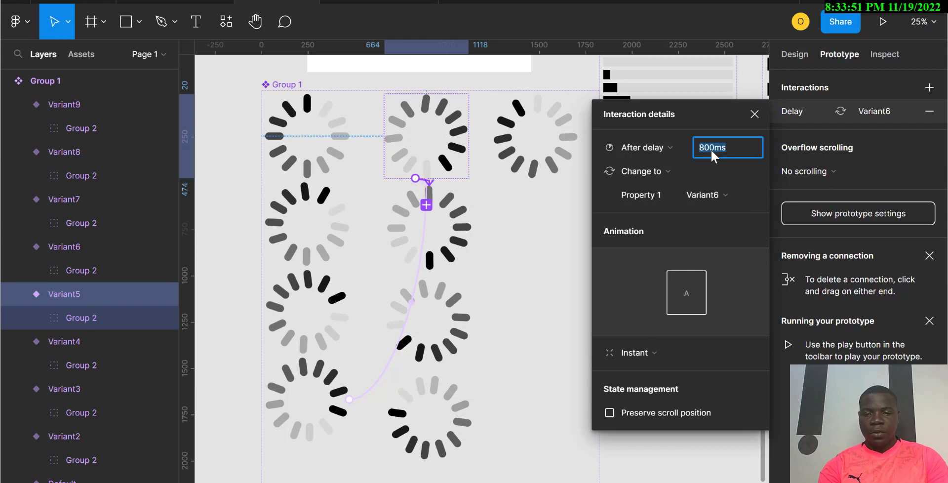
Step: Delete Variant6's existing click interaction connection
click(459, 221)
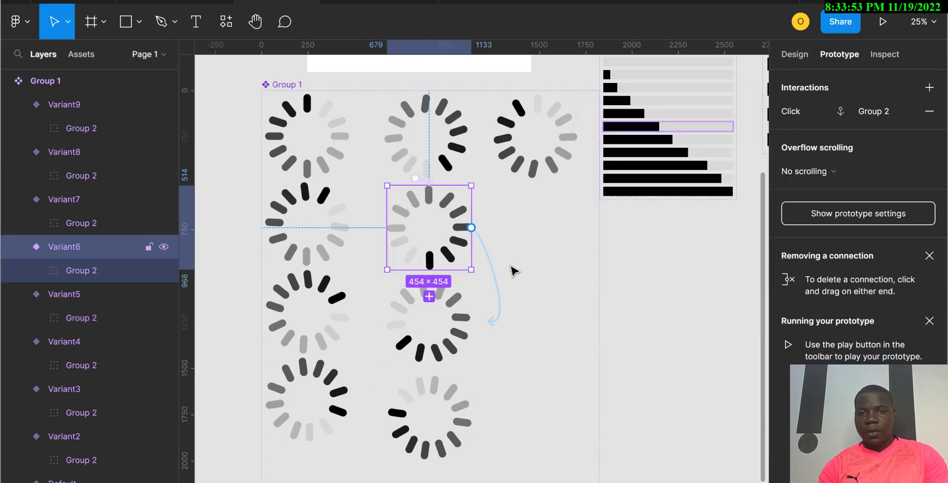
click(499, 297)
key(Delete)
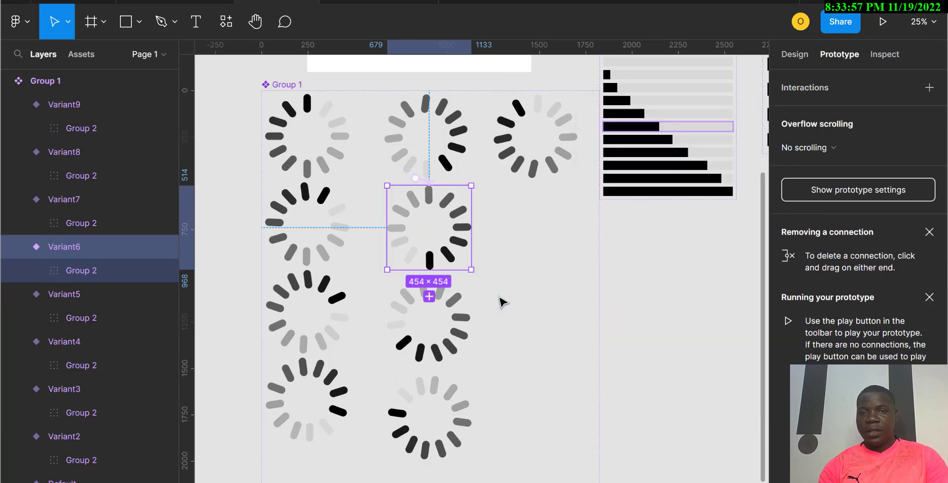
Step: Add an After delay interaction of 200 ms to Variant6 that changes to Variant7
click(934, 92)
click(792, 112)
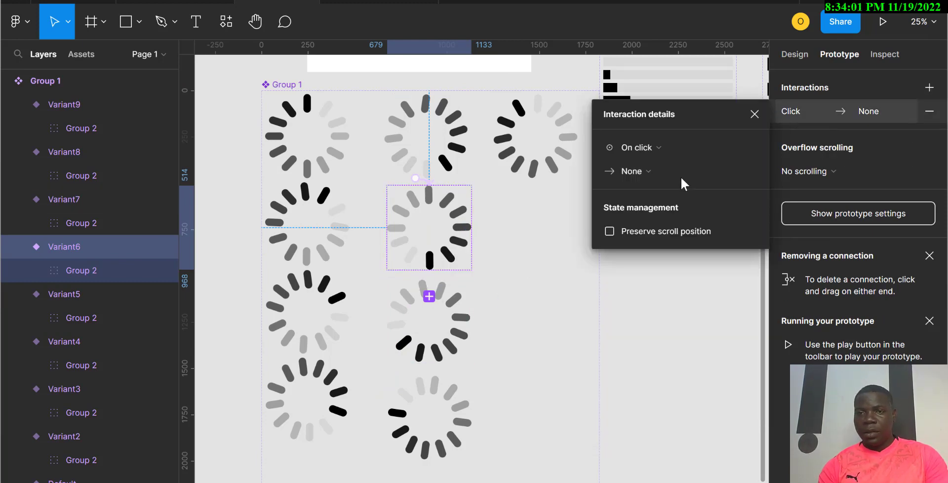
click(660, 149)
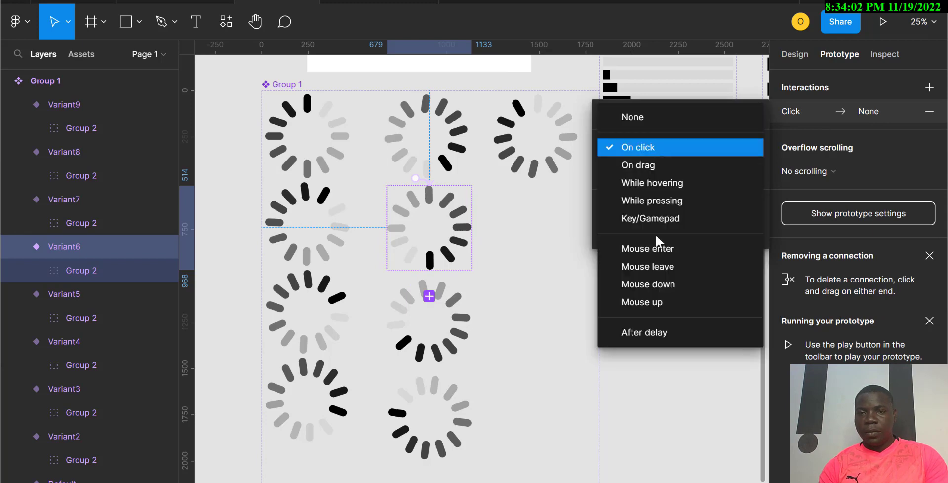
click(642, 332)
click(726, 147)
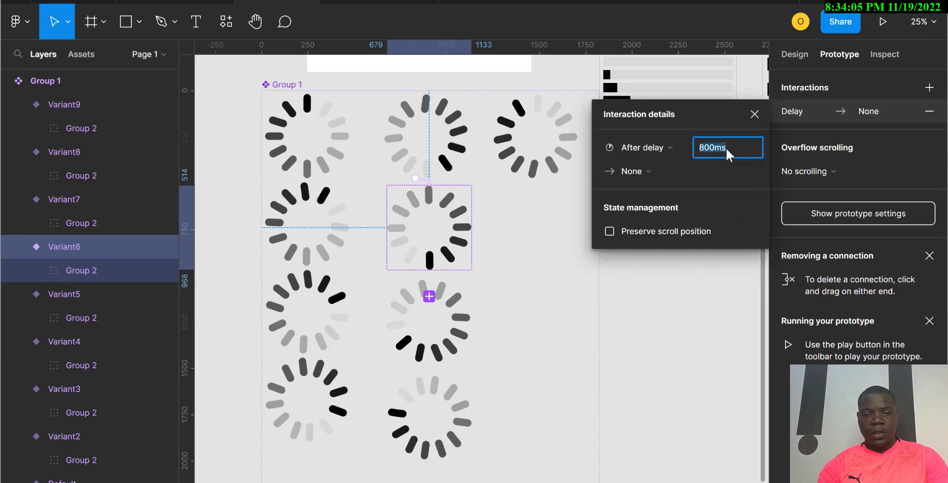
click(637, 172)
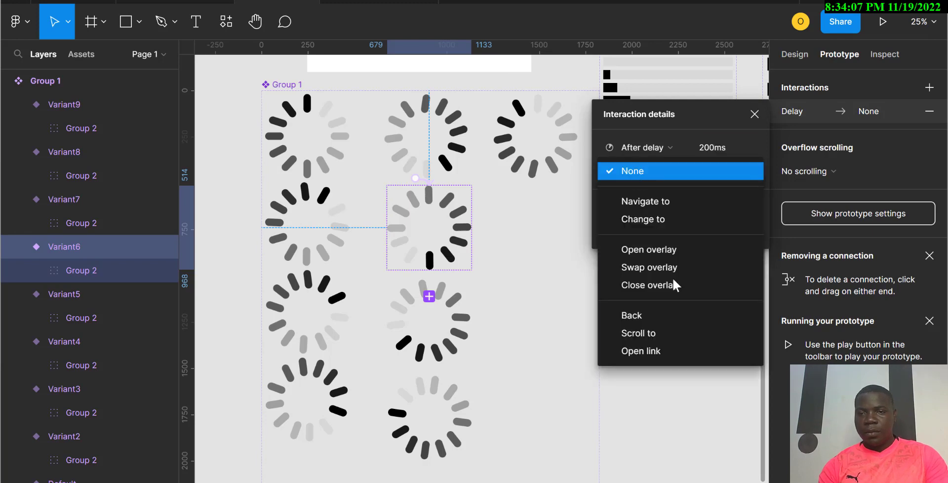
click(650, 221)
click(732, 197)
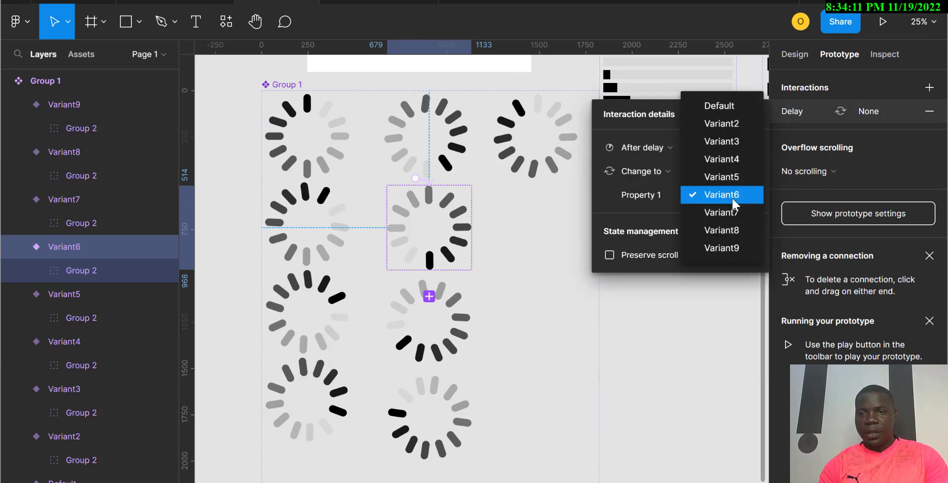
click(729, 213)
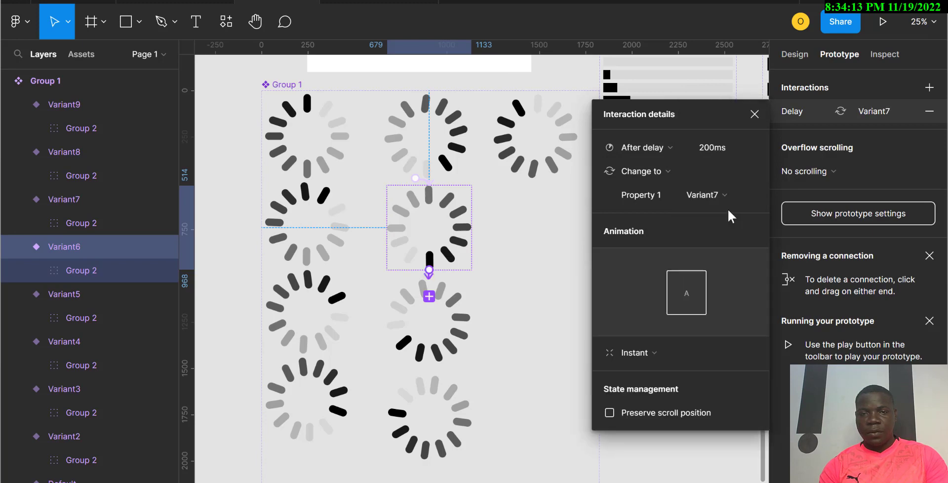
Step: Switch Variant7's interaction trigger to After delay with a 200 ms delay
click(466, 341)
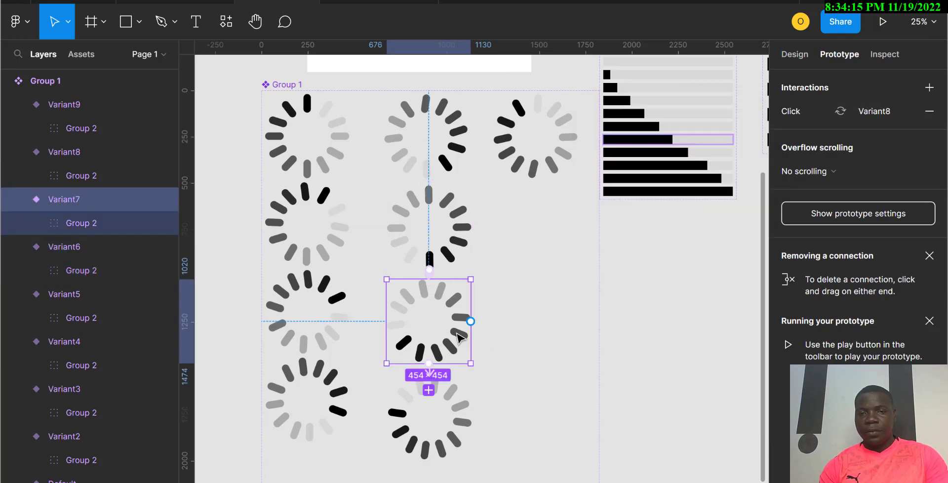
click(800, 114)
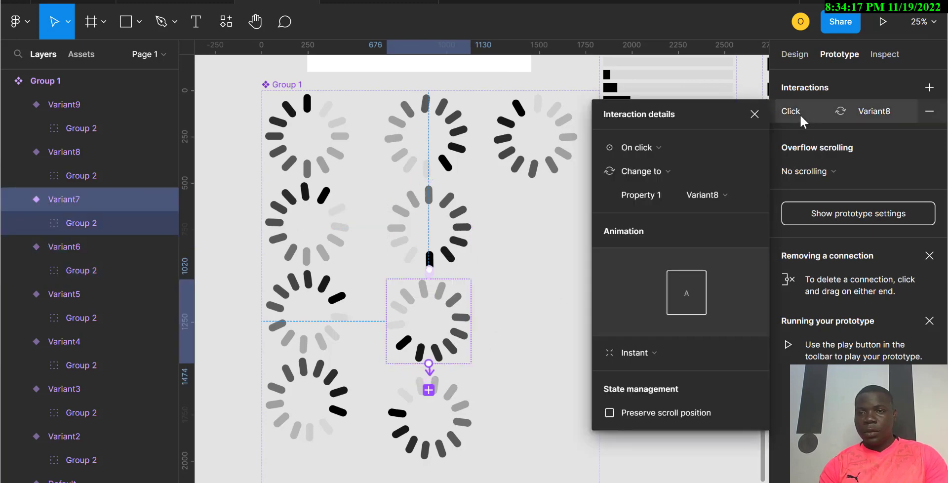
click(665, 147)
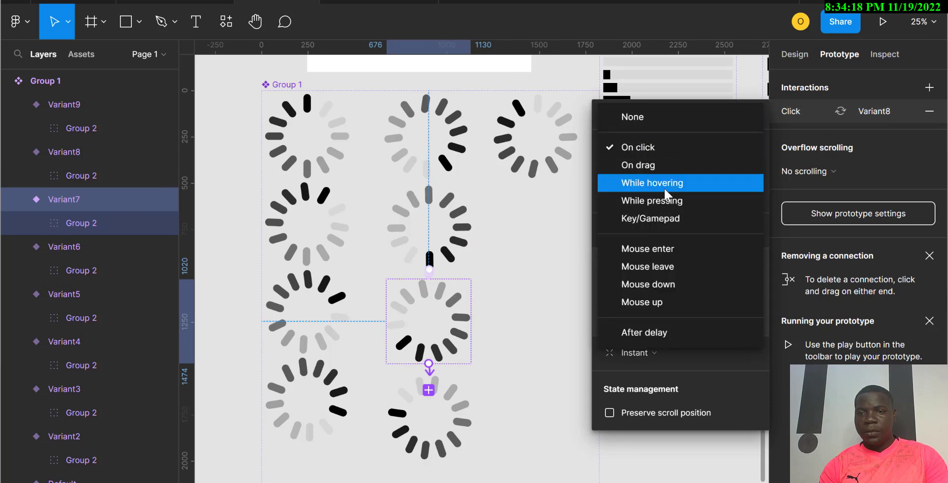
click(655, 335)
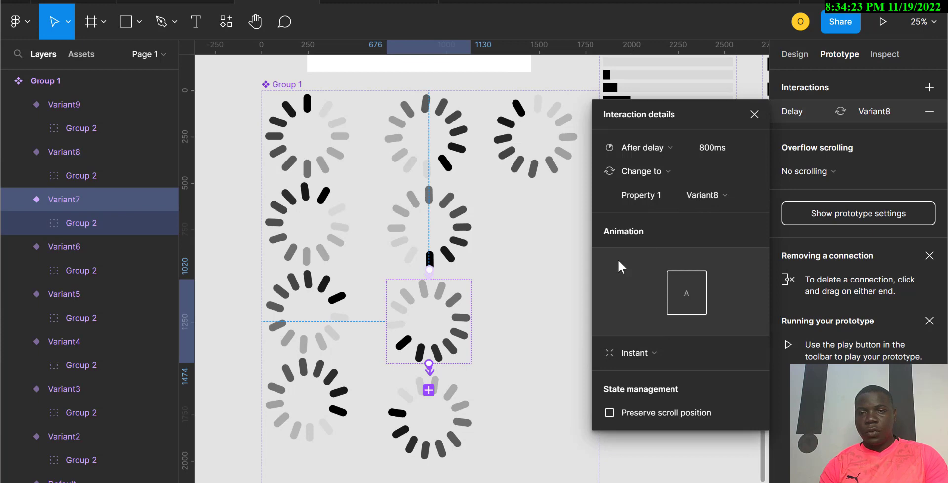
click(716, 144)
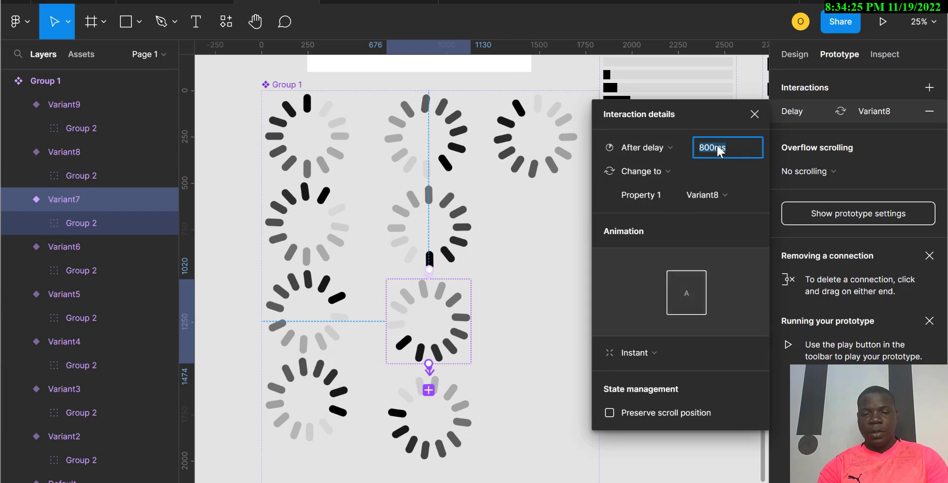
text(200)
Step: Delete Variant9's existing Scroll to interaction connection
click(461, 417)
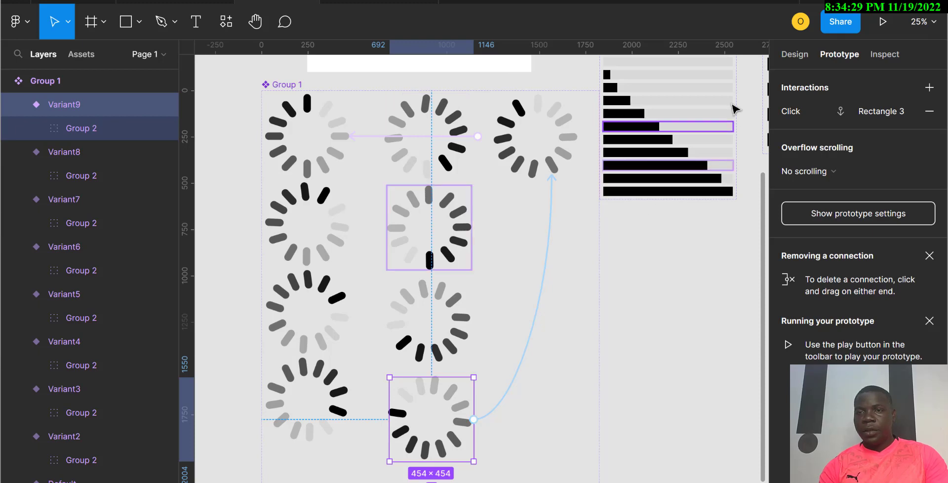
click(551, 212)
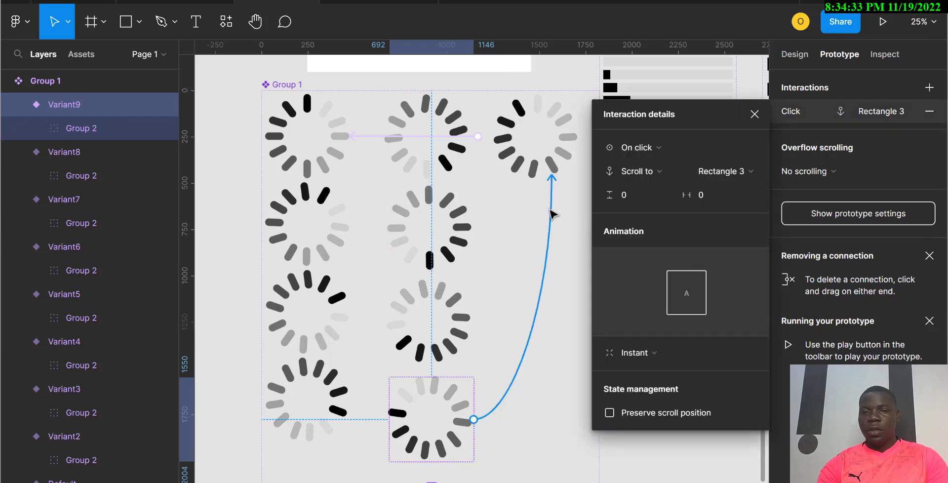
key(Delete)
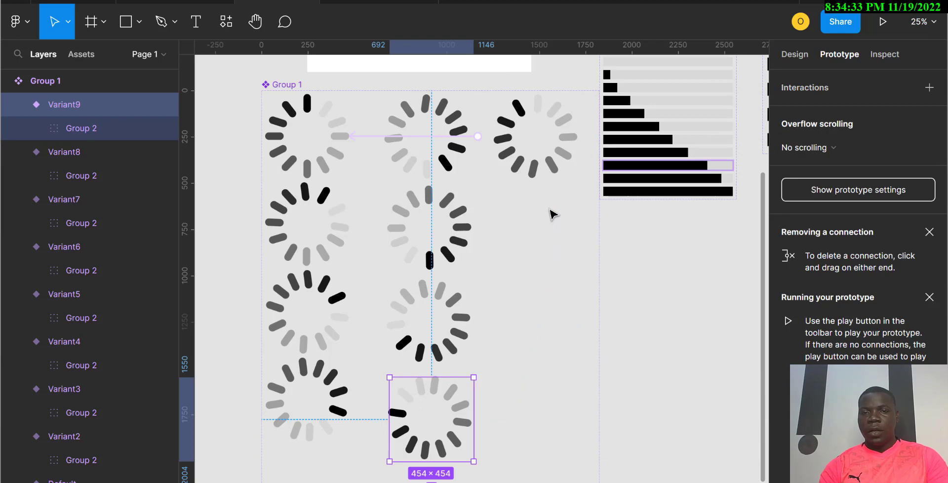
Step: Add an After delay interaction of 200 ms with a Change to action on Variant9
click(930, 88)
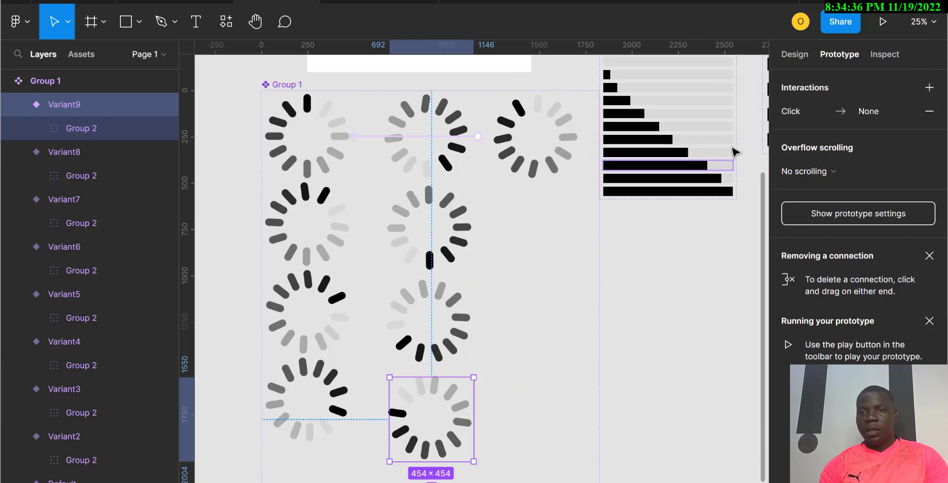
click(796, 112)
click(654, 150)
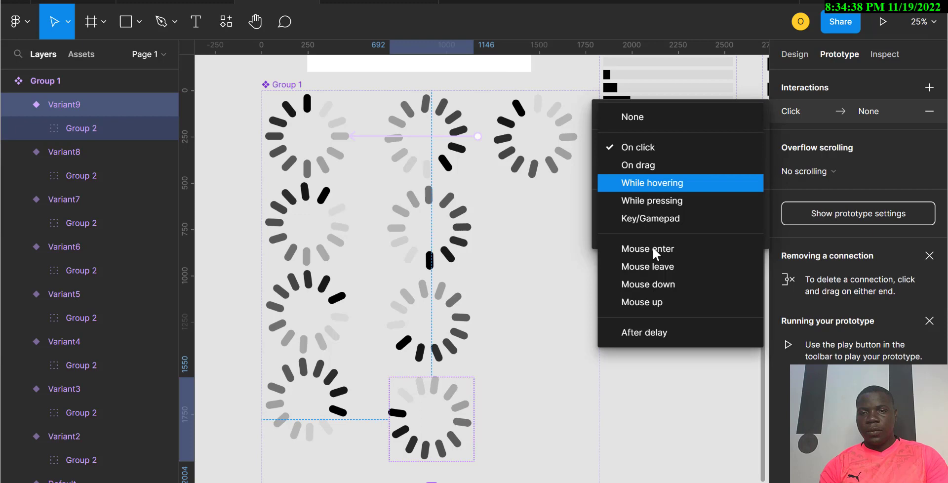
click(650, 333)
click(710, 148)
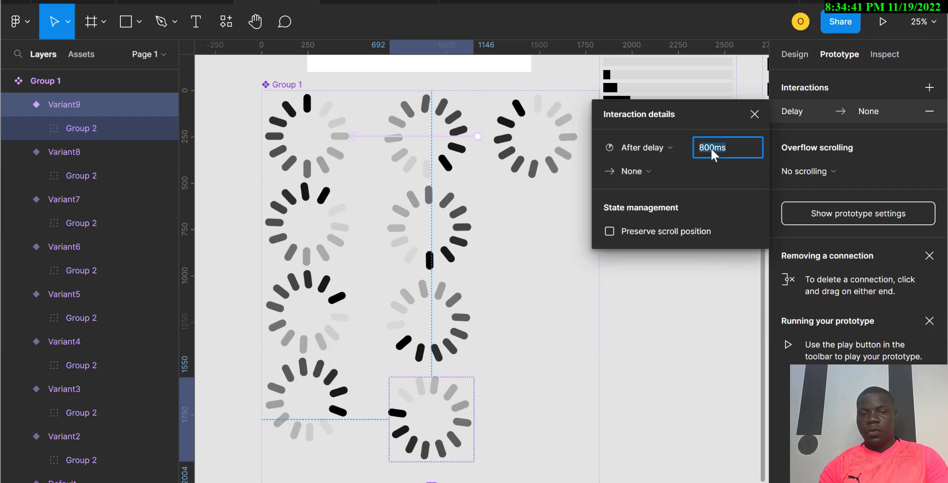
text(2000)
key(BackSpace)
click(639, 176)
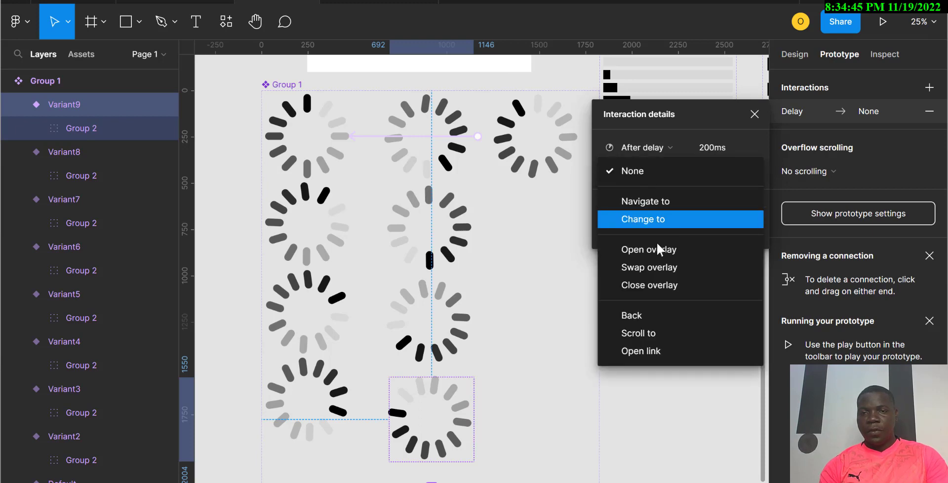
click(649, 227)
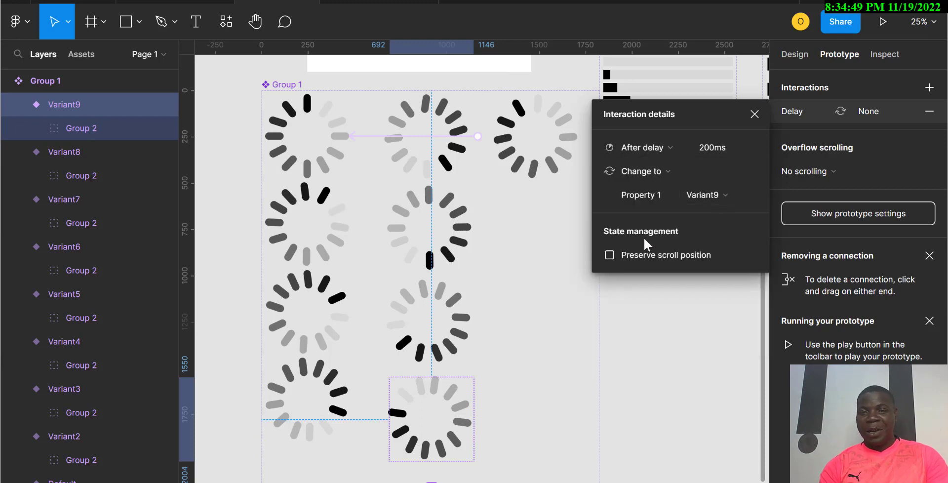
Step: Remove the rotated inner group's click interaction that changes to Default
click(514, 157)
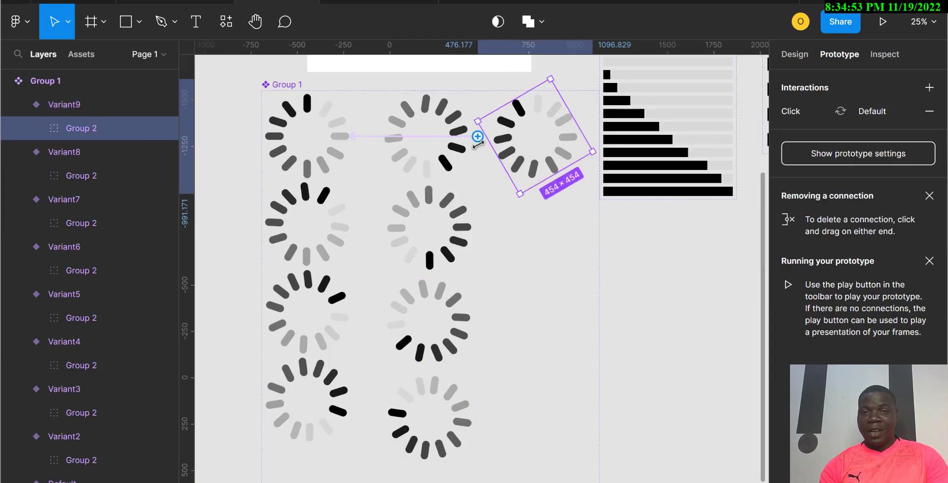
click(450, 138)
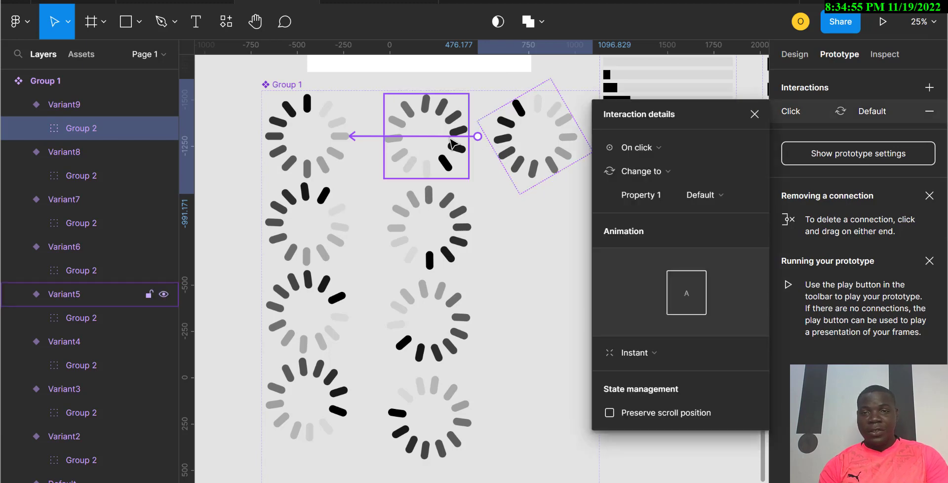
click(668, 149)
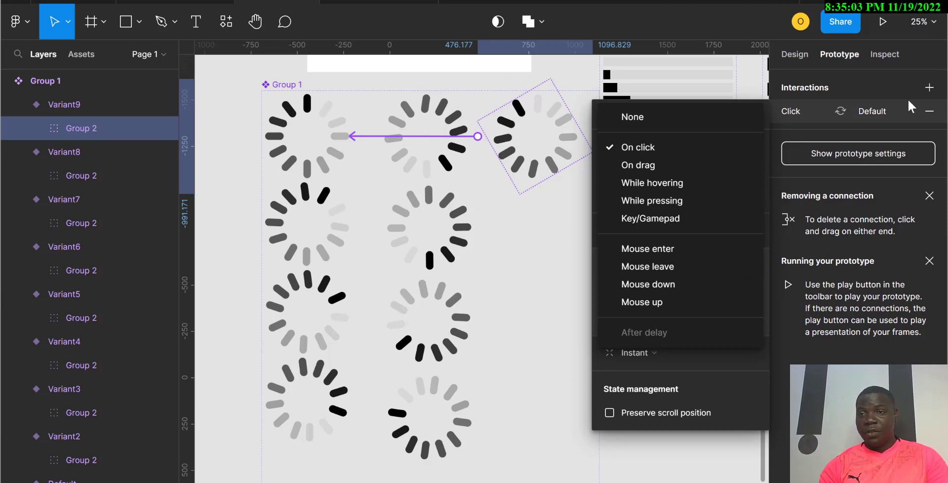
key(Escape)
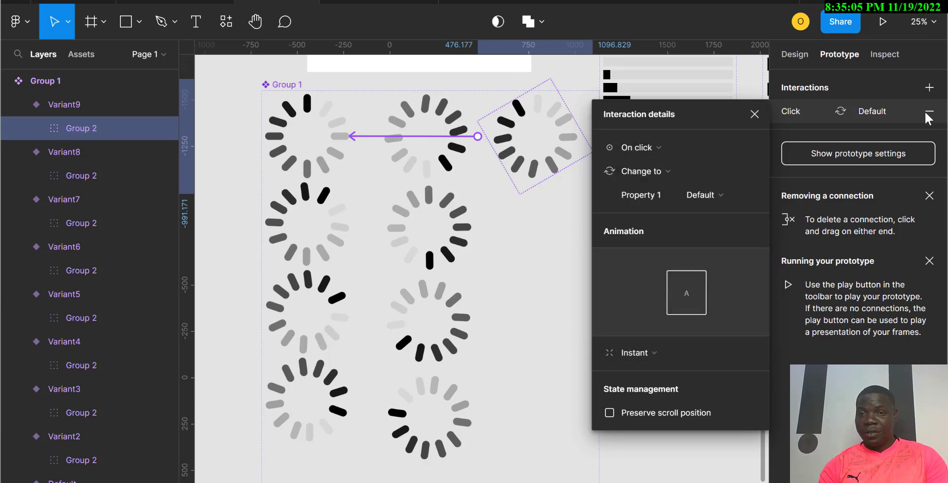
click(925, 113)
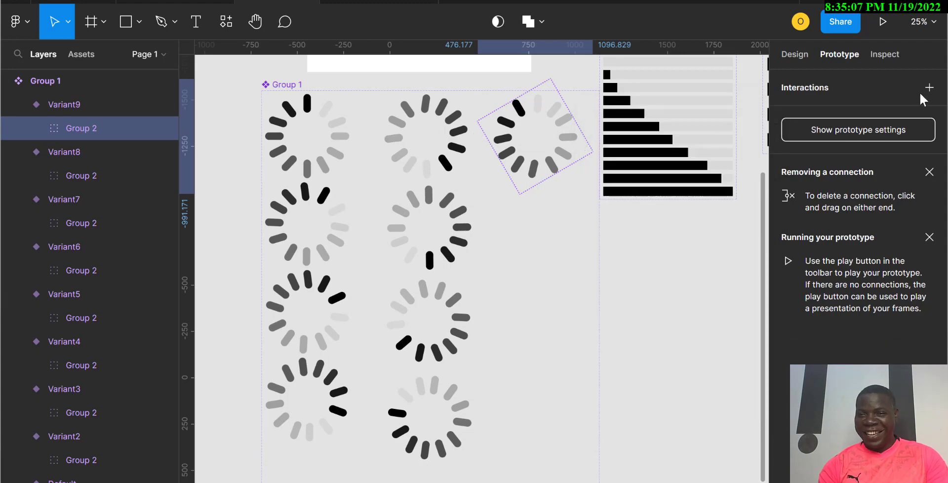
Step: Add a new empty interaction to Variant9's rotated inner group
click(929, 88)
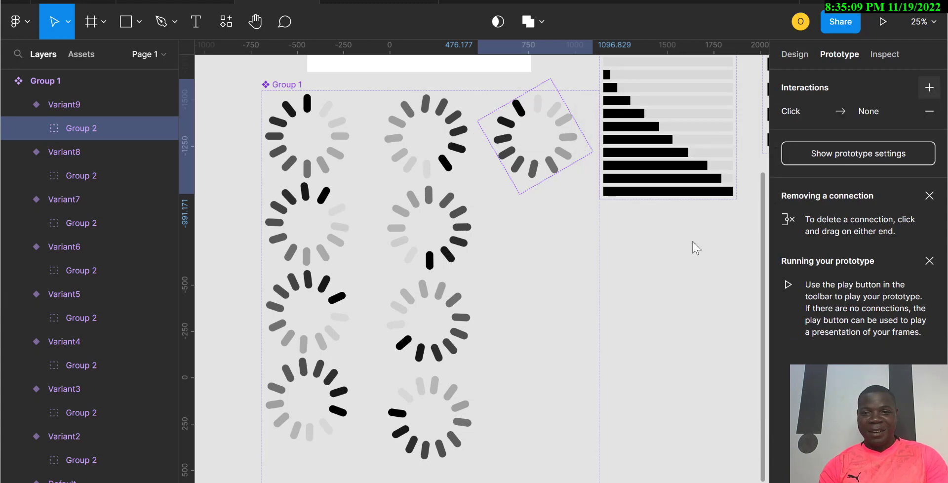
click(535, 272)
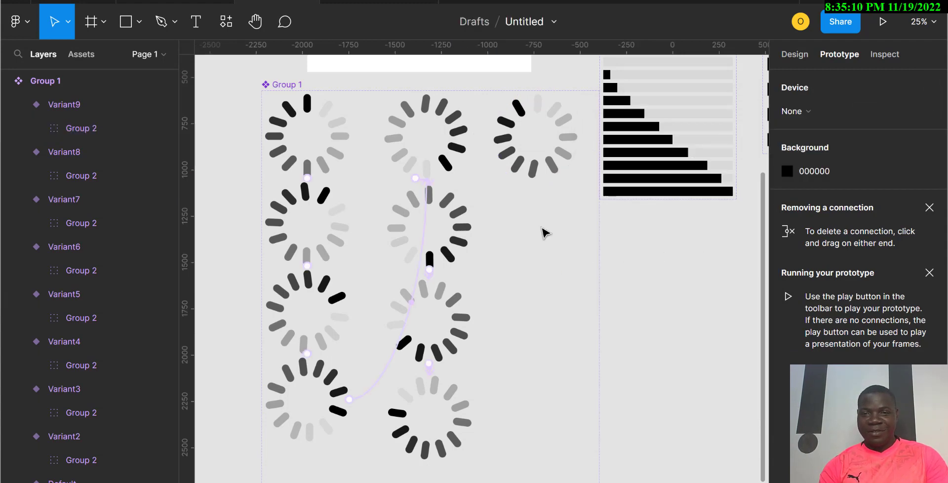
click(545, 174)
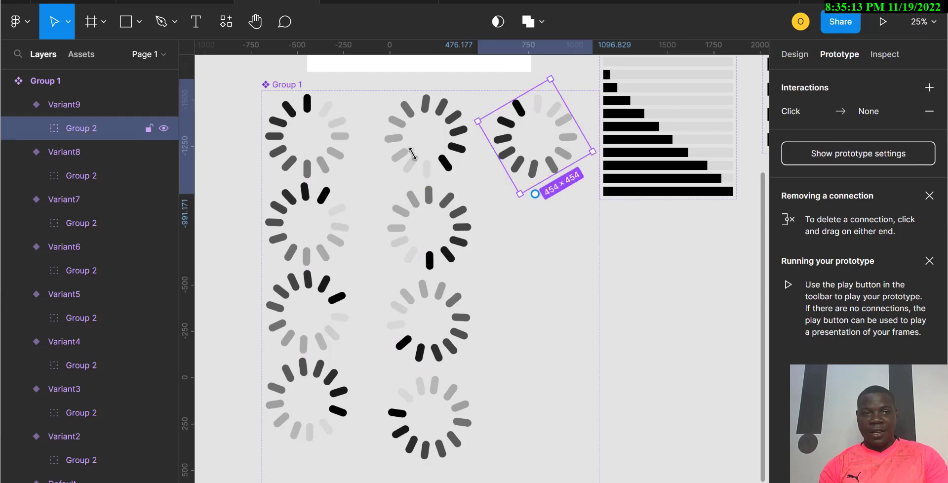
Step: Review Variant9's After delay interaction and its list of Change to destinations
click(56, 103)
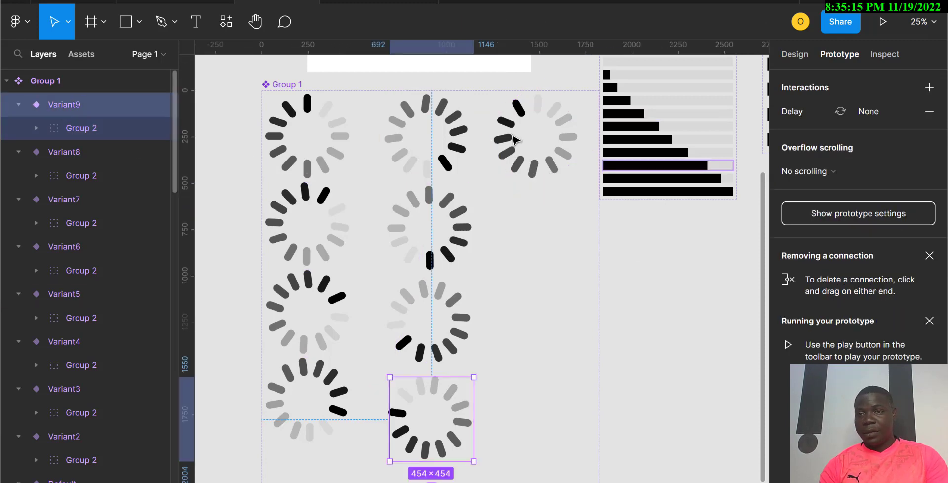
click(871, 119)
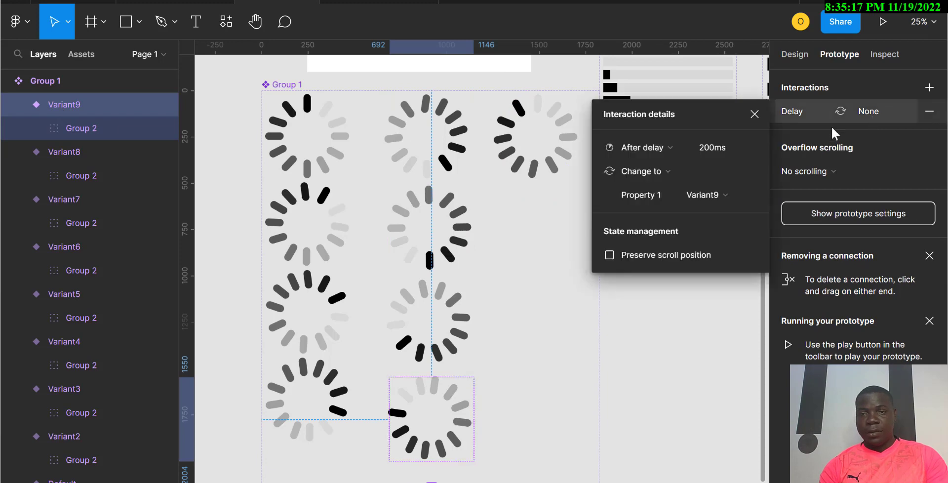
click(718, 197)
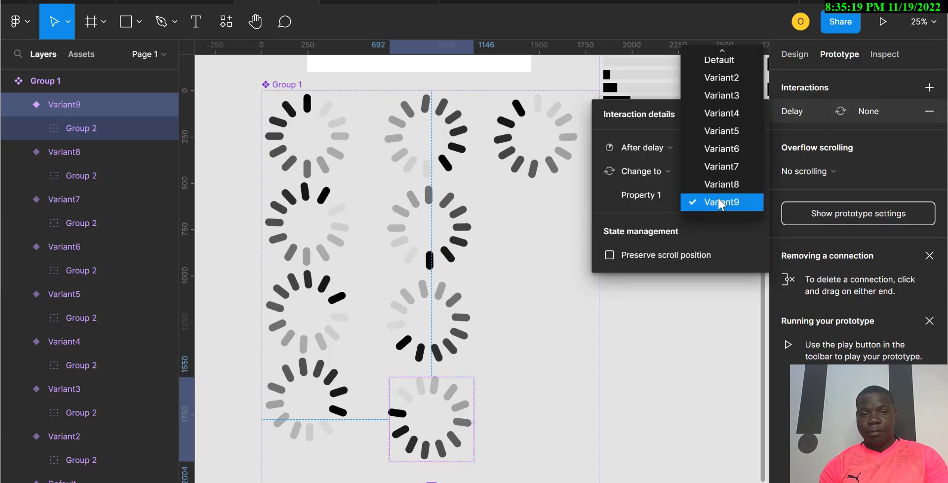
click(540, 308)
Step: Open the inner group's new interaction and review its trigger options
click(530, 170)
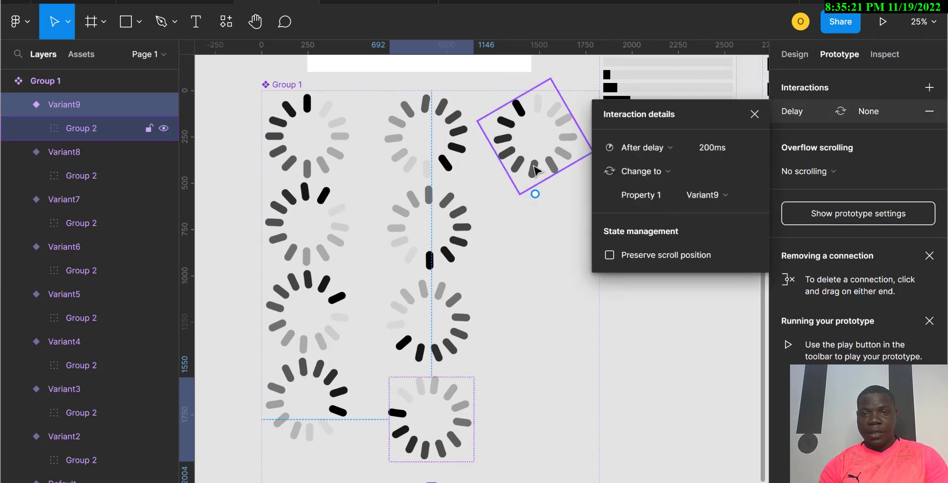
click(902, 112)
click(668, 147)
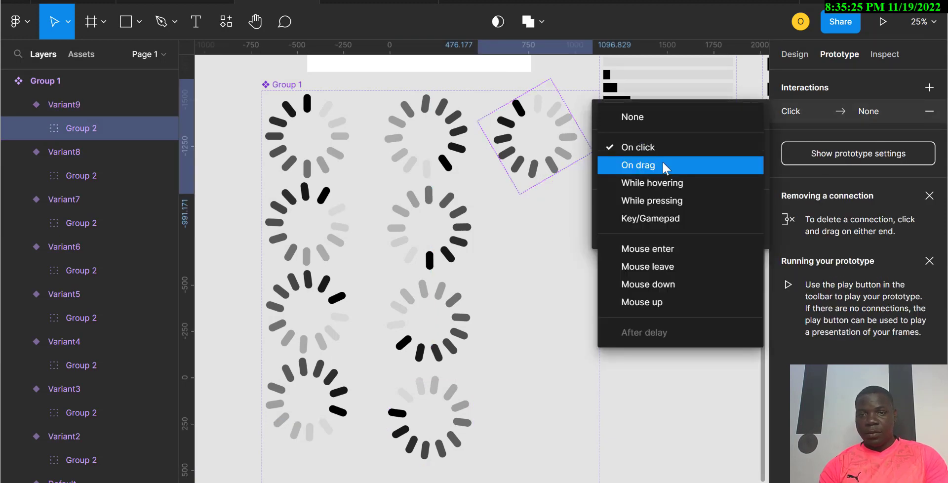
click(540, 229)
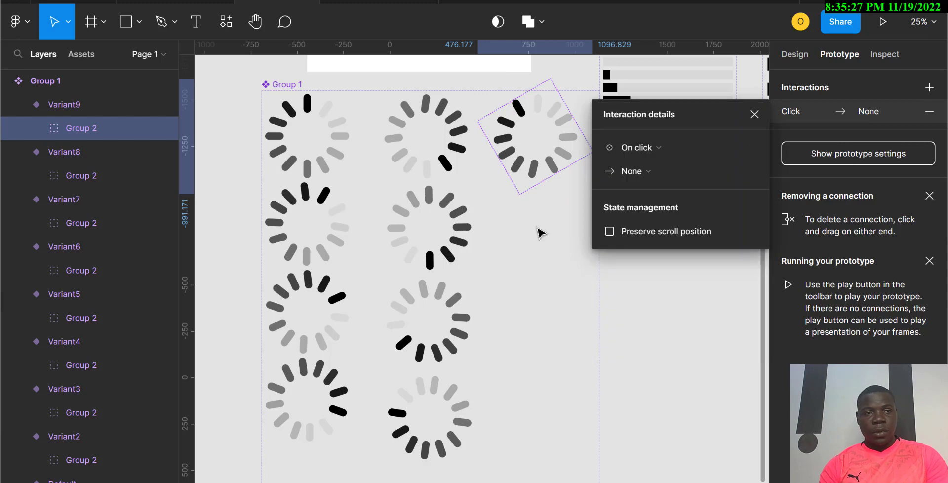
Step: Delete the Variant9 variant from the spinner component set
click(16, 104)
click(82, 100)
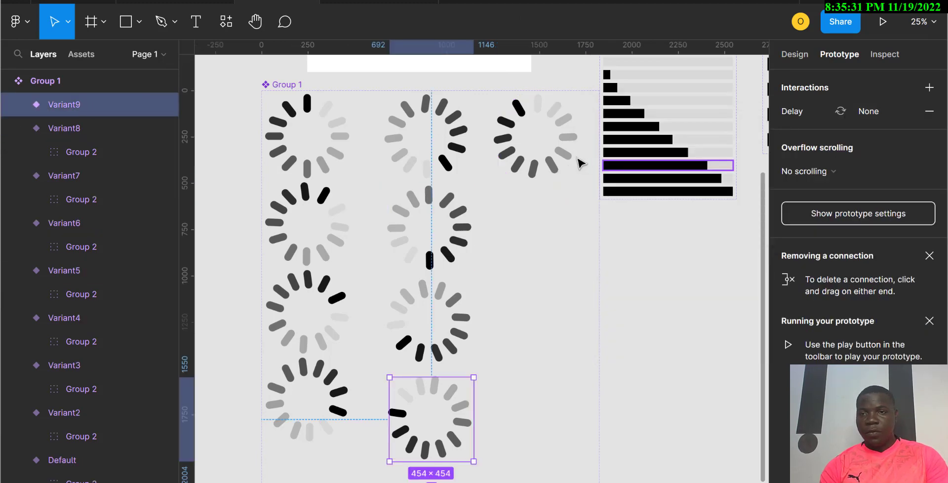
click(528, 170)
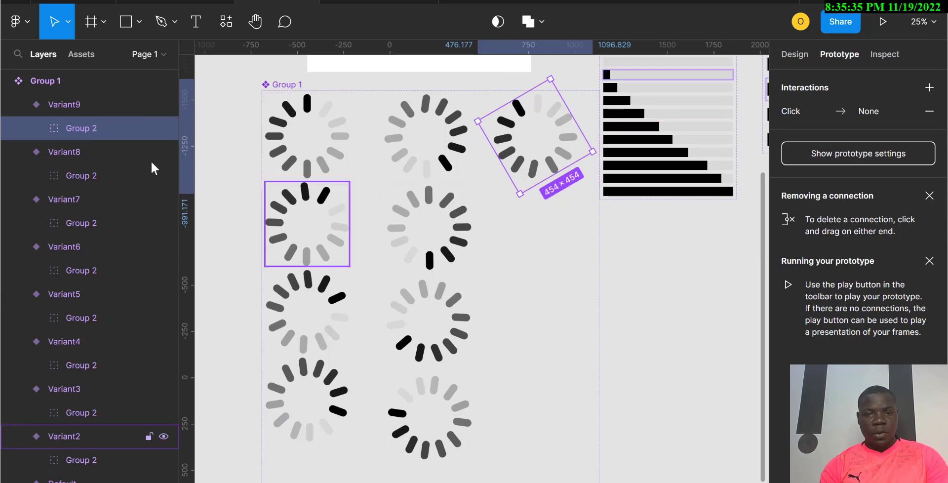
click(76, 103)
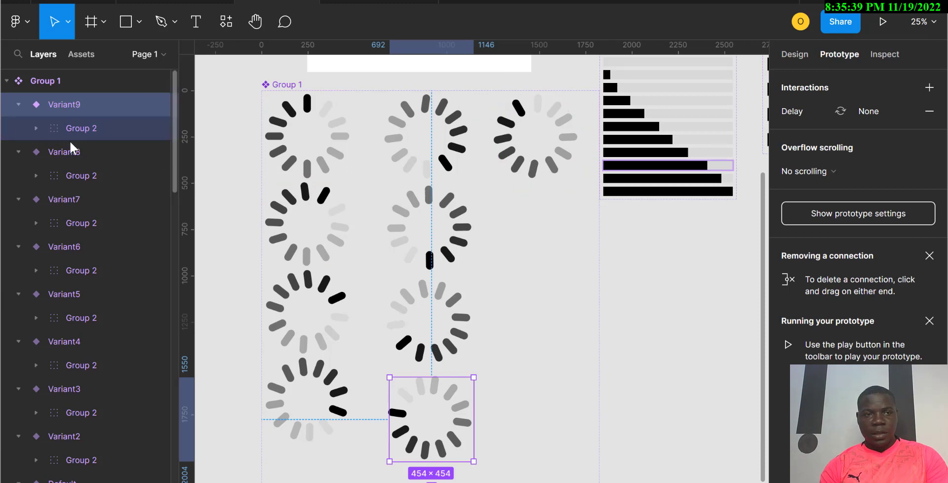
click(86, 130)
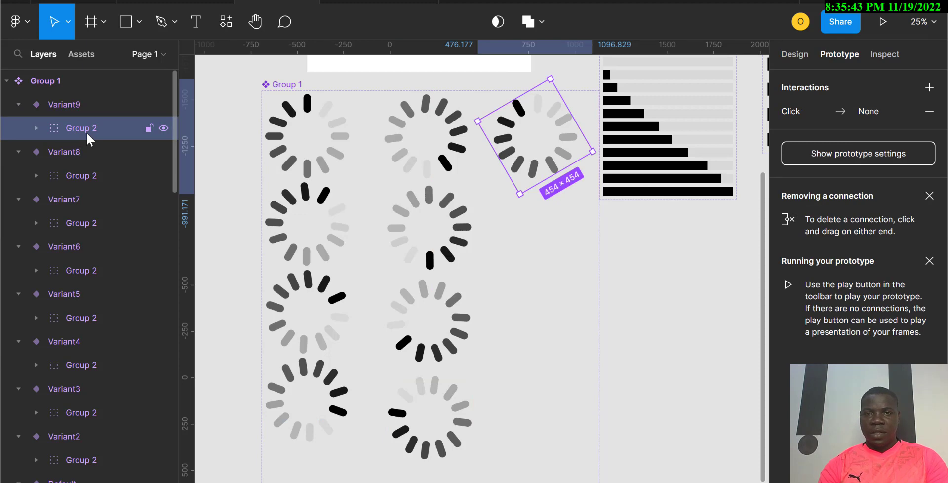
key(Escape)
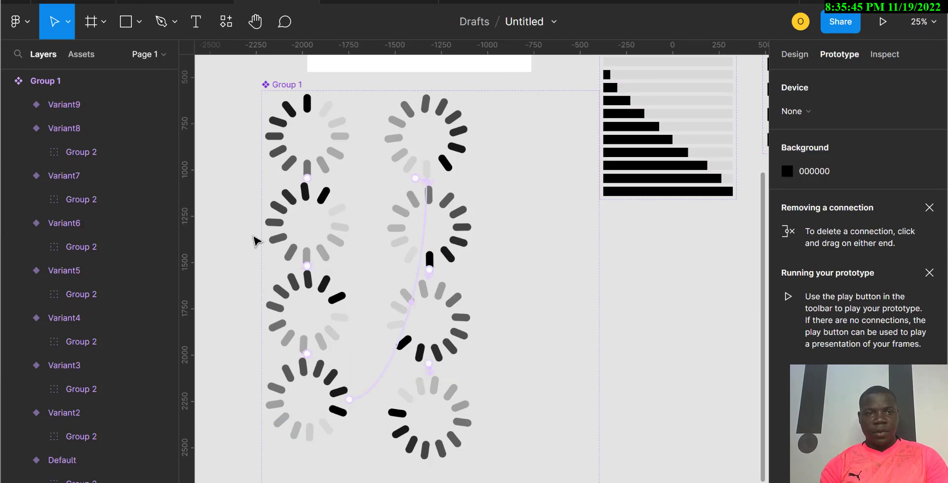
click(31, 107)
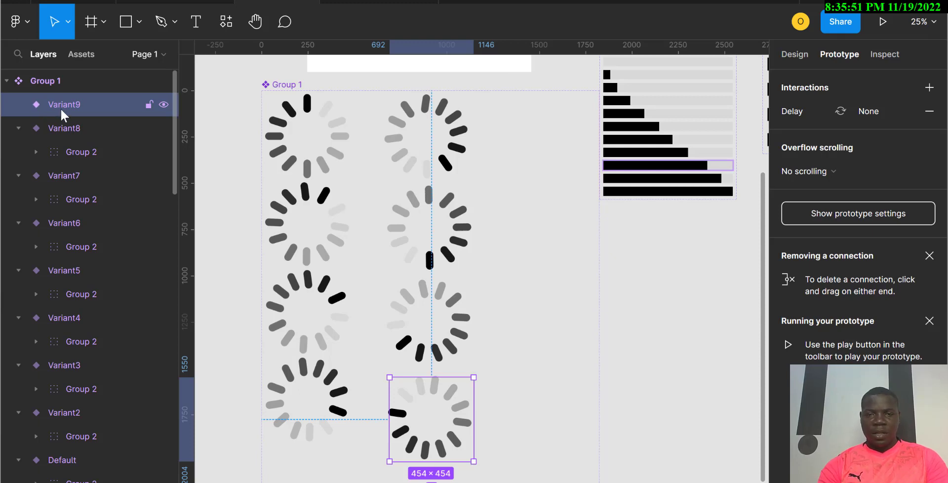
key(Delete)
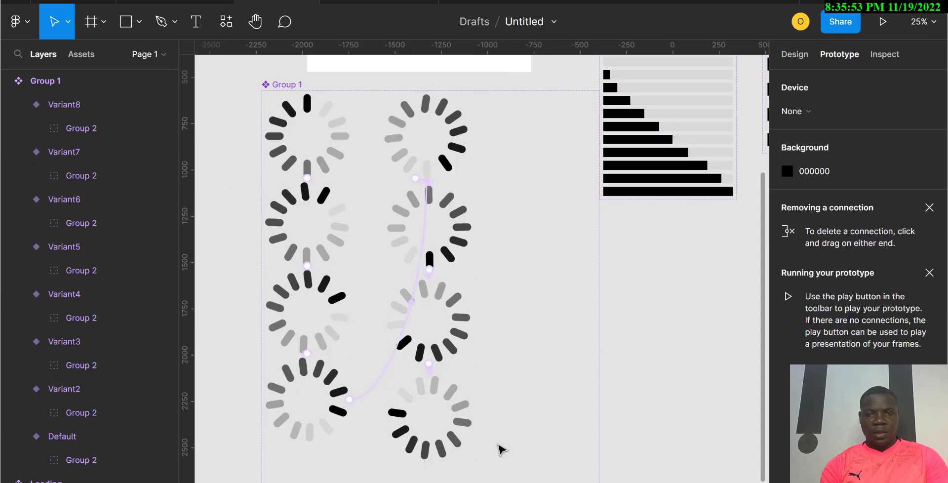
Step: Duplicate Variant8 as a new Variant9 and move the copy to the empty top-right slot of the set
click(467, 417)
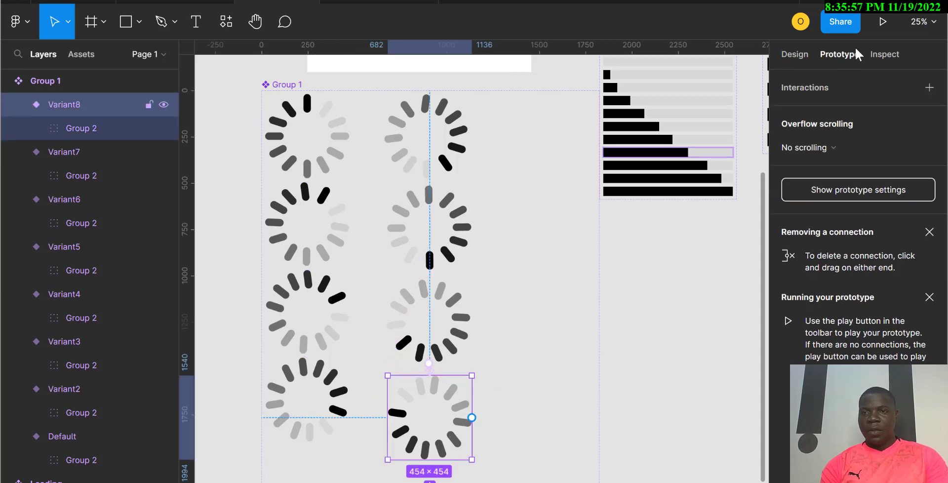
click(805, 55)
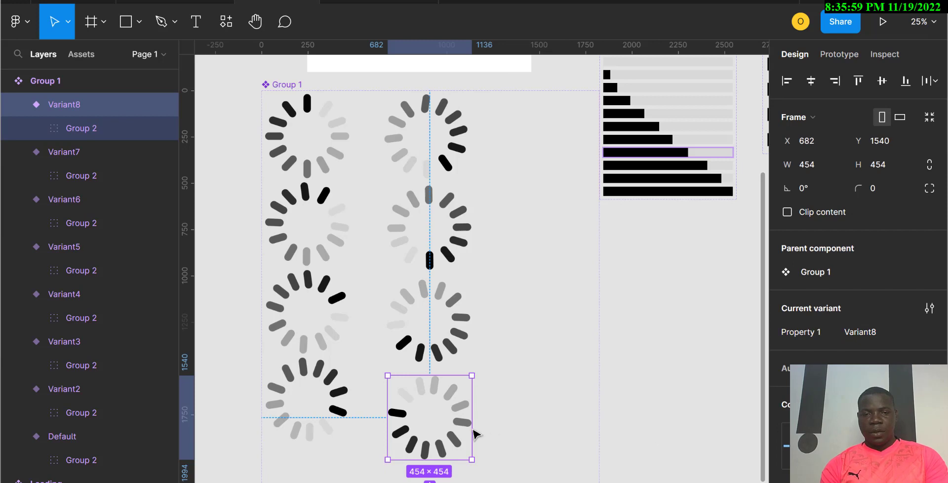
key(ctrl+d)
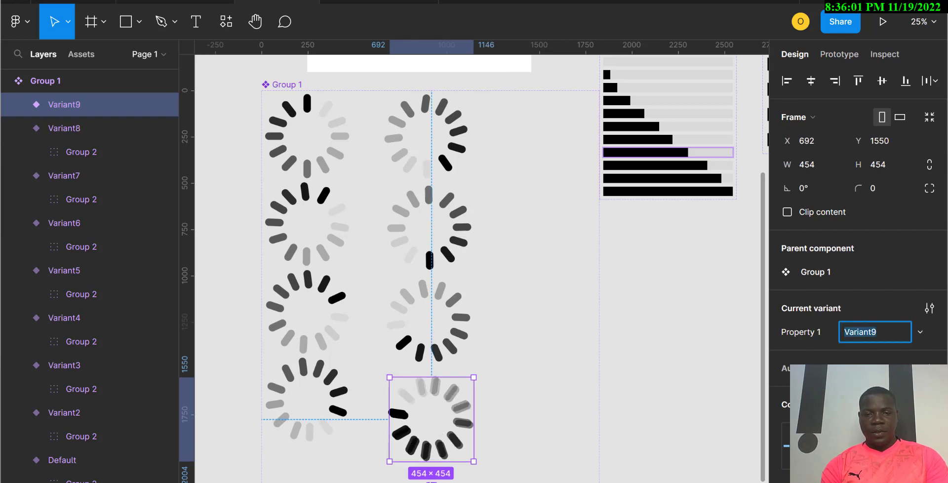
drag(445, 450, 550, 169)
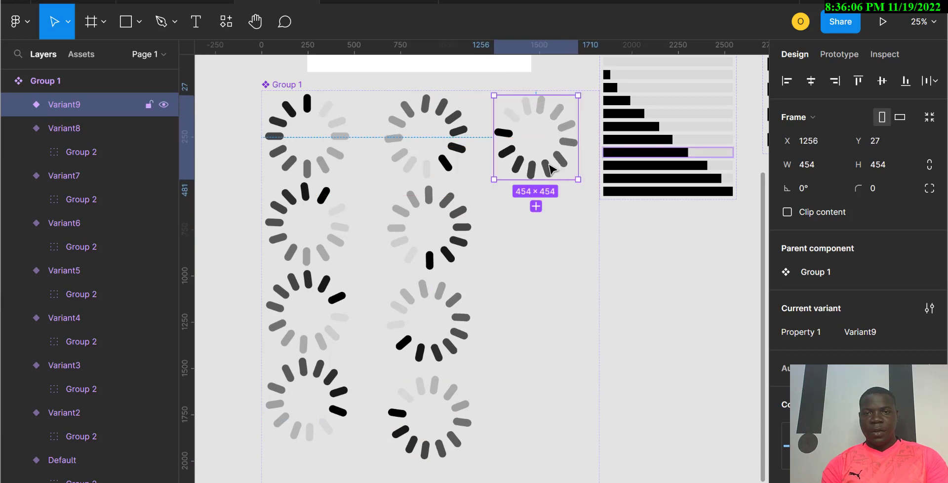
Step: Rotate the new Variant9's inner group about 30°
click(20, 104)
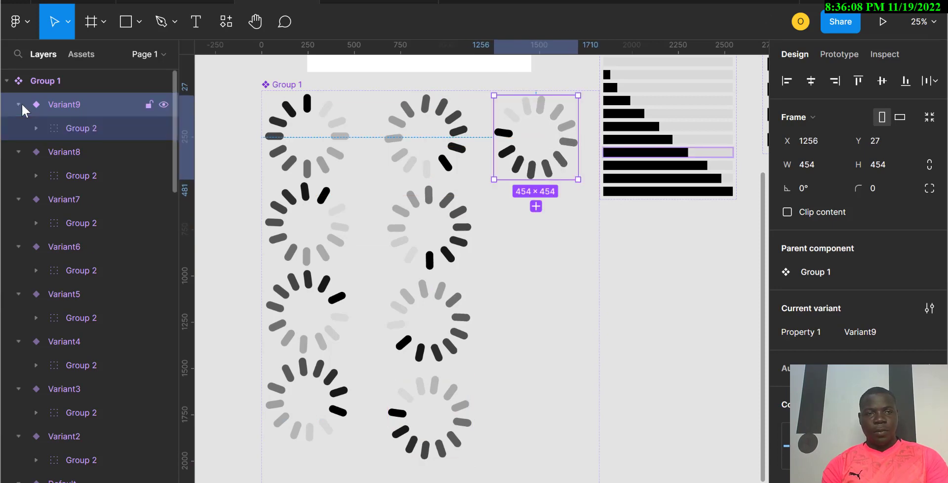
click(80, 124)
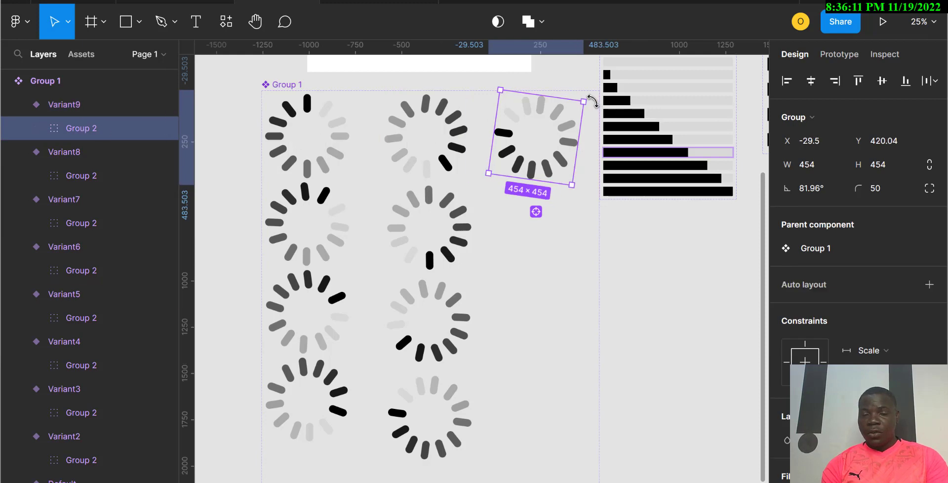
drag(601, 121, 617, 164)
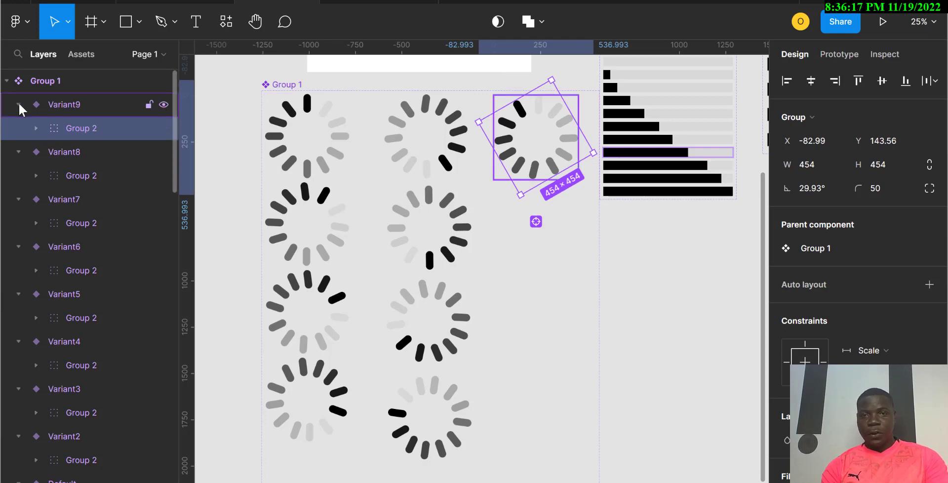
click(18, 103)
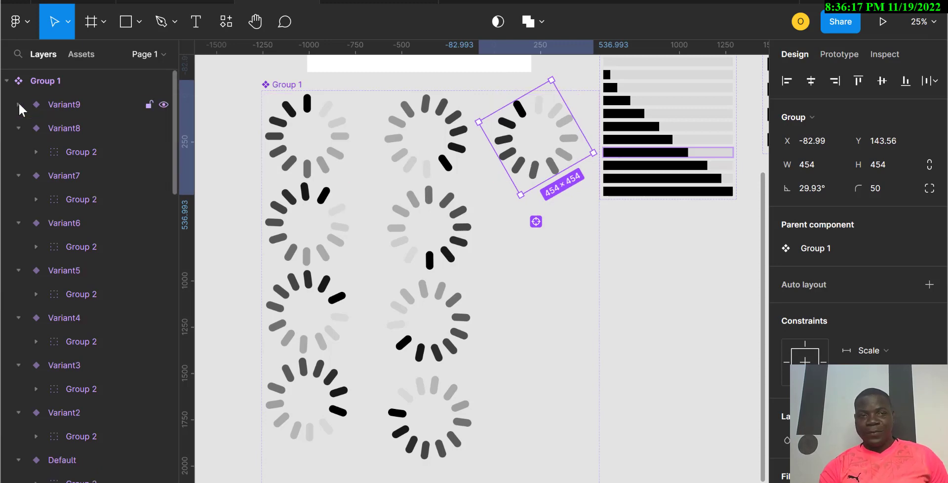
Step: Add an After delay interaction of 200 ms to Variant8
click(63, 108)
click(456, 427)
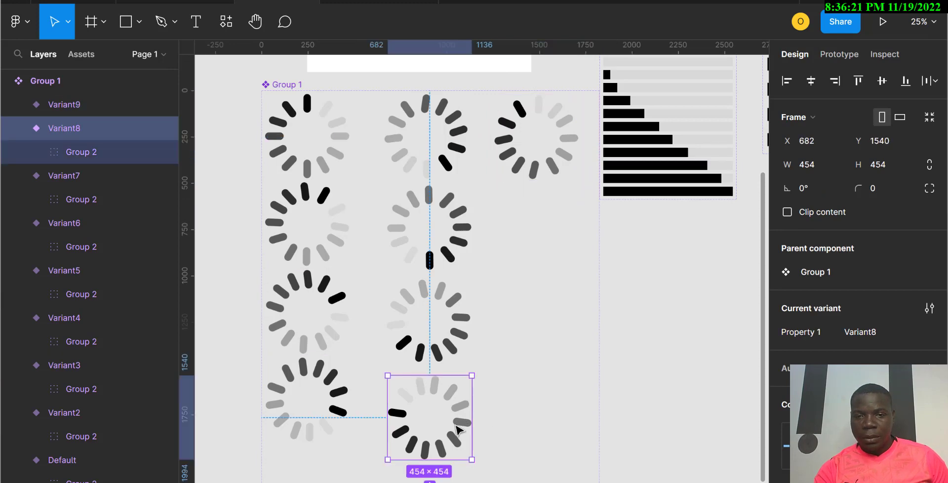
click(829, 51)
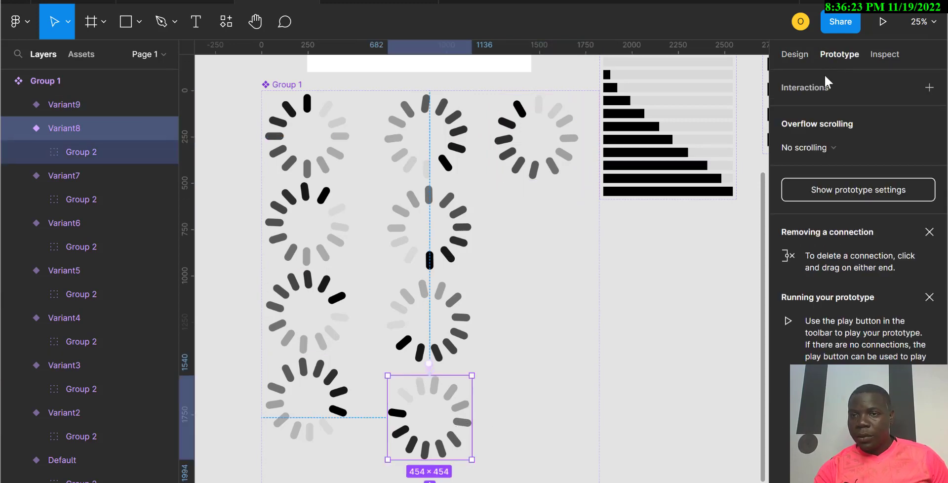
click(930, 89)
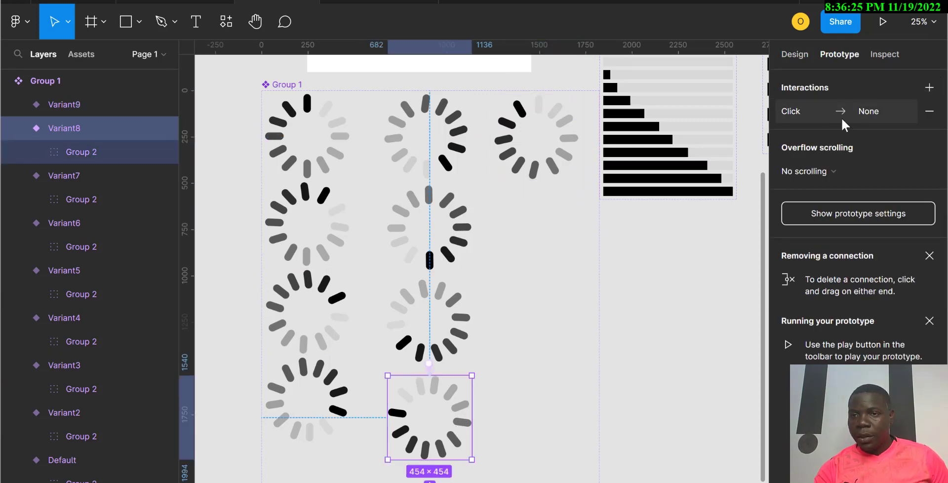
click(822, 111)
click(656, 147)
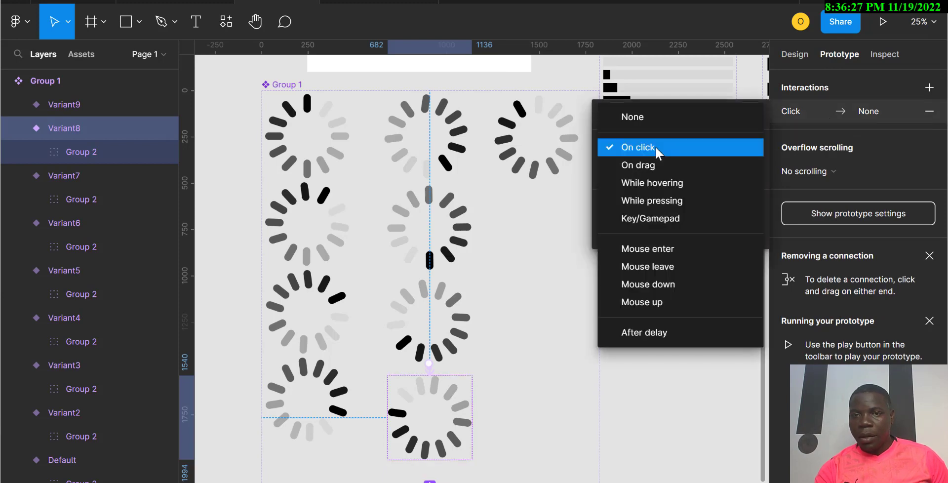
click(653, 334)
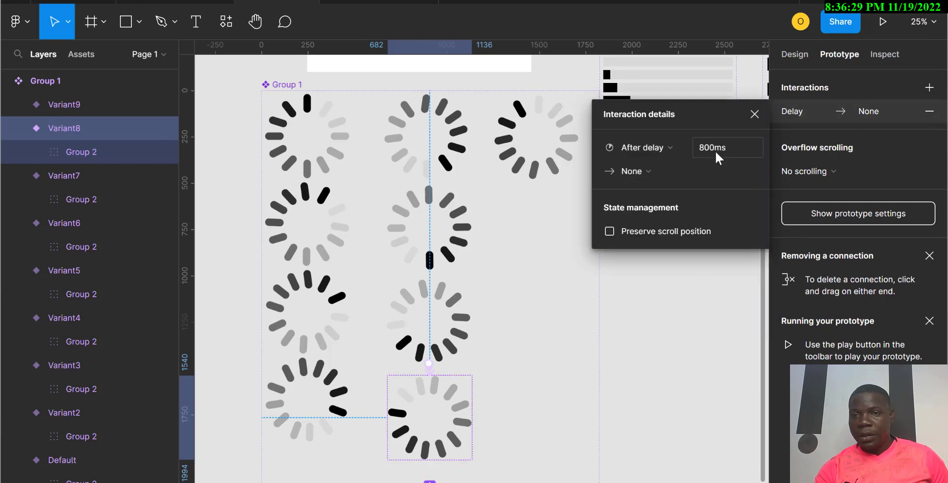
click(716, 150)
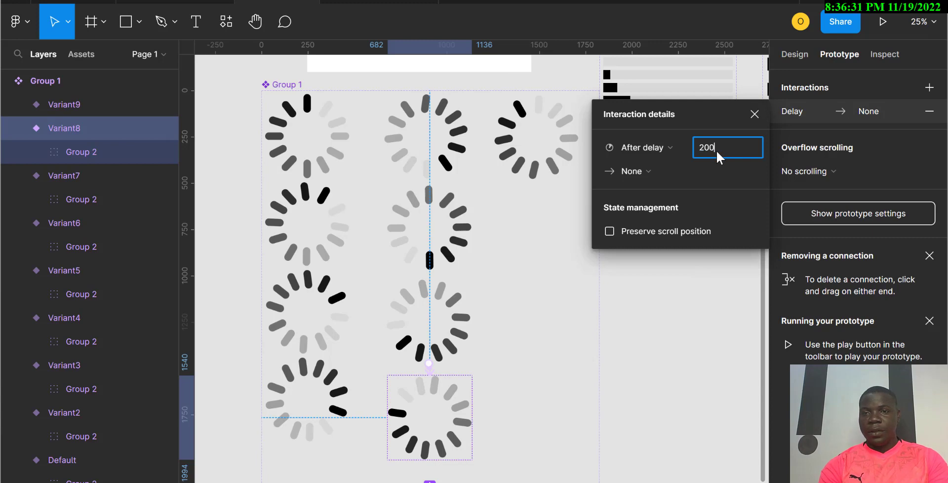
text(200)
Step: Set Variant8's delay interaction to Change to Variant9
click(628, 177)
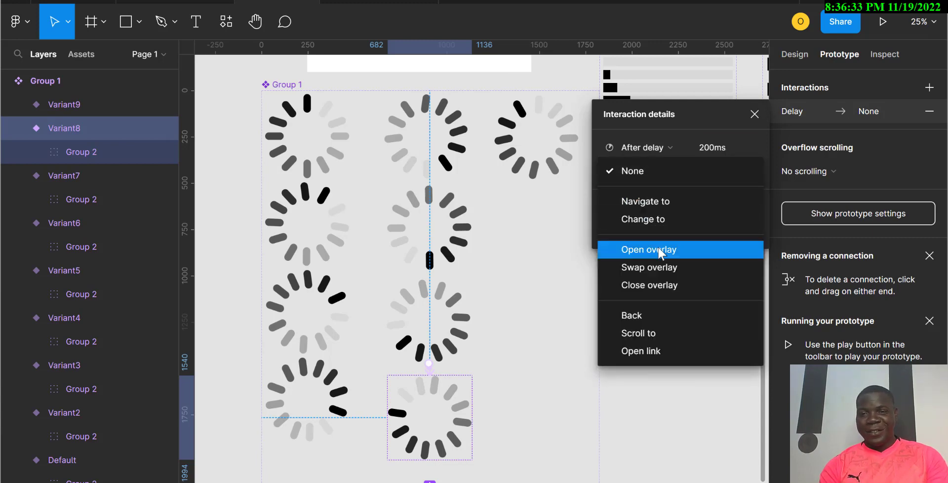
click(644, 222)
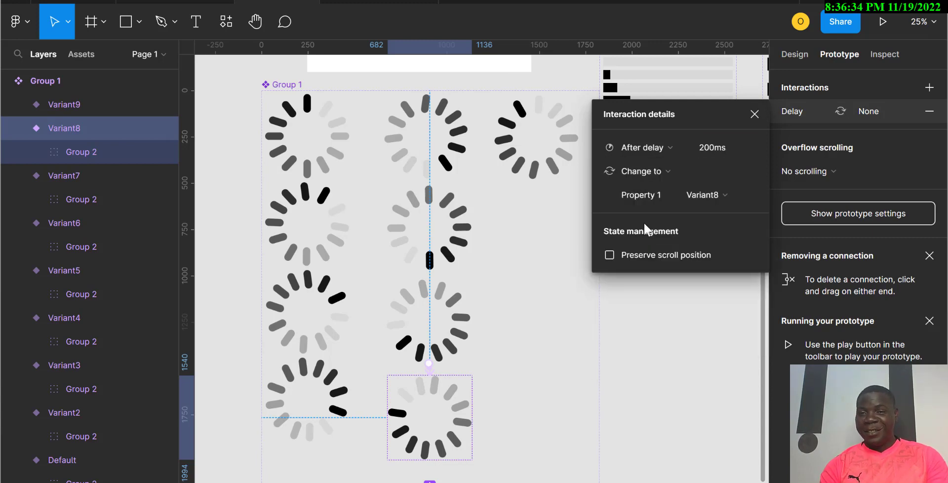
click(708, 196)
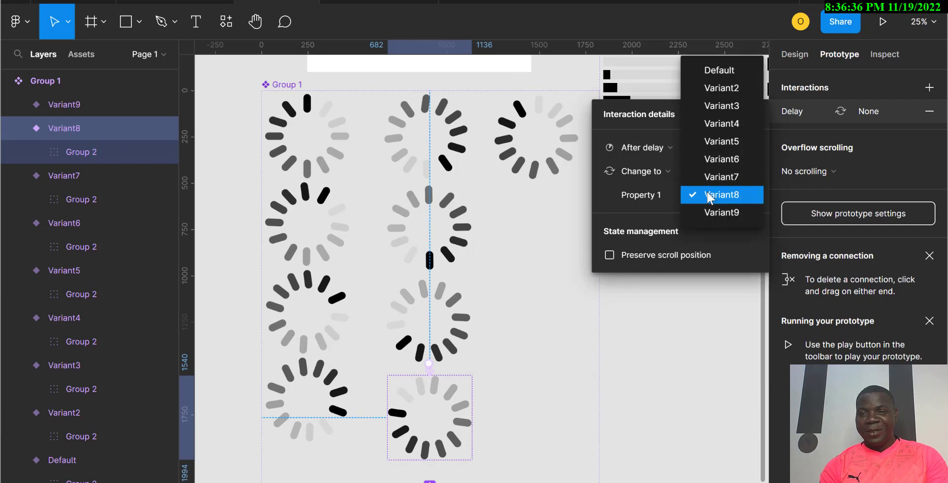
click(717, 216)
Step: Connect Variant9 to Default with an After delay interaction of 200 ms
click(555, 174)
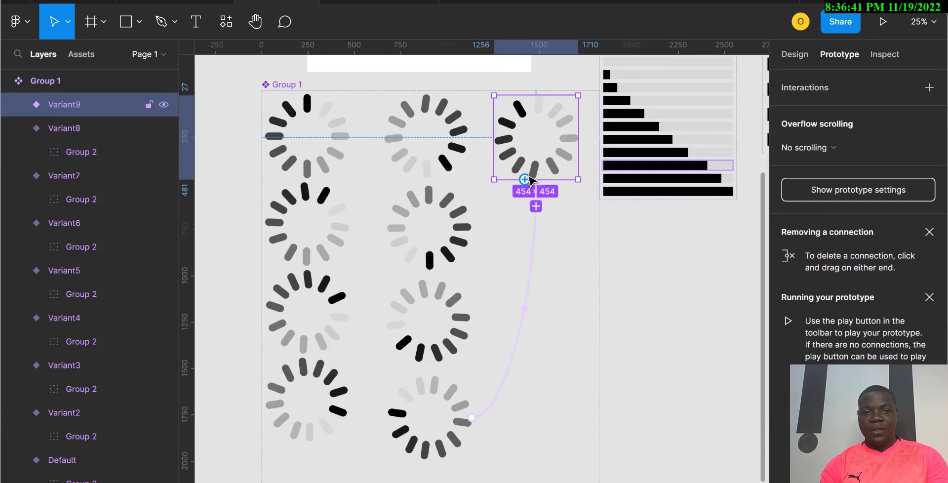
drag(525, 179, 348, 157)
click(663, 152)
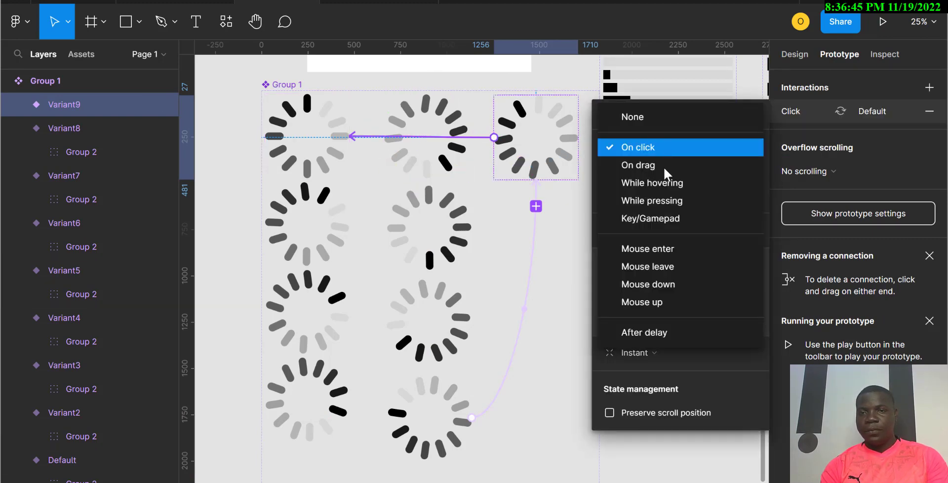
click(654, 332)
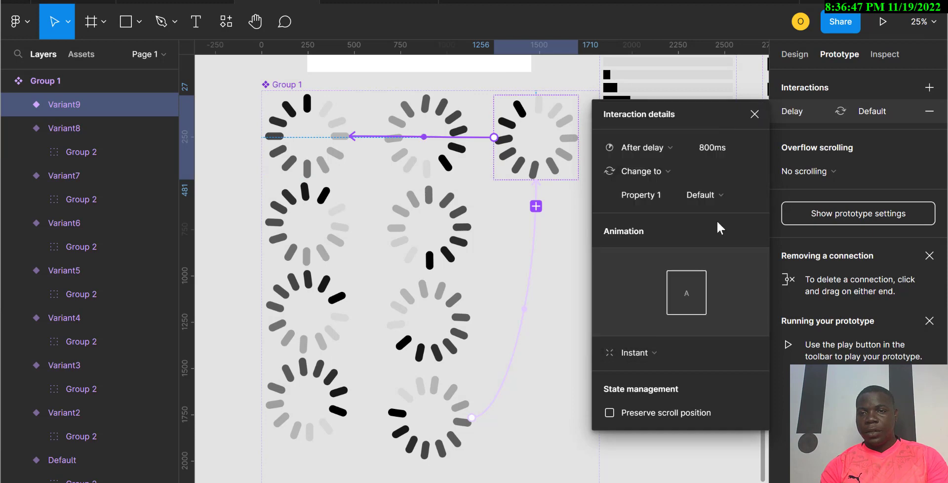
click(720, 150)
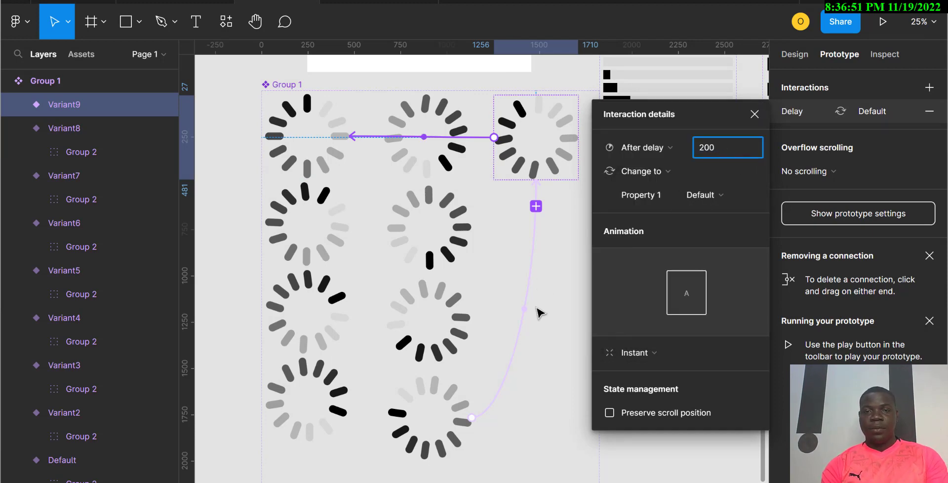
click(540, 334)
Step: Delete the static spinner from the Desktop - 1 frame
scroll(539, 333, up, 5)
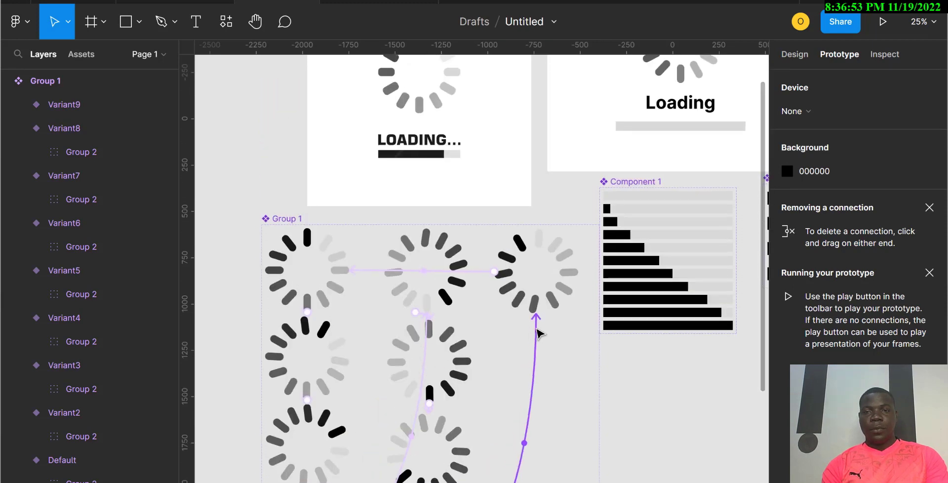
scroll(540, 334, right, 3)
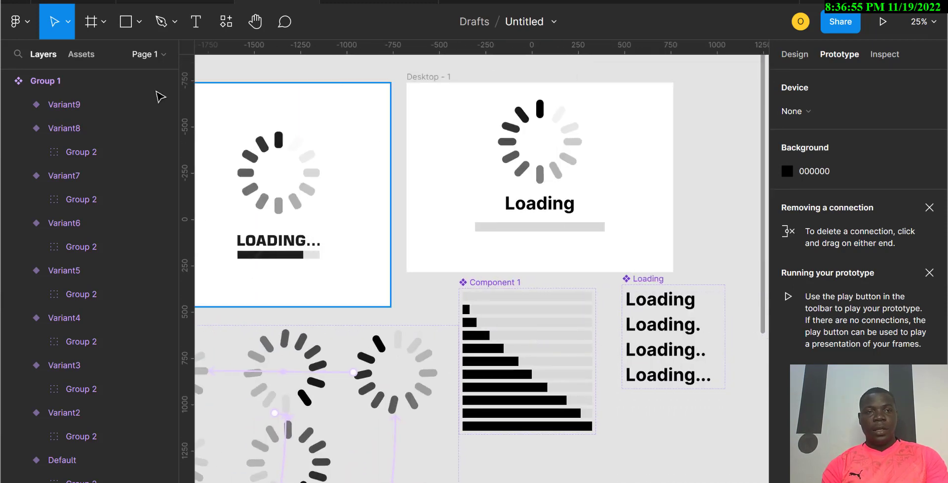
click(81, 54)
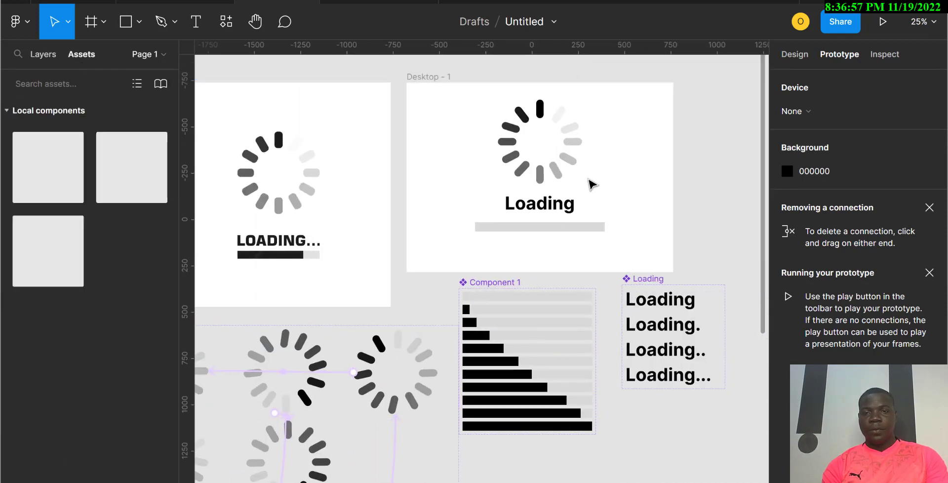
click(554, 174)
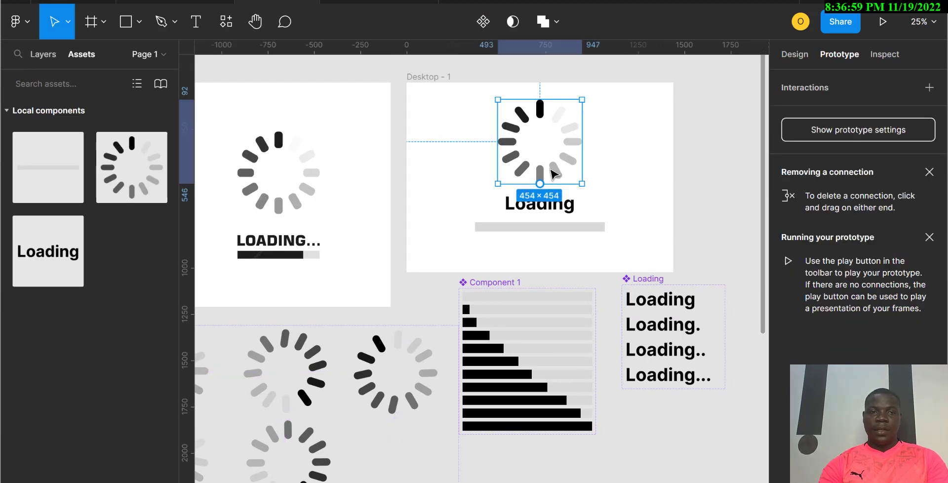
key(Delete)
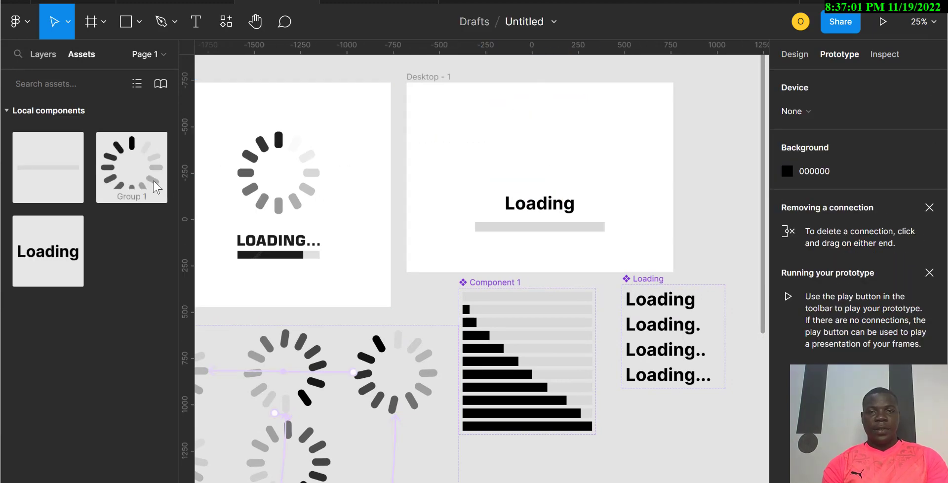
Step: Place an instance of the spinner component from the assets above the Loading text in Desktop - 1
drag(156, 187, 568, 169)
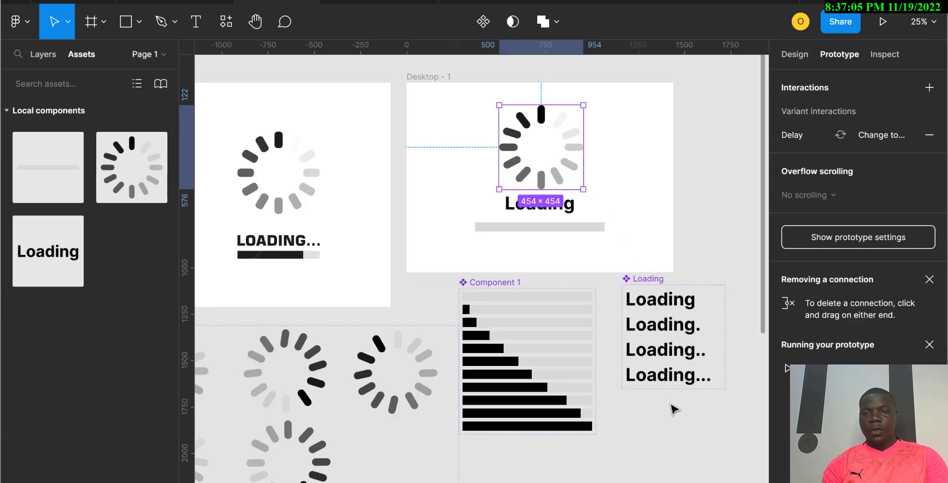
click(673, 302)
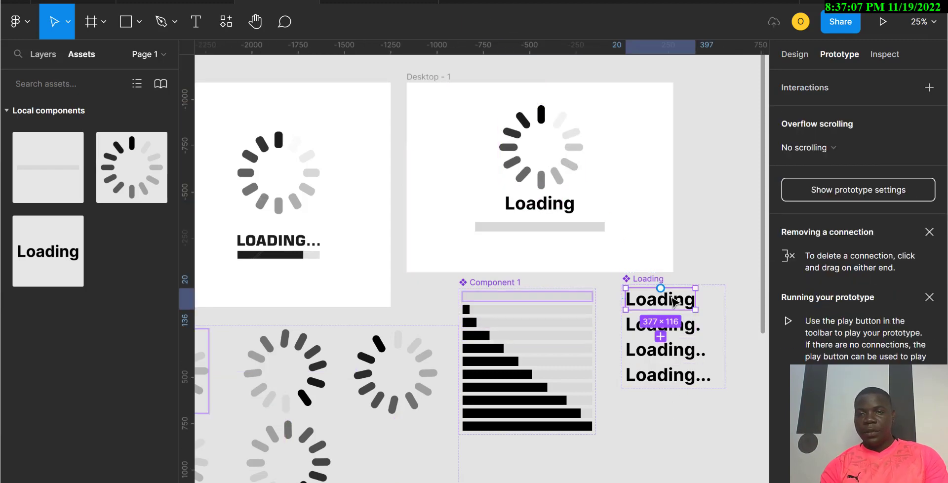
Step: Connect the first Loading text variant to the next one with an After delay interaction of 300 ms
mouse_move(661, 297)
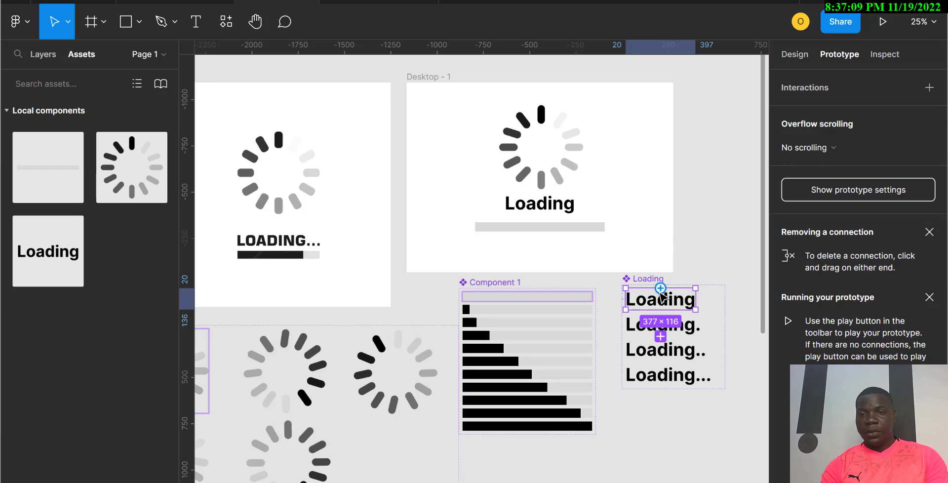
drag(662, 289, 672, 329)
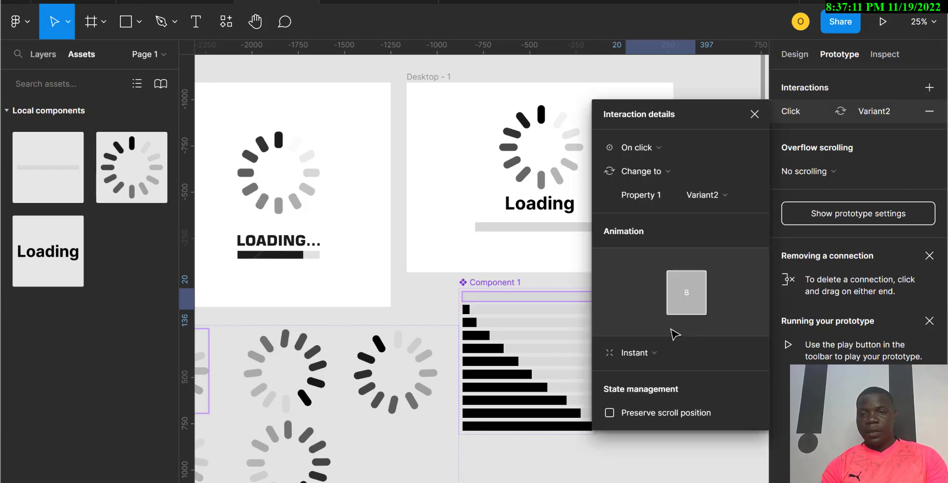
click(656, 147)
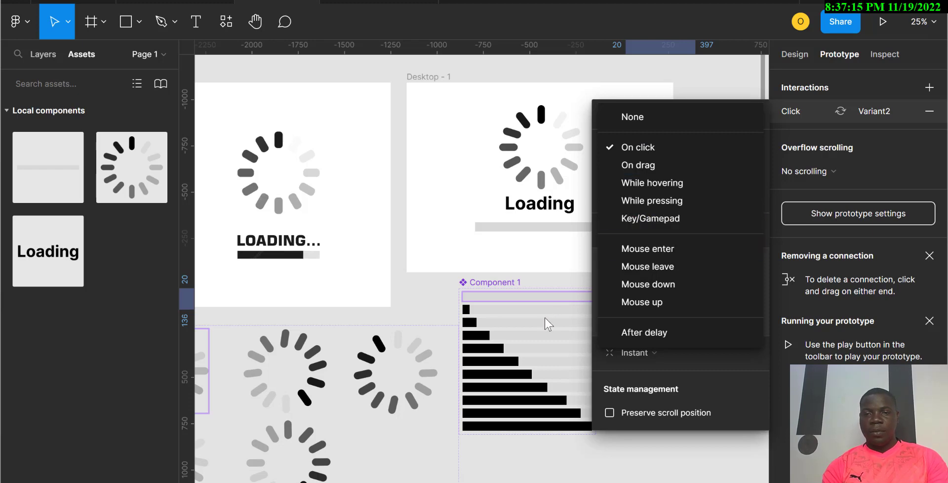
click(700, 330)
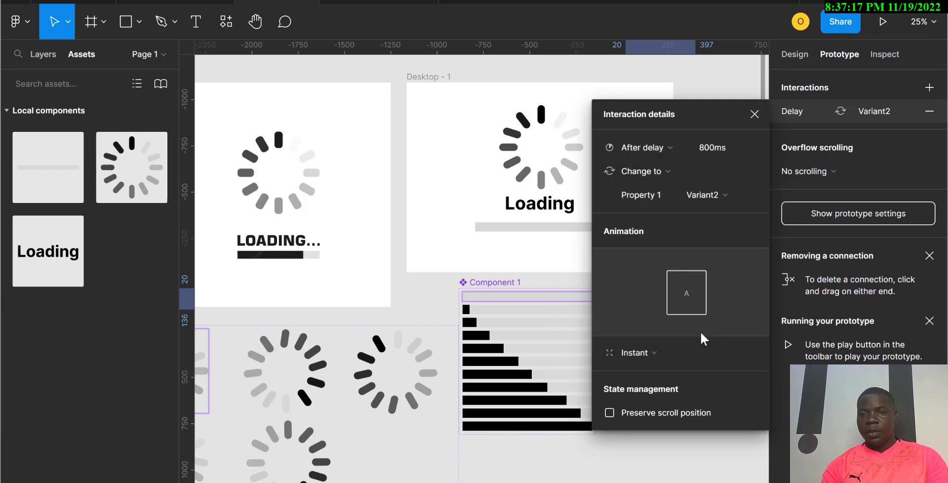
click(709, 151)
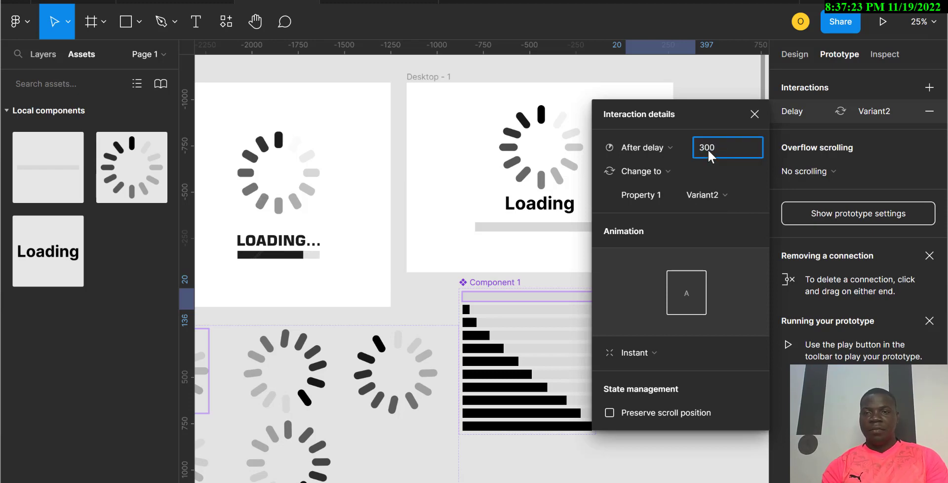
key(Return)
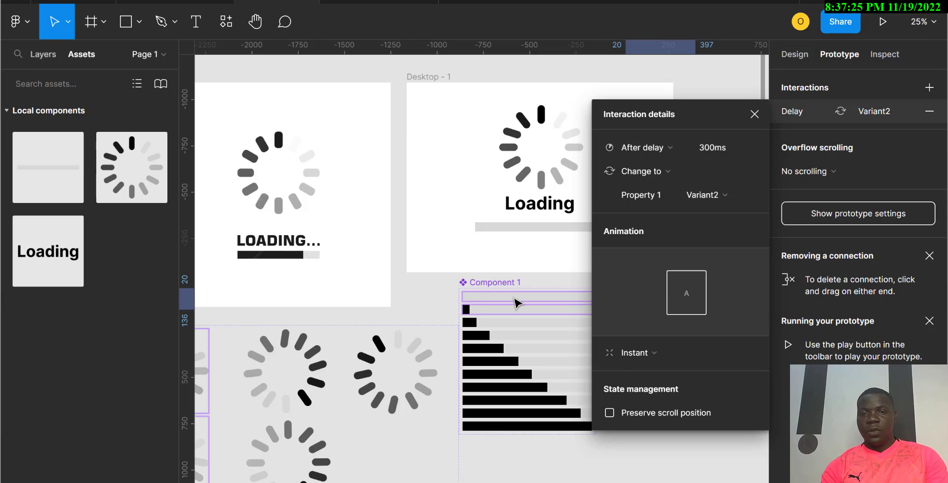
Step: Connect the Loading. variant to Variant3 and switch its trigger to After delay of 300 ms
scroll(512, 308, right, 5)
click(414, 332)
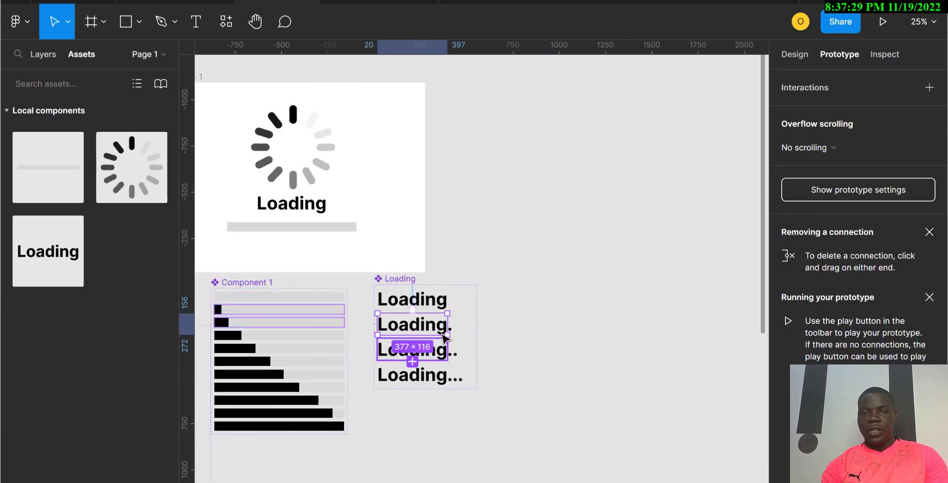
drag(448, 324, 447, 378)
click(445, 353)
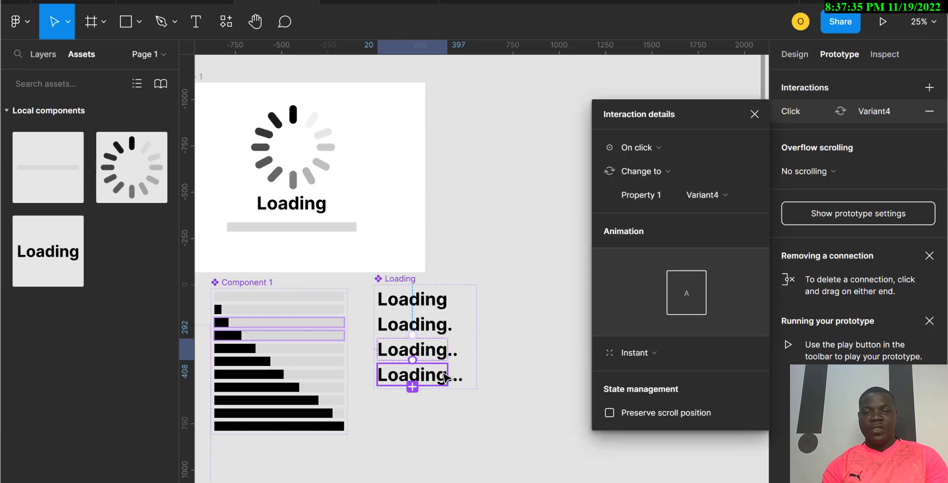
click(437, 334)
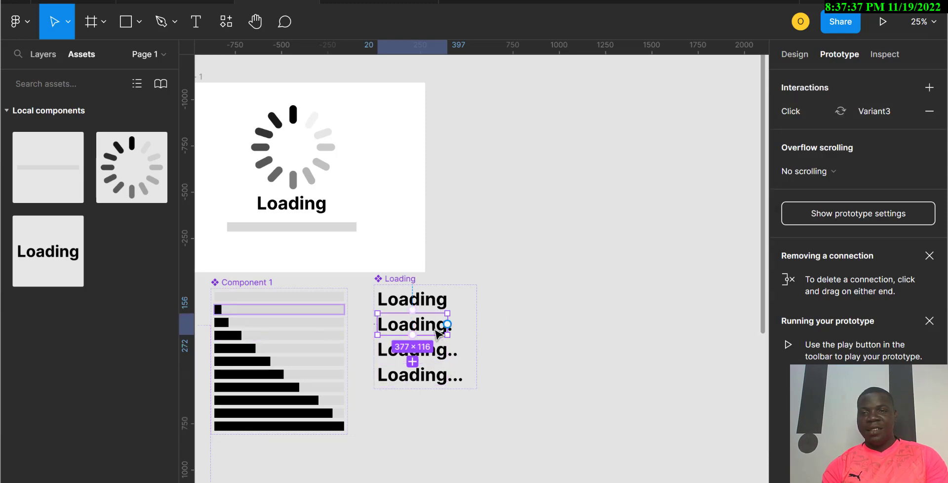
click(825, 118)
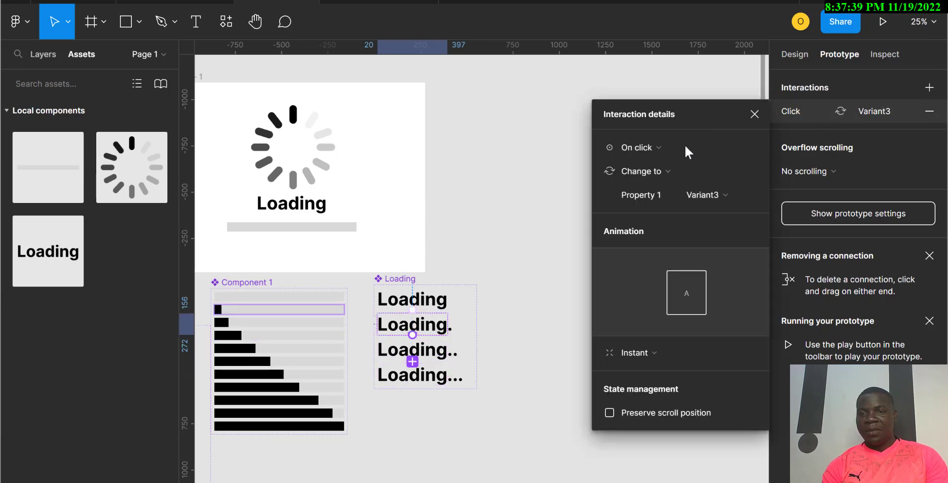
click(662, 147)
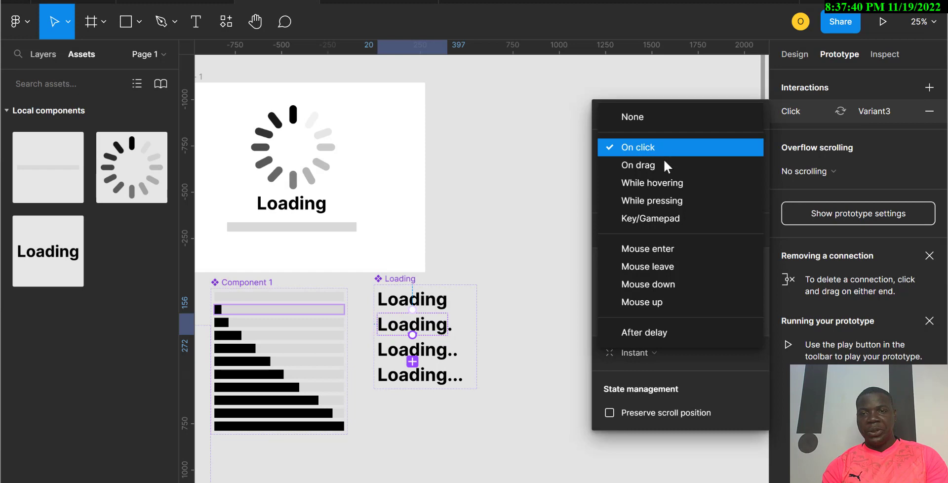
click(649, 335)
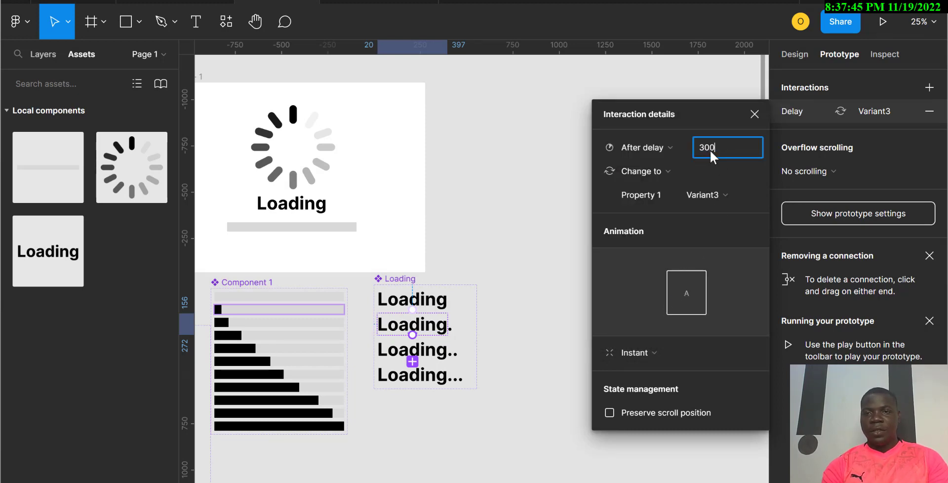
Step: Set the Loading.. variant's interaction to After delay 300 ms changing to Variant4
click(436, 360)
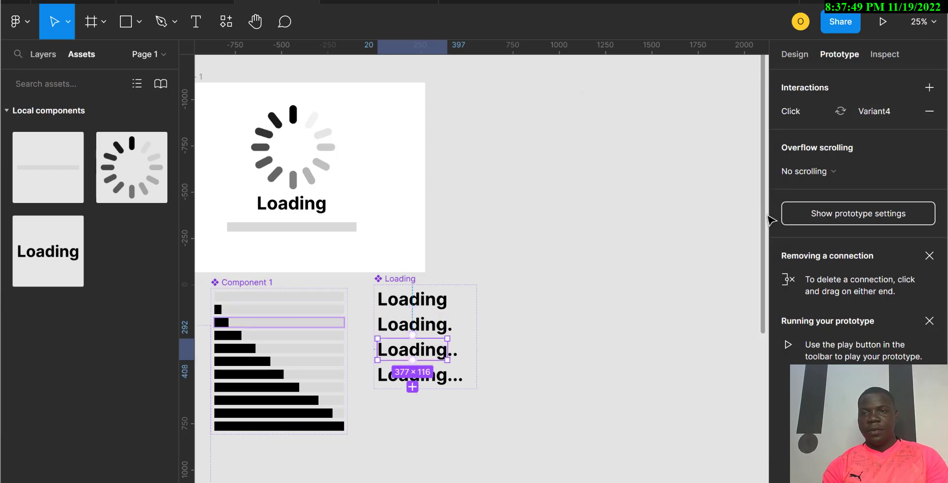
click(803, 116)
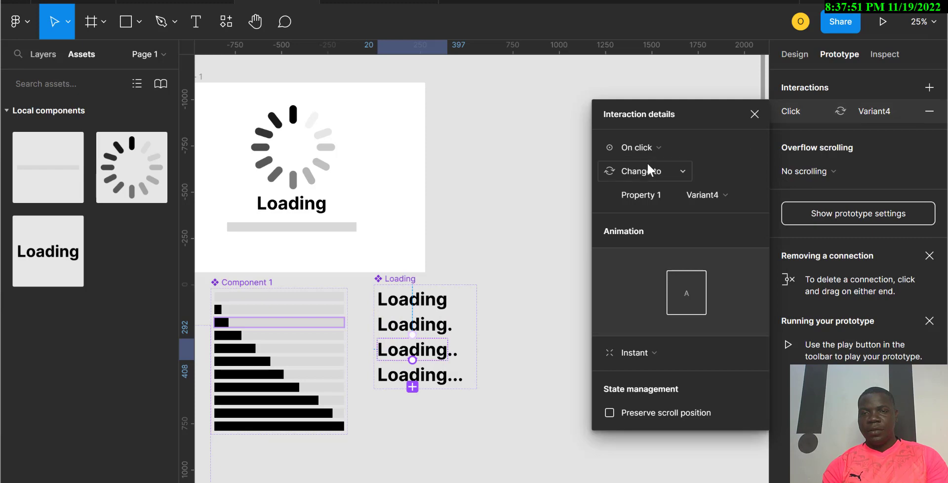
click(651, 149)
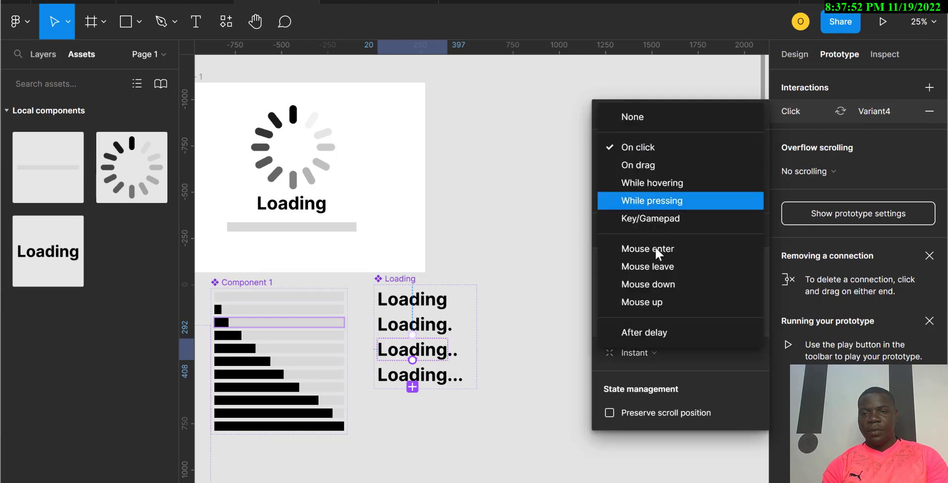
click(639, 334)
click(709, 151)
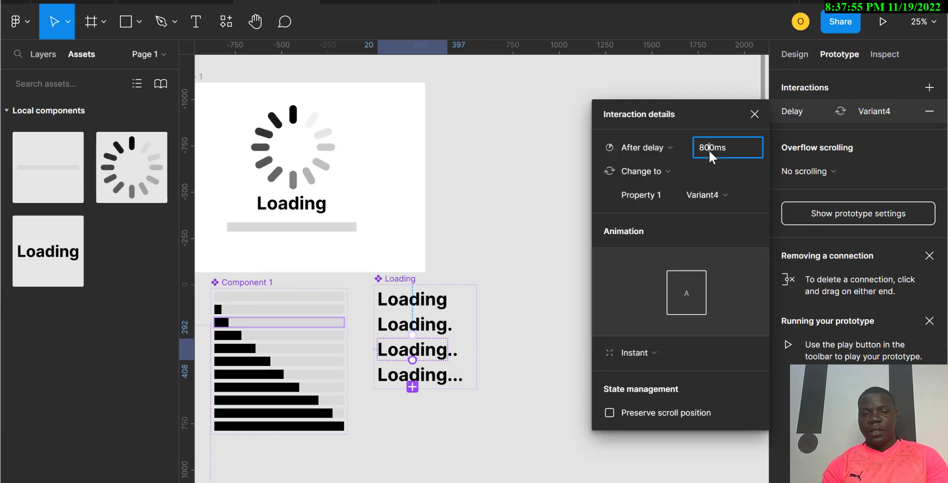
text(300)
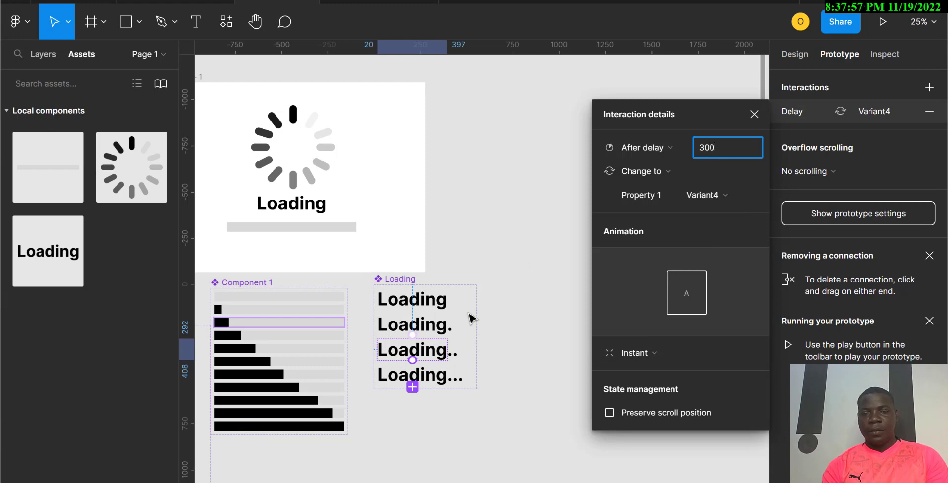
click(443, 362)
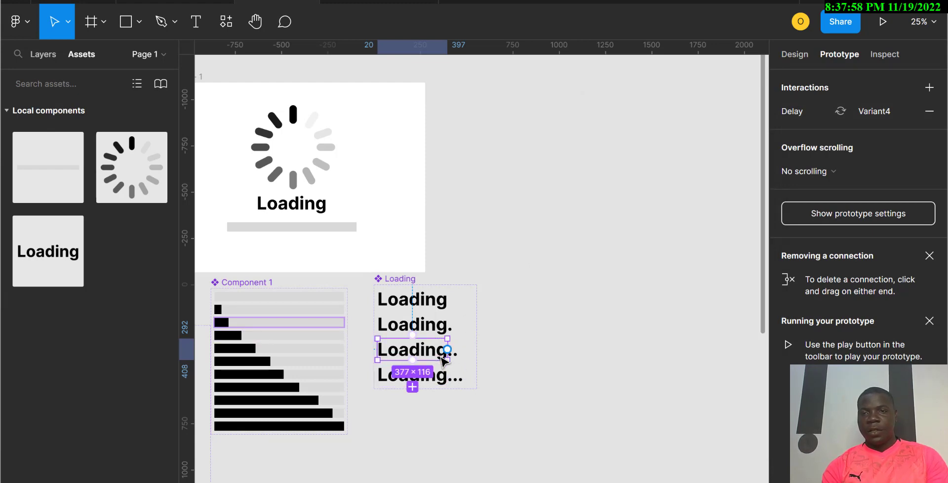
Step: Connect the Loading... variant back to Default with an After delay interaction of 300 ms
click(423, 377)
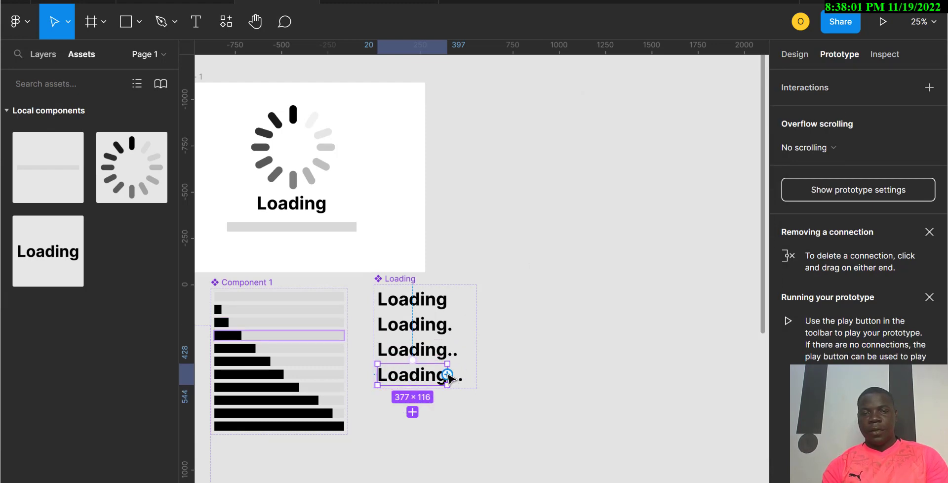
drag(447, 376, 446, 305)
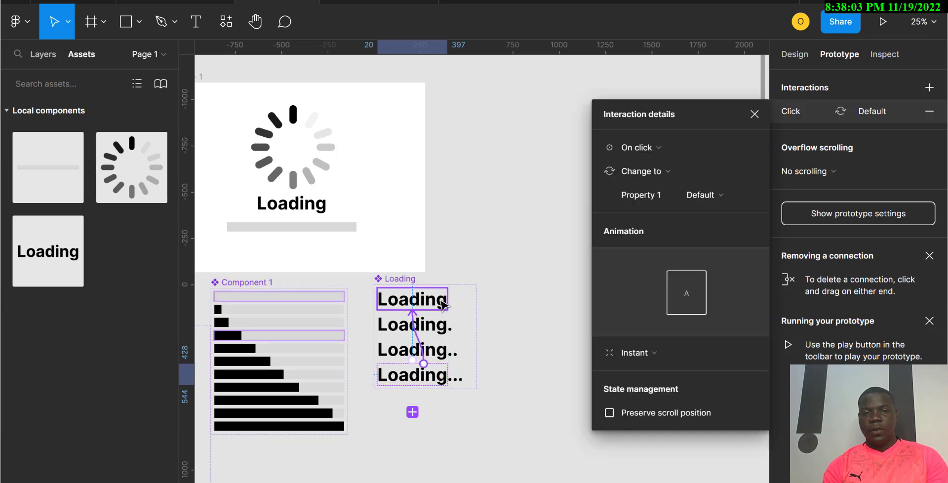
click(663, 150)
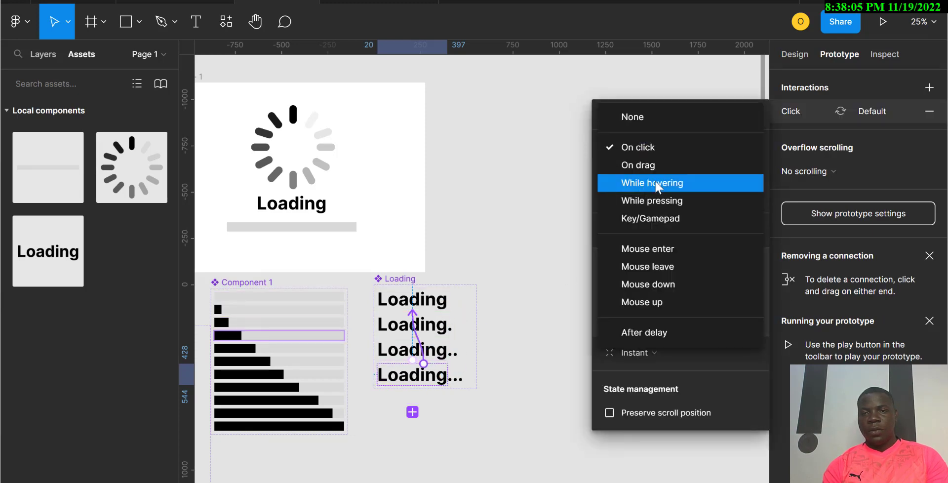
click(664, 340)
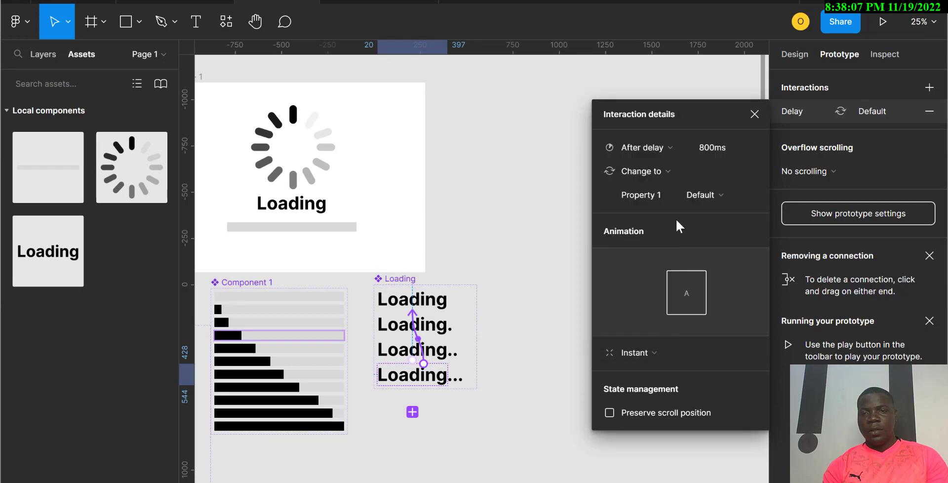
click(709, 150)
text(300)
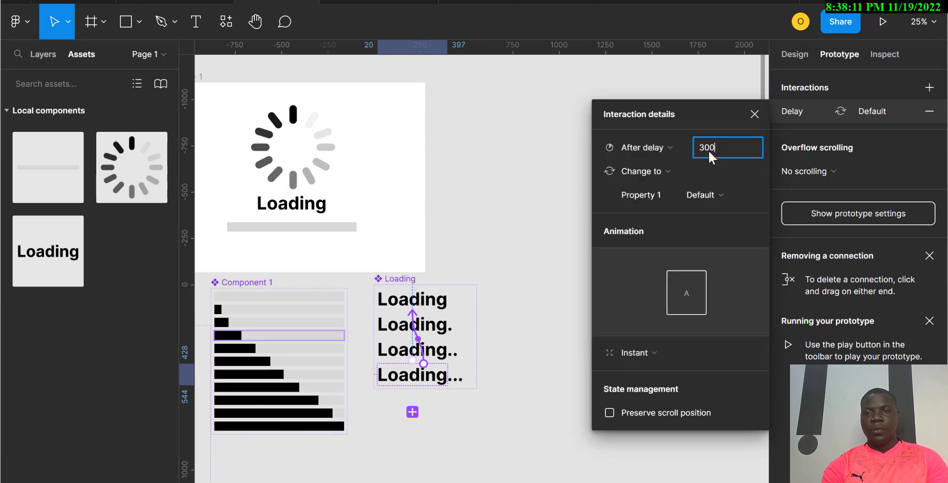
key(Return)
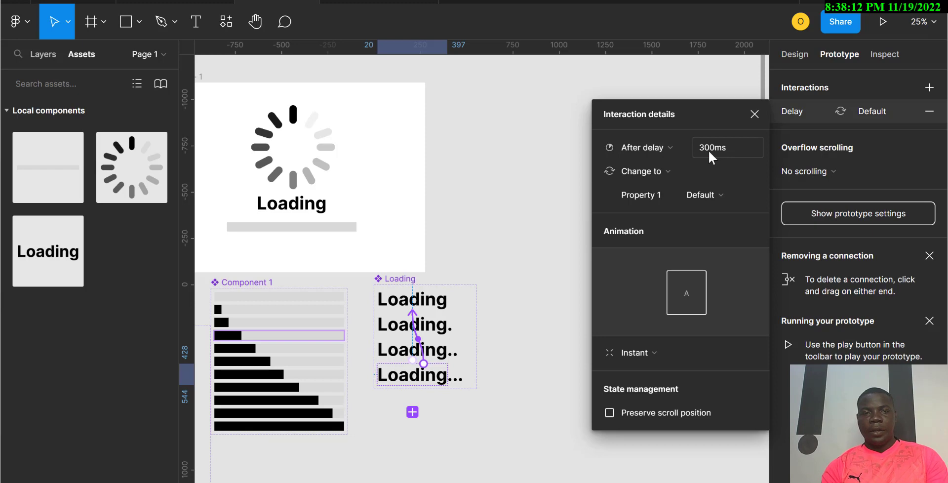
Step: Replace the static Loading text in Desktop - 1 with an instance of the Loading component from the assets
click(281, 214)
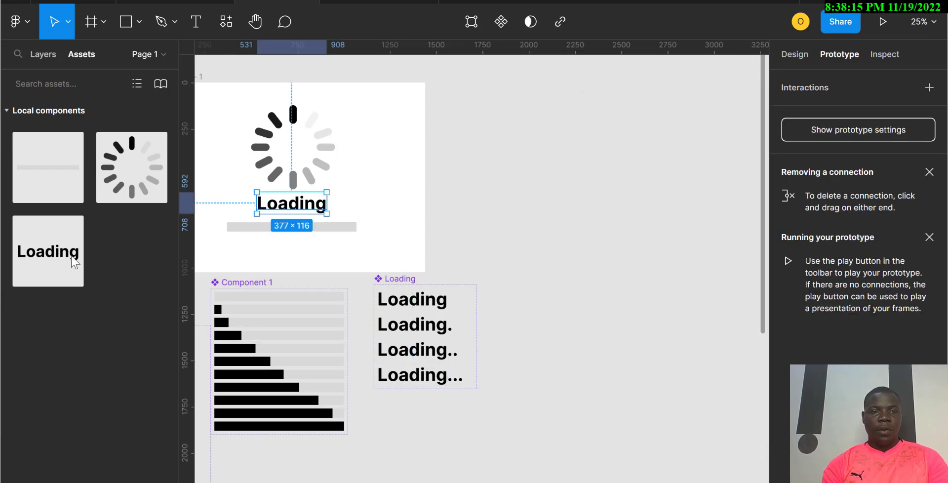
key(Escape)
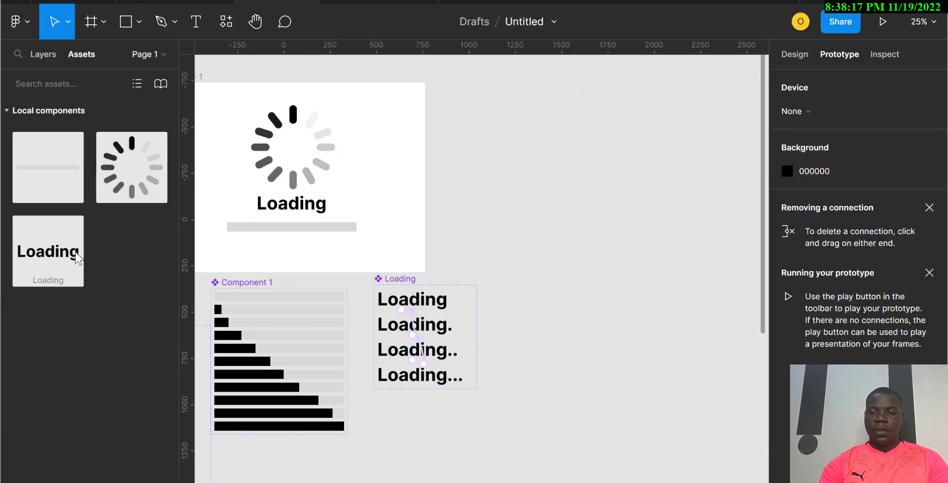
click(286, 212)
key(Delete)
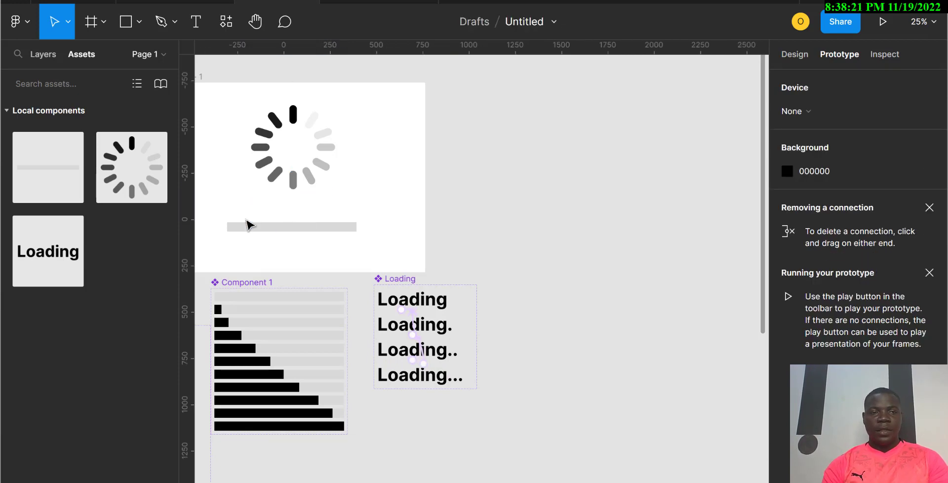
drag(57, 261, 313, 211)
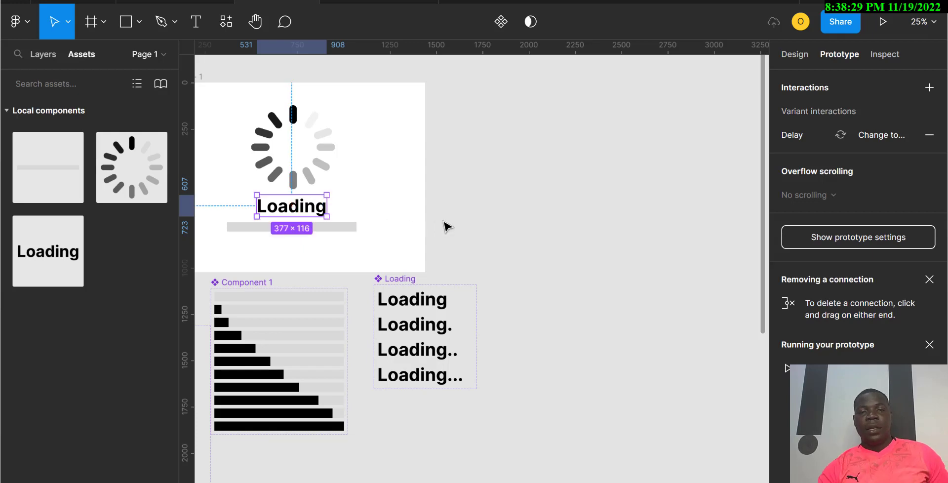
Step: Chain the first five progress bar variants in Component 1 with interactions, each changing to the next variant
scroll(445, 225, left, 5)
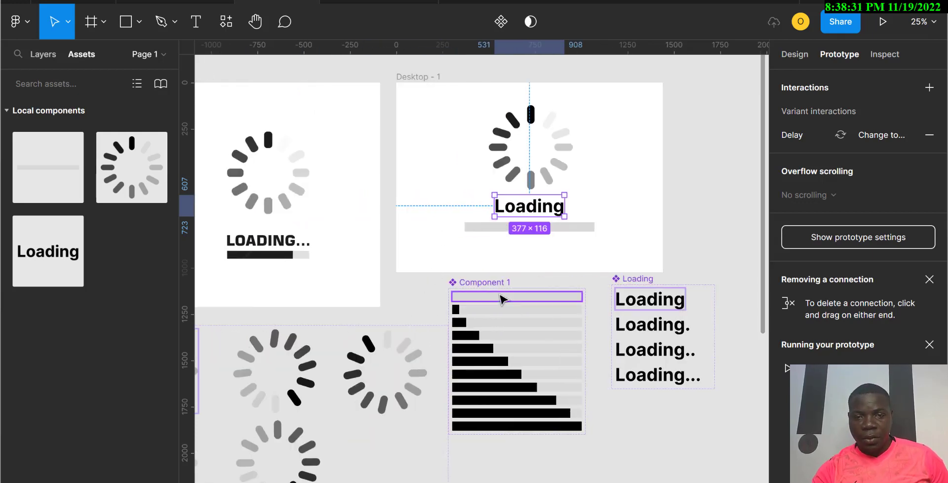
click(502, 299)
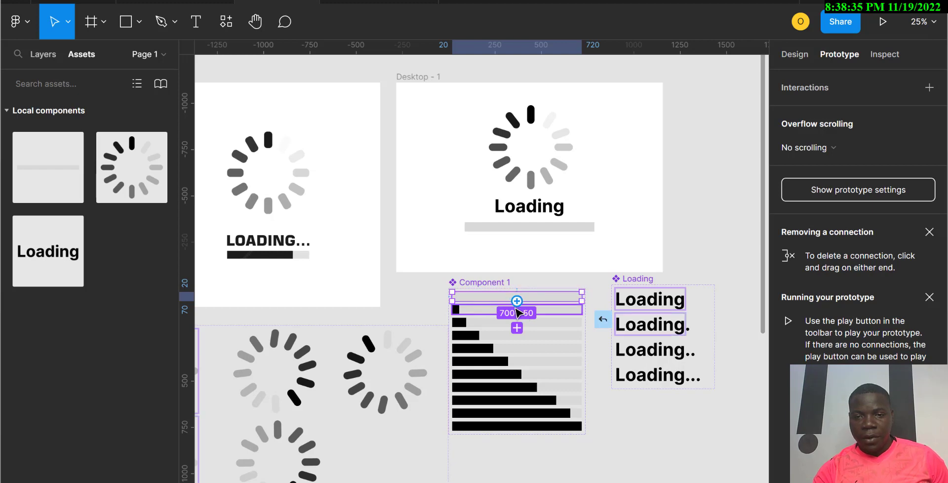
drag(517, 302, 516, 310)
click(509, 311)
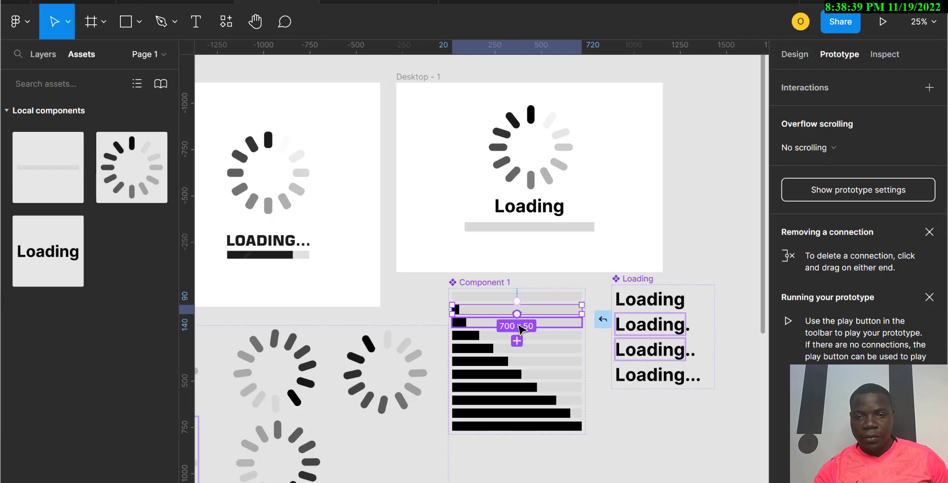
drag(517, 314, 518, 324)
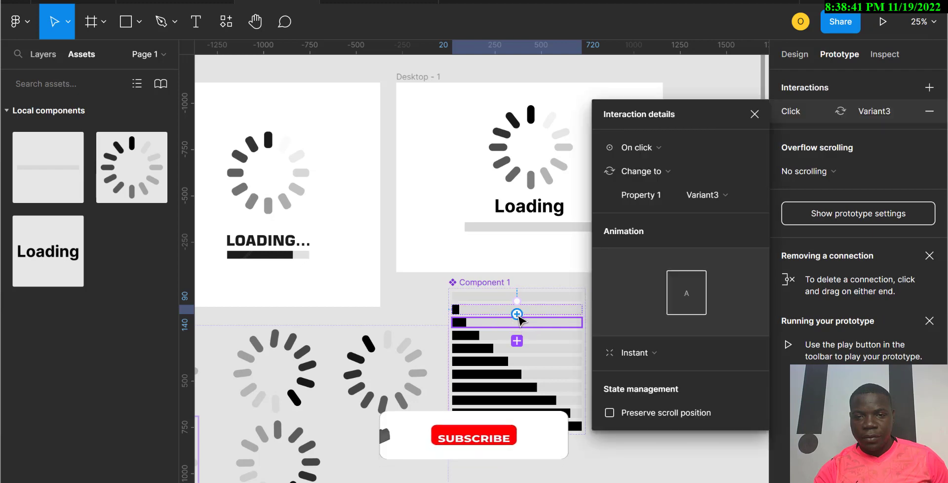
click(517, 325)
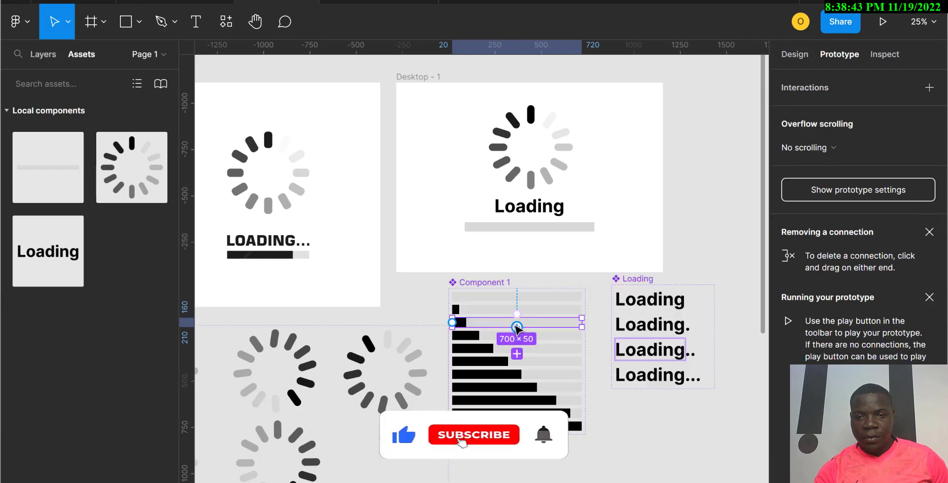
drag(517, 327, 517, 336)
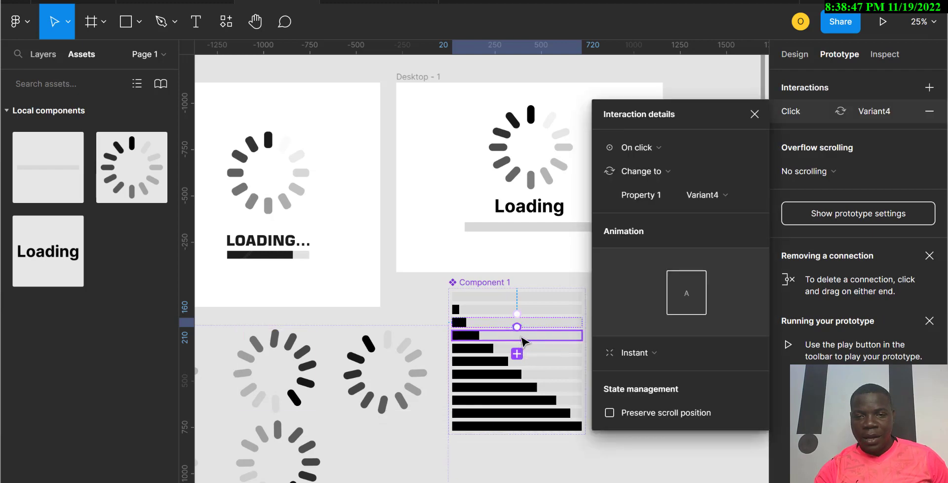
click(523, 340)
drag(518, 341, 516, 366)
click(519, 350)
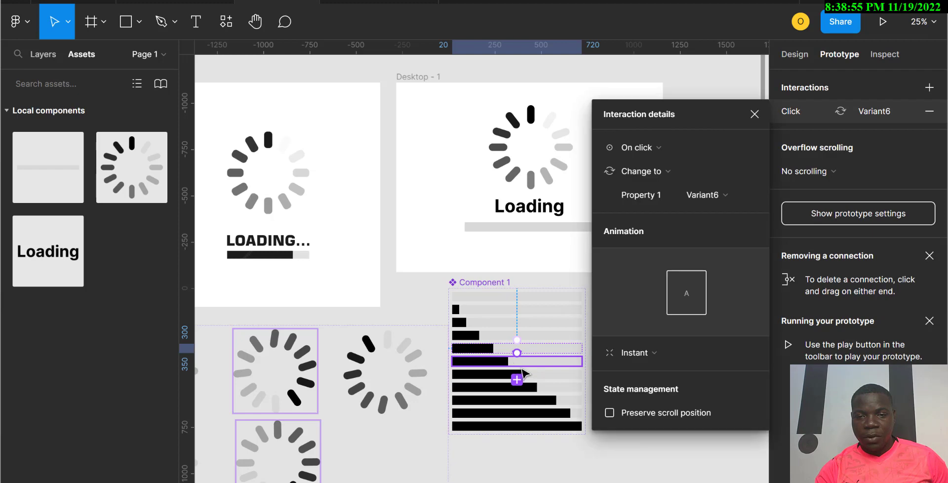
Step: Connect the remaining progress bar variants in sequence, each changing to the next, through Variant11
click(524, 364)
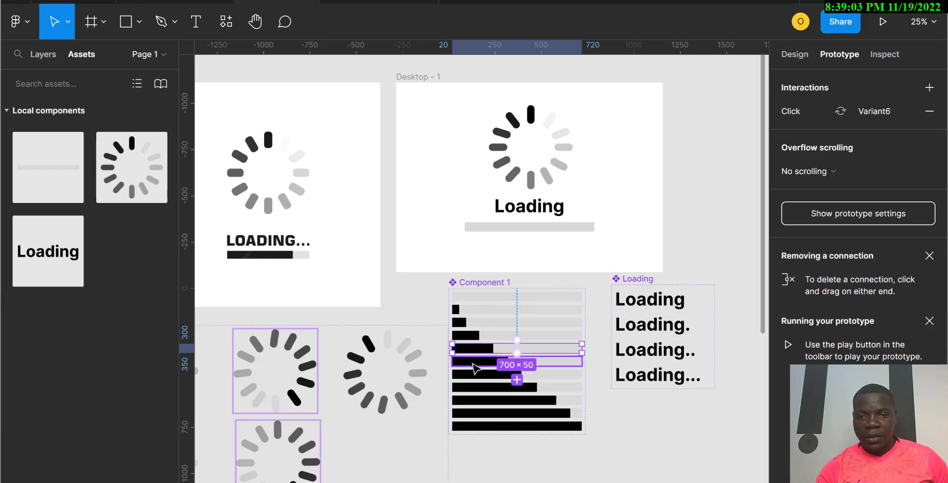
click(474, 368)
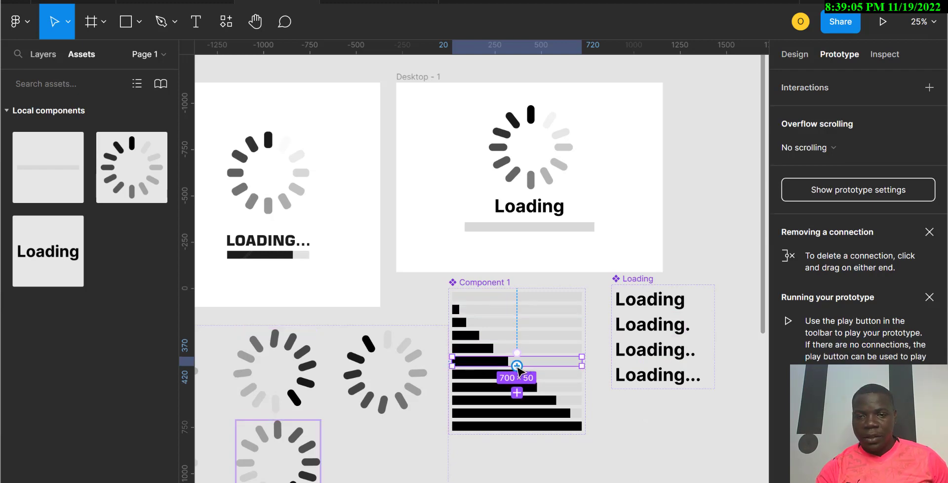
drag(517, 369, 528, 372)
click(481, 375)
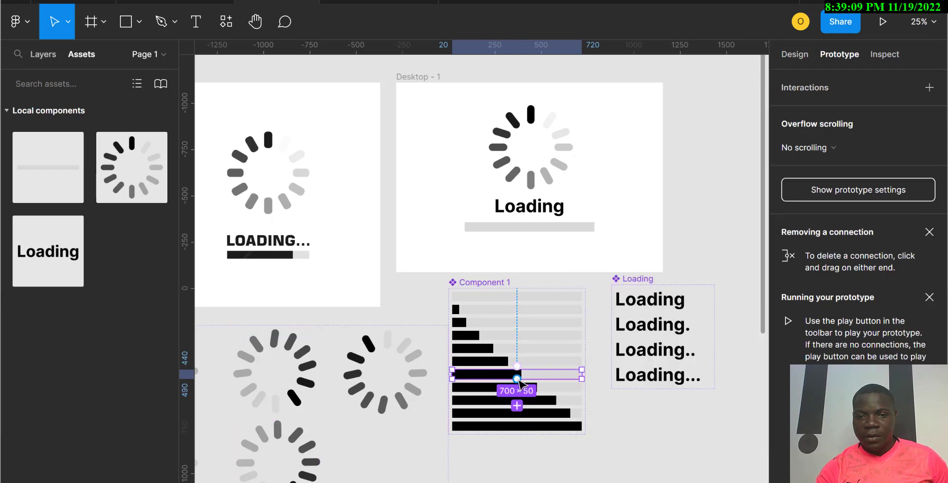
drag(518, 379, 524, 389)
click(471, 390)
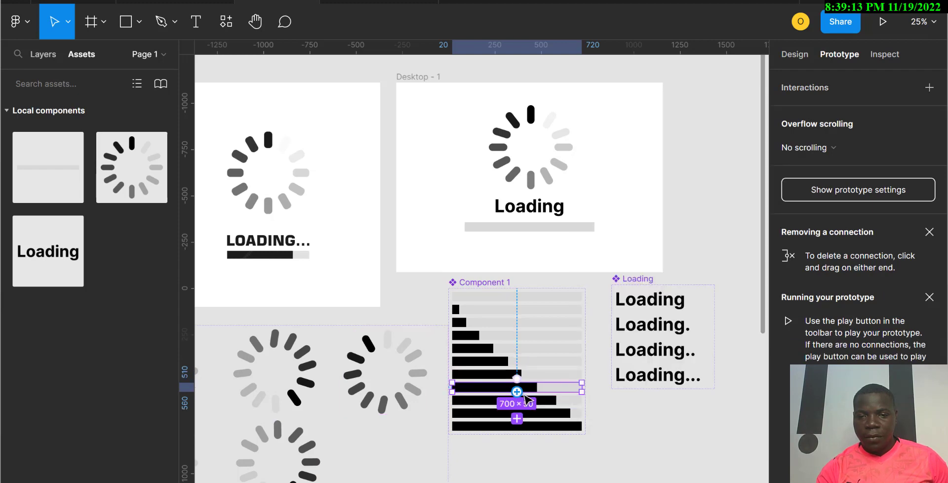
drag(517, 394, 517, 429)
click(481, 406)
click(517, 418)
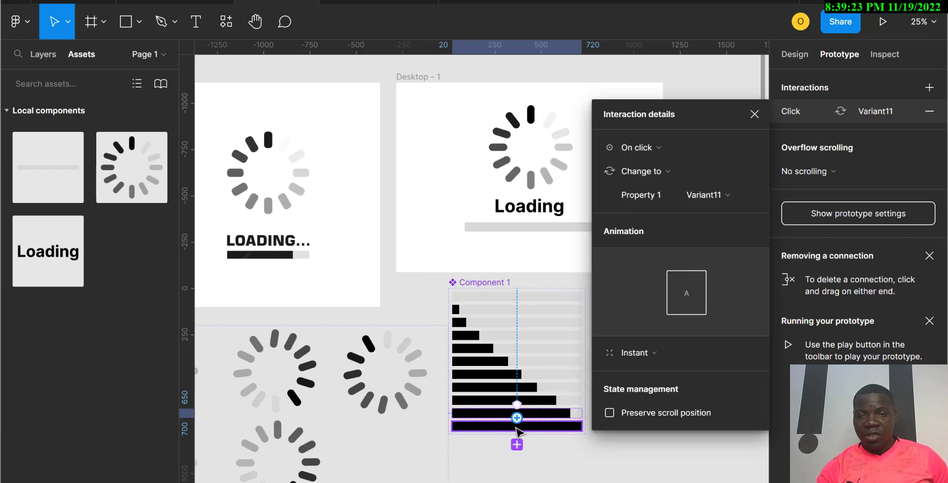
Step: Switch the empty progress bar variant's interaction to After delay of 300 ms, changing to Variant2
click(481, 302)
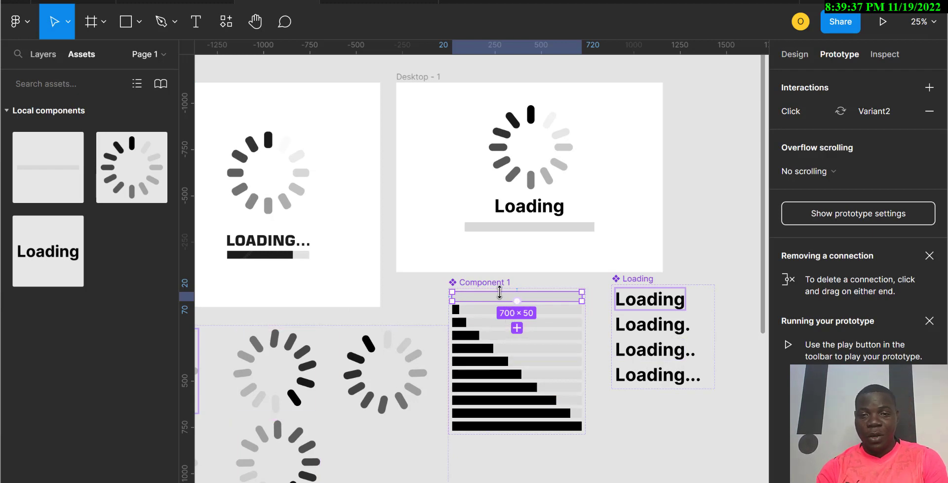
click(807, 119)
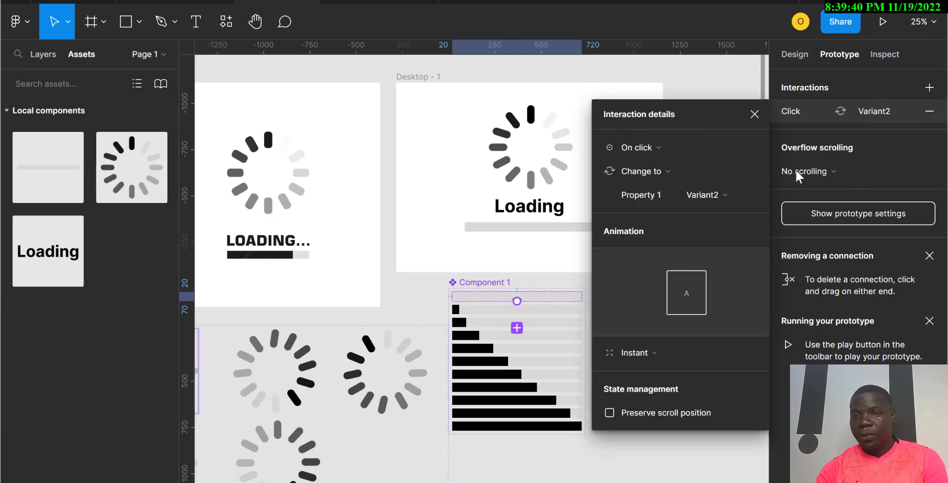
click(642, 149)
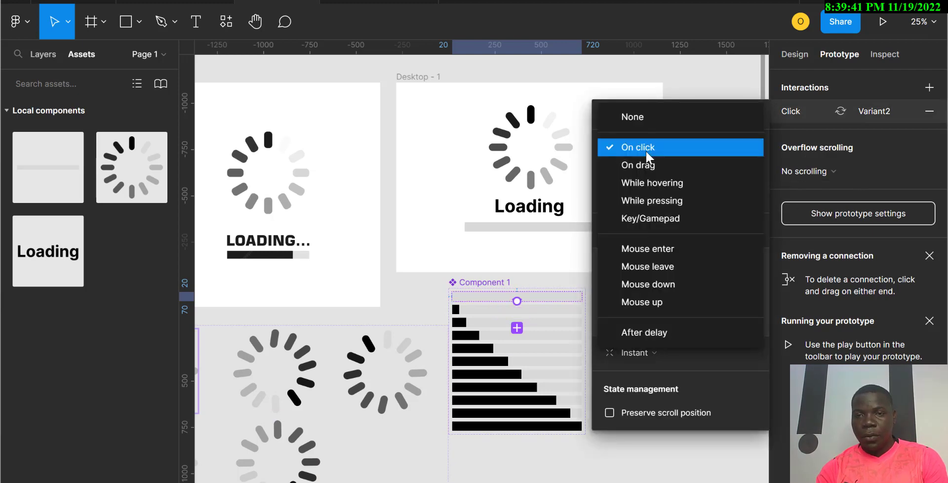
click(660, 334)
click(709, 157)
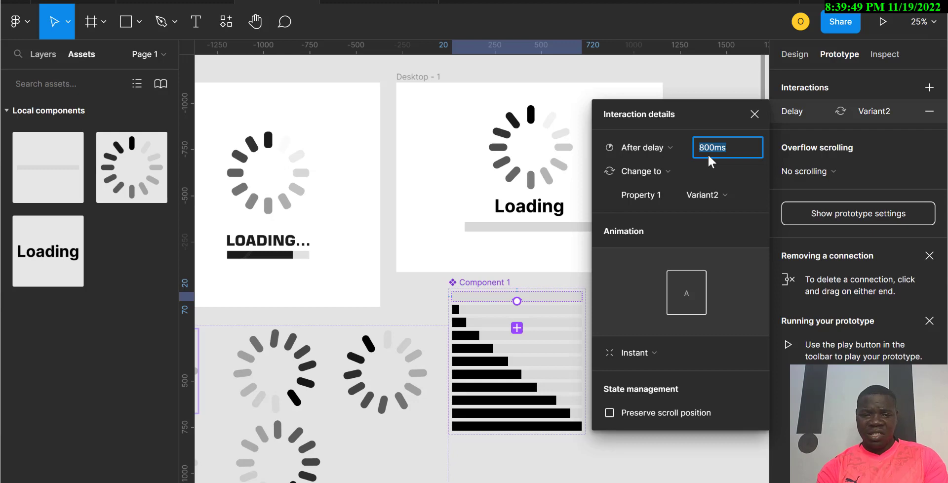
text(3)
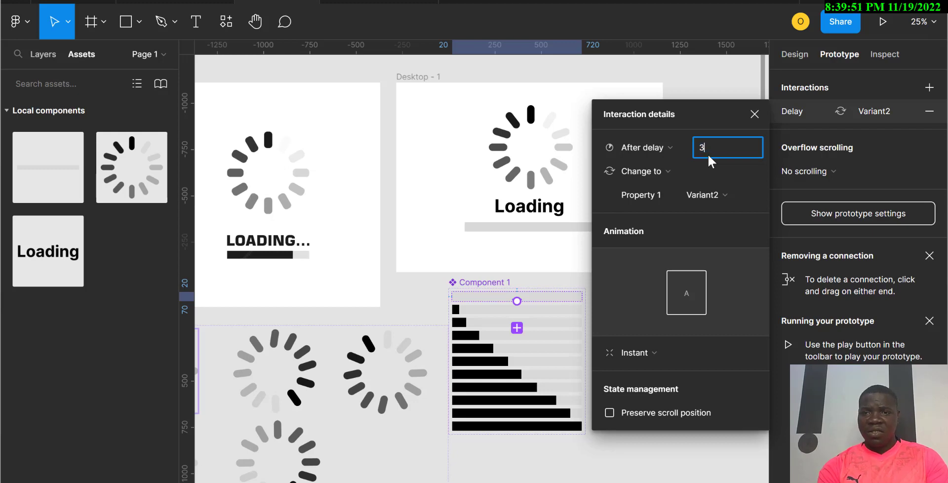
text(00)
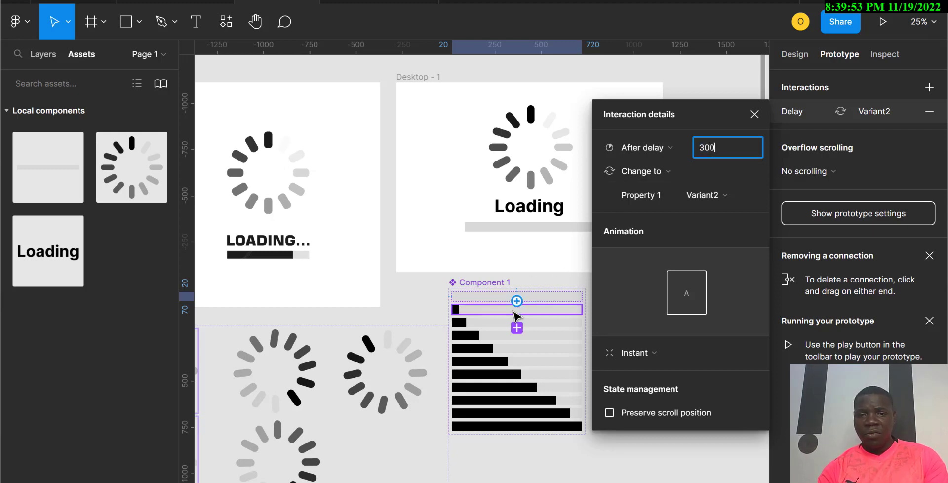
Step: Set the second progress bar variant's interaction to After delay 300 ms, changing to Variant3
click(542, 313)
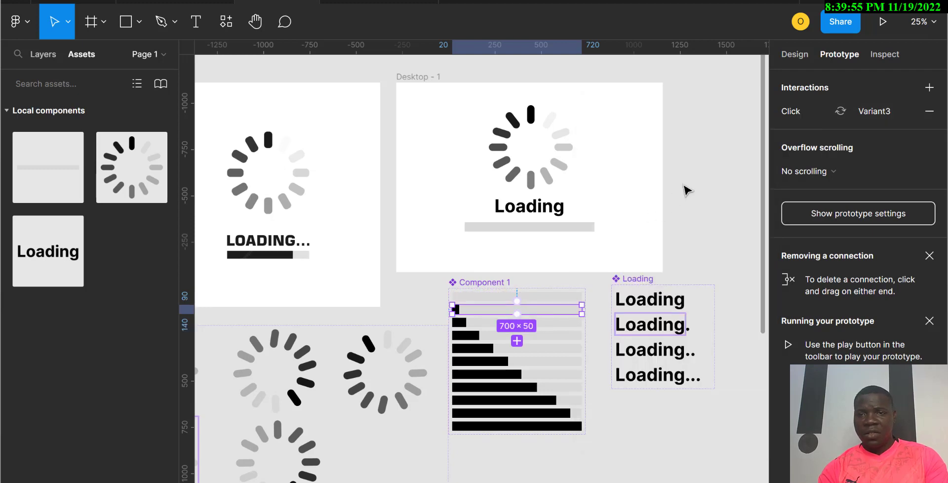
click(816, 110)
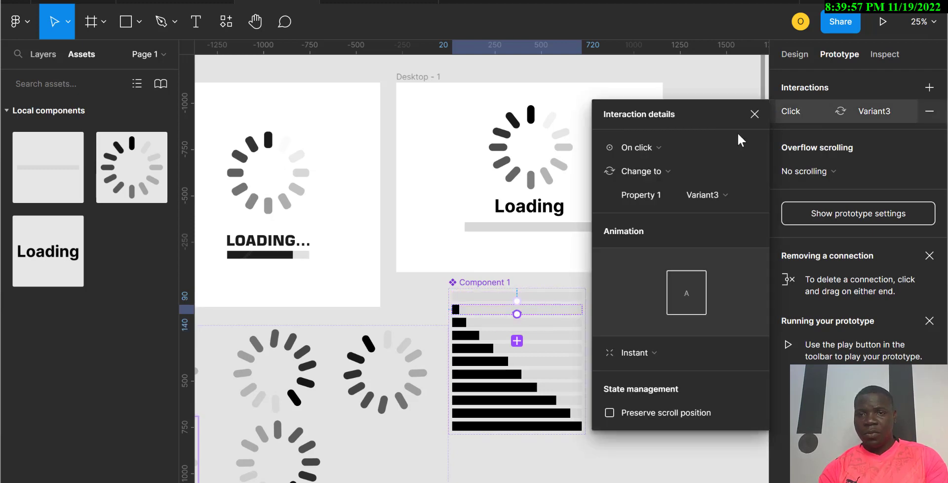
click(642, 147)
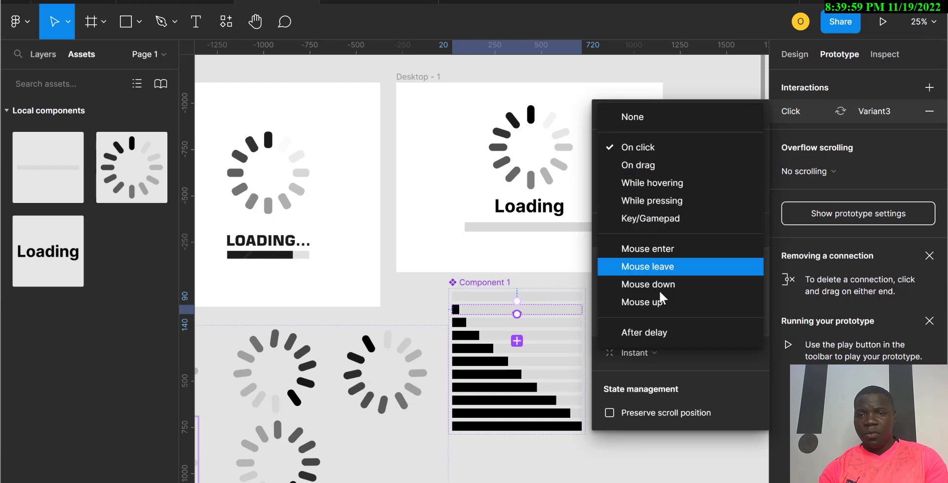
click(654, 333)
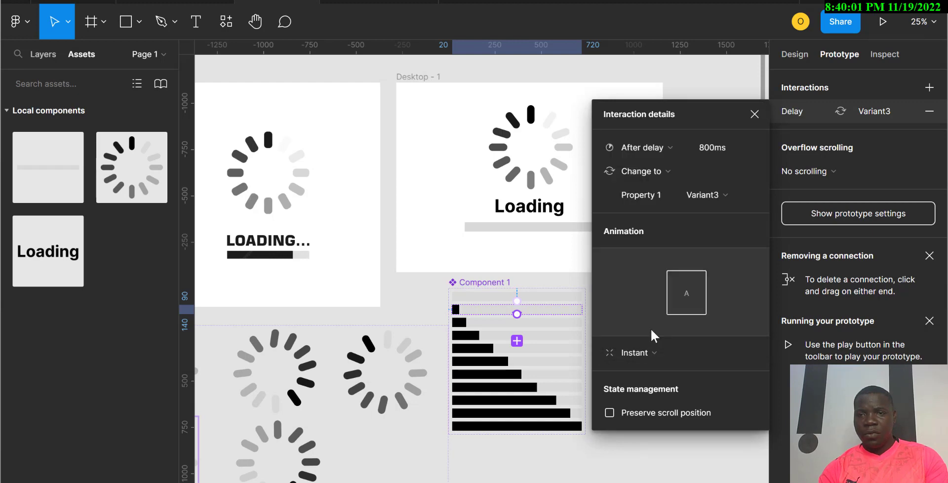
click(713, 150)
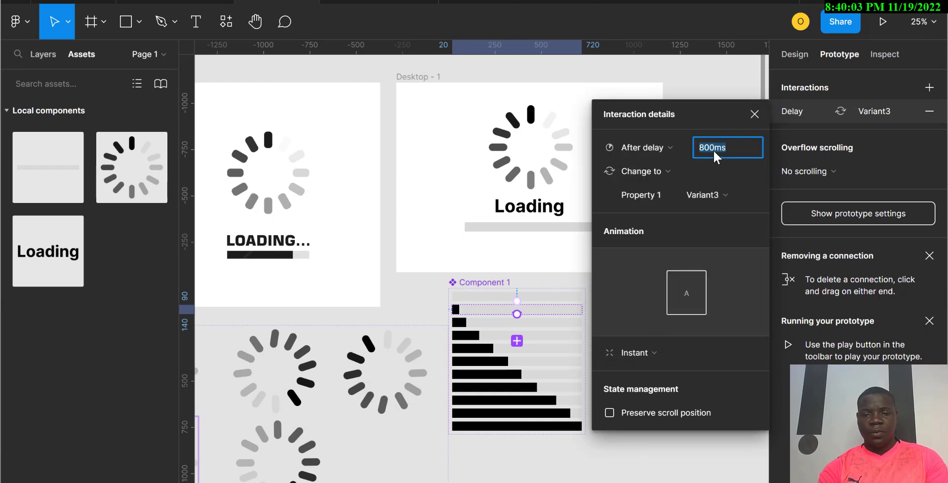
text(300)
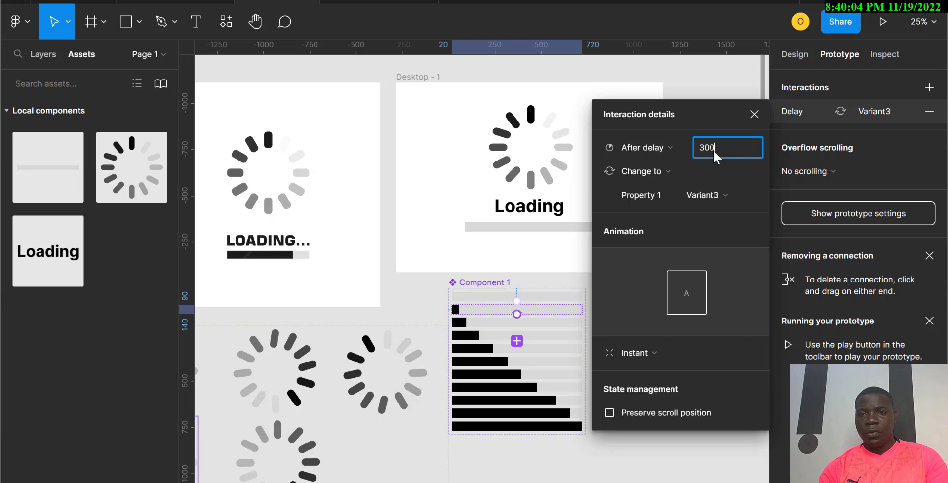
Step: Set the third progress bar variant's interaction to After delay 300 ms, changing to Variant4
click(487, 326)
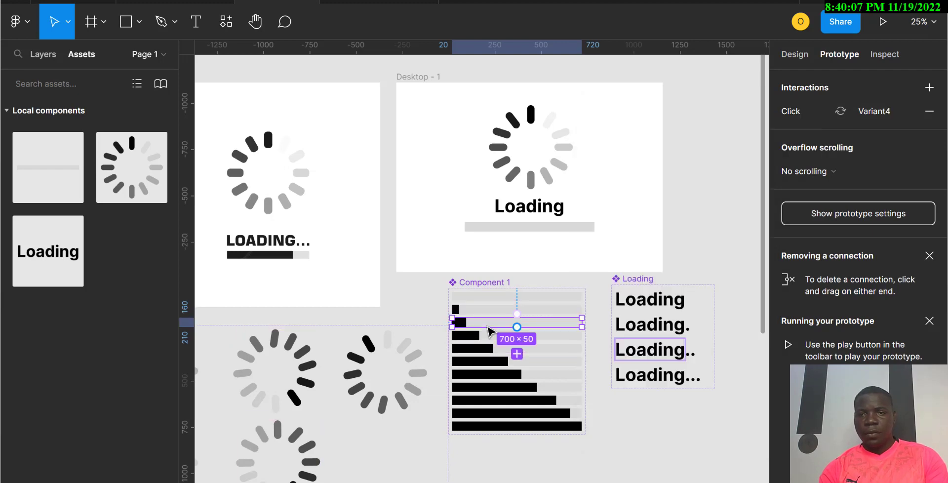
click(817, 106)
click(641, 148)
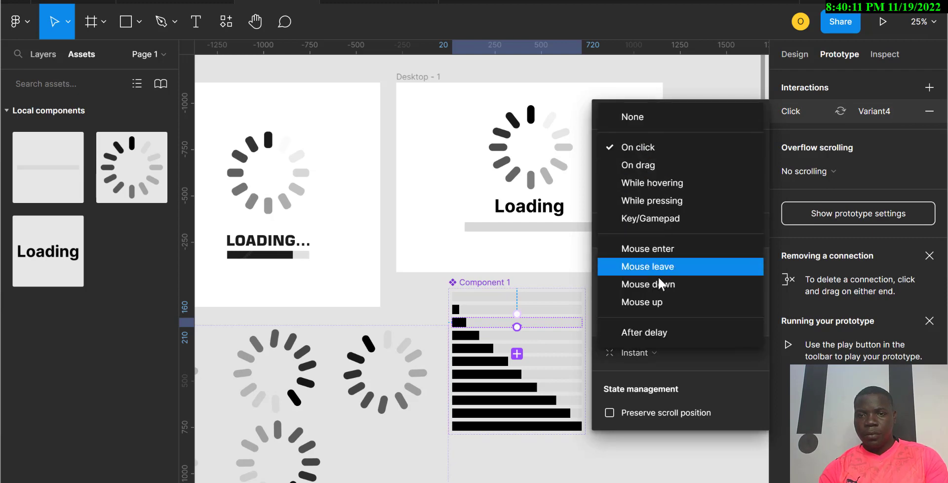
click(650, 333)
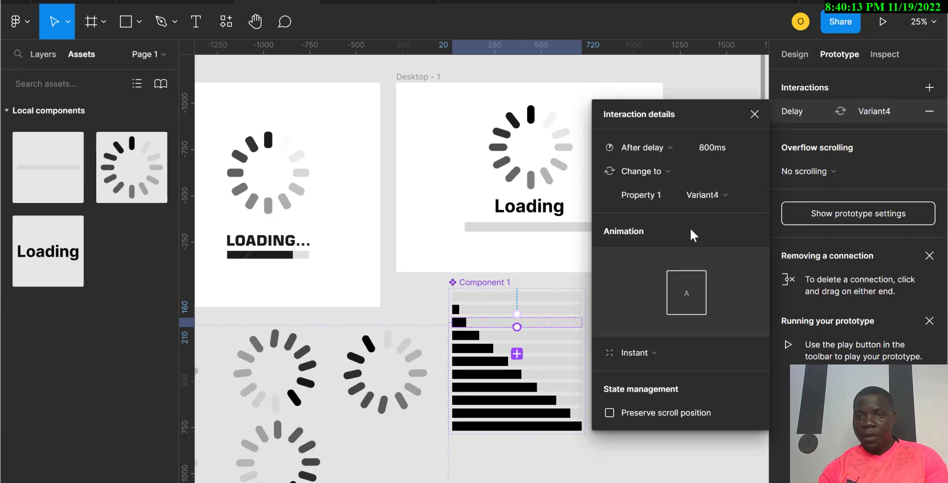
click(709, 155)
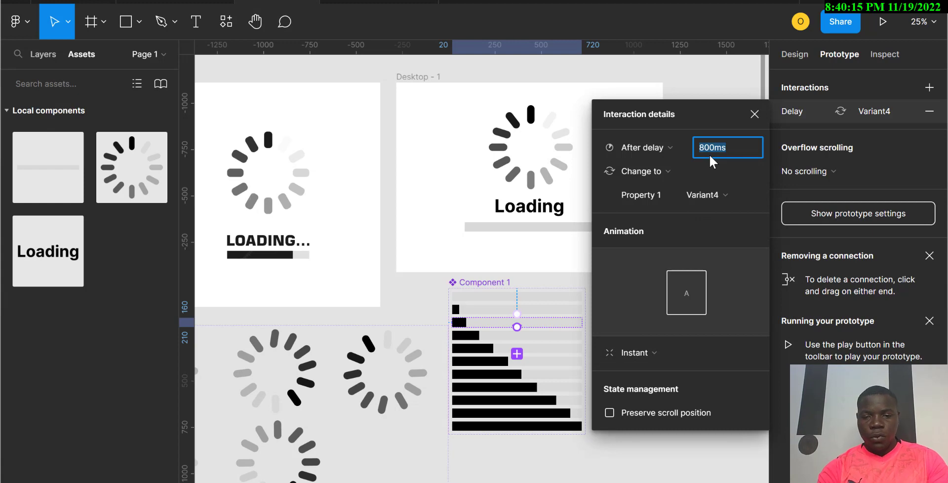
text(300)
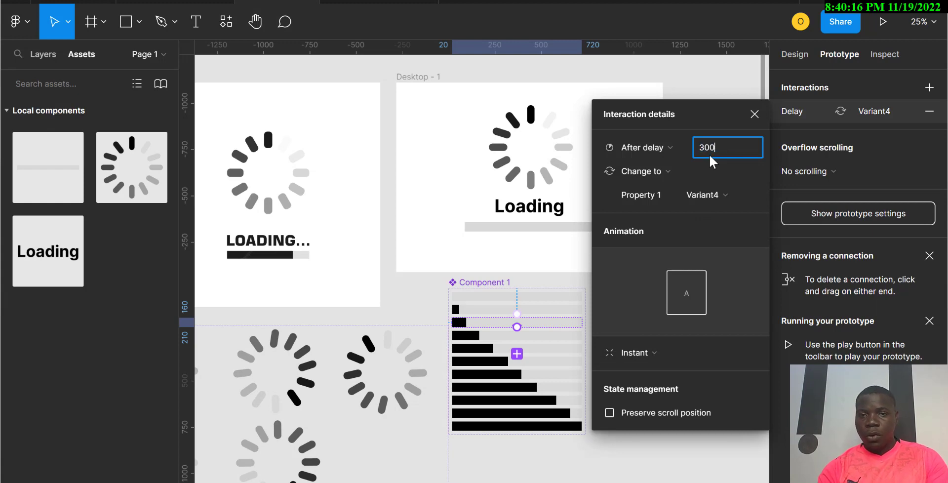
Step: Set the fourth progress bar variant's interaction to After delay 300 ms, changing to Variant5
click(504, 338)
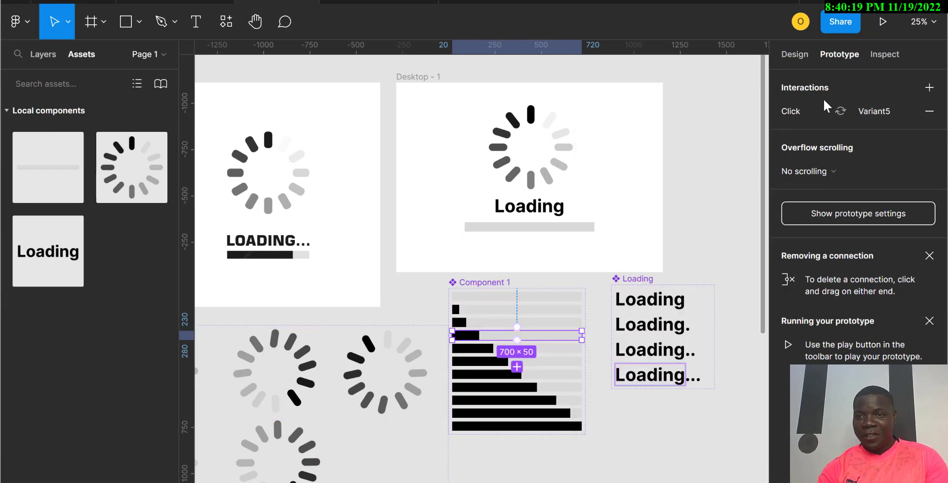
click(801, 109)
click(669, 145)
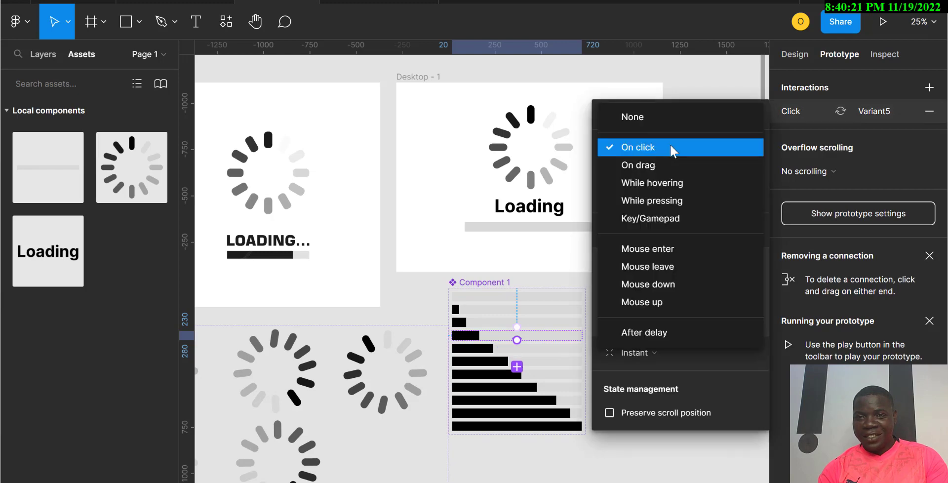
click(656, 335)
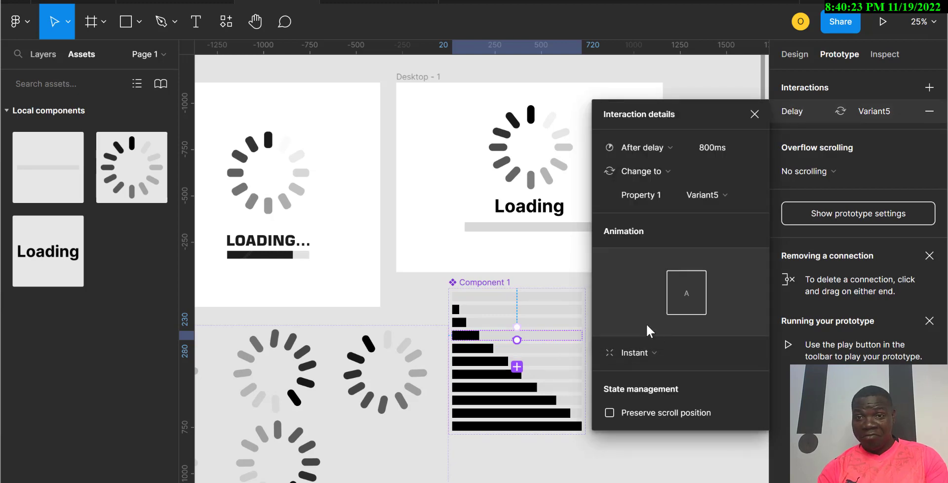
click(711, 148)
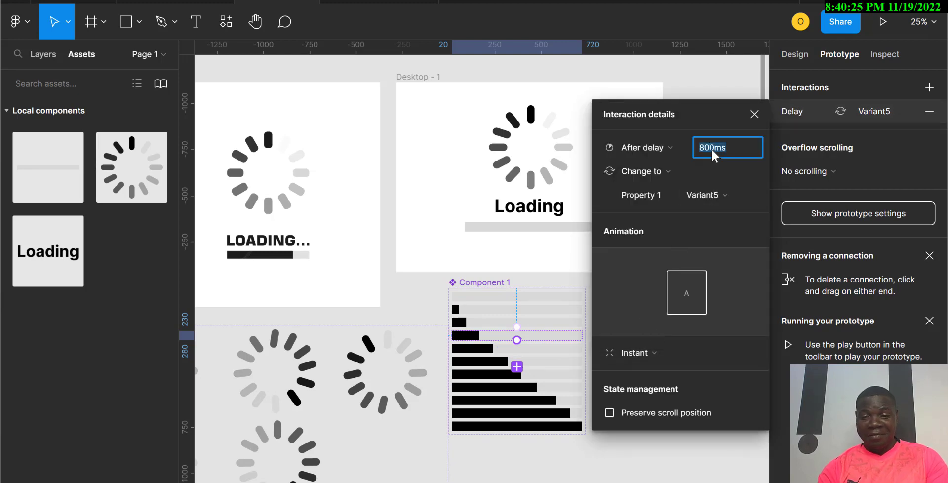
text(300)
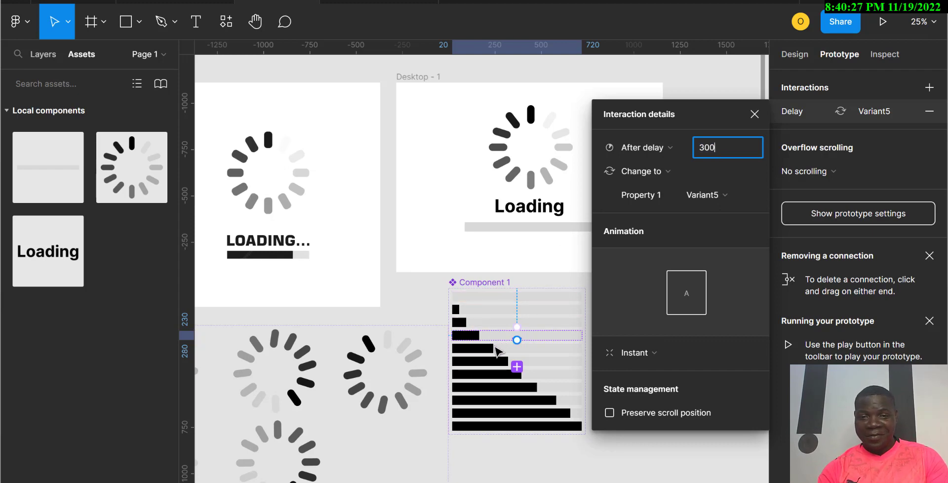
click(496, 349)
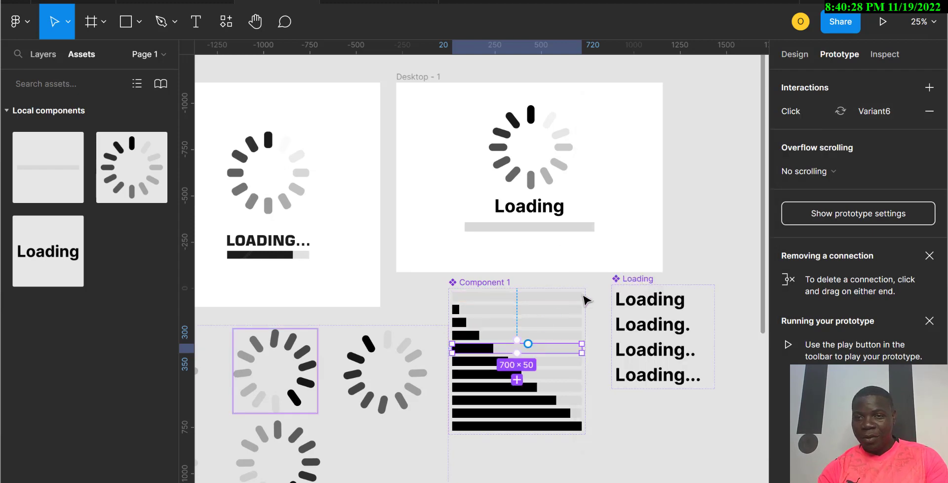
Step: Set the fifth progress bar variant's interaction to After delay 300 ms, changing to Variant6
click(803, 114)
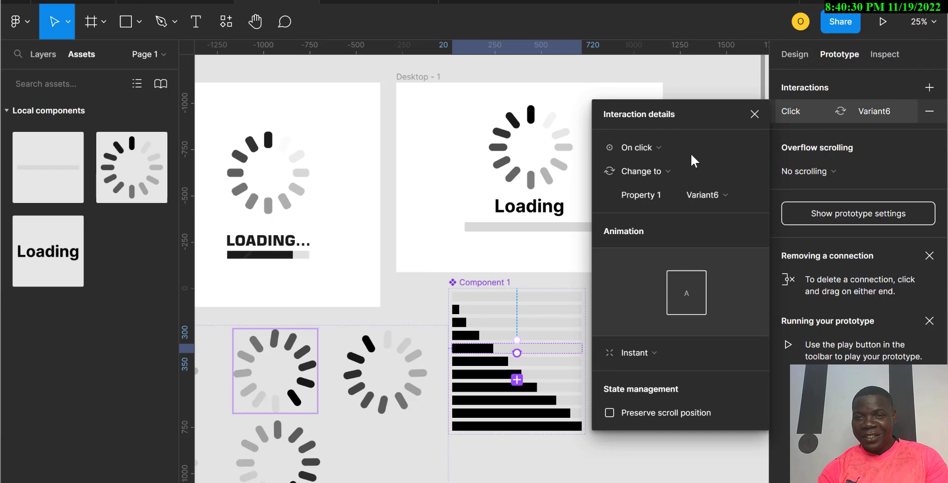
click(650, 147)
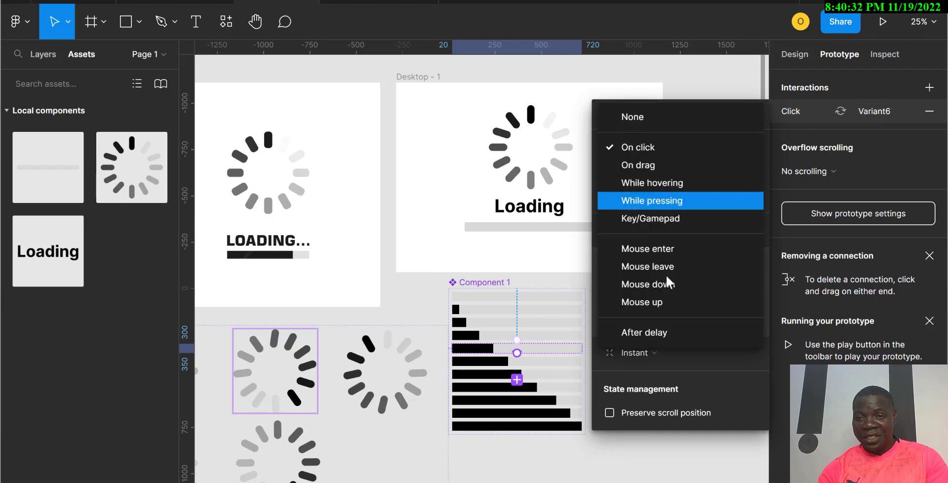
click(655, 333)
click(716, 150)
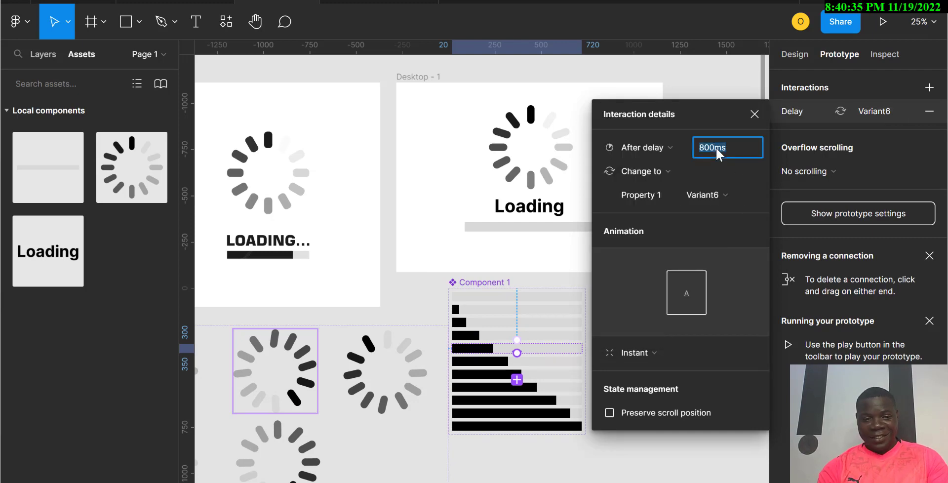
text(300)
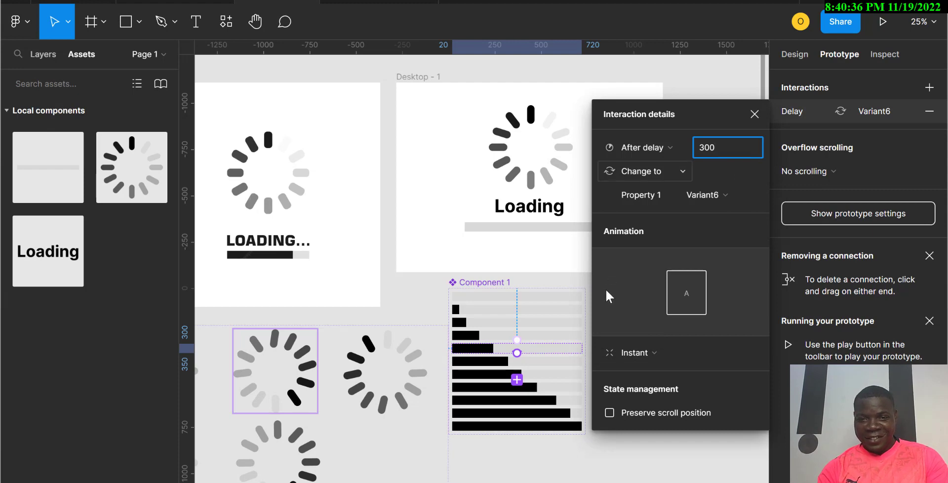
Step: Set the sixth progress bar variant's interaction to After delay 300 ms, changing to Variant7
click(488, 364)
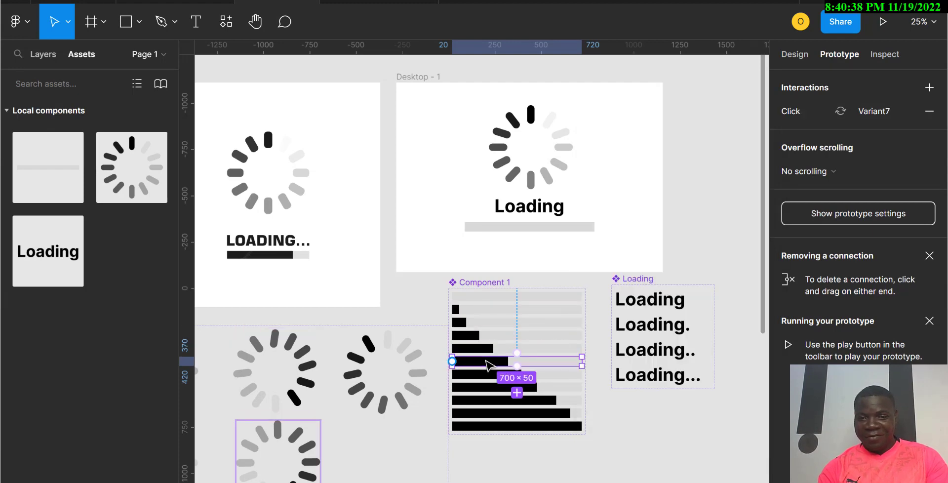
click(830, 108)
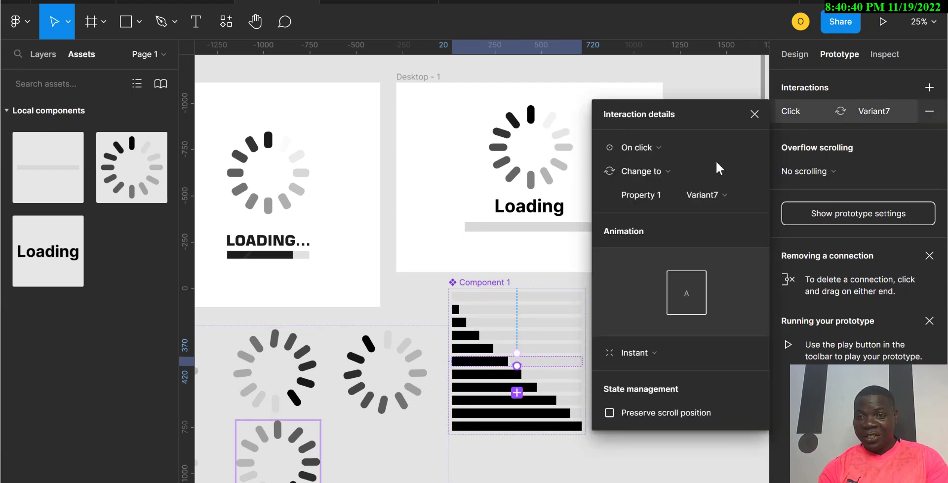
click(636, 149)
click(656, 330)
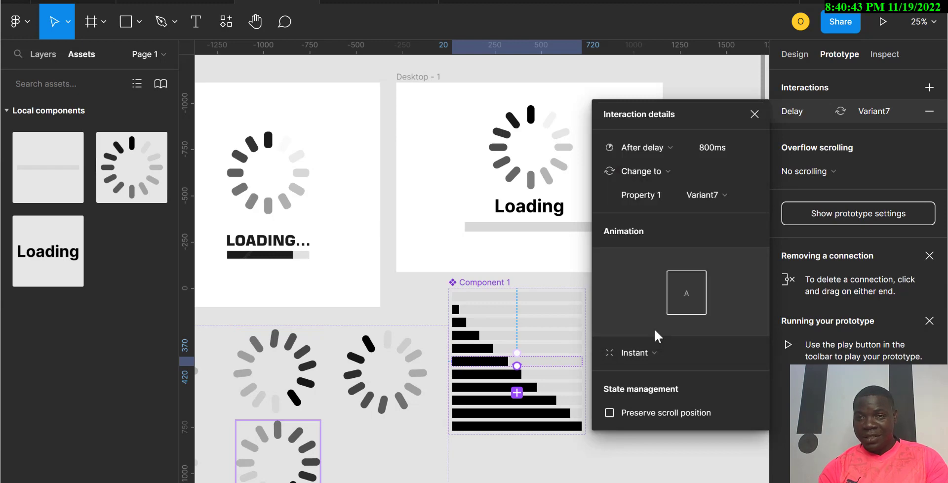
click(712, 150)
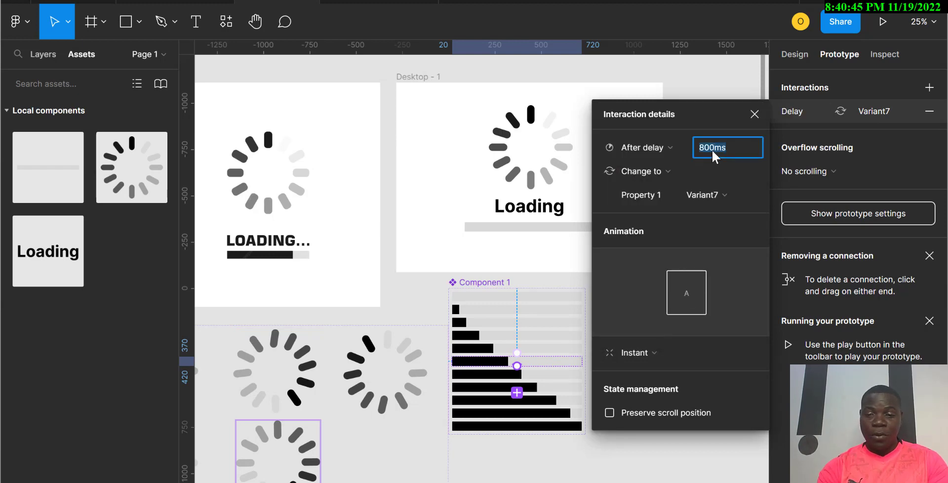
text(300)
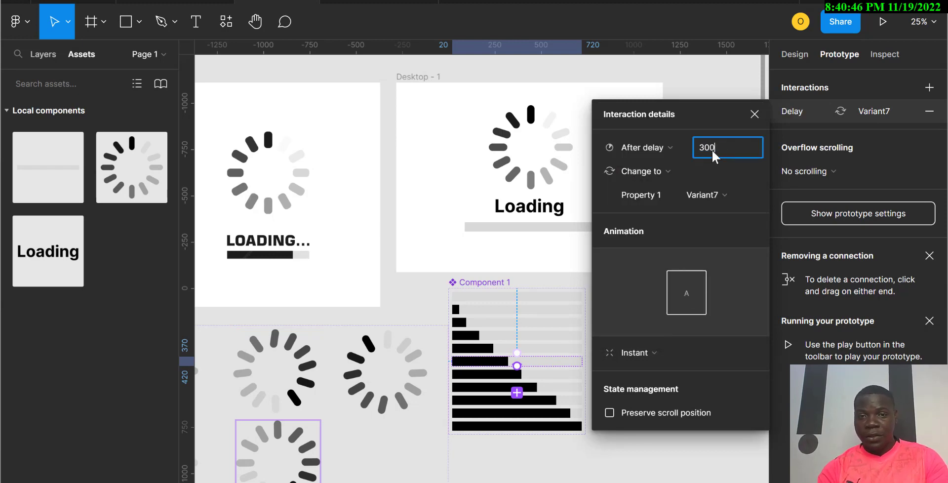
Step: Set the seventh progress bar variant's interaction to After delay 300 ms, changing to Variant8
click(500, 378)
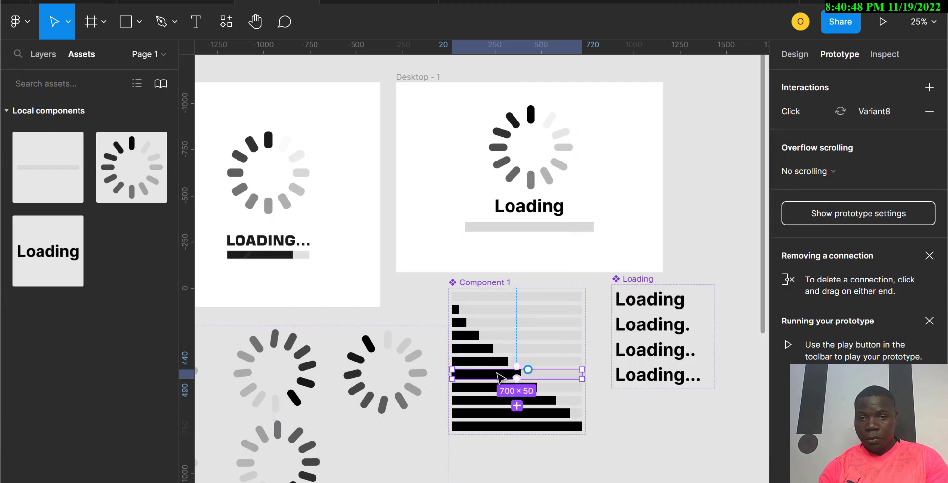
click(810, 115)
click(684, 148)
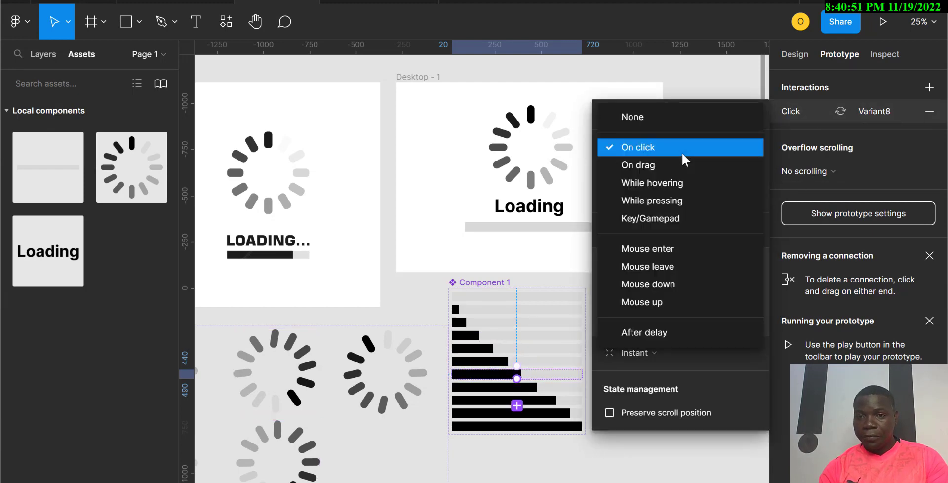
click(658, 332)
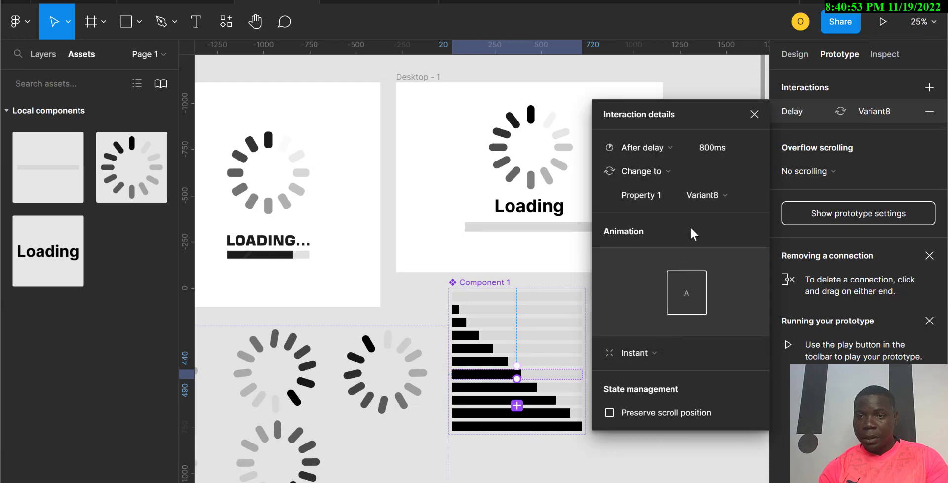
click(711, 148)
text(3)
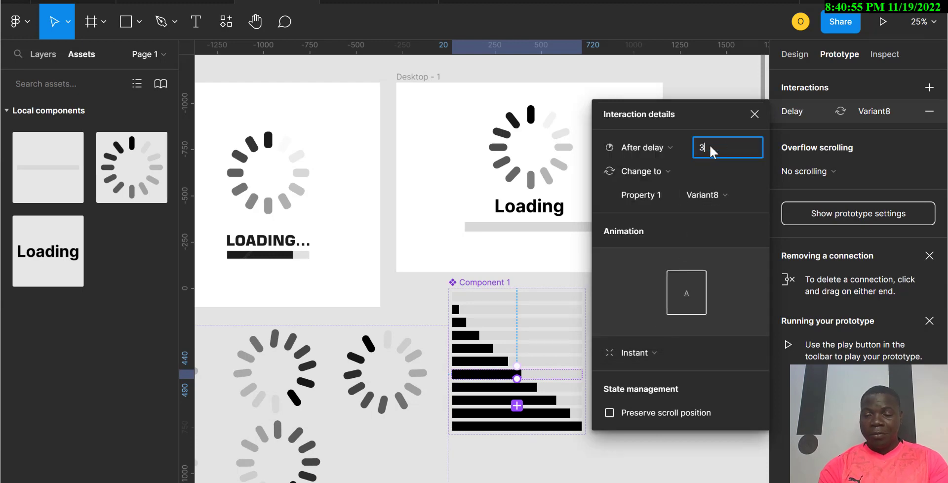
text(00)
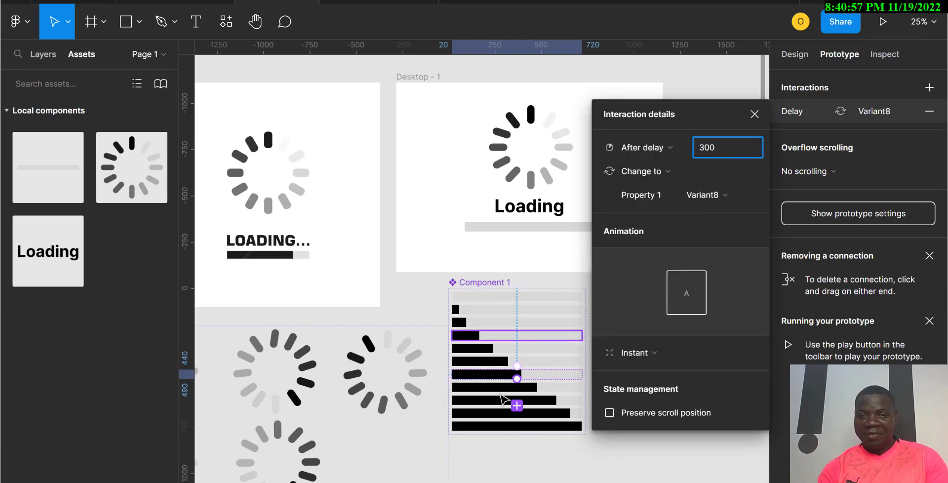
Step: Set the eighth progress bar variant's interaction to After delay 300 ms, changing to Variant9
click(503, 389)
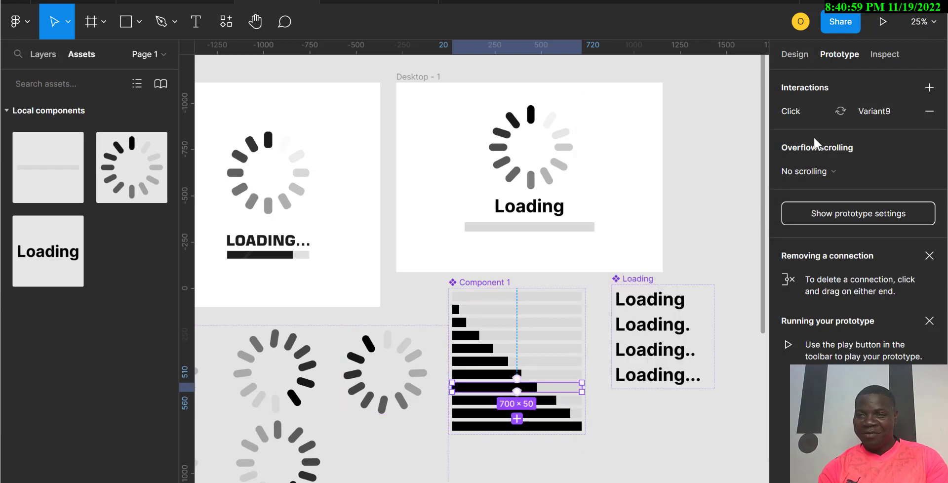
click(812, 120)
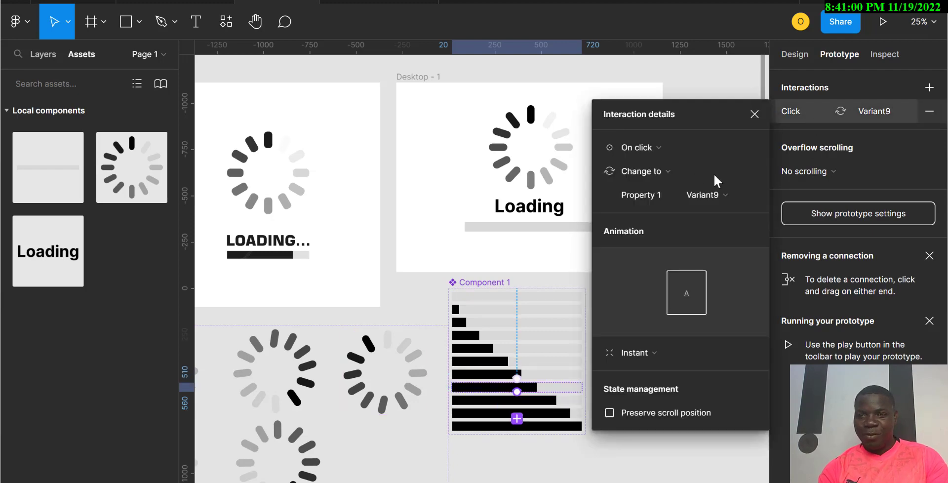
click(667, 151)
click(650, 334)
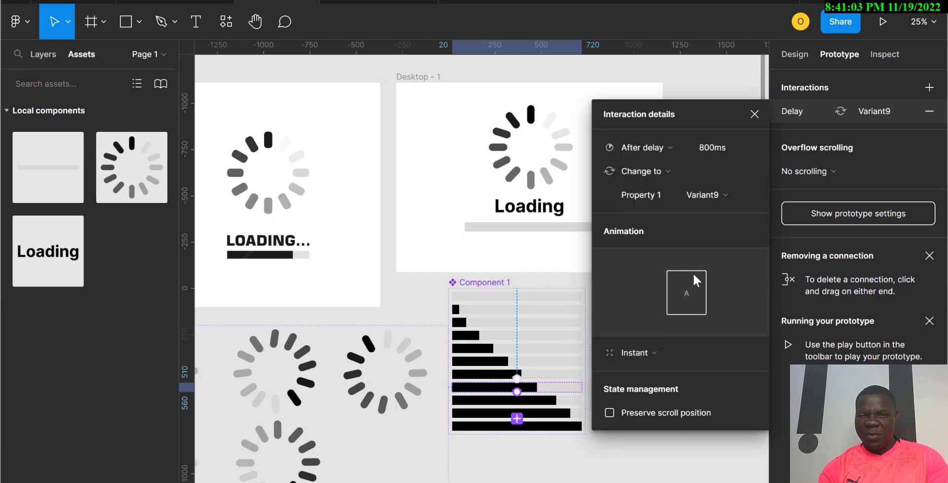
click(712, 150)
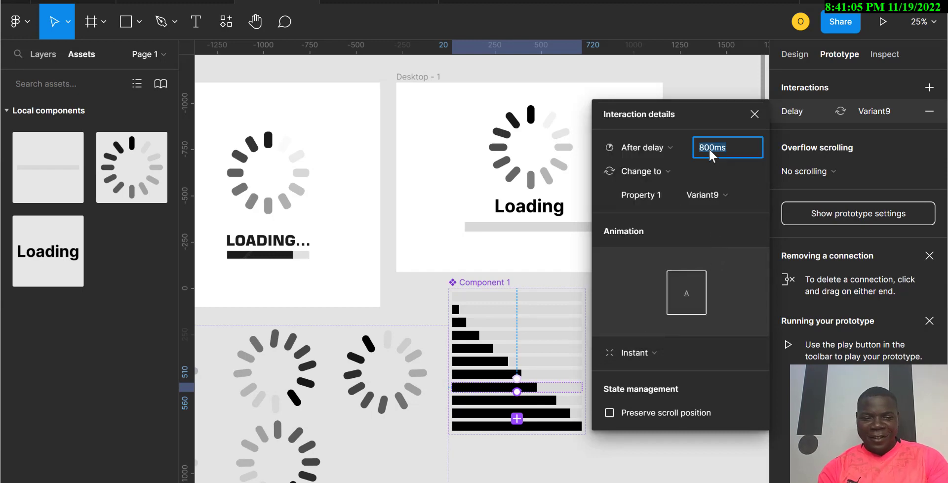
text(300)
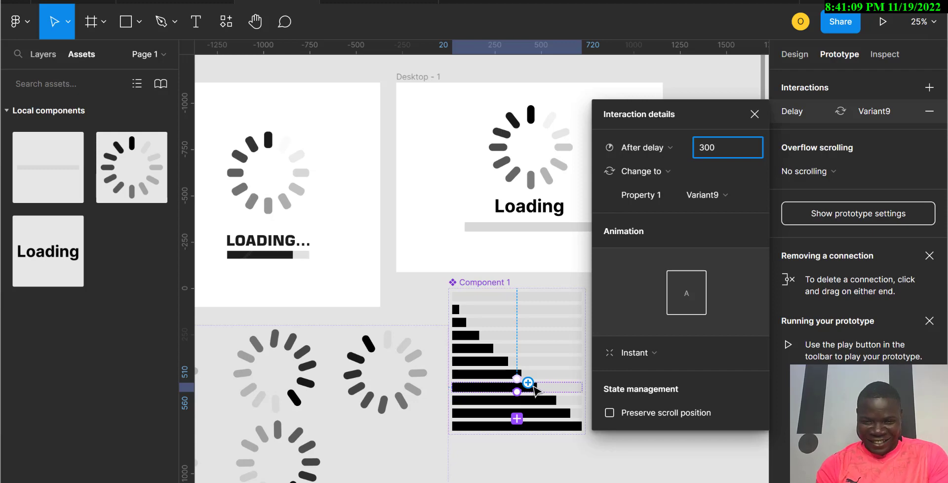
click(531, 390)
drag(529, 388, 528, 386)
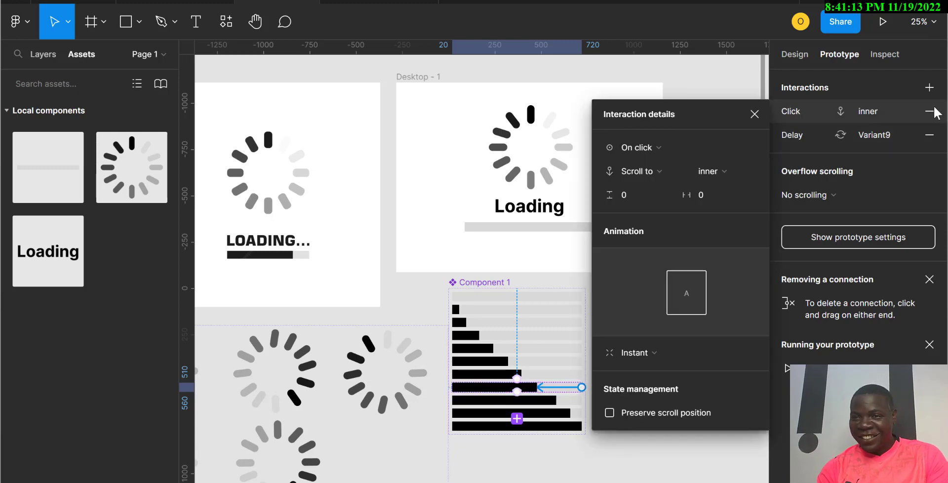
click(930, 113)
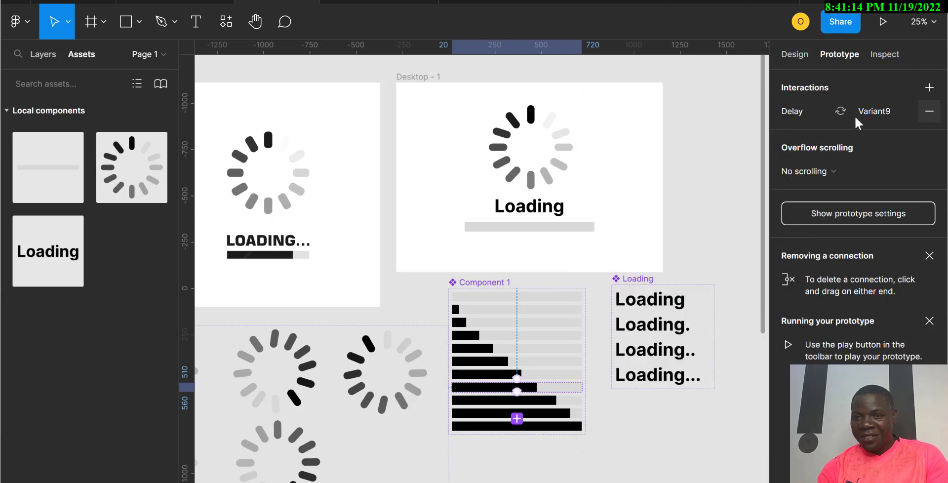
Step: Set the ninth progress bar variant's interaction to After delay 300 ms, changing to Variant10
click(808, 120)
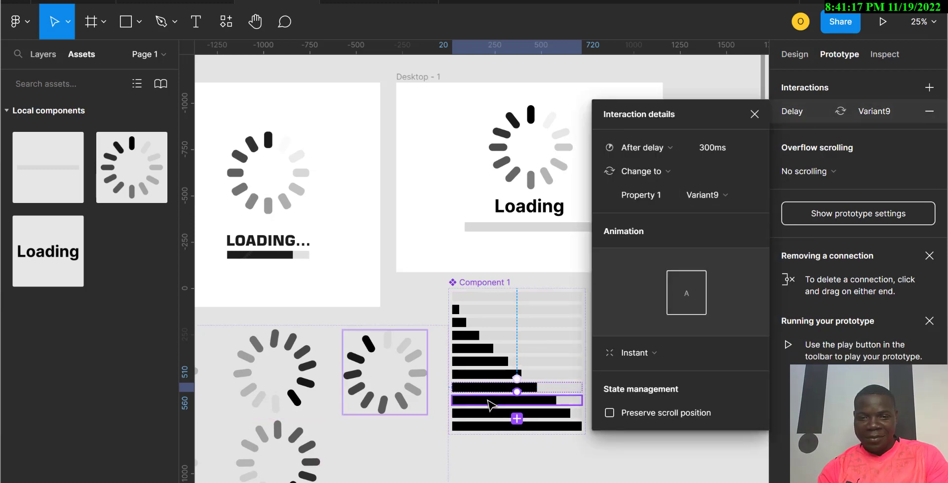
click(488, 401)
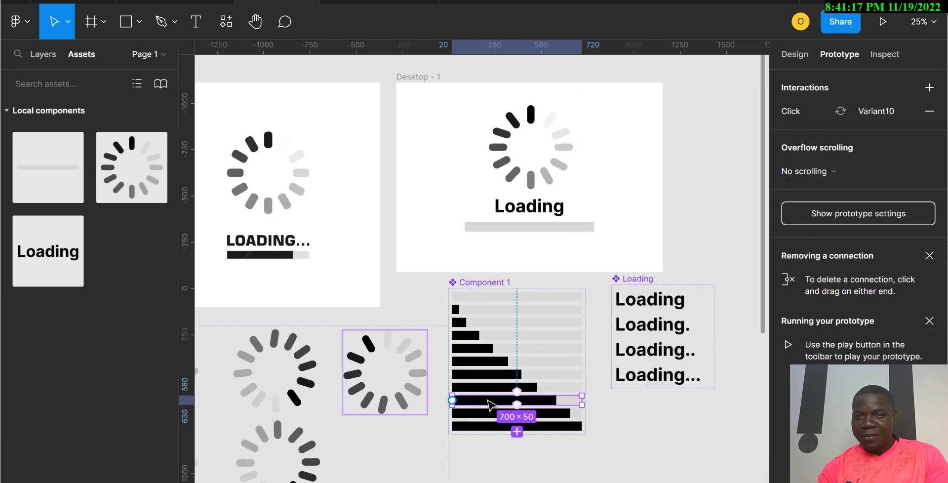
click(801, 114)
click(644, 150)
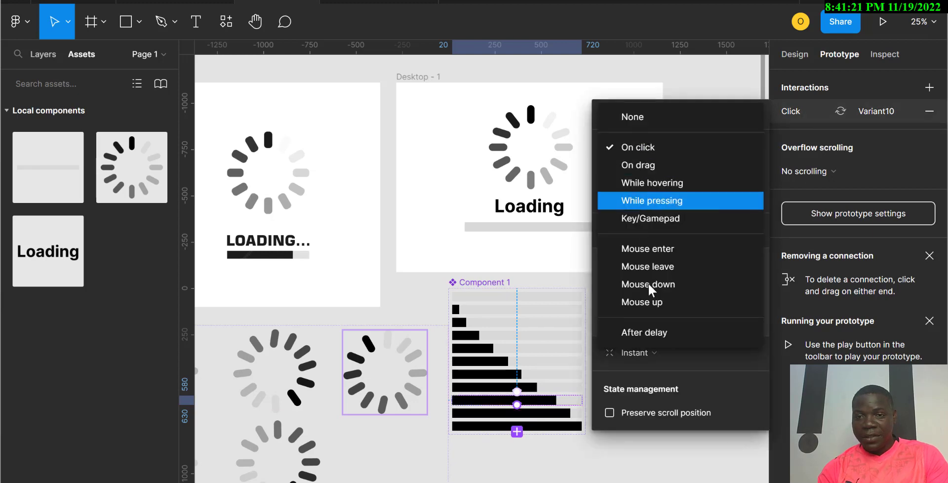
click(648, 337)
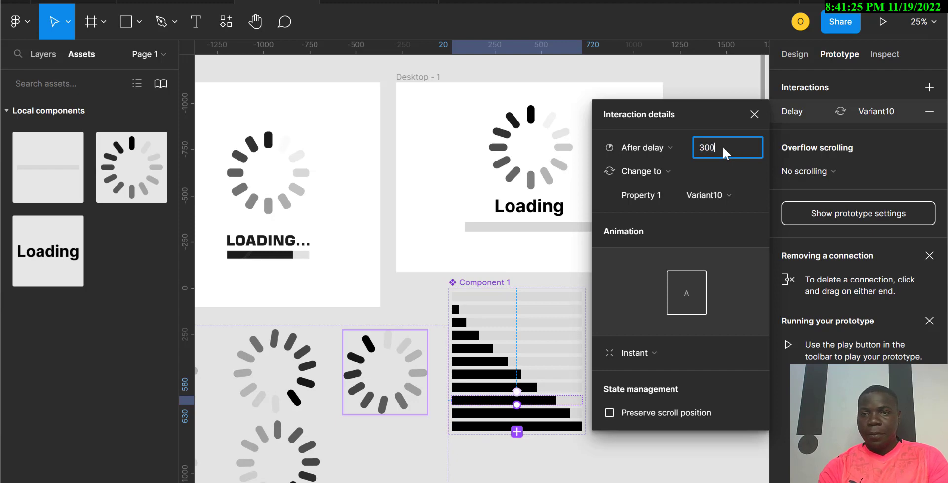
text(300)
Step: Set the tenth progress bar variant's interaction to After delay 300 ms, changing to Variant11
click(497, 413)
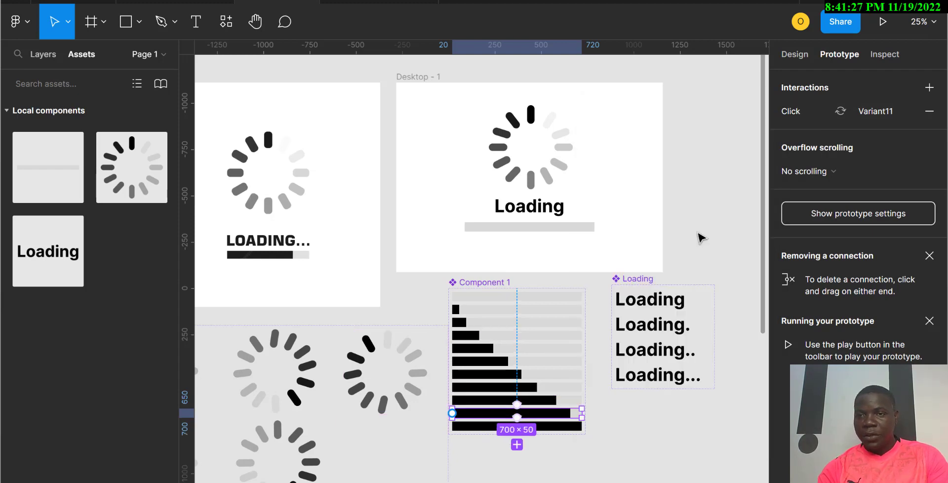
click(813, 114)
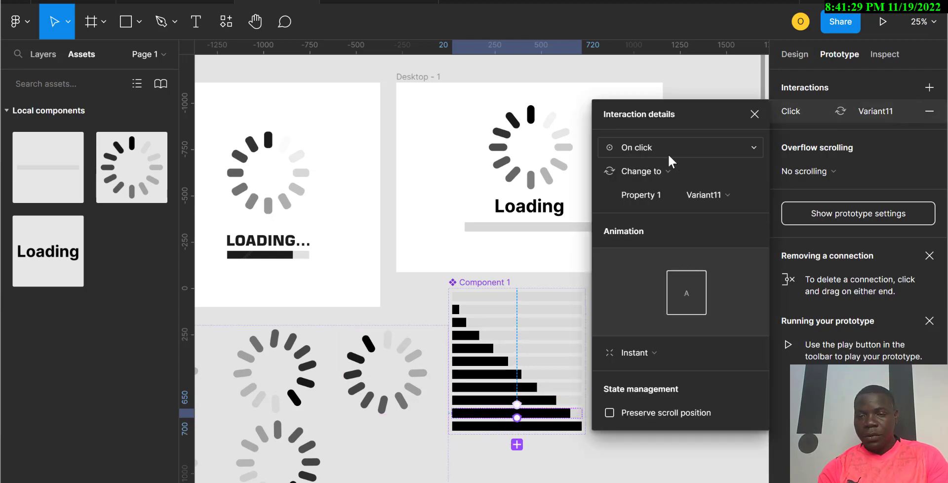
click(668, 154)
click(641, 326)
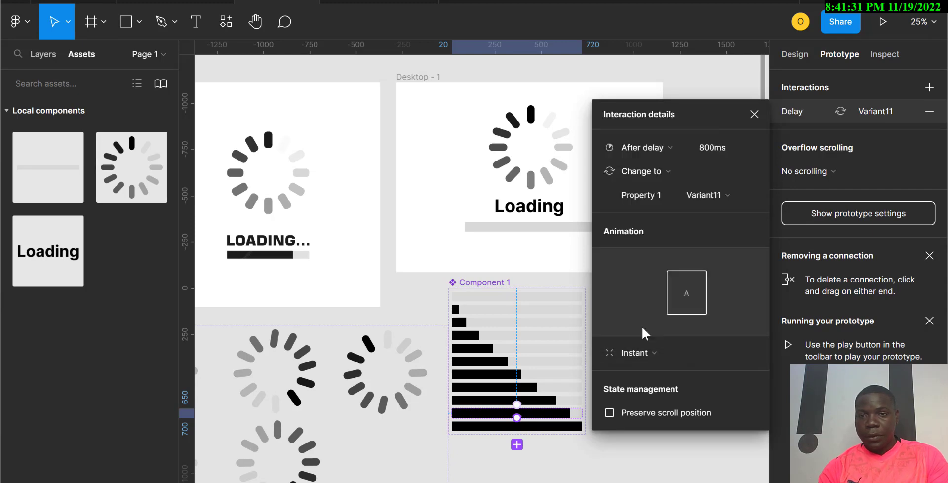
click(709, 149)
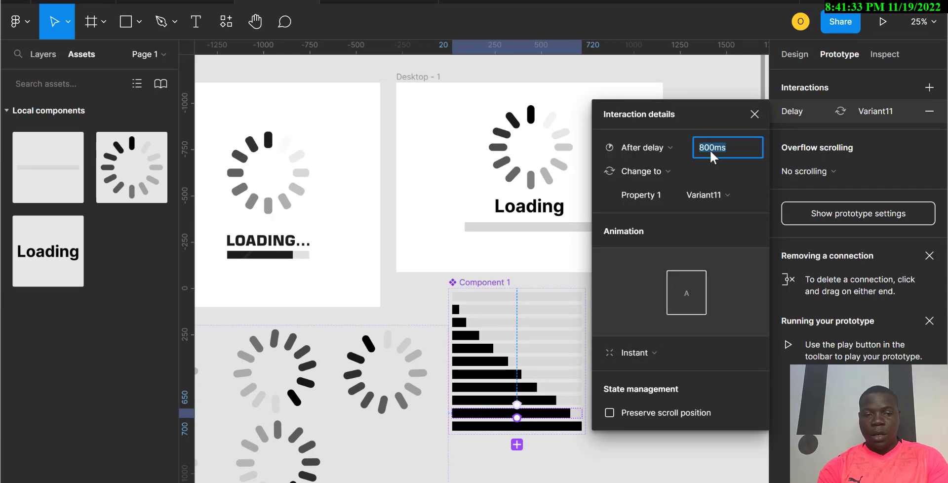
text(300)
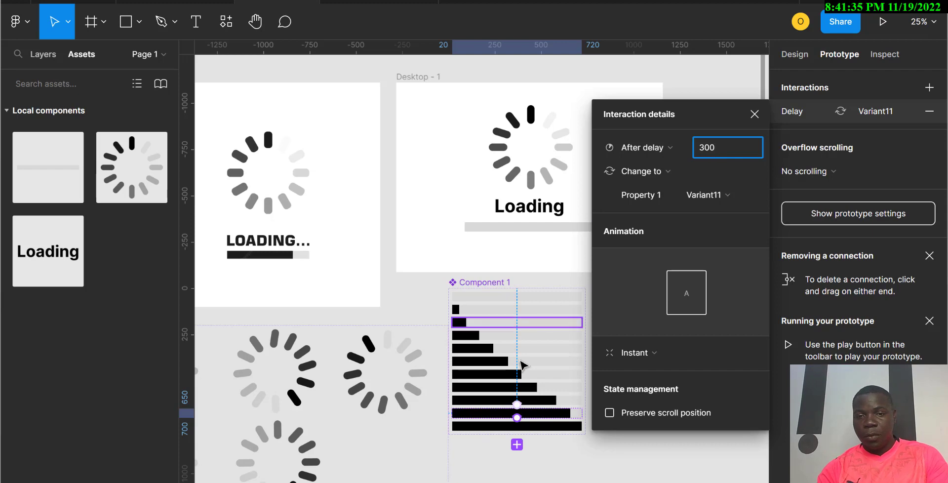
click(546, 415)
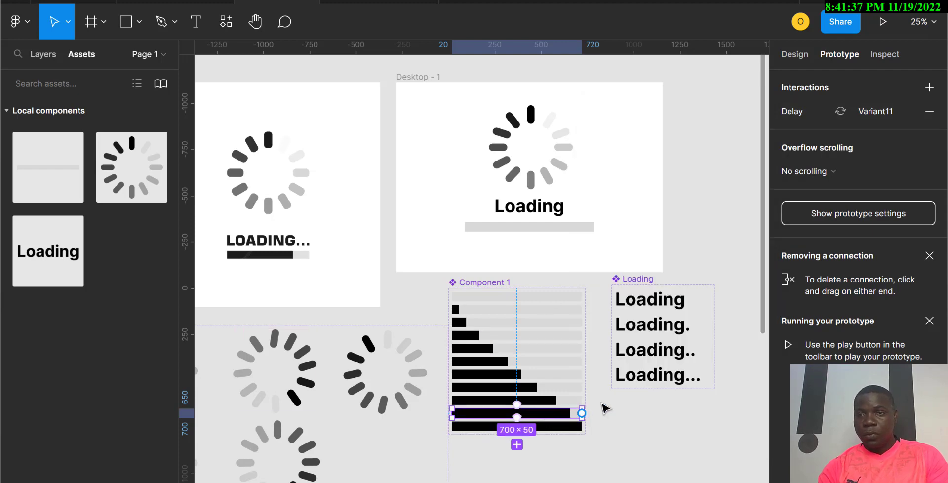
Step: Set the last progress bar variant's interaction to After delay 300 ms, changing back to Default
click(541, 428)
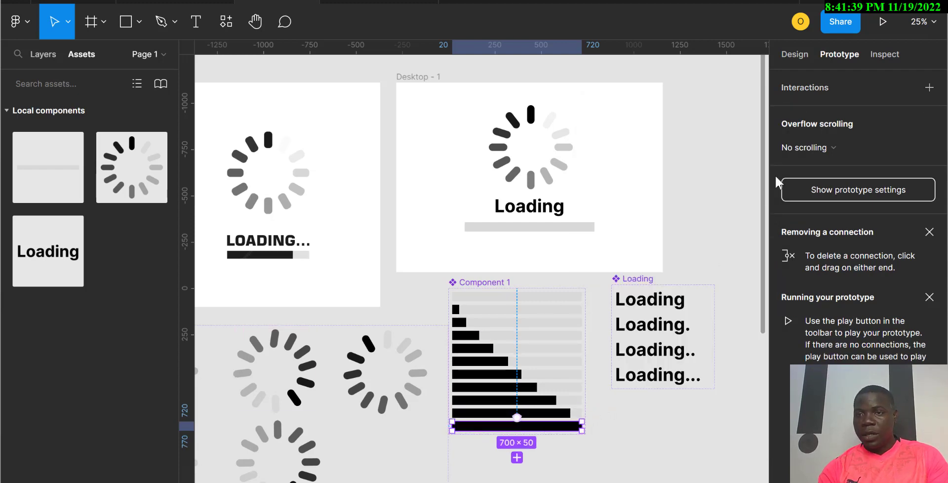
click(929, 87)
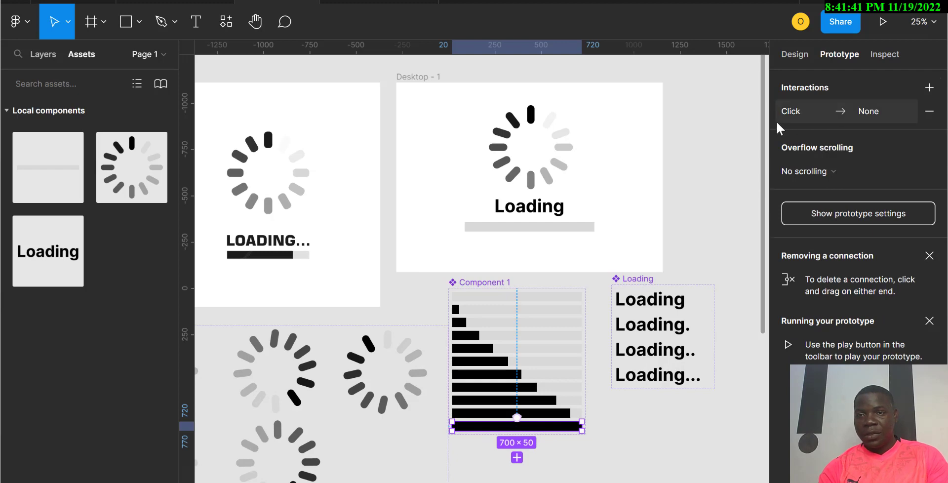
click(804, 111)
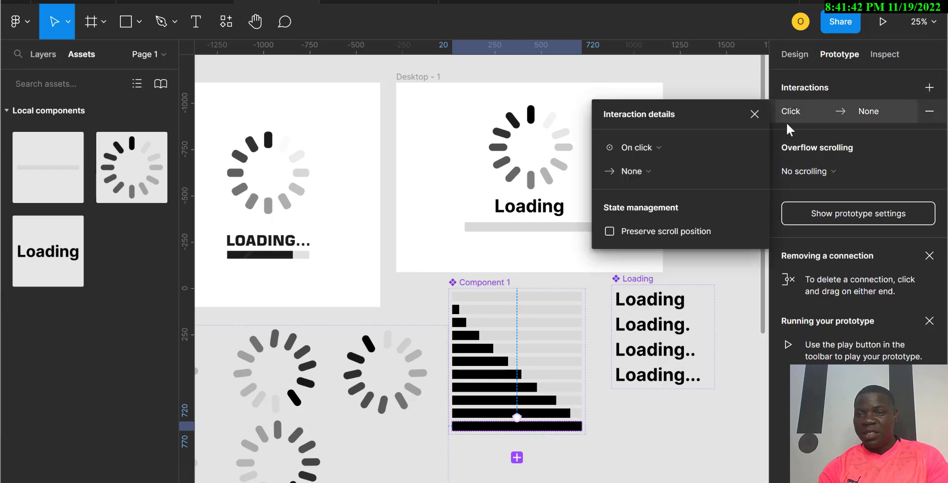
click(636, 146)
click(642, 332)
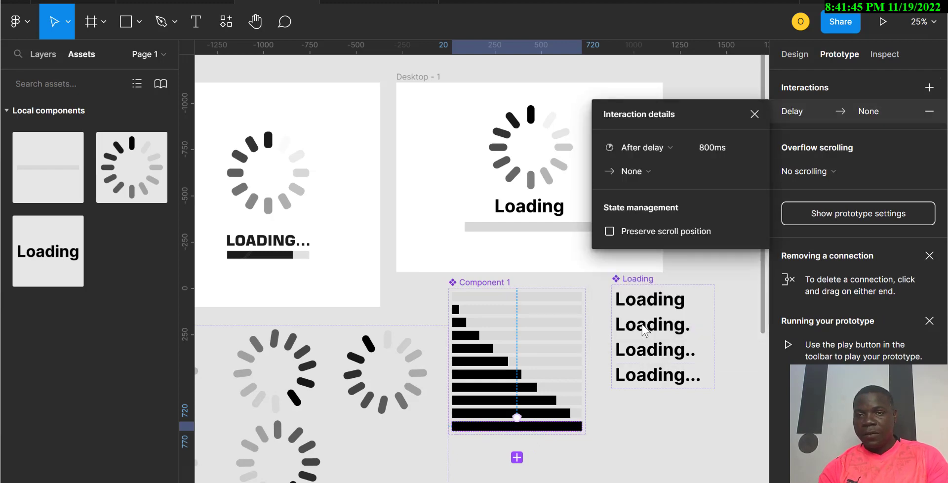
click(712, 152)
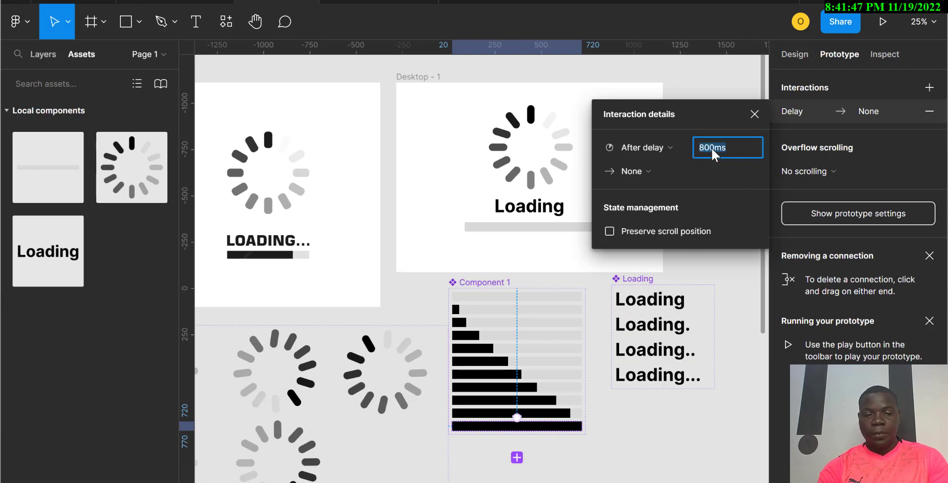
click(637, 171)
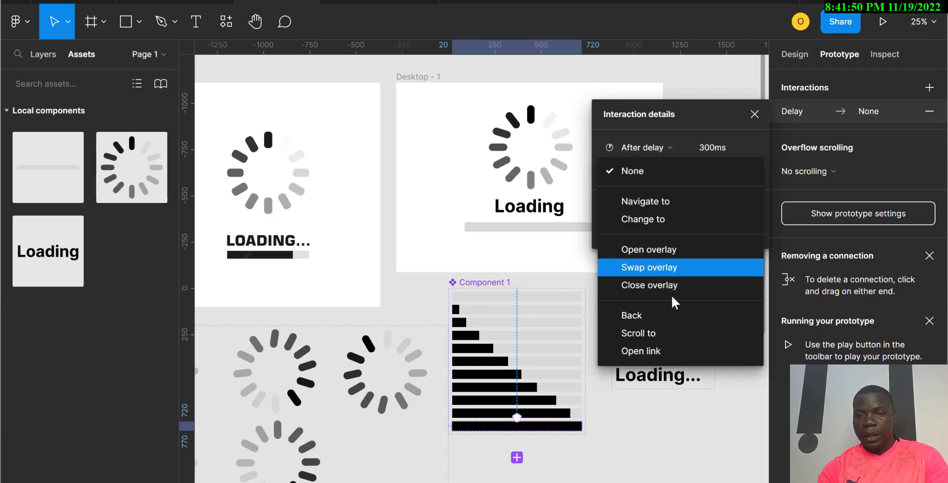
click(652, 220)
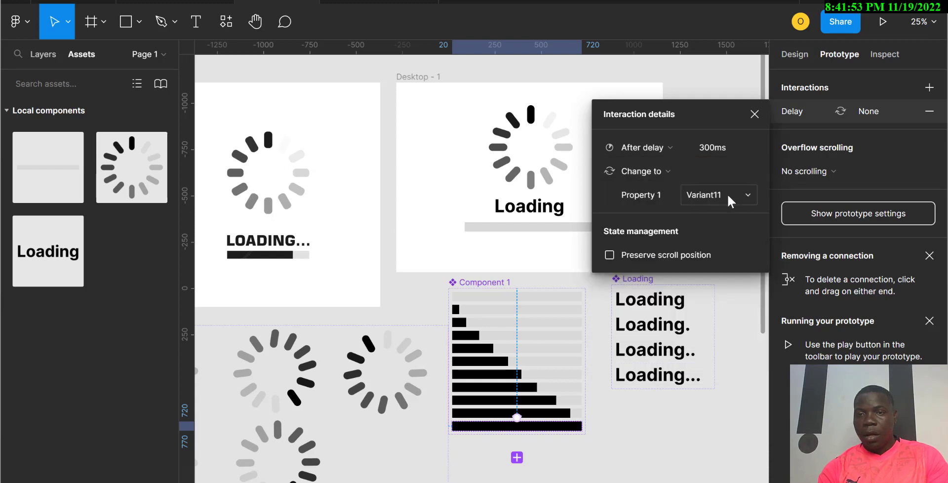
click(727, 194)
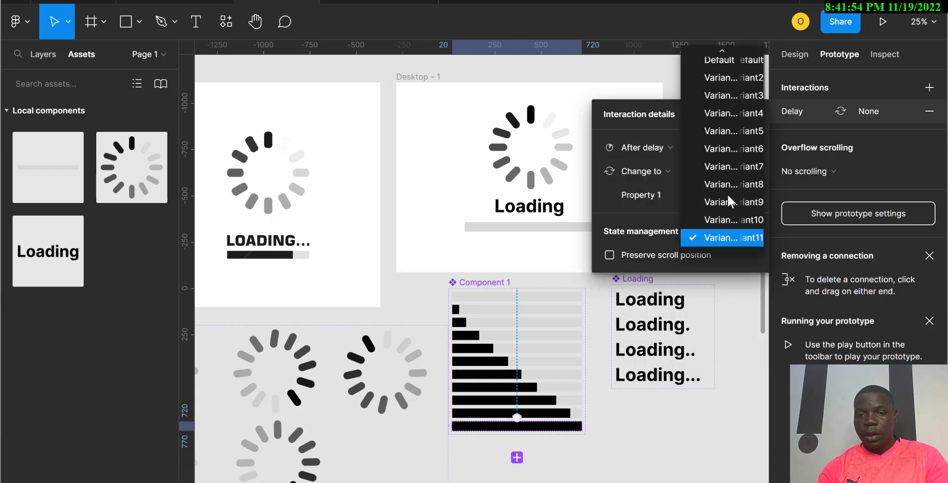
click(729, 60)
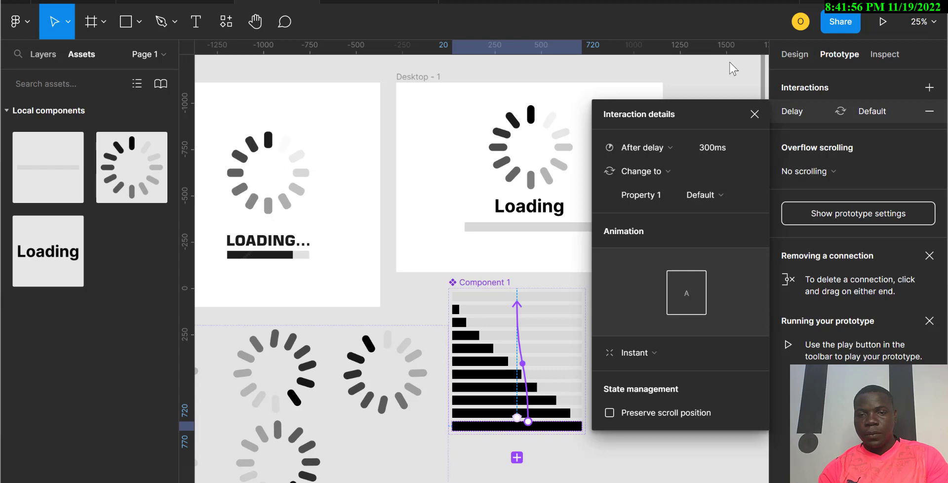
click(477, 230)
key(Escape)
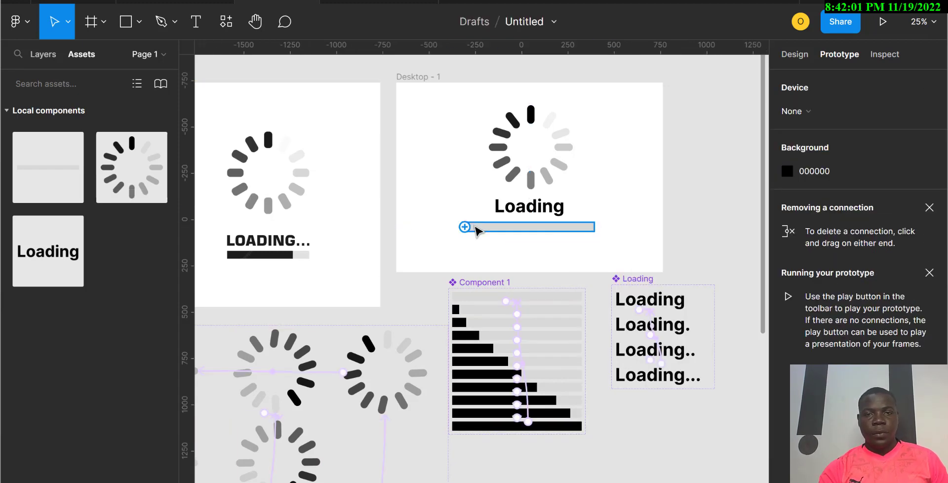
Step: Replace the plain progress bar in Desktop - 1 with a Component 1 instance from the assets
click(475, 227)
key(Delete)
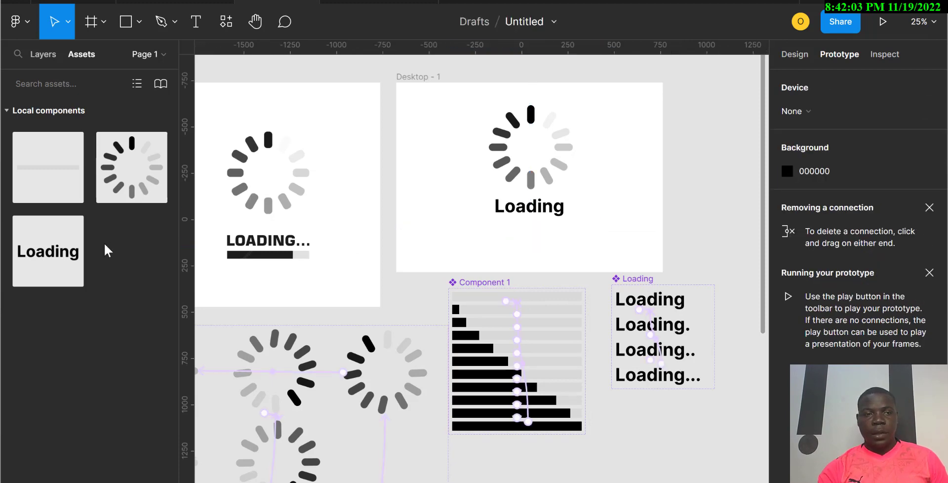
drag(47, 180, 549, 238)
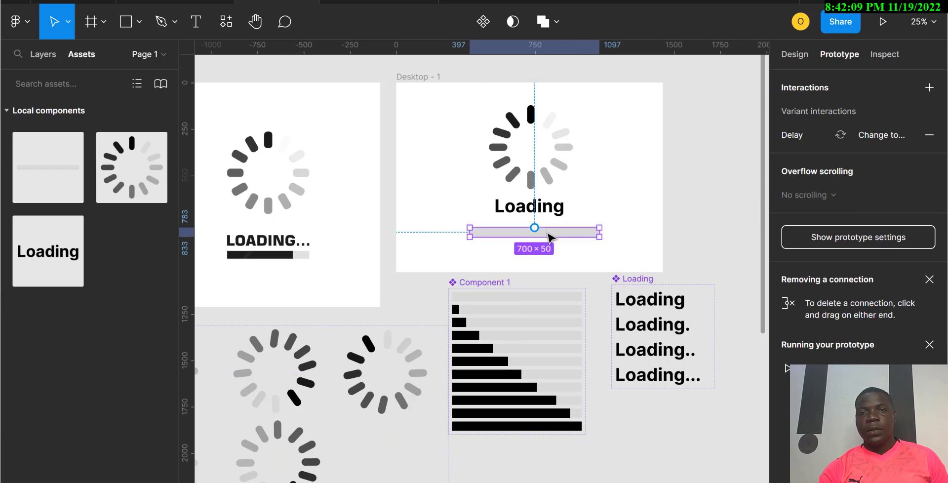
Step: Create a new TV frame of 1280 × 720 beside the desktop frame
click(417, 79)
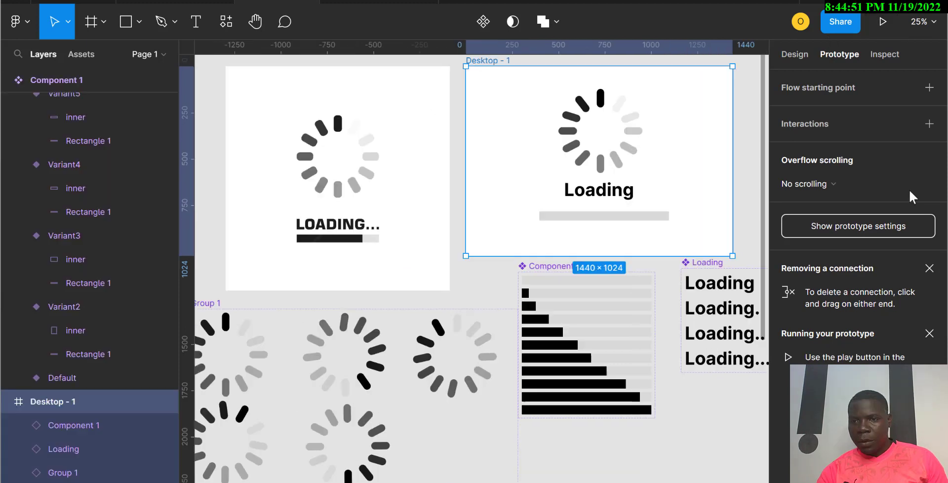
click(98, 23)
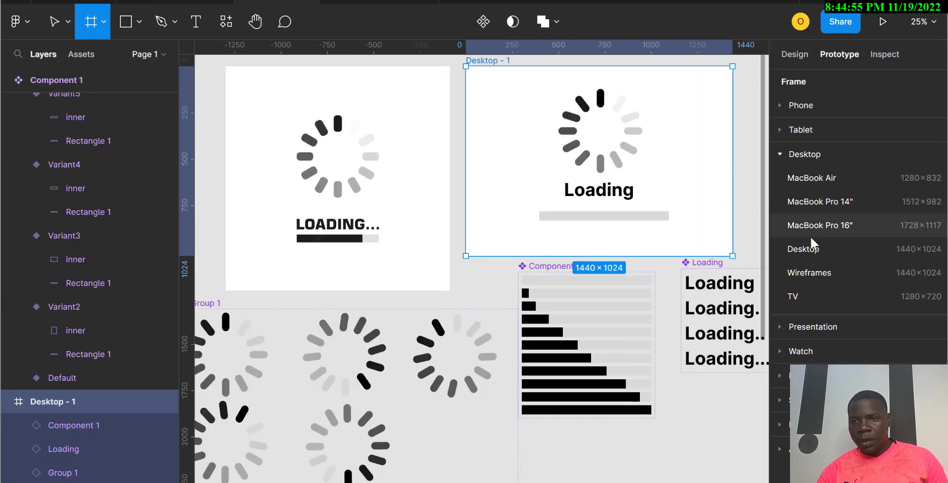
click(810, 294)
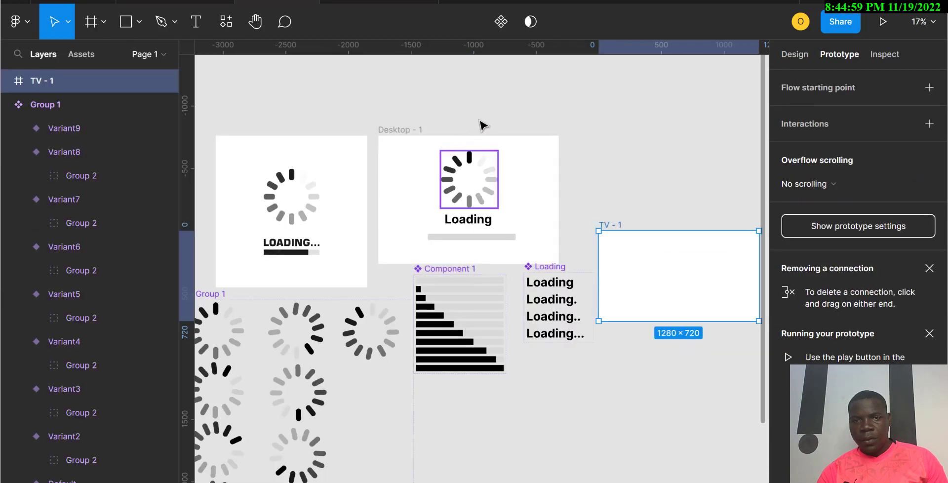
Step: Move the spinner, Loading text and progress bar out of Desktop - 1 into the TV frame
key(Escape)
click(494, 237)
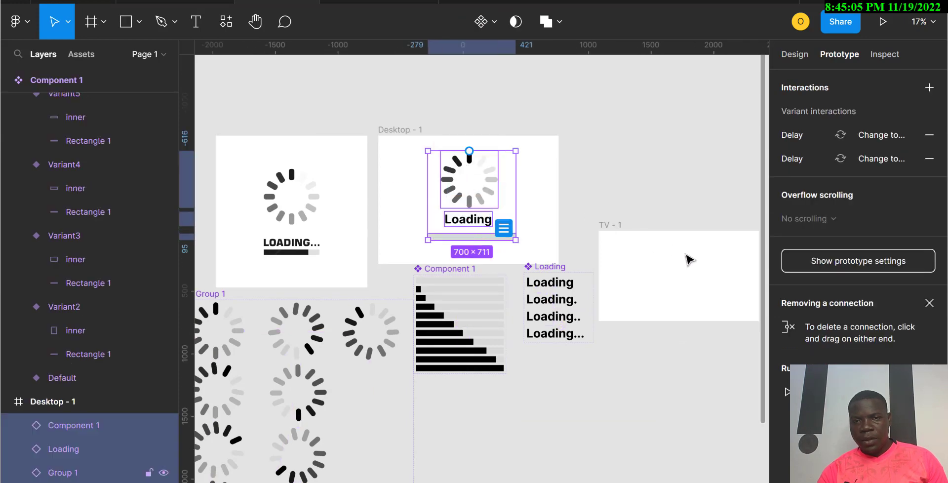
key(ctrl+x)
key(ctrl+v)
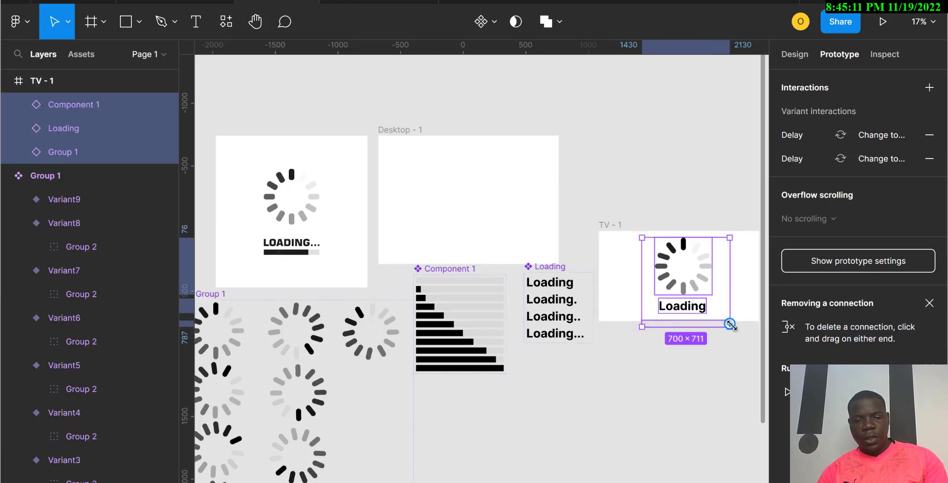
Step: Scale the moved loading content down to about 450 × 457 with the Scale tool
key(k)
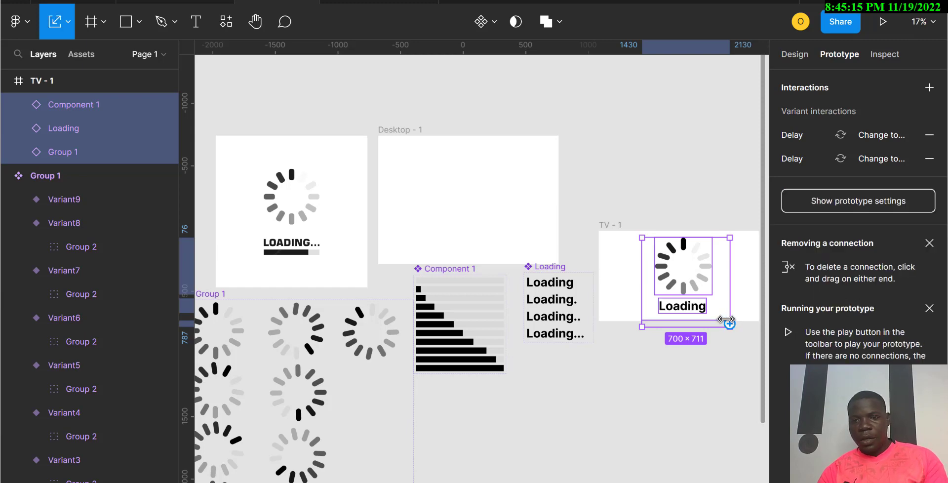
key(alt)
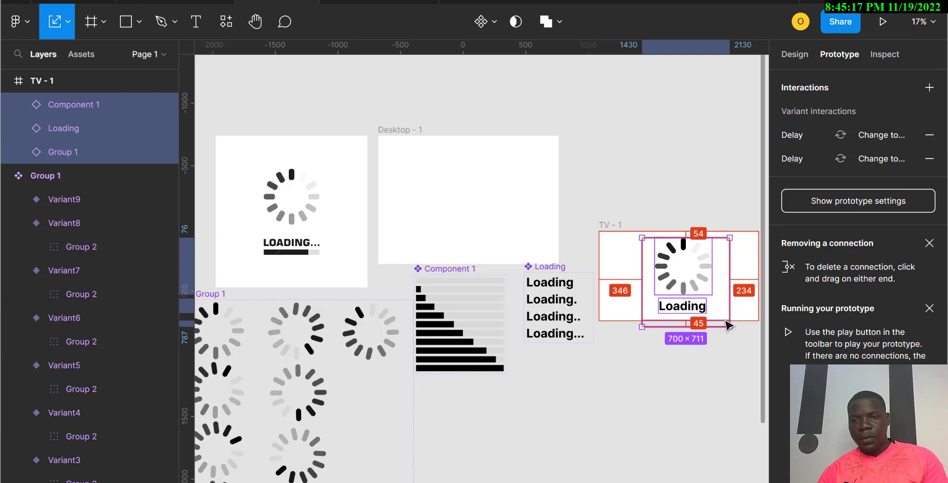
key(alt)
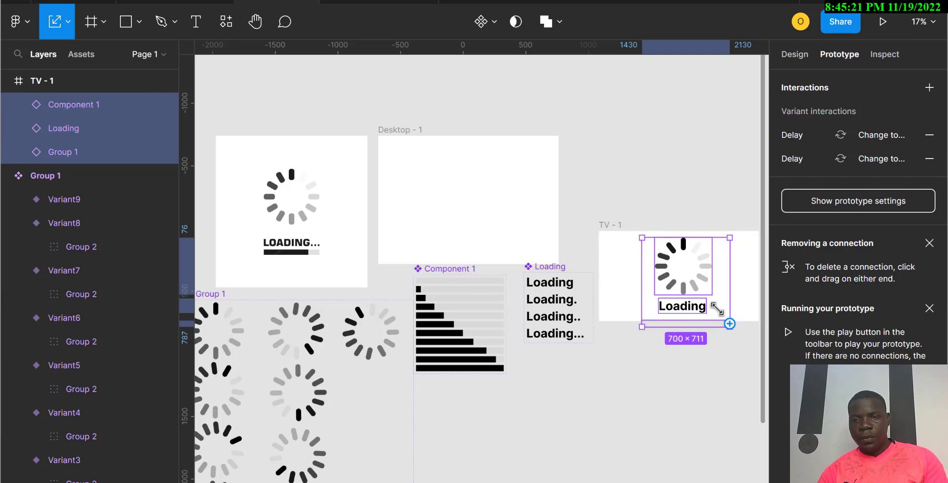
drag(724, 321, 707, 304)
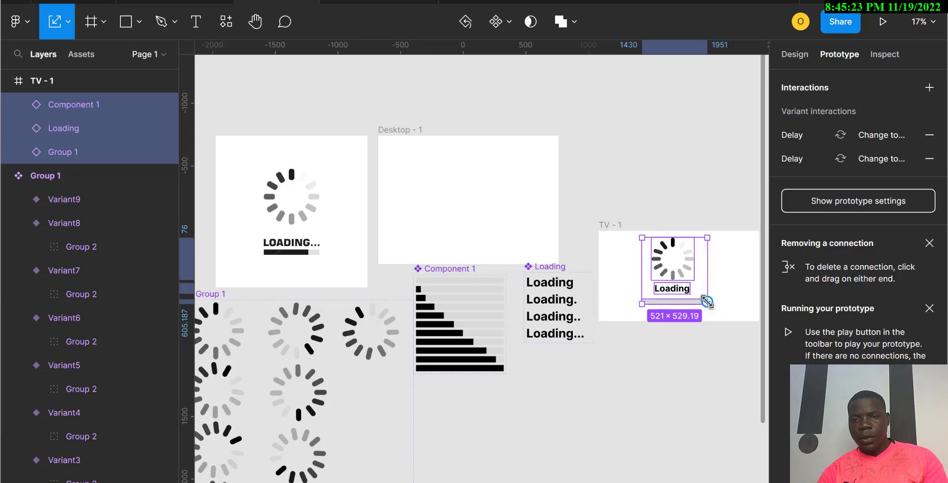
drag(681, 238, 682, 246)
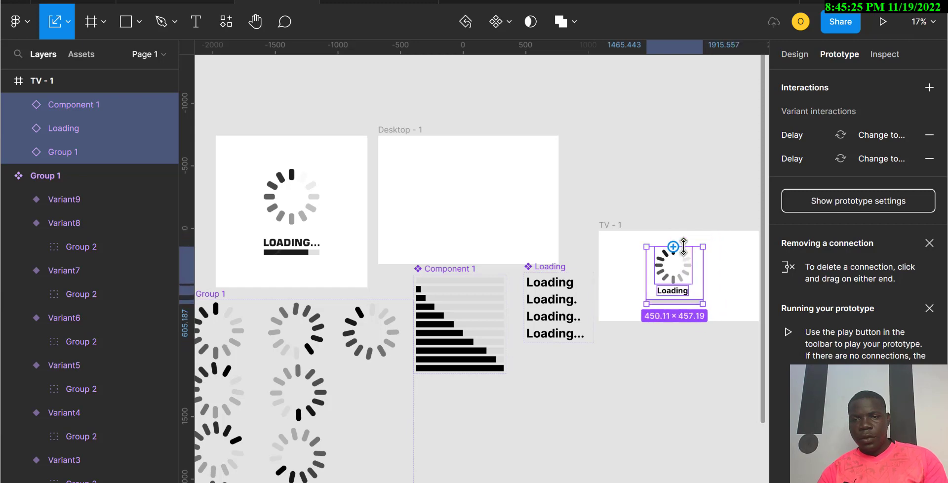
key(v)
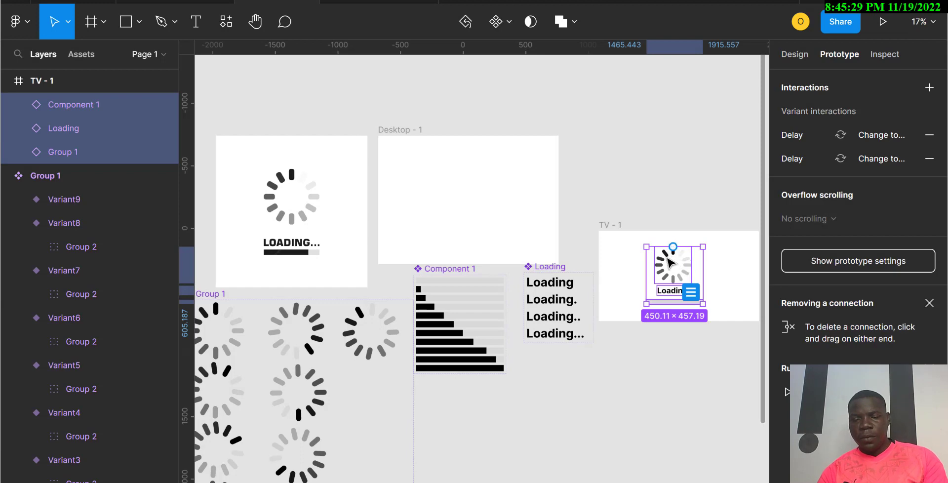
Step: Center the scaled loading content horizontally and vertically within the TV frame
mouse_move(678, 264)
mouse_down()
mouse_move(694, 265)
mouse_move(686, 261)
mouse_up()
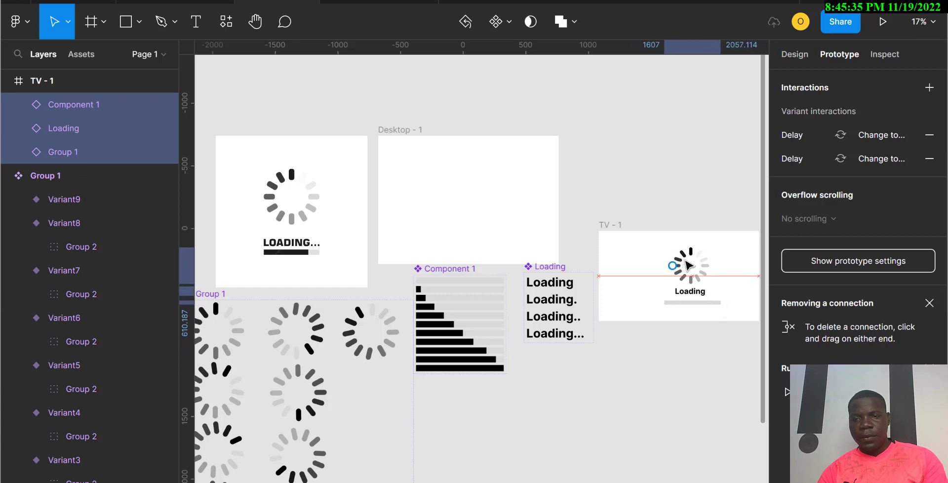
scroll(686, 261, right, 3)
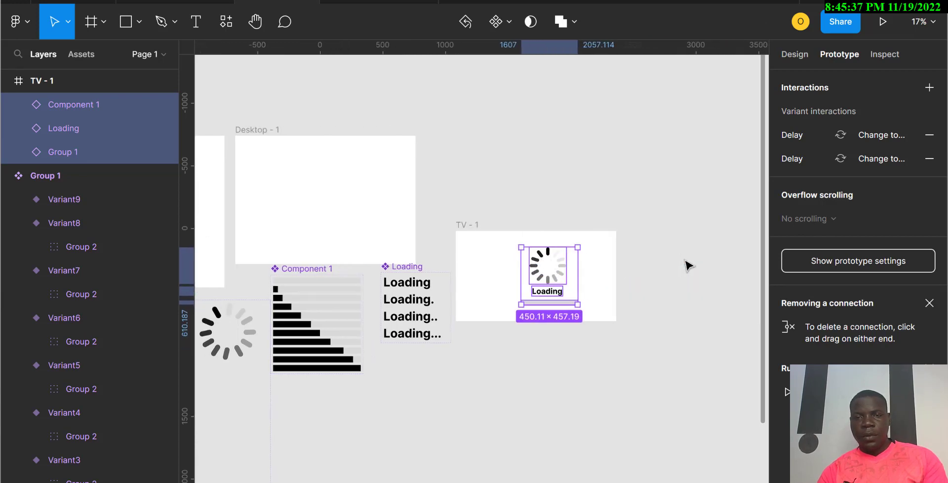
click(685, 261)
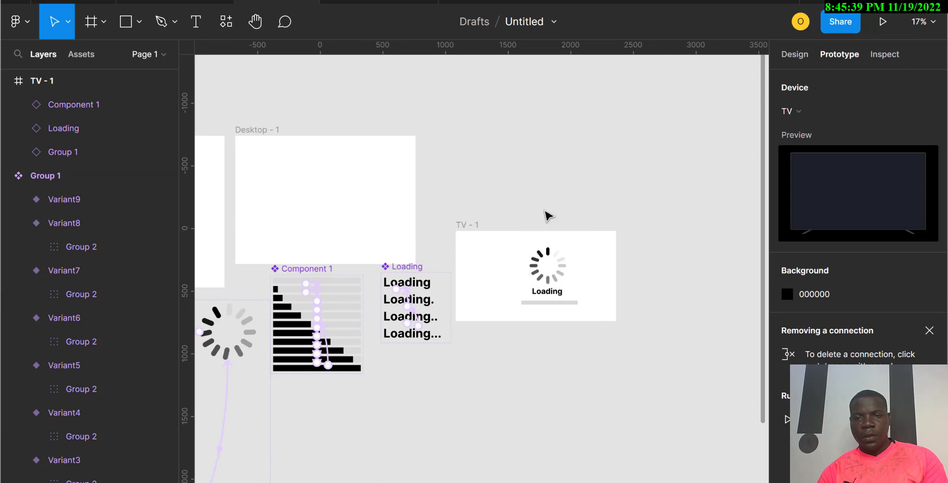
click(549, 311)
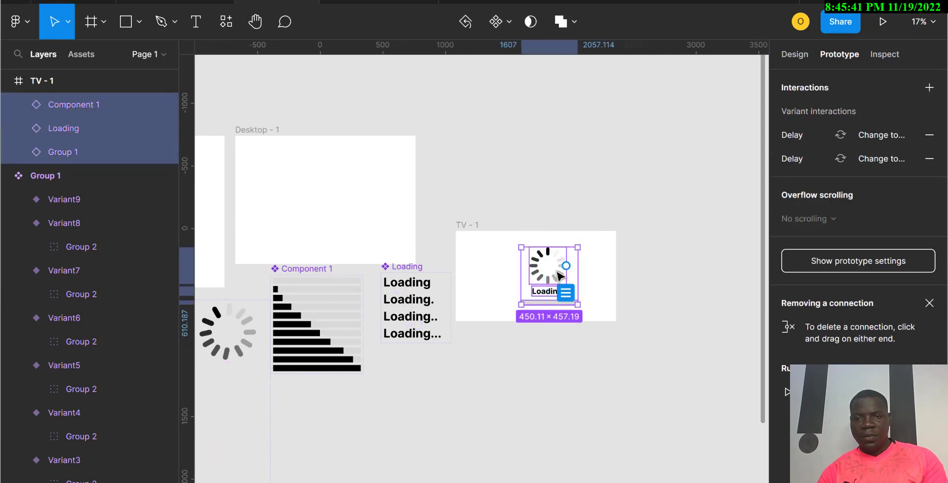
drag(551, 273, 547, 272)
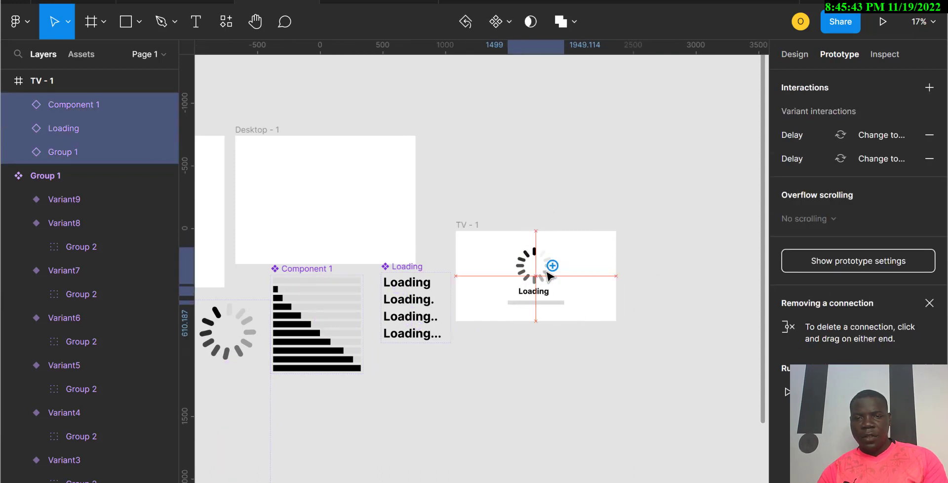
click(472, 226)
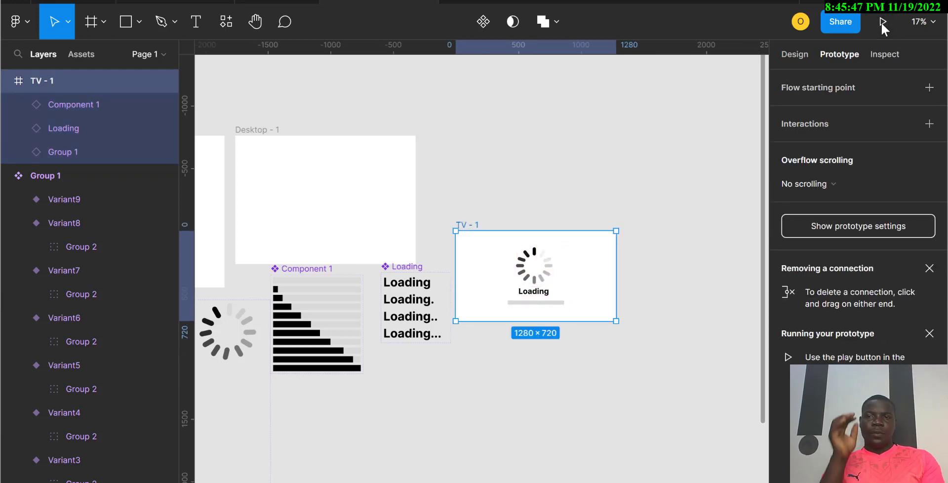
Step: Play the prototype to preview the loading animation, then return to the editor
click(881, 22)
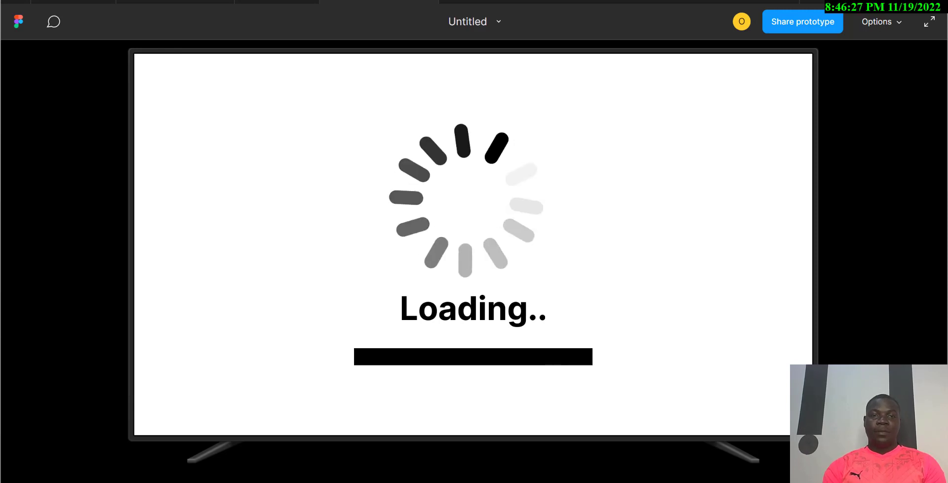
click(277, 1)
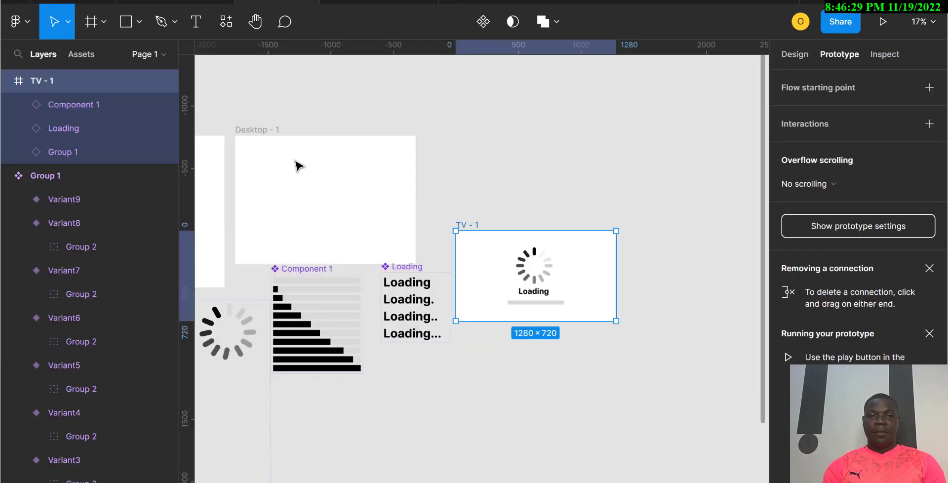
Step: Delete the empty Desktop - 1 frame
click(251, 131)
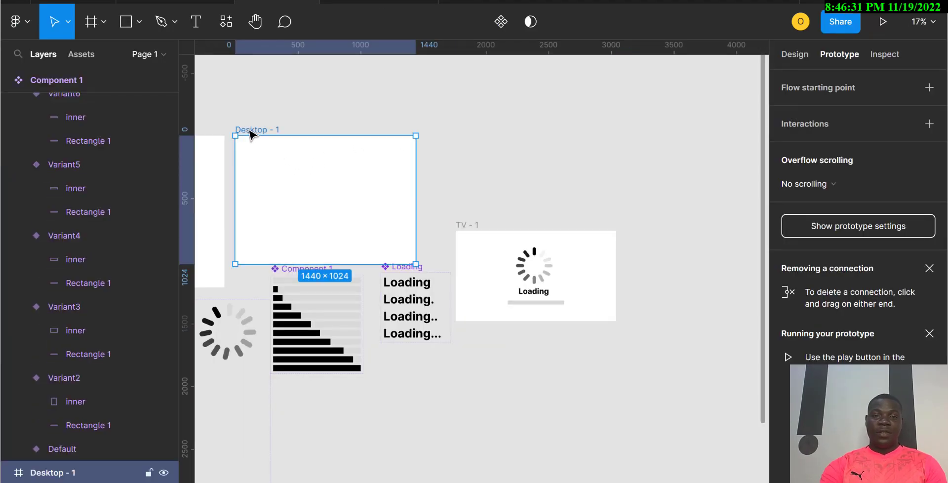
key(Delete)
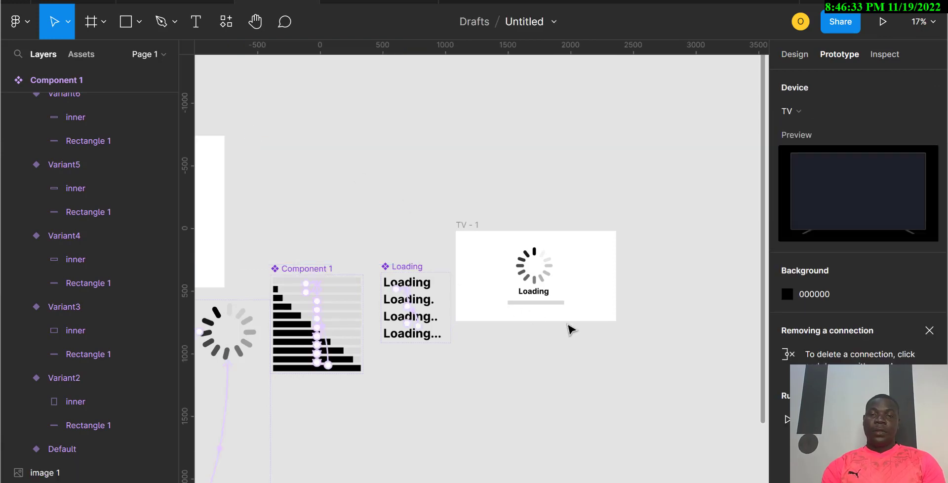